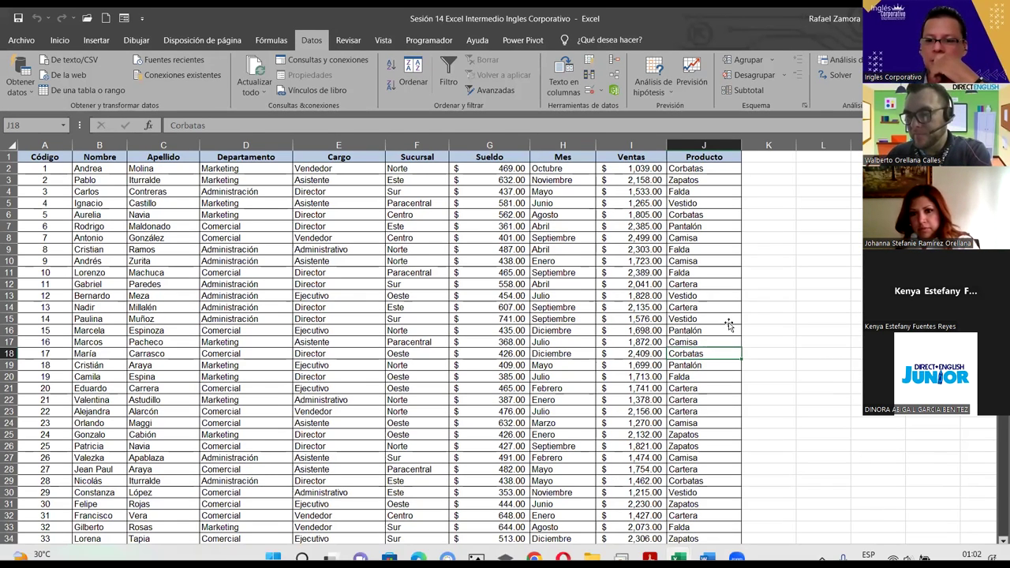
# - Browse the employee table and the data import list, closing it without importing anything
pyautogui.click(729, 319)
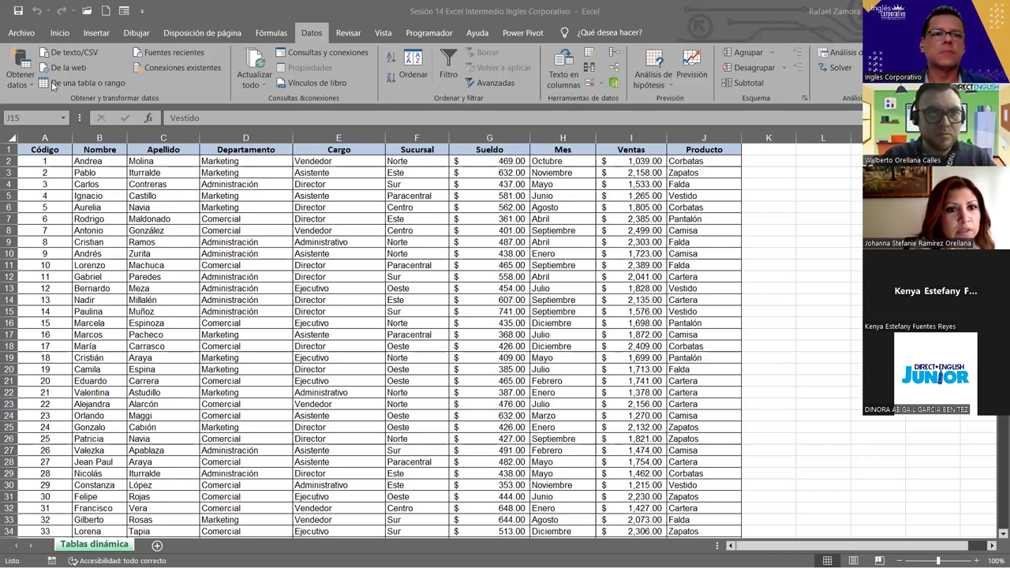
pyautogui.click(28, 83)
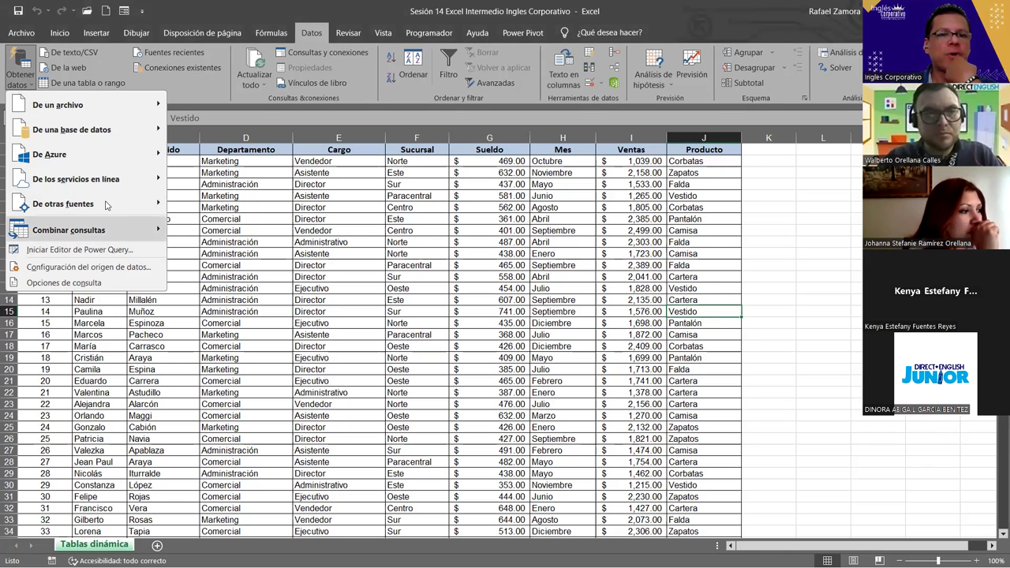
pyautogui.moveTo(106, 205)
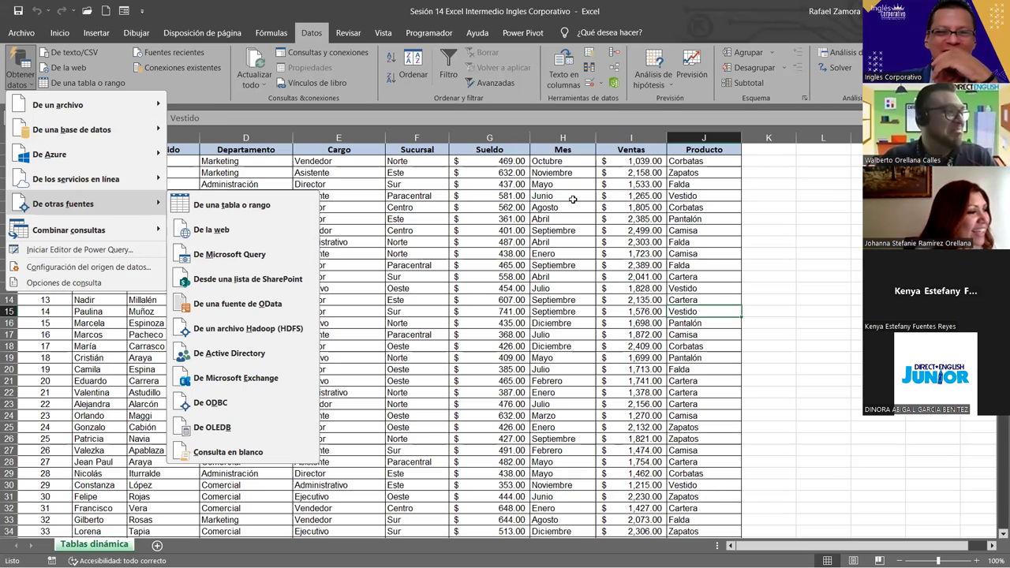
pyautogui.click(451, 232)
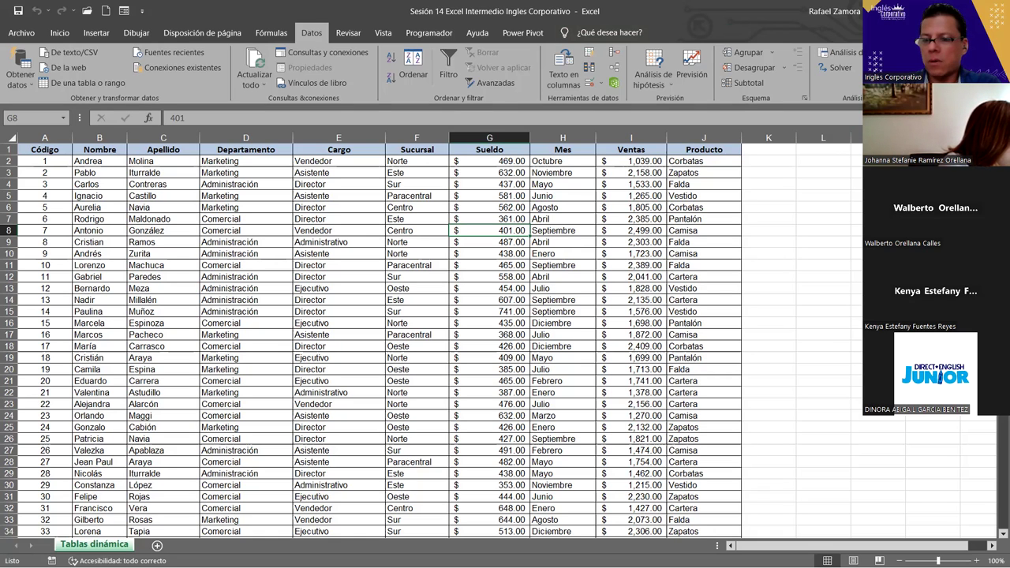
pyautogui.click(774, 332)
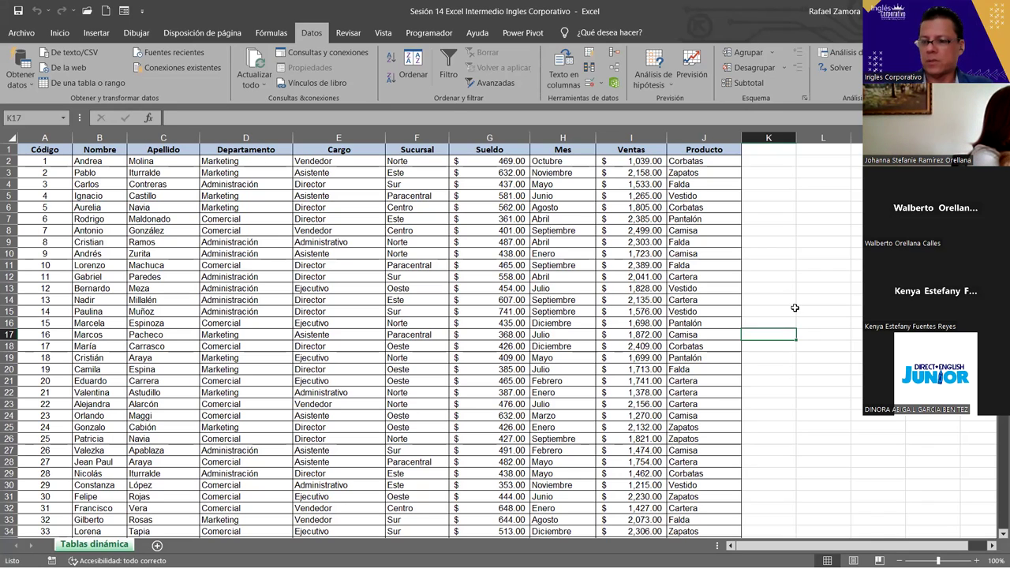
pyautogui.click(563, 230)
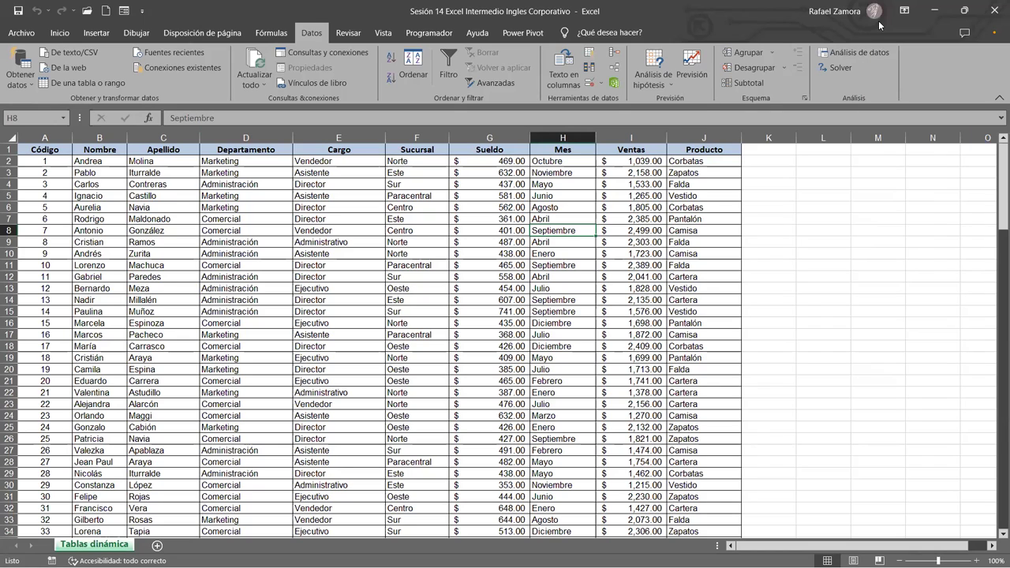
# - Select L2:L18 and apply the Texto number format from Inicio
pyautogui.click(809, 161)
pyautogui.moveTo(809, 161); pyautogui.dragTo(813, 347)
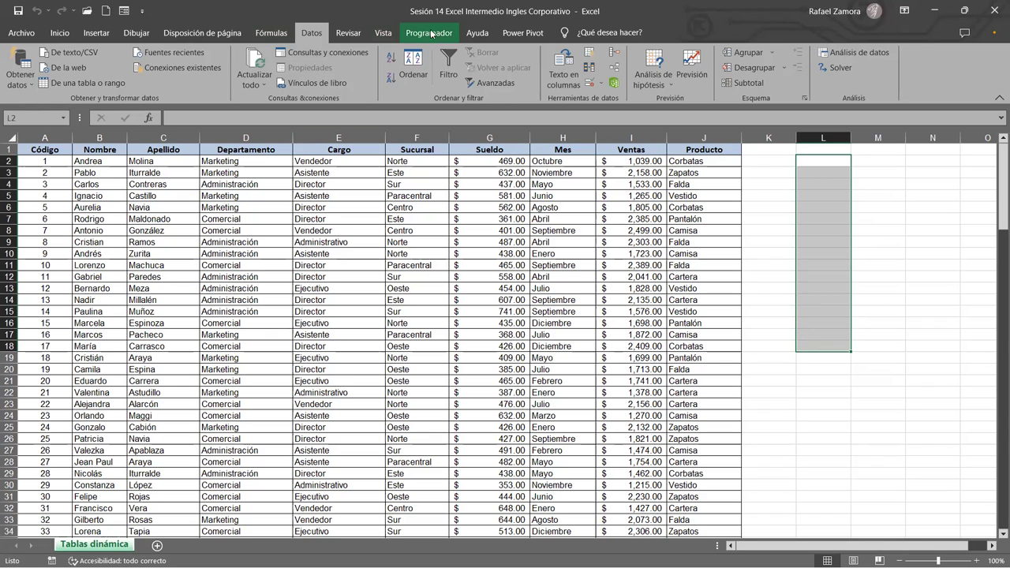
pyautogui.click(63, 34)
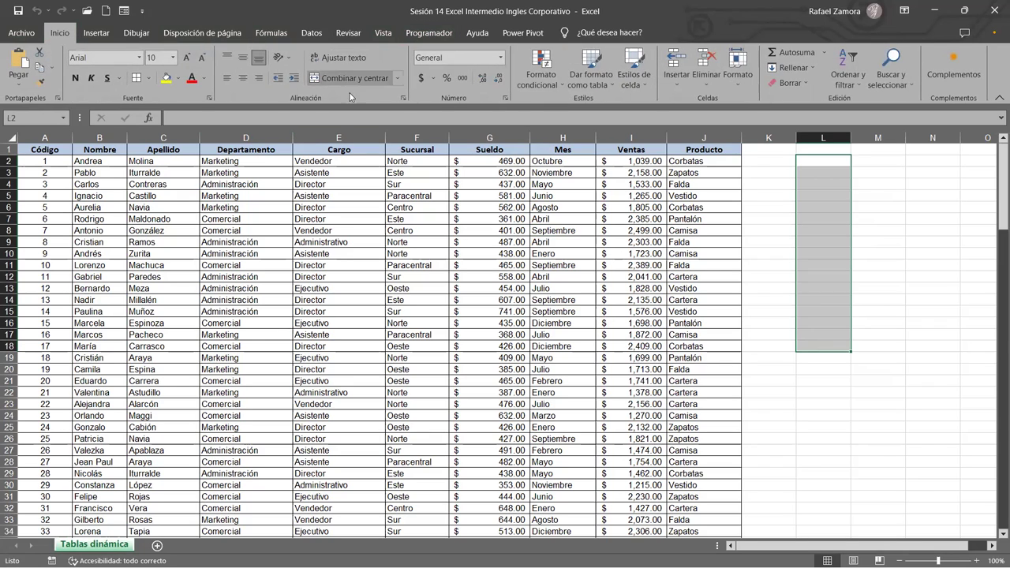
pyautogui.click(500, 57)
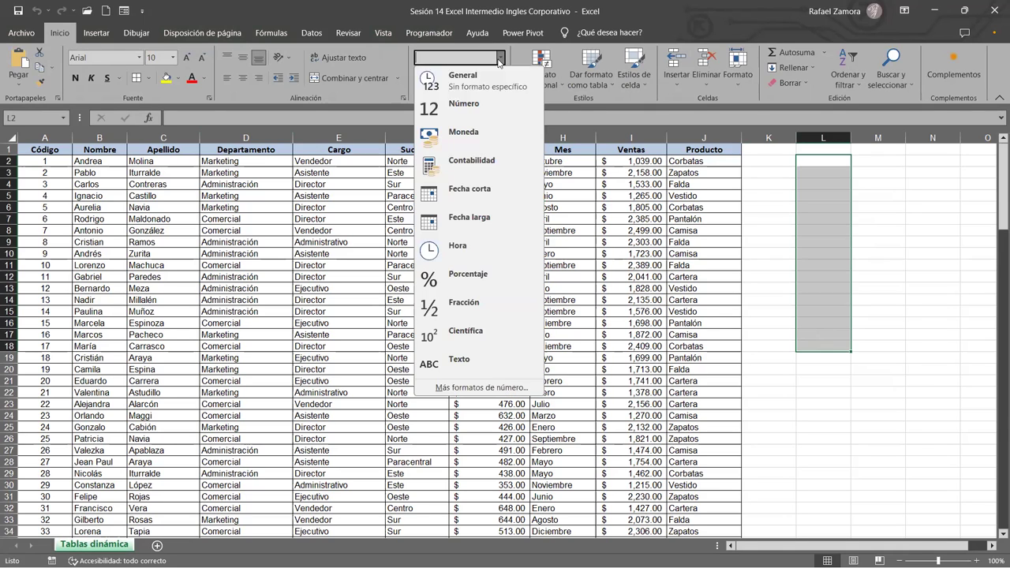
pyautogui.click(497, 365)
pyautogui.click(839, 161)
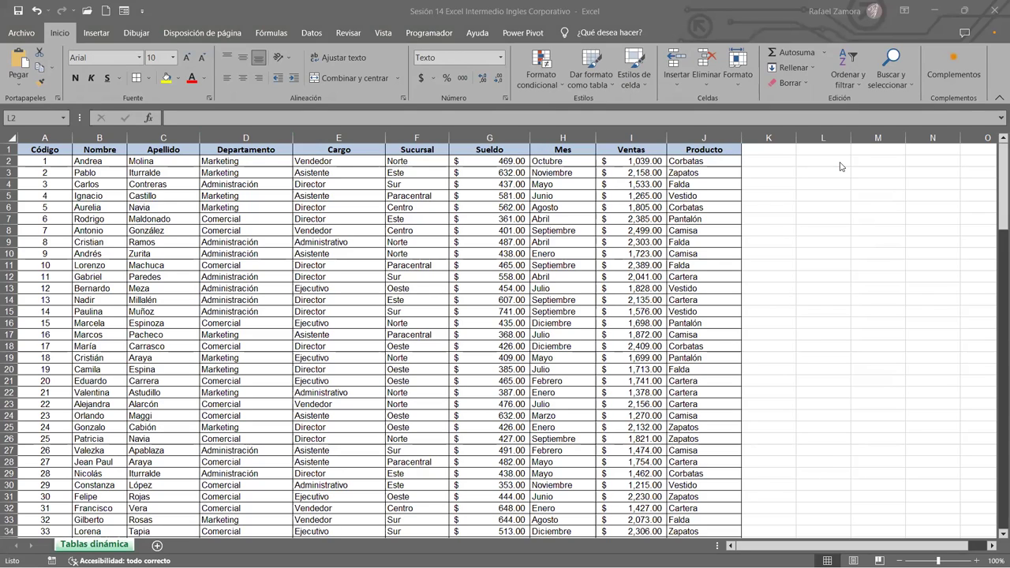
# - Enter the heading 'Obtener:' in L2 and make it bold
pyautogui.click(840, 165)
pyautogui.write('O')
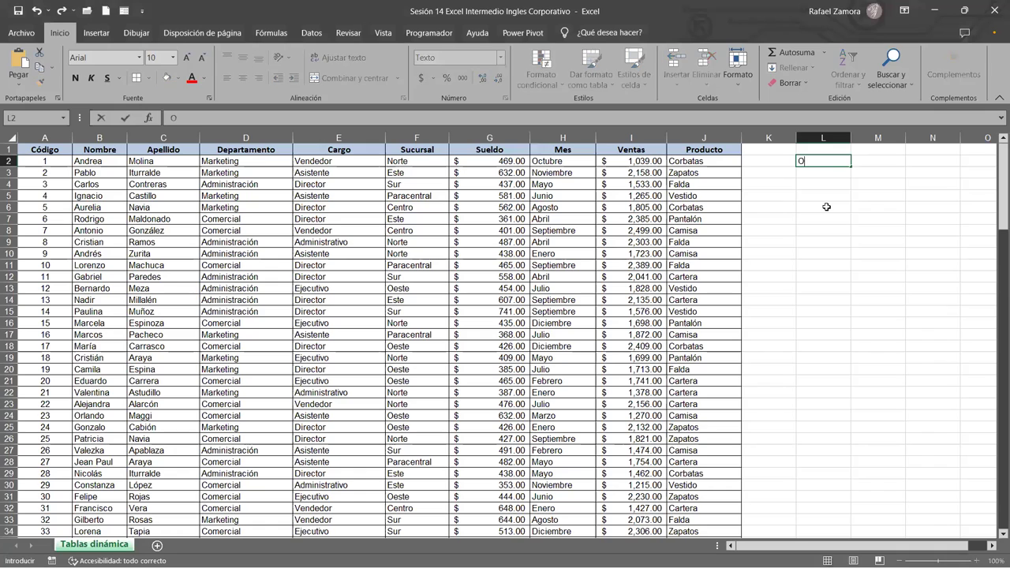
pyautogui.write('btener:')
pyautogui.press('Return')
pyautogui.click(819, 161)
pyautogui.hotkey('ctrl', 'n')
# - List '- Total de sueldo por departamento' and '- Promedio de sueldos por sucursal' in L3 and L4
pyautogui.click(819, 173)
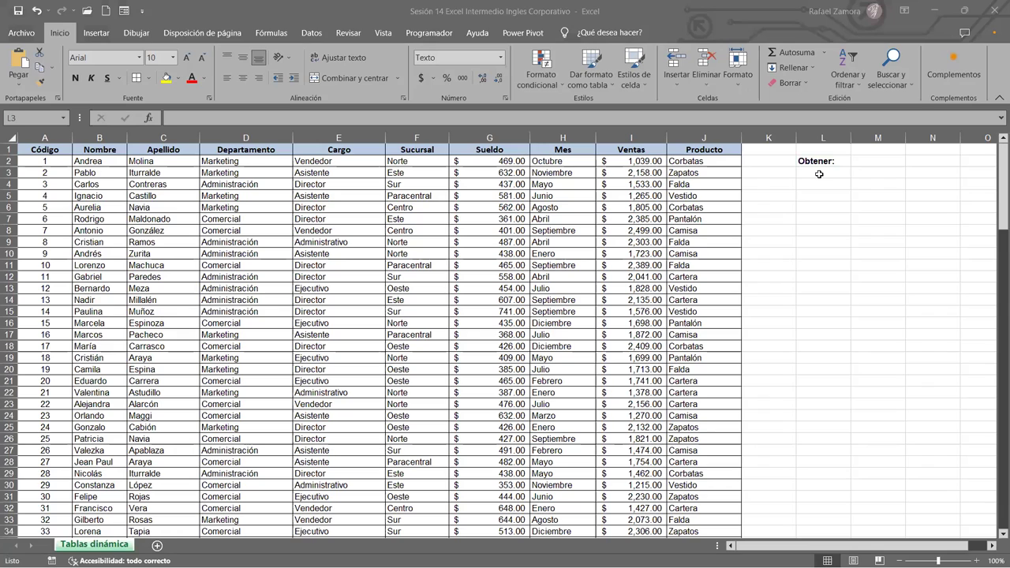
pyautogui.write('- ')
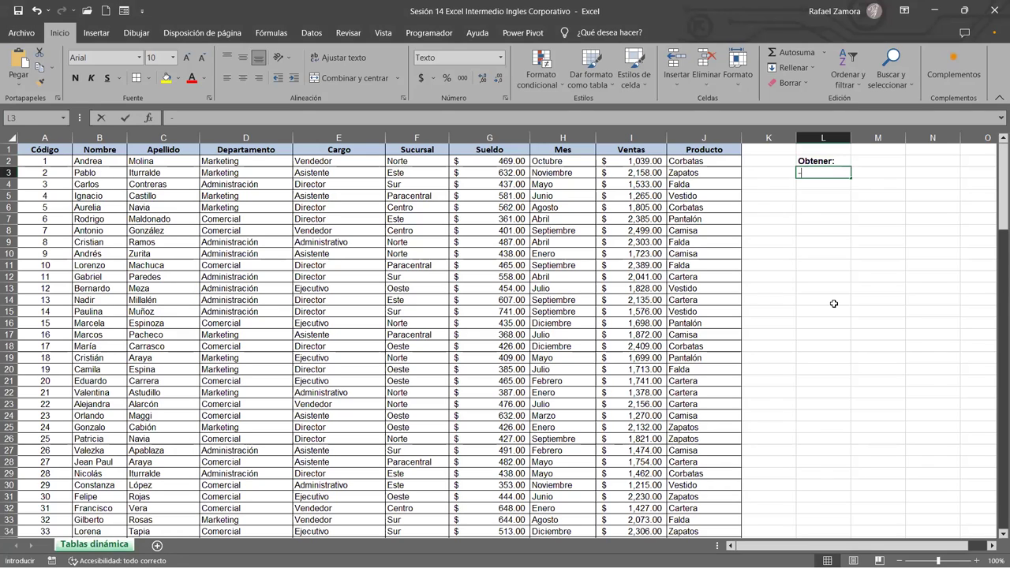
pyautogui.write('Total d')
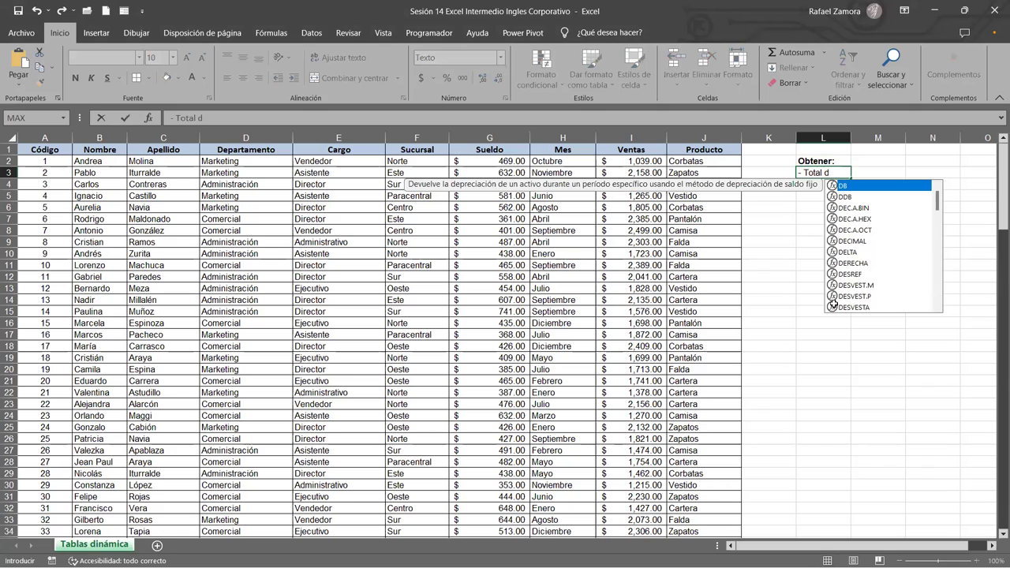
pyautogui.write('e sueldo por departamento')
pyautogui.press('Return')
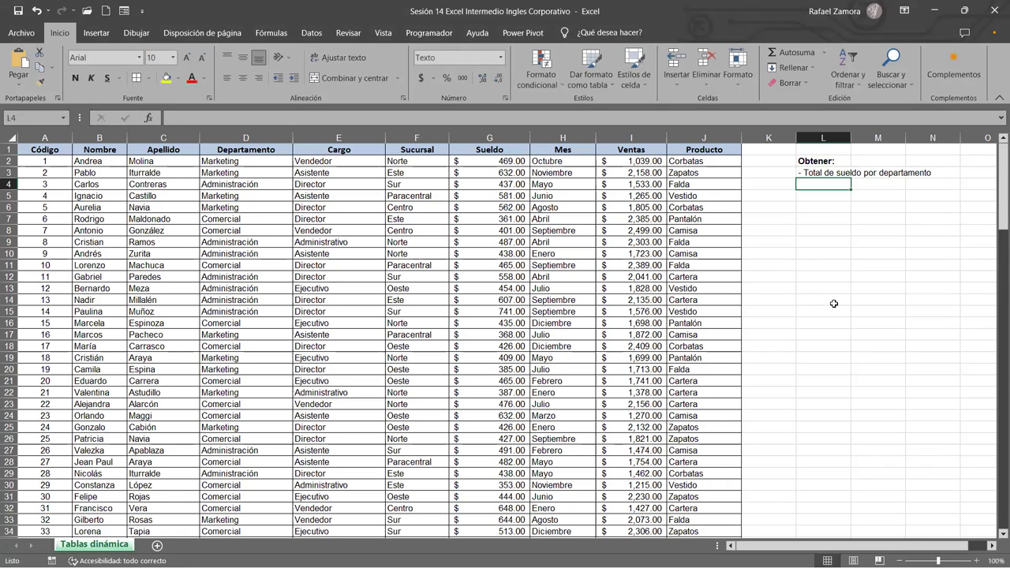
pyautogui.keyDown('ctrl'); pyautogui.scroll(1, 830, 303); pyautogui.keyUp('ctrl')
pyautogui.scroll(1, 868, 355)
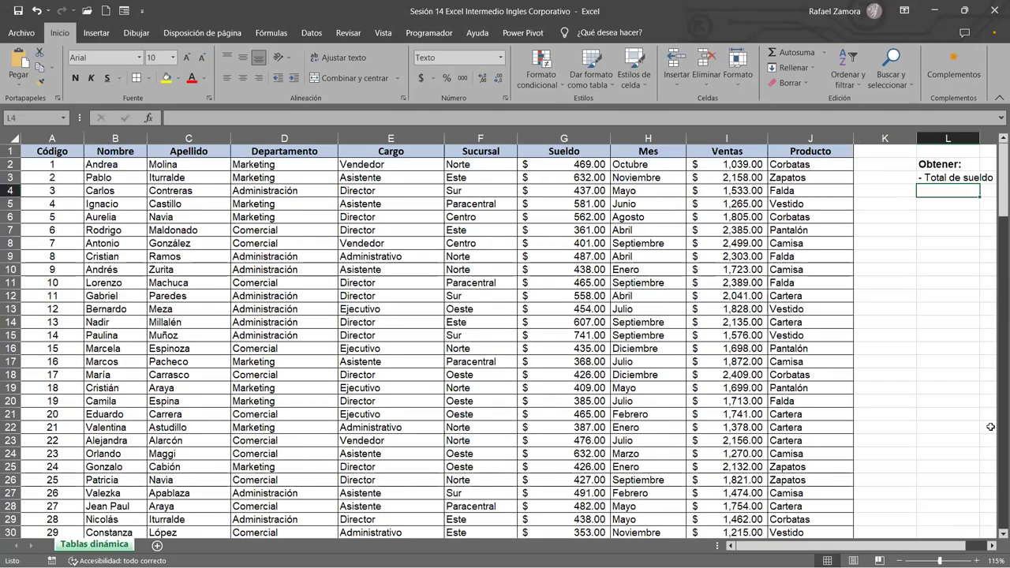
pyautogui.click(991, 546)
pyautogui.click(992, 546)
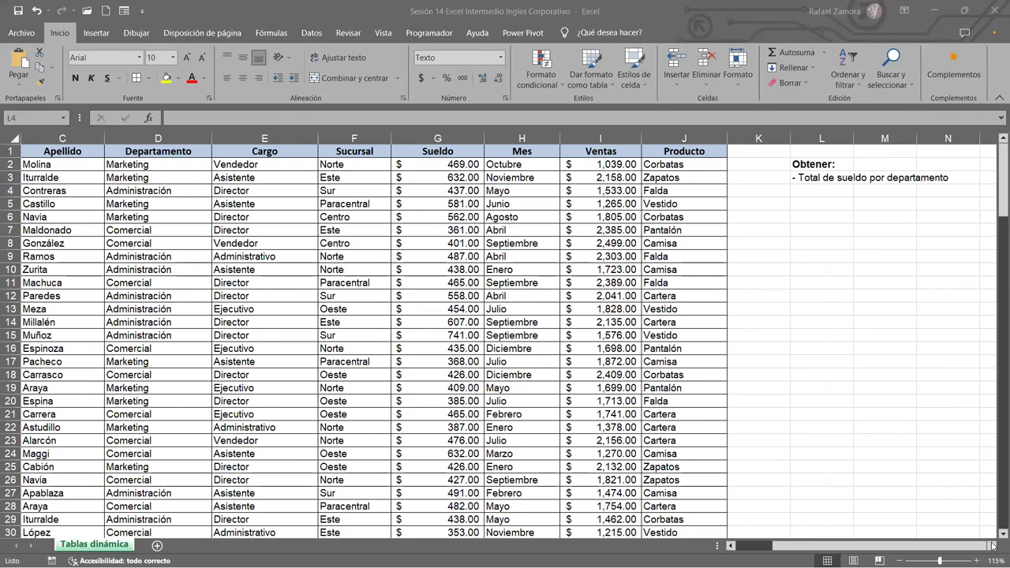
pyautogui.write('-')
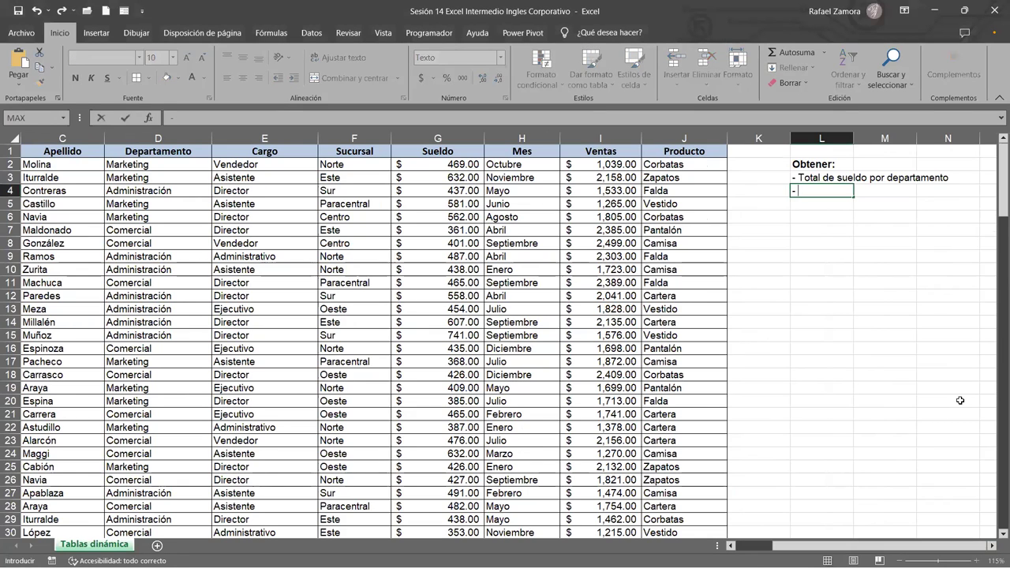
pyautogui.write(' Promedio de sueldos ')
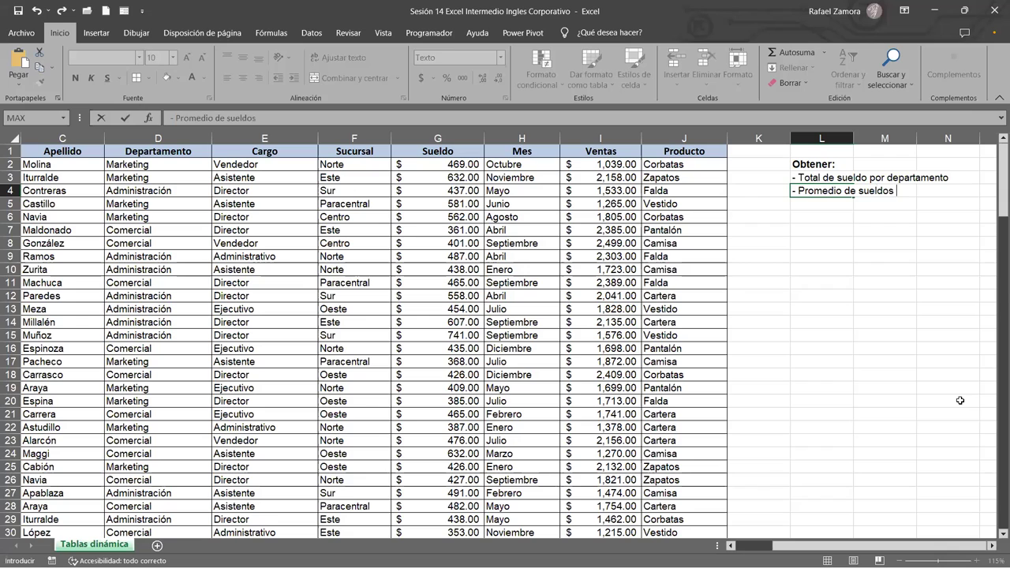
pyautogui.write('por sucursal')
pyautogui.press('Return')
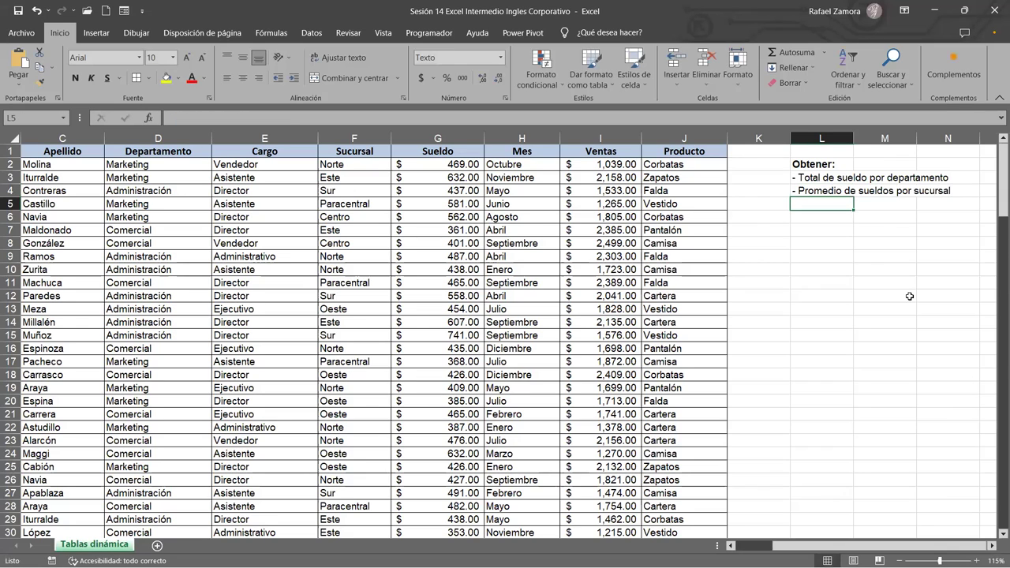
# - Make the two Obtener list items bold as well
pyautogui.moveTo(841, 179); pyautogui.dragTo(832, 328)
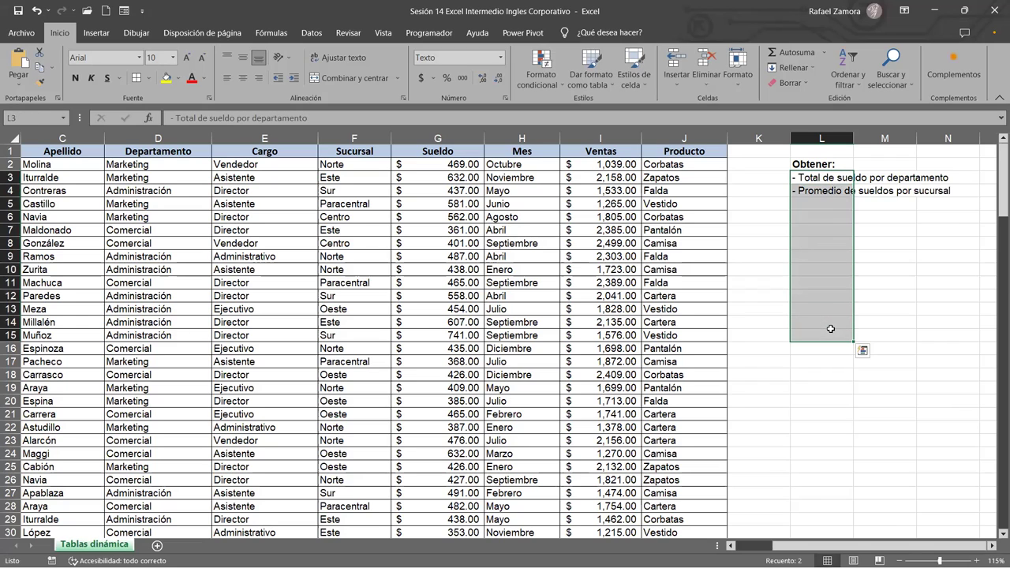
pyautogui.hotkey('ctrl', 'n')
pyautogui.hotkey('ctrl', 'n')
pyautogui.click(838, 280)
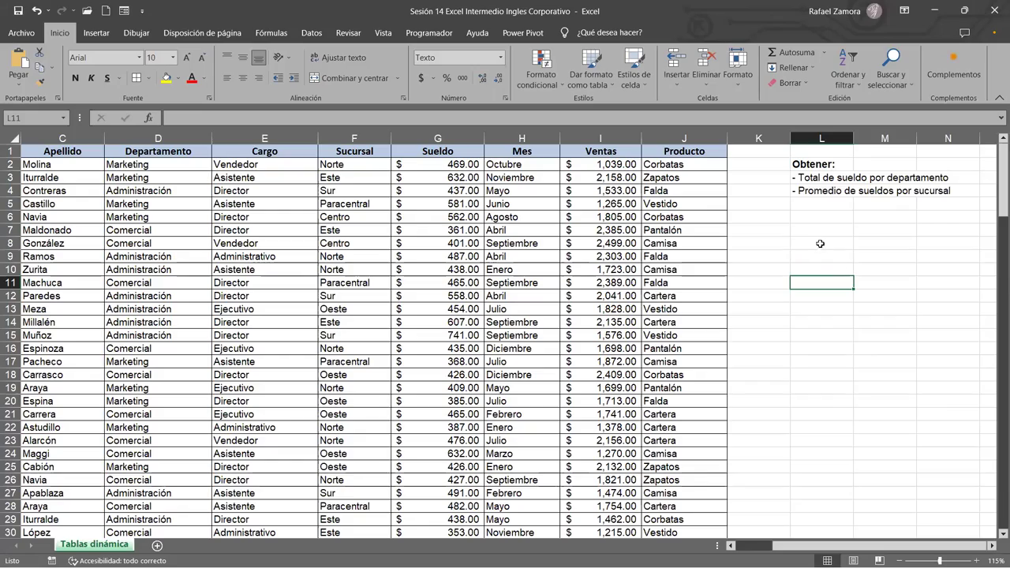
pyautogui.keyDown('ctrl'); pyautogui.scroll(1, 839, 268); pyautogui.keyUp('ctrl')
pyautogui.keyDown('ctrl'); pyautogui.scroll(-3, 838, 265); pyautogui.keyUp('ctrl')
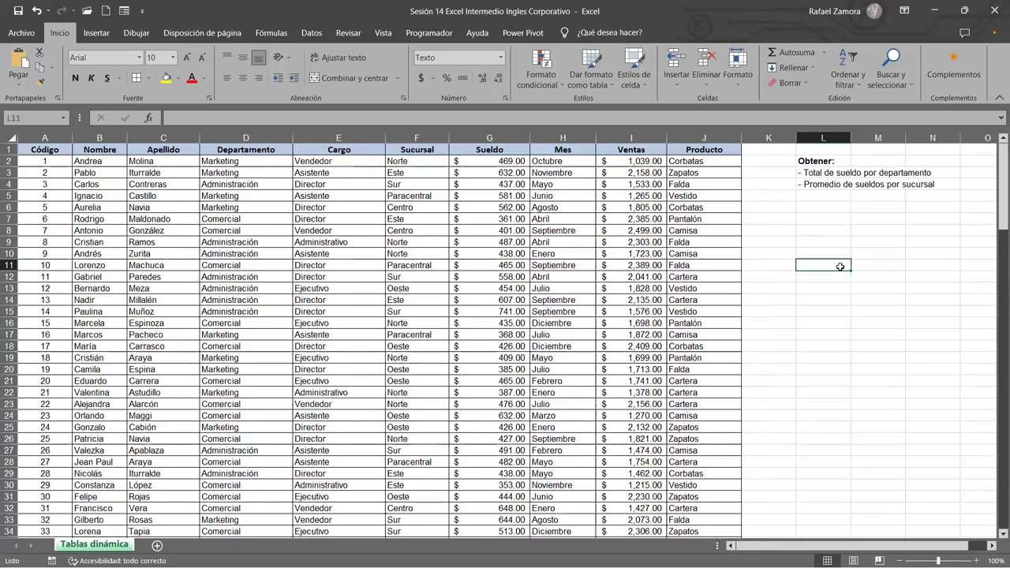
pyautogui.keyDown('ctrl'); pyautogui.scroll(-1, 838, 265); pyautogui.keyUp('ctrl')
pyautogui.keyDown('ctrl'); pyautogui.scroll(2, 820, 285); pyautogui.keyUp('ctrl')
pyautogui.scroll(1, 820, 285)
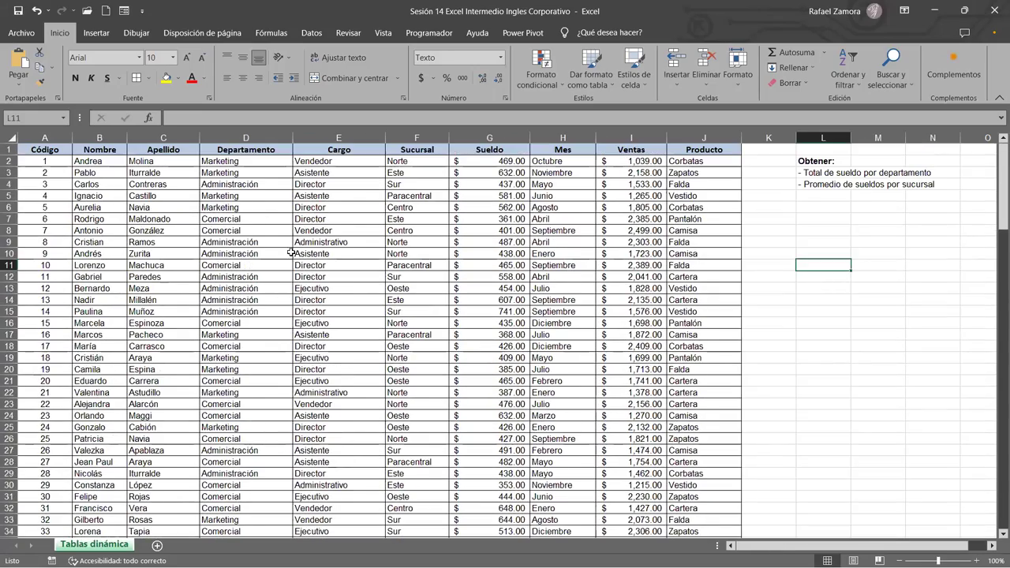
pyautogui.click(289, 253)
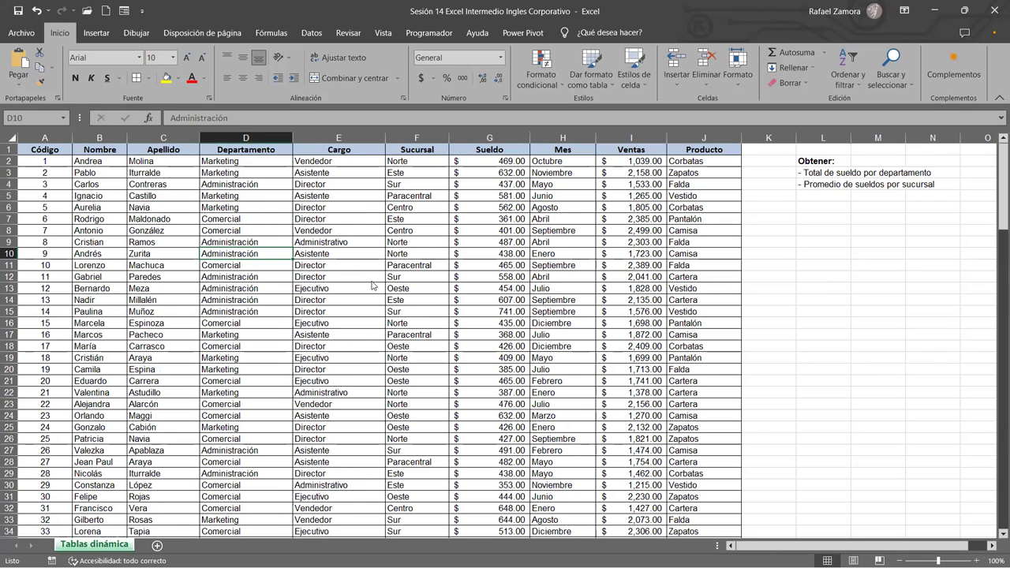
# - Convert the employee data range A1:J151 into a table with Ctrl+T
pyautogui.hotkey('ctrl', 't')
pyautogui.click(386, 307)
pyautogui.click(521, 229)
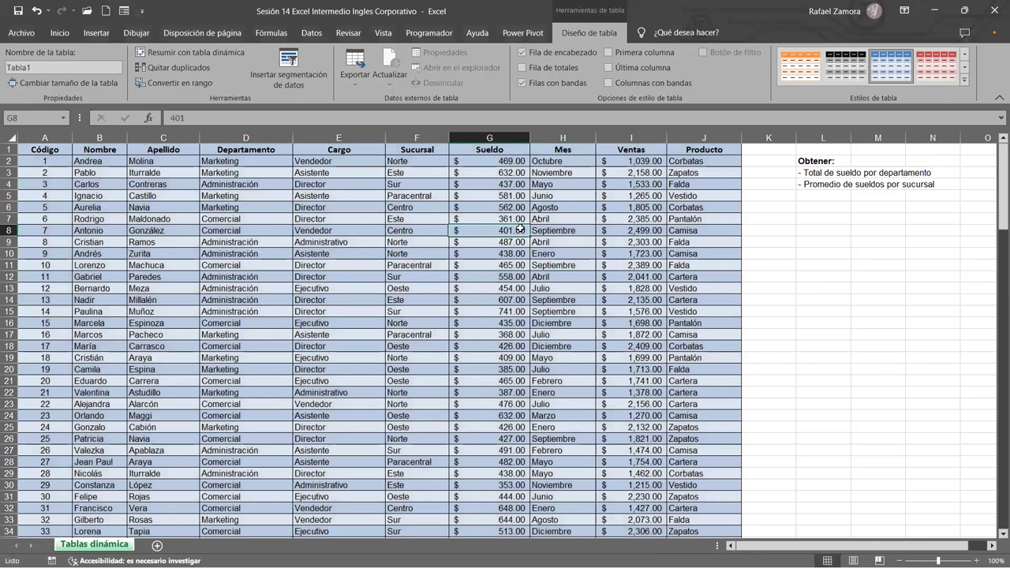
# - Apply the green Medio table style with Aplicar y borrar formato, replacing a teal trial style
pyautogui.click(965, 82)
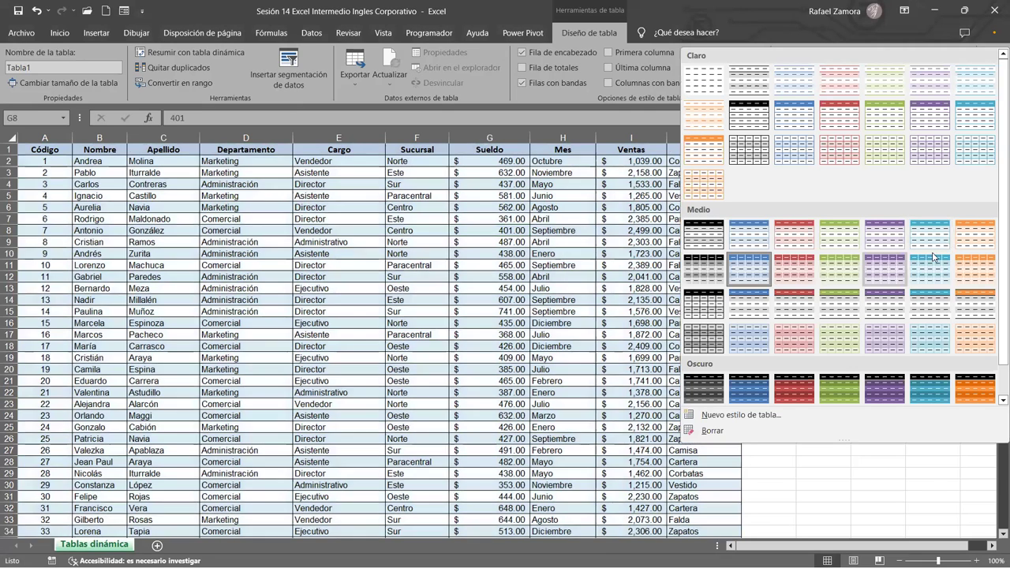
pyautogui.rightClick(871, 278)
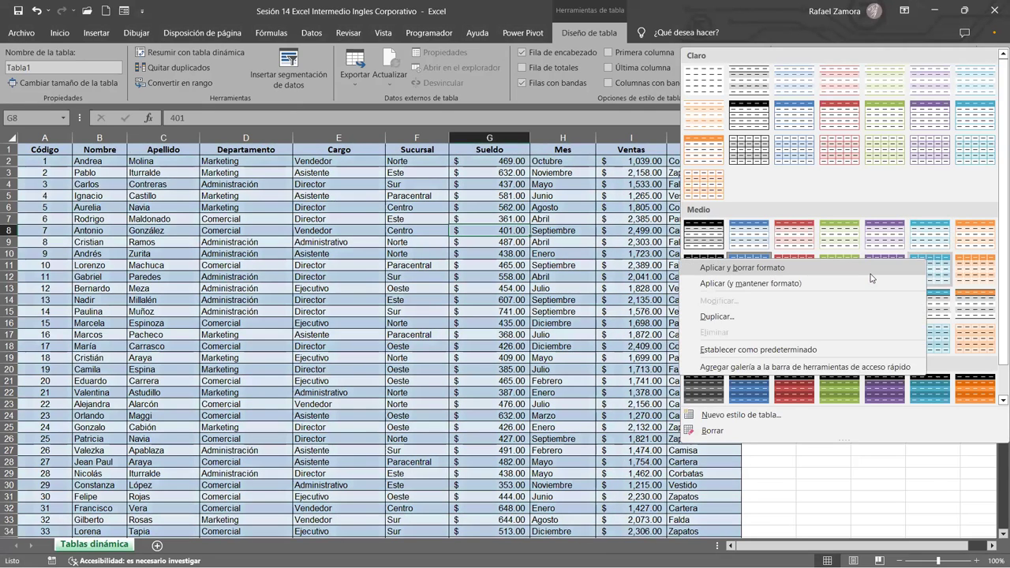
pyautogui.click(576, 347)
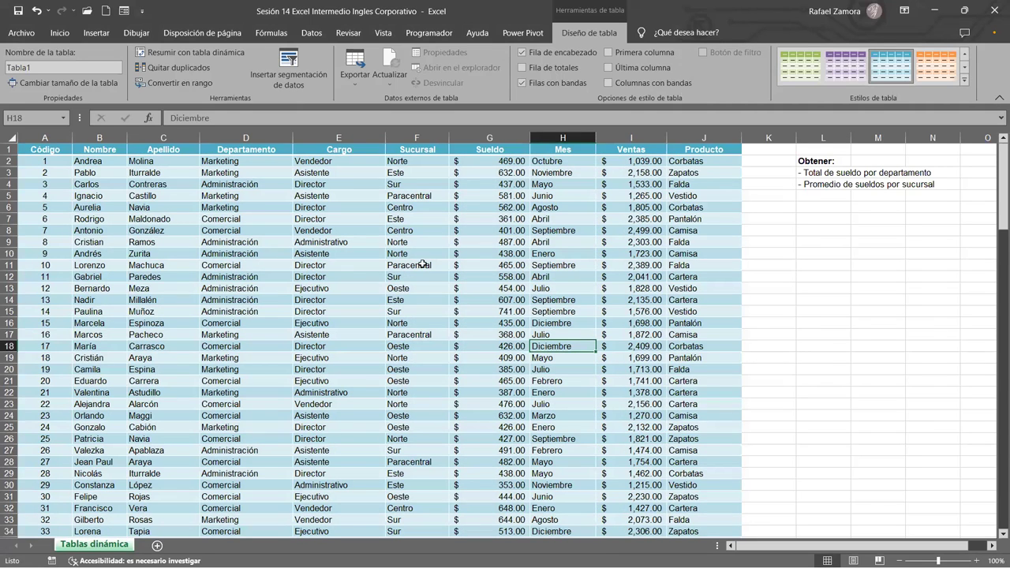
pyautogui.click(964, 80)
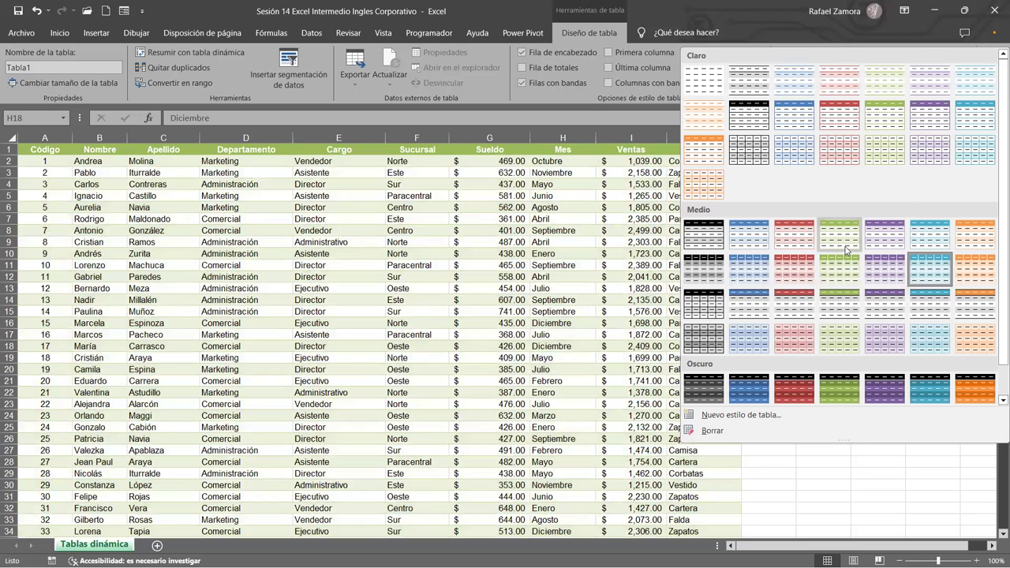
pyautogui.rightClick(847, 251)
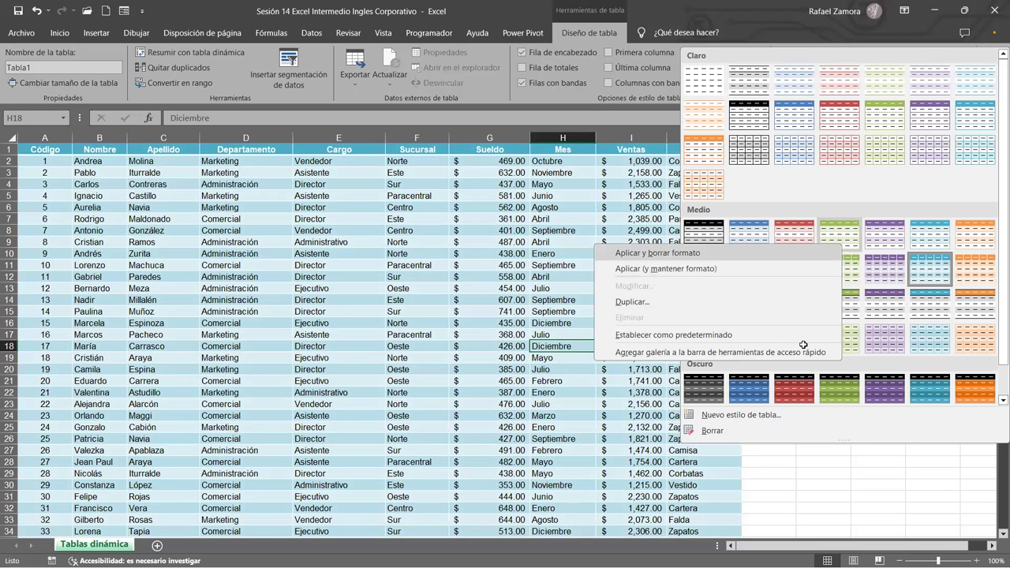
pyautogui.click(811, 333)
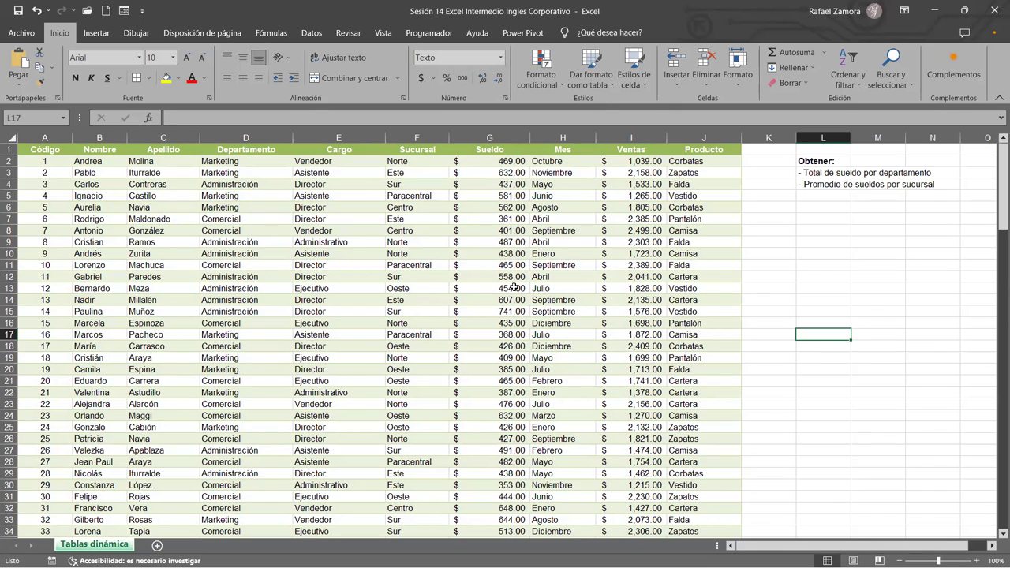
# - Insert a pivot table from Tabla1 onto a new worksheet, Hoja1
pyautogui.click(378, 206)
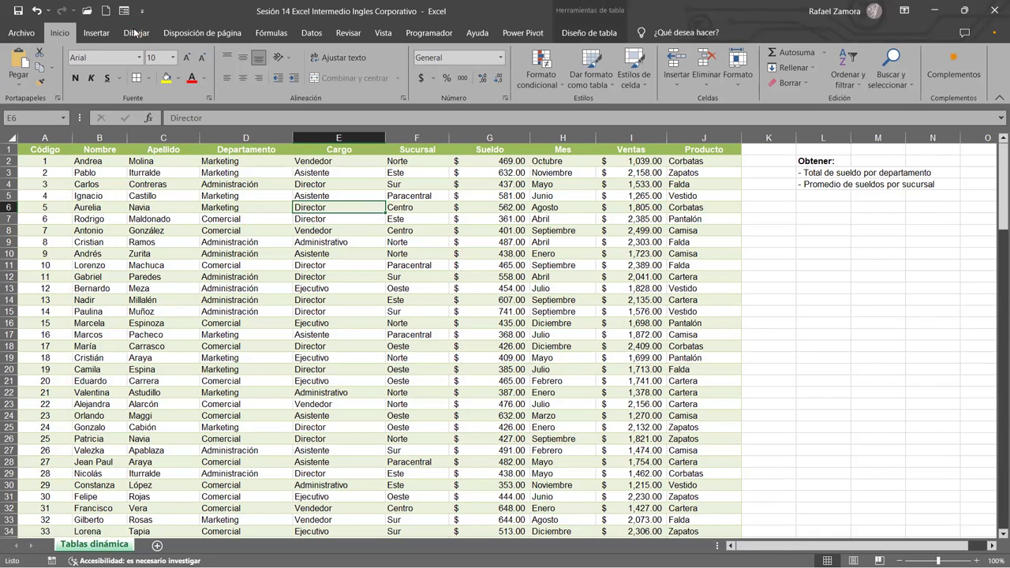
pyautogui.click(96, 35)
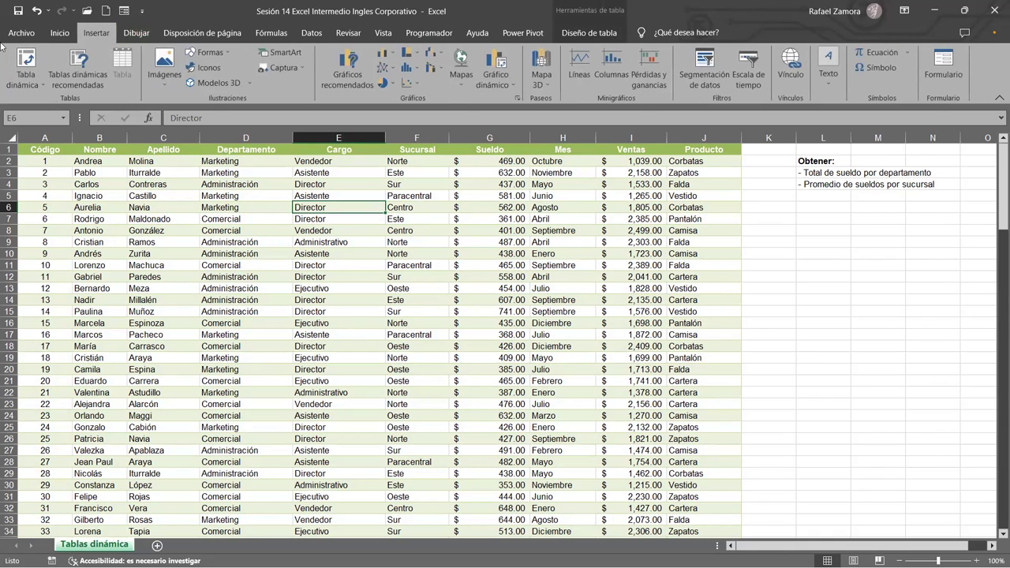
pyautogui.click(23, 67)
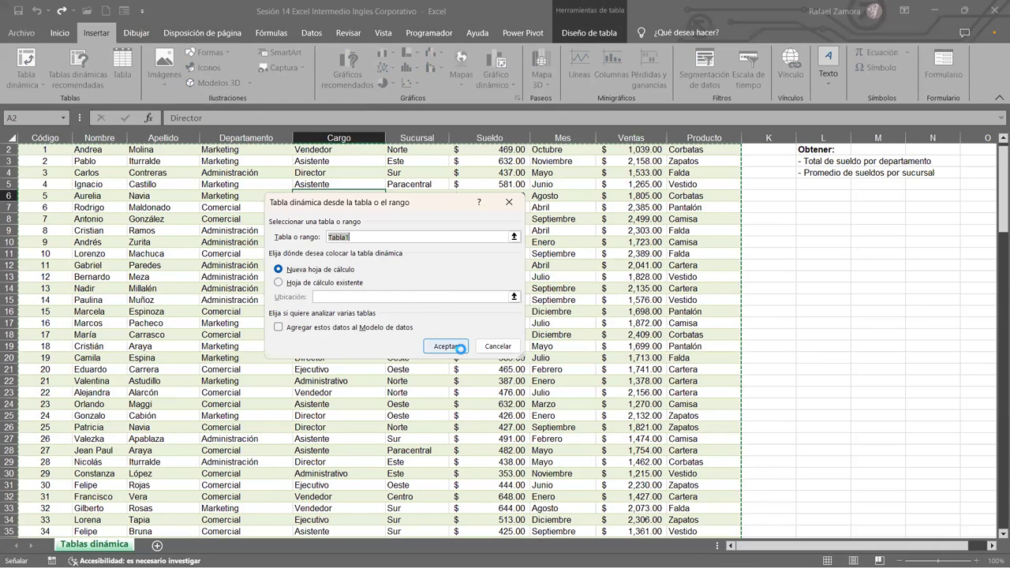
pyautogui.click(461, 350)
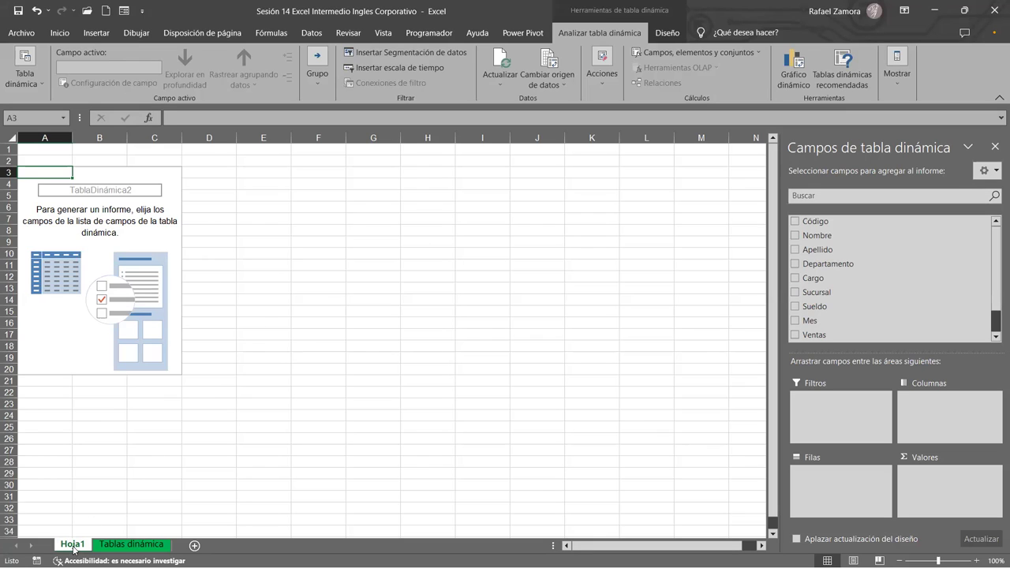
# - Drag the Hoja1 tab after Tablas dinámica, check the data sheet, then return to Hoja1
pyautogui.moveTo(73, 550); pyautogui.dragTo(182, 544)
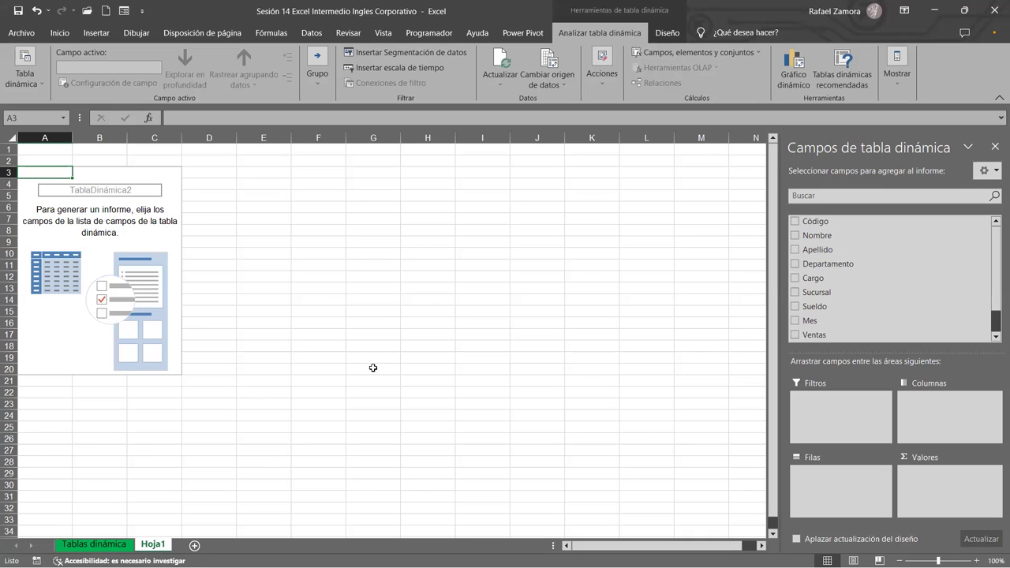
pyautogui.click(105, 544)
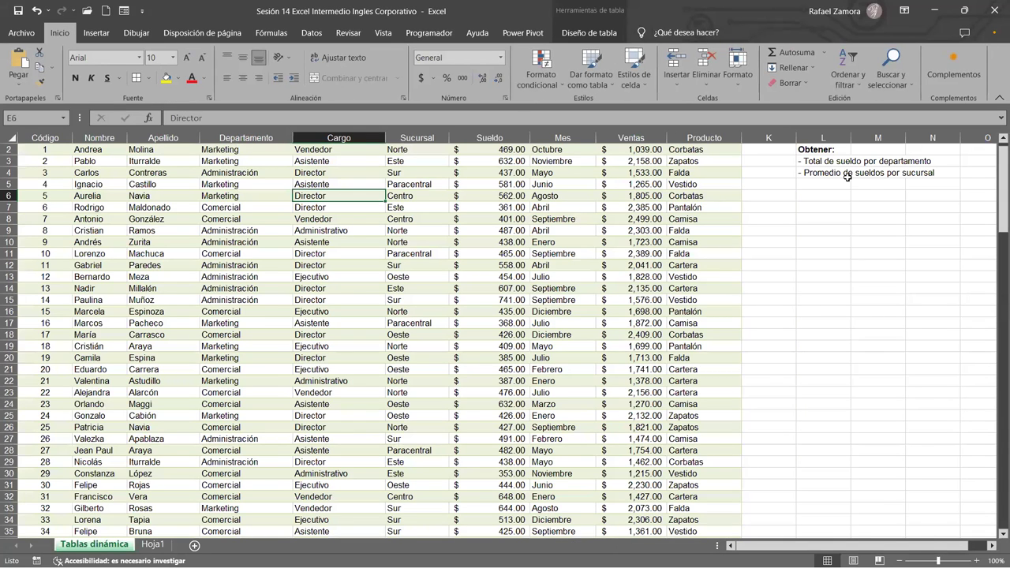
pyautogui.click(152, 544)
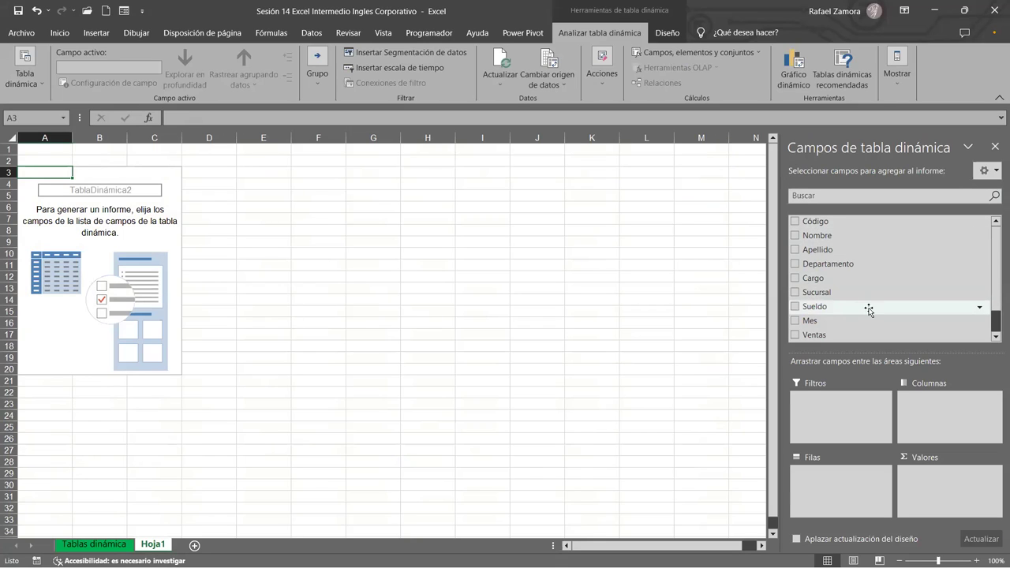
pyautogui.moveTo(821, 306); pyautogui.dragTo(940, 486)
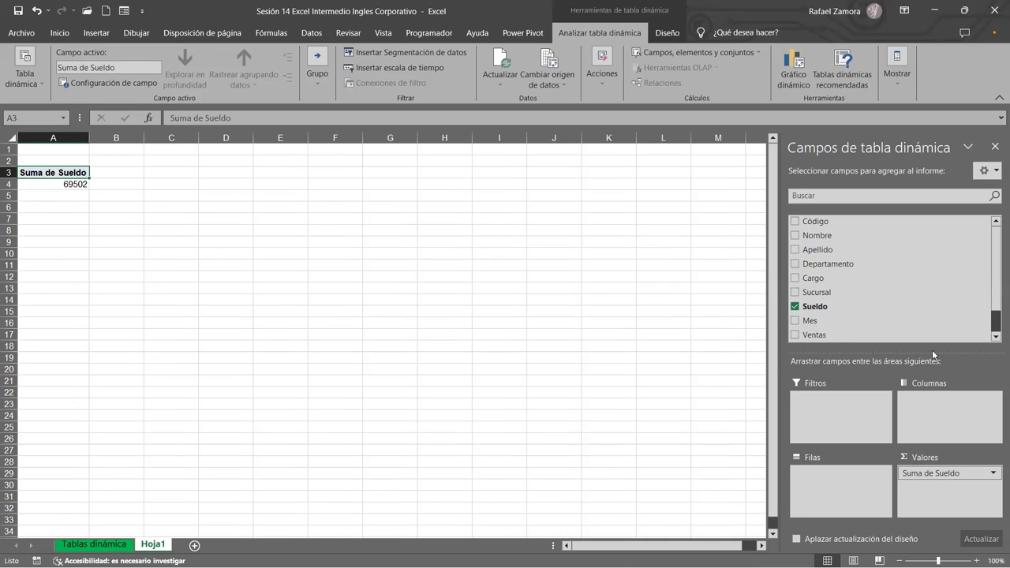
pyautogui.moveTo(869, 267); pyautogui.dragTo(865, 479)
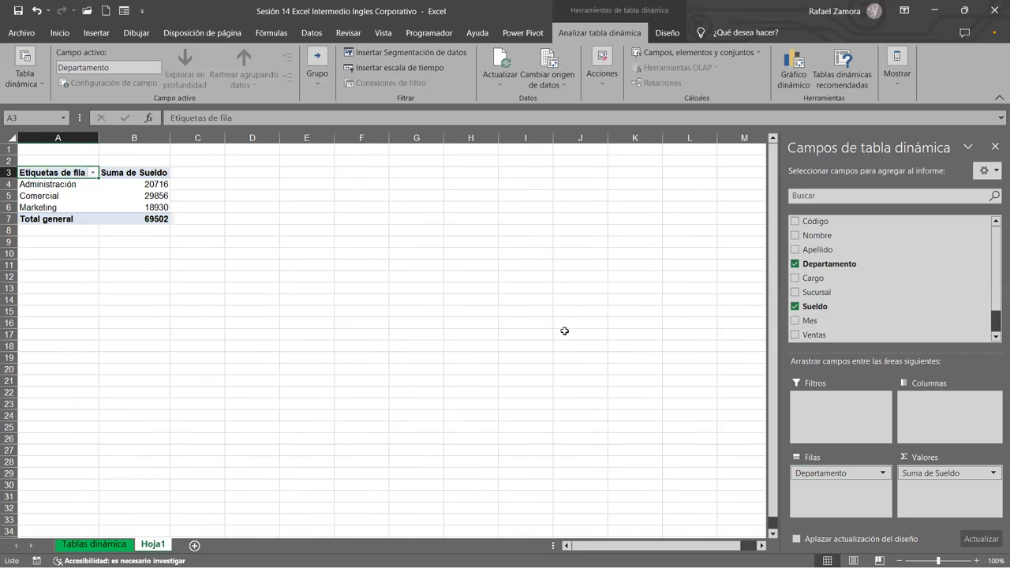
pyautogui.keyDown('ctrl'); pyautogui.scroll(2, 233, 282); pyautogui.keyUp('ctrl')
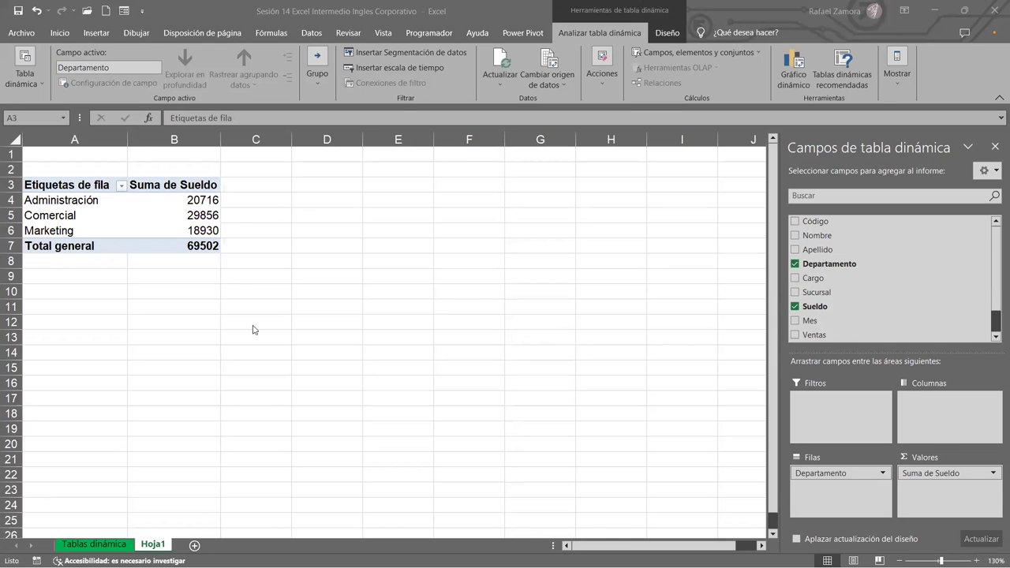
pyautogui.click(349, 272)
pyautogui.moveTo(87, 230); pyautogui.dragTo(96, 202)
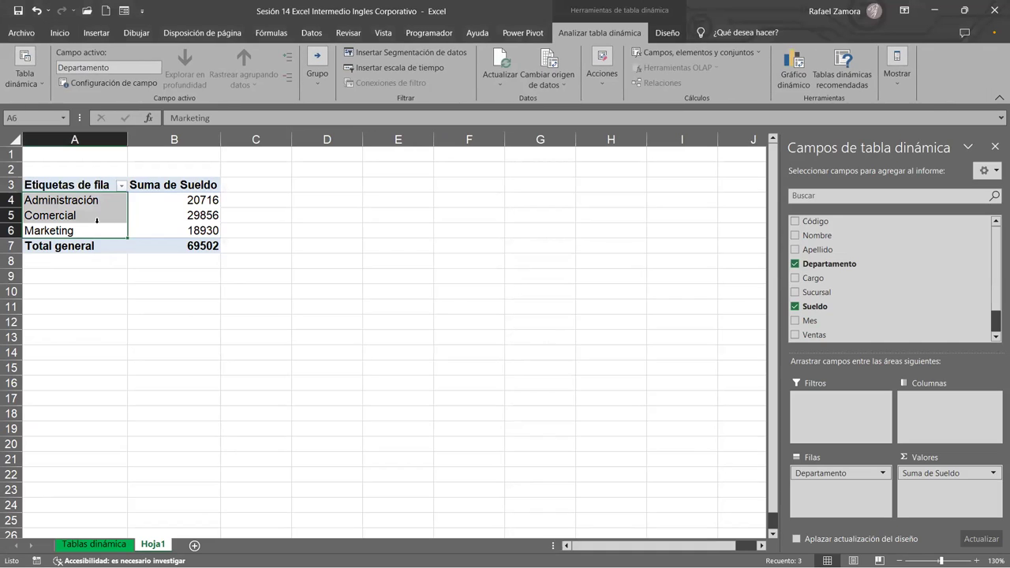
# - Give Suma de Sueldo the Contabilidad number format, showing values like $ 20,716.00
pyautogui.click(184, 235)
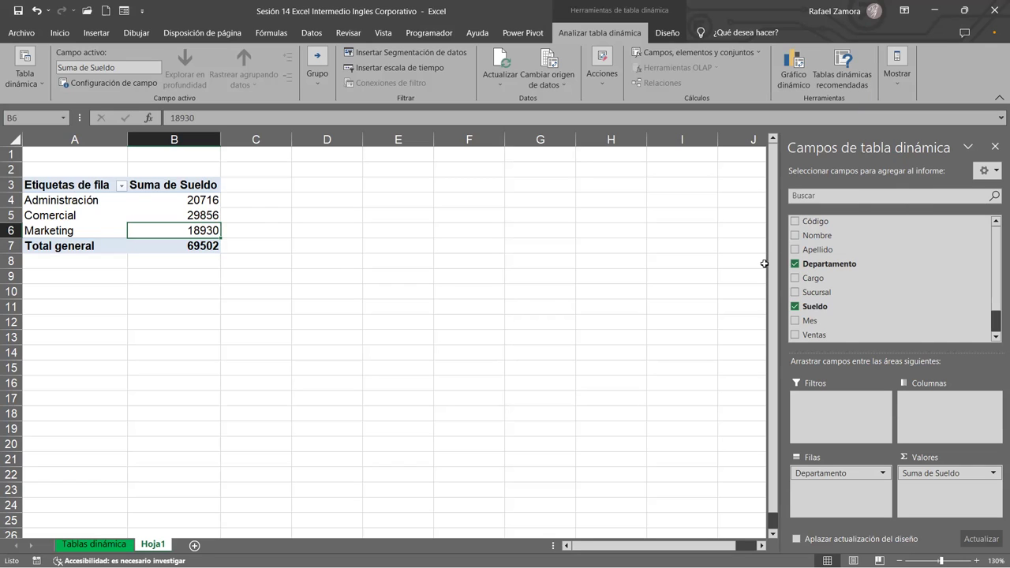
pyautogui.click(993, 474)
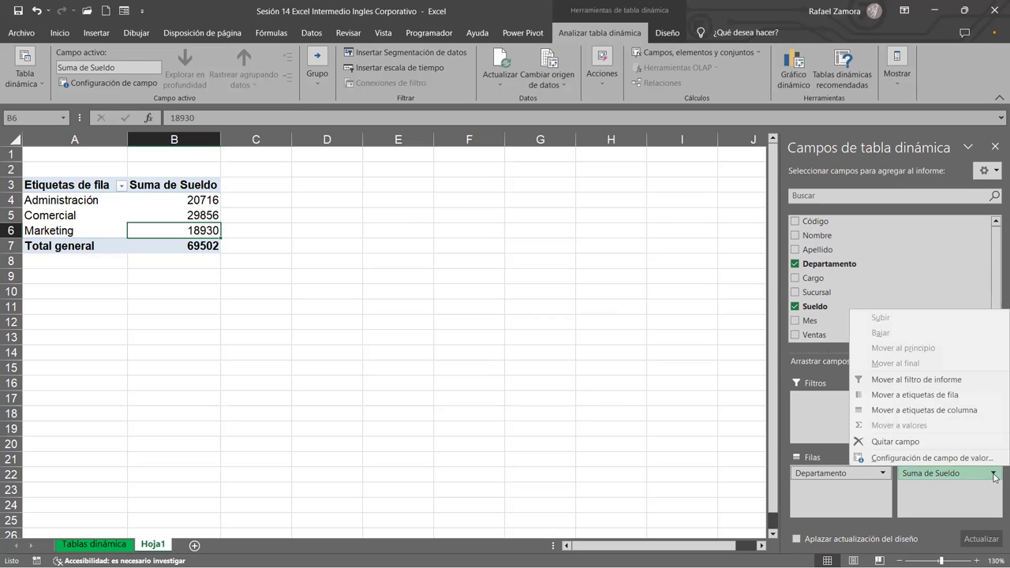
pyautogui.click(913, 457)
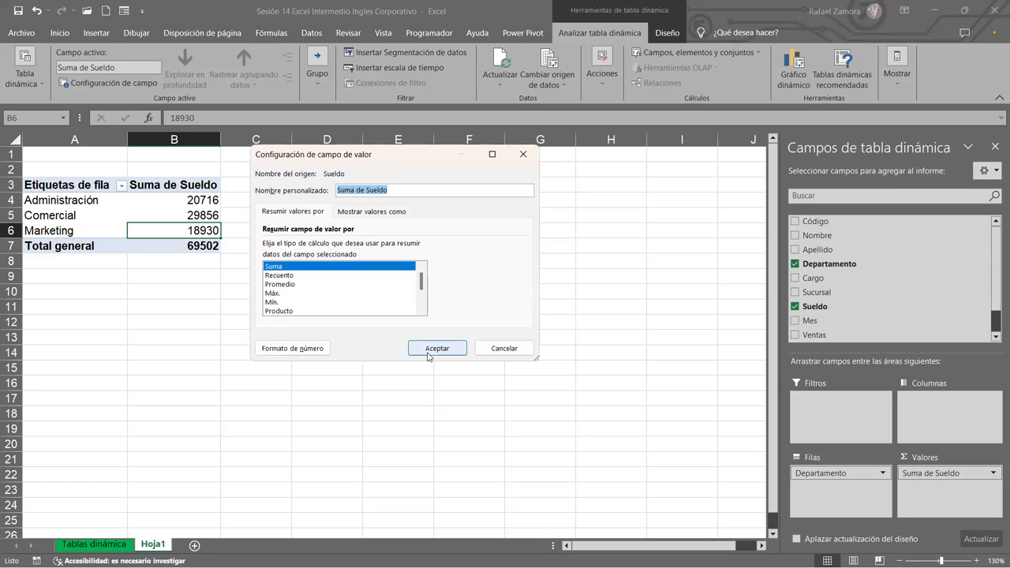
pyautogui.click(289, 350)
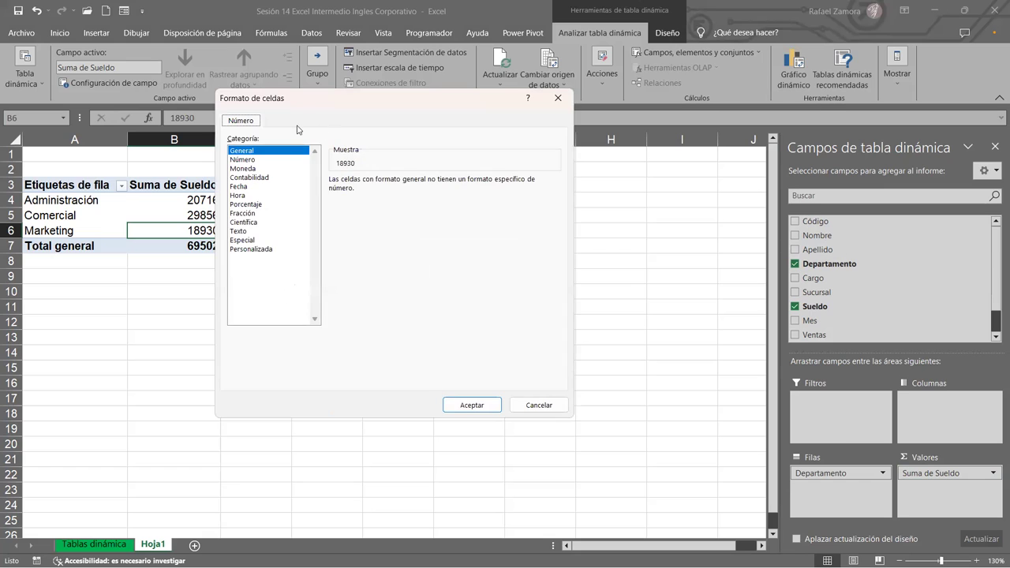
pyautogui.click(263, 178)
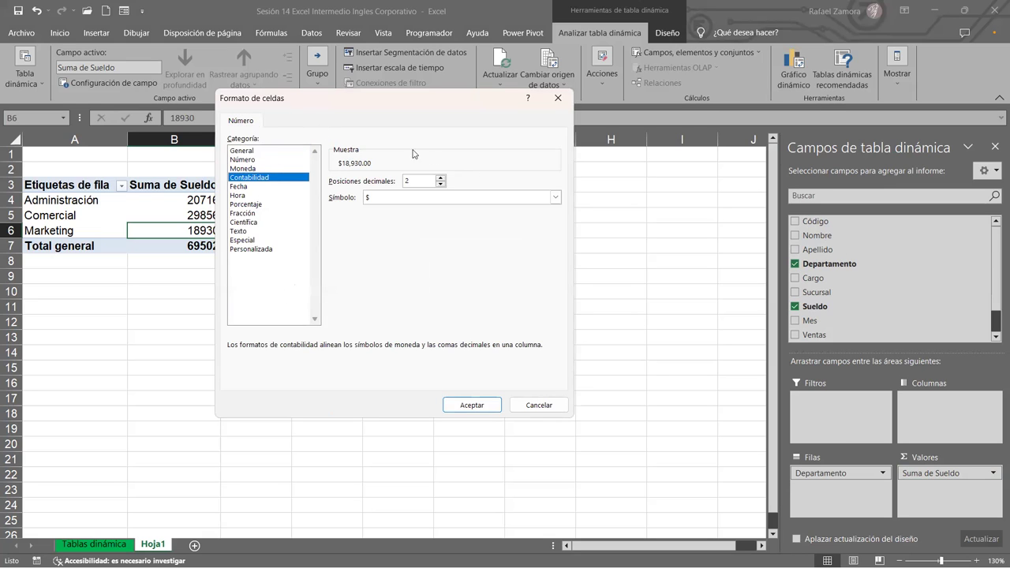
pyautogui.click(469, 409)
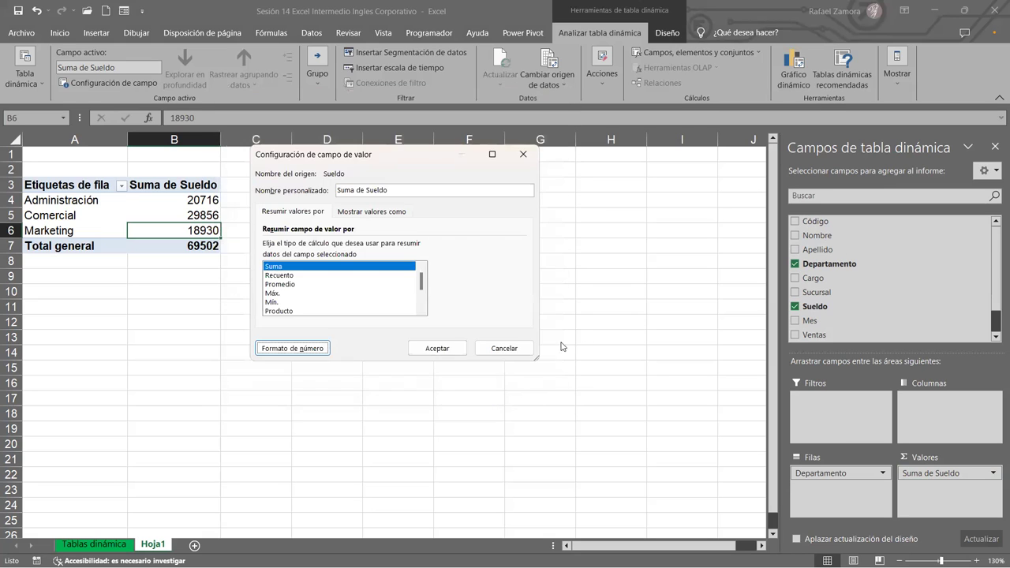
pyautogui.click(437, 350)
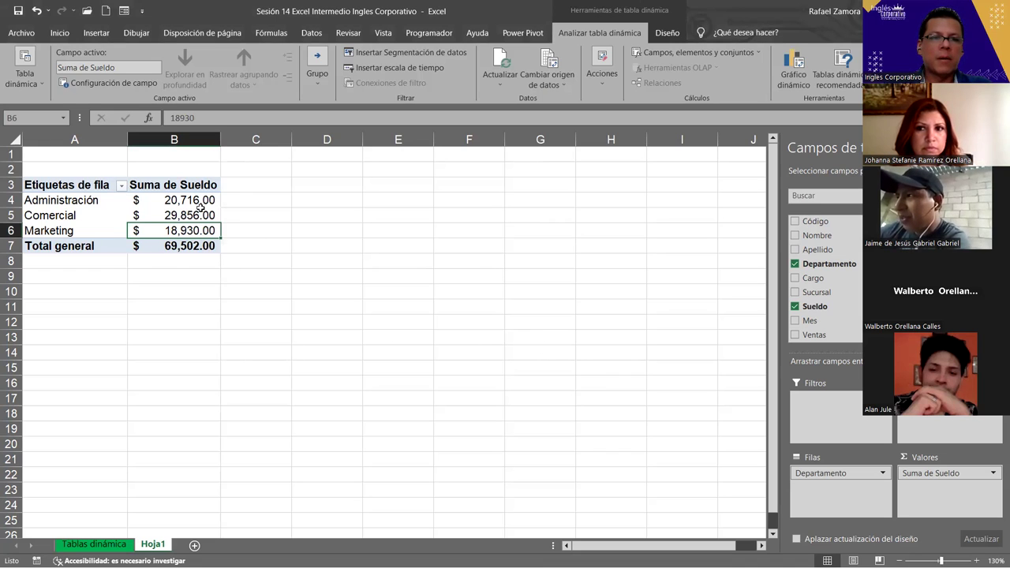
pyautogui.click(199, 215)
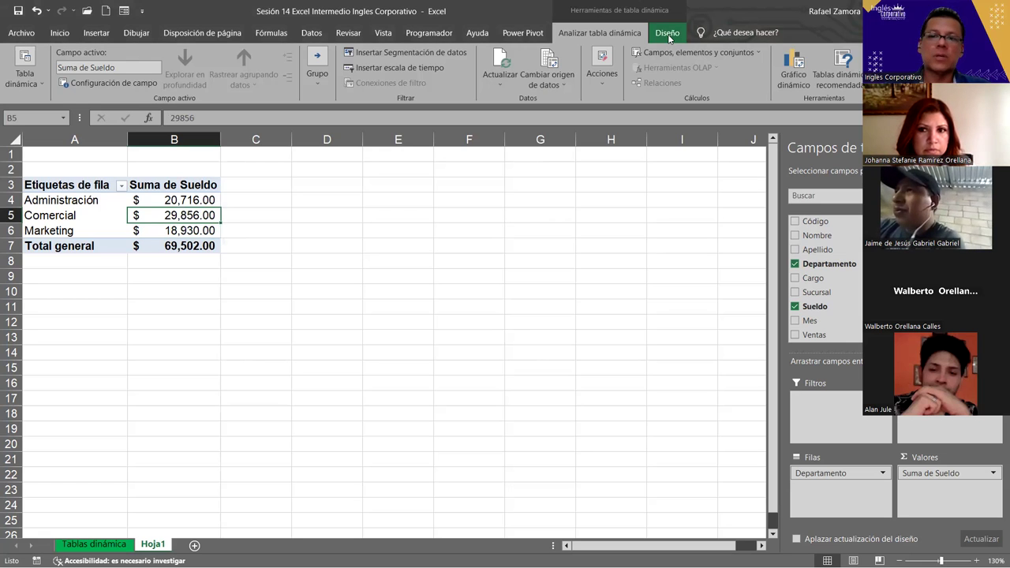
# - Apply a blue Medio style from the Diseño pivot table styles gallery
pyautogui.click(668, 35)
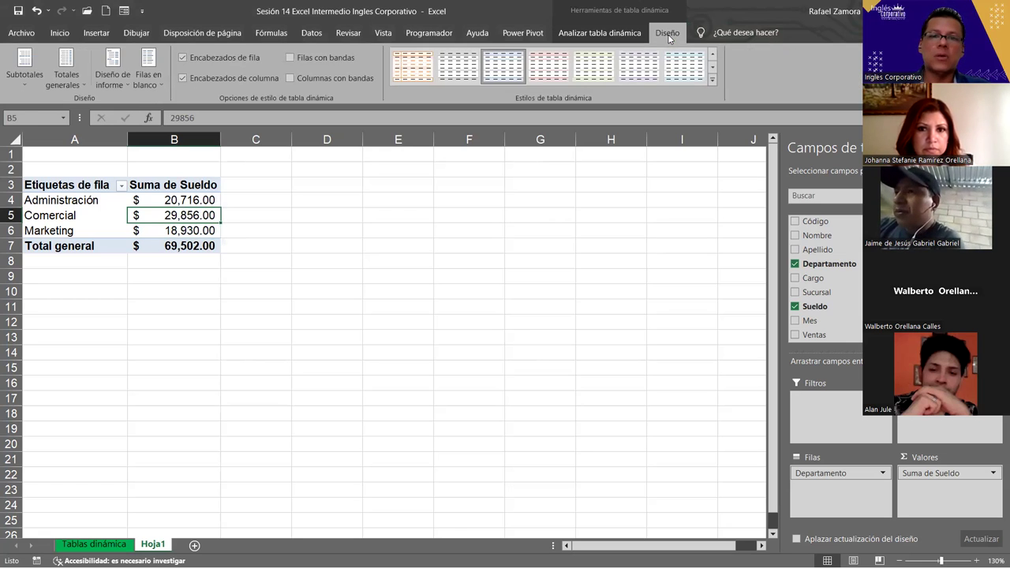
pyautogui.click(713, 81)
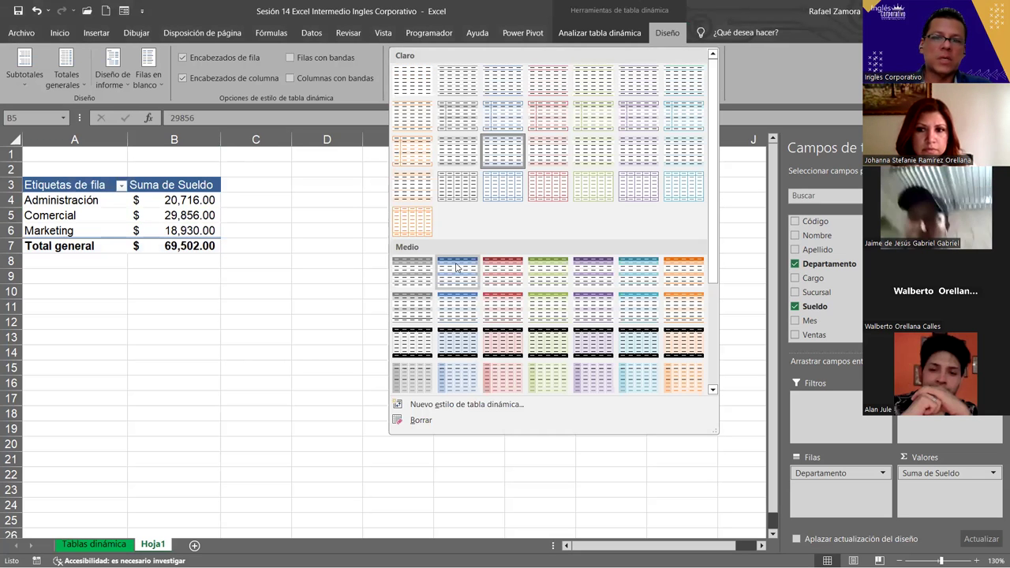
pyautogui.click(396, 318)
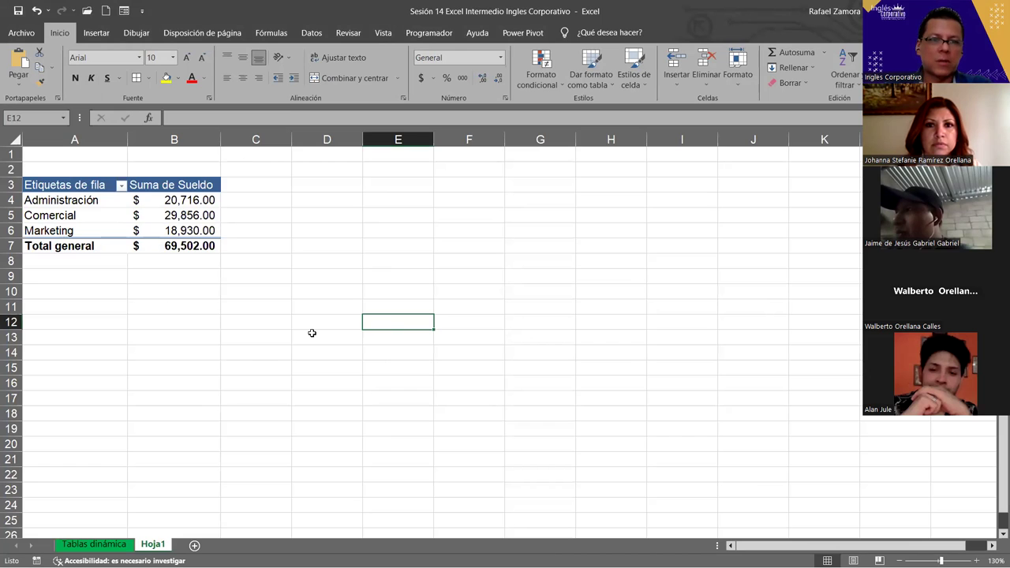
# - From a cell in the Tablas dinámica data table, start a pivot table via De una tabla o rango
pyautogui.click(97, 544)
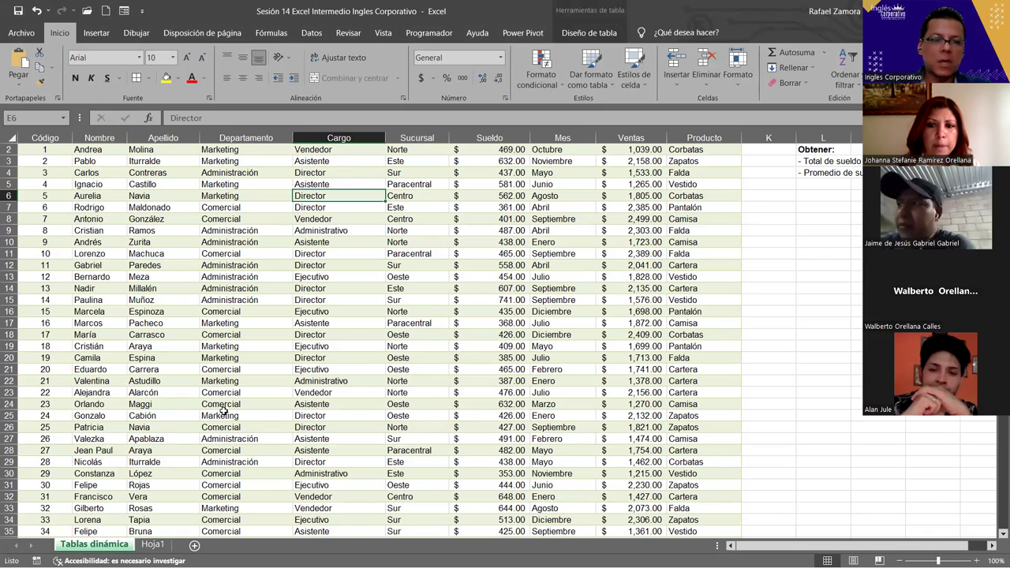
pyautogui.click(351, 219)
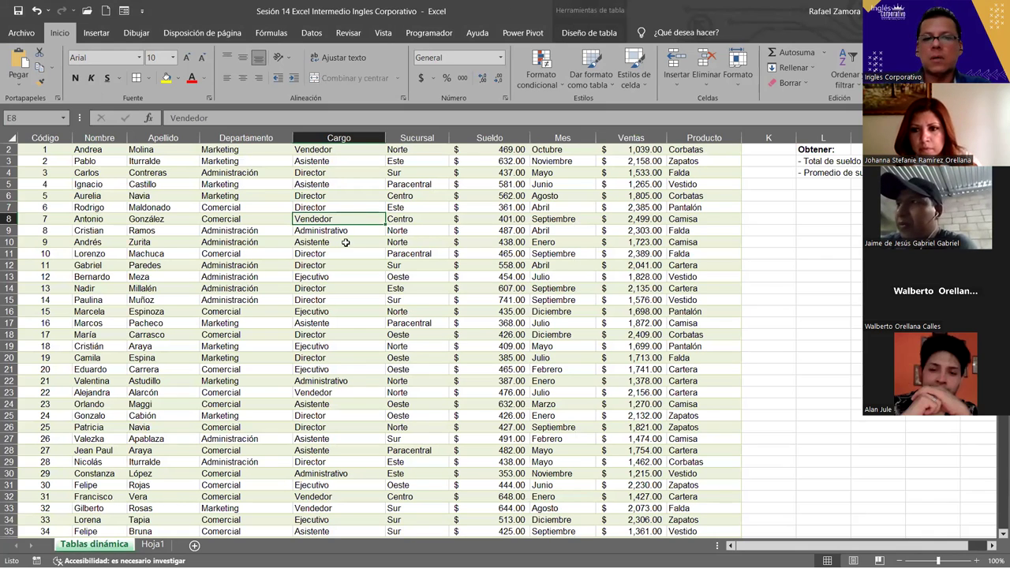
pyautogui.click(349, 242)
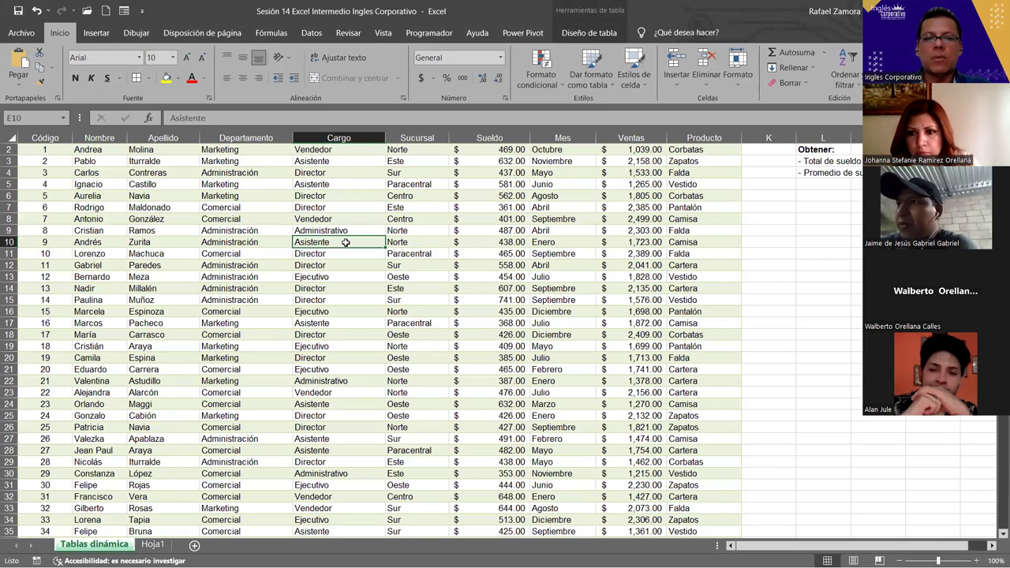
pyautogui.click(96, 33)
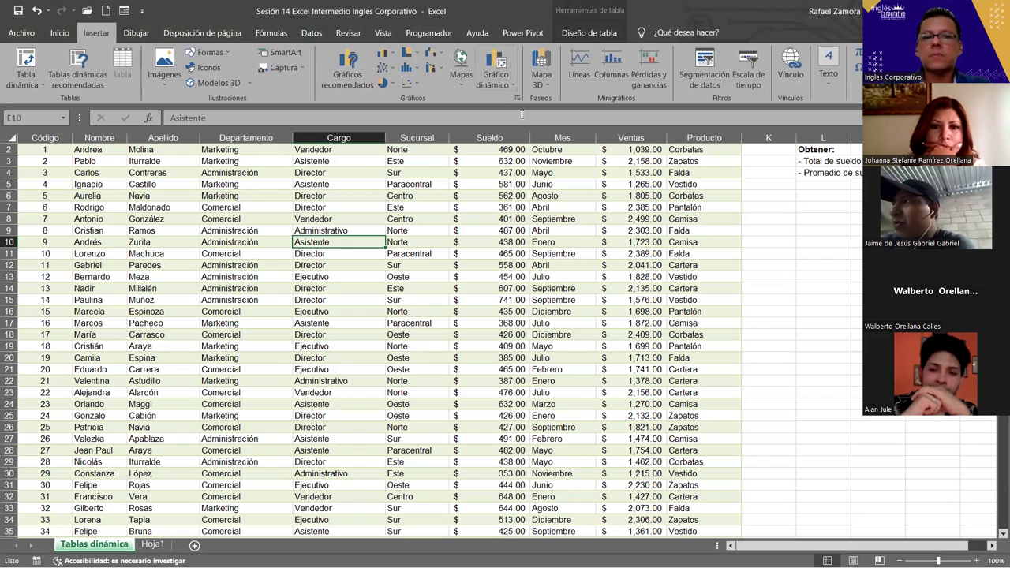
pyautogui.click(20, 76)
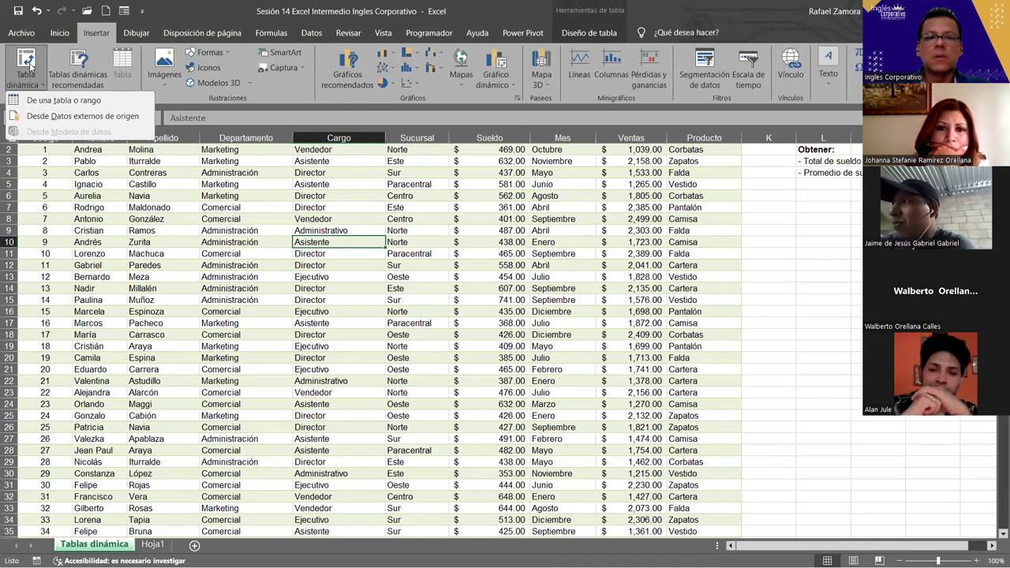
pyautogui.click(63, 100)
# - Confirm the new pivot table on a new sheet, Hoja2, placed after Hoja1
pyautogui.click(437, 347)
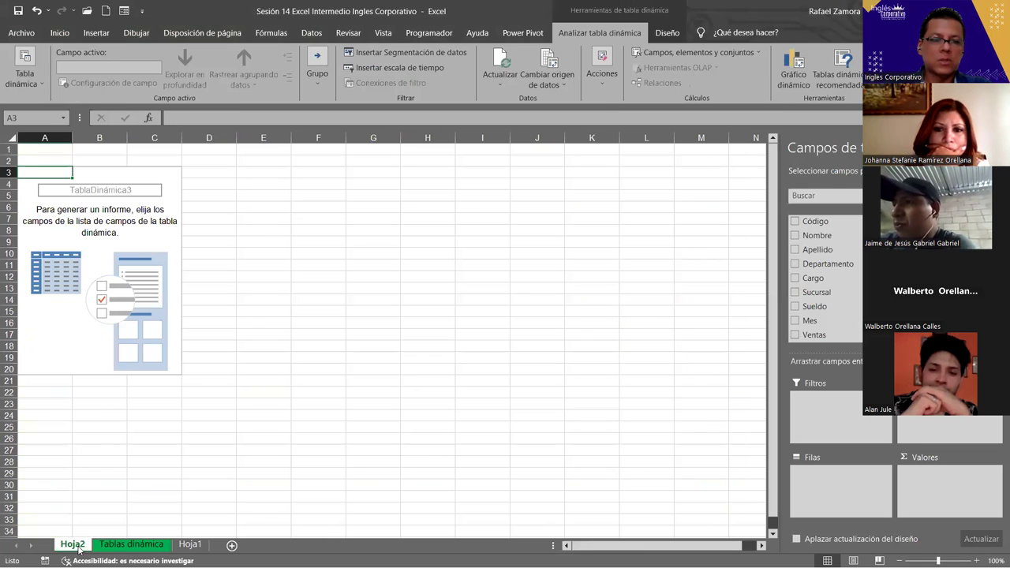
pyautogui.moveTo(166, 535); pyautogui.dragTo(168, 537)
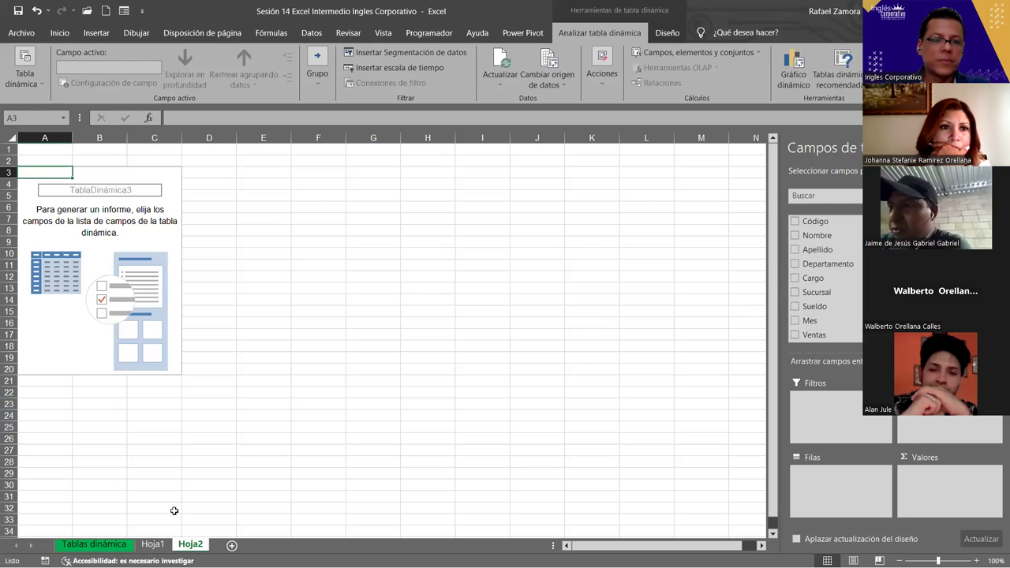
pyautogui.click(107, 546)
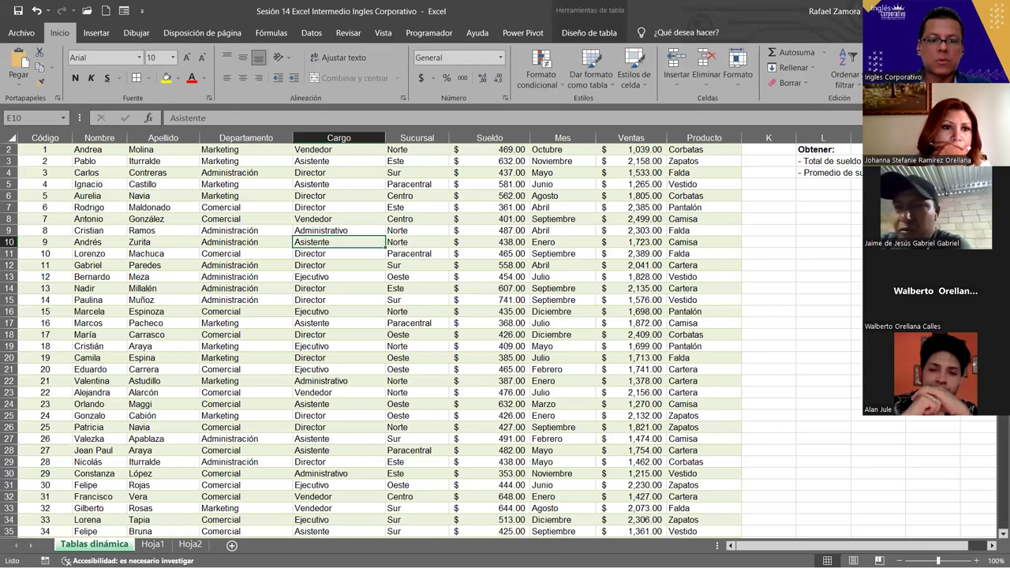
pyautogui.click(190, 544)
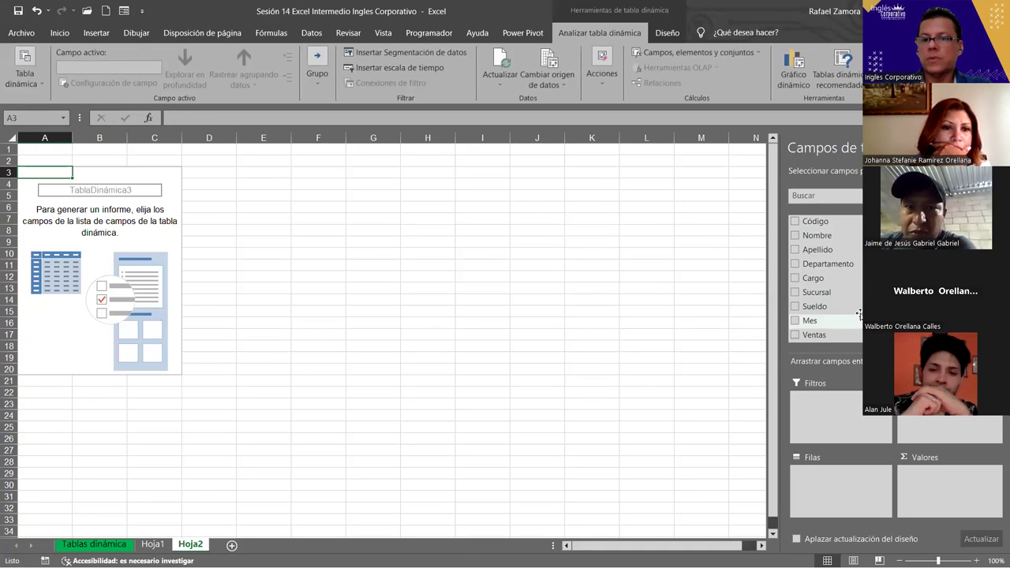
# - Put Sueldo in Valores and Sucursal in Filas: Centro 11257, Norte 15044, Sur 12352
pyautogui.moveTo(843, 308); pyautogui.dragTo(957, 497)
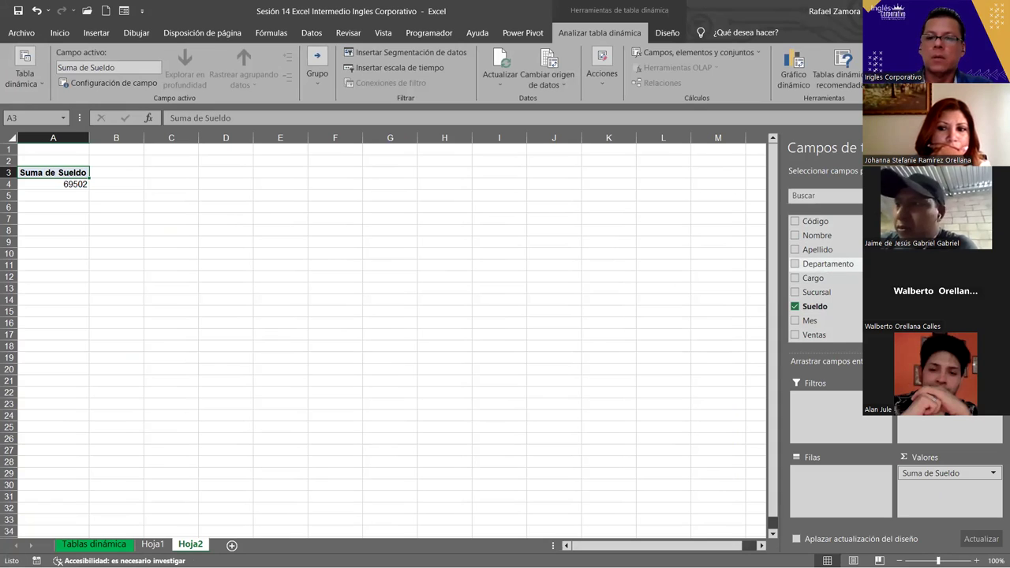
pyautogui.moveTo(818, 292); pyautogui.dragTo(841, 507)
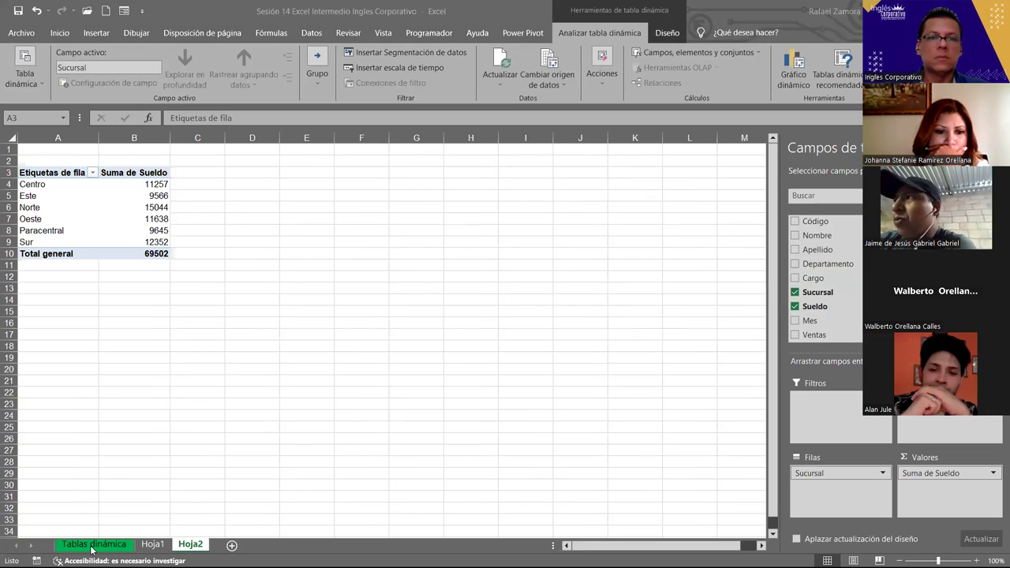
pyautogui.moveTo(150, 226)
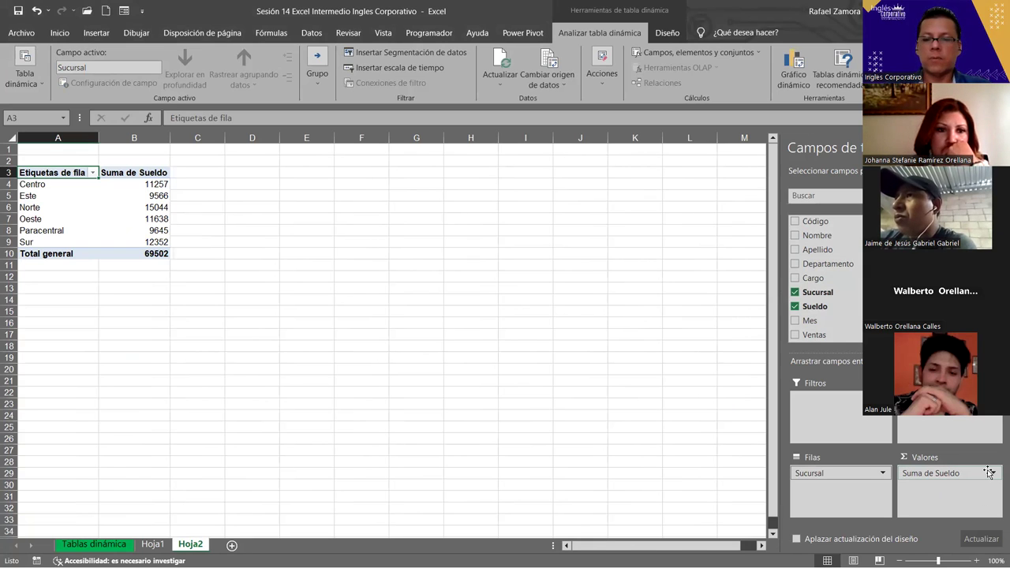
pyautogui.click(283, 236)
# - Apply the Contabilidad number format to the Suma de Sueldo values, e.g. $ 9,566.00, total $ 69,502.00
pyautogui.keyDown('ctrl'); pyautogui.scroll(3, 244, 273); pyautogui.keyUp('ctrl')
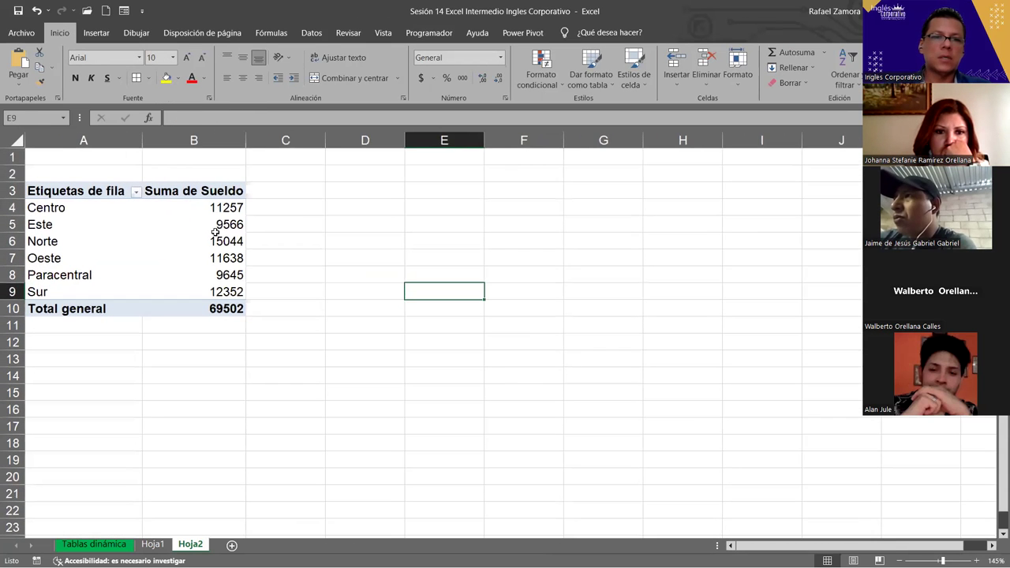
pyautogui.click(214, 227)
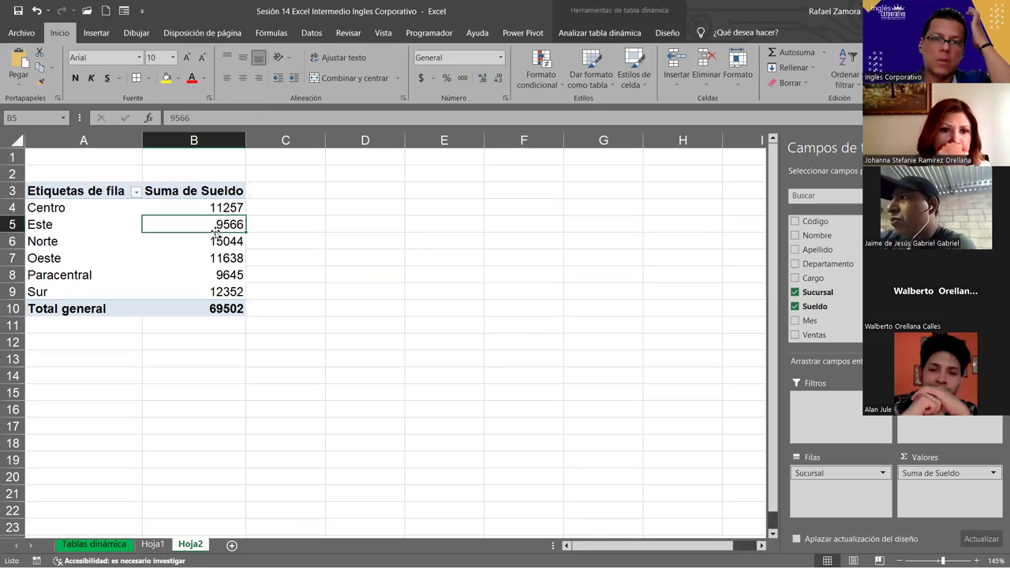
pyautogui.rightClick(217, 224)
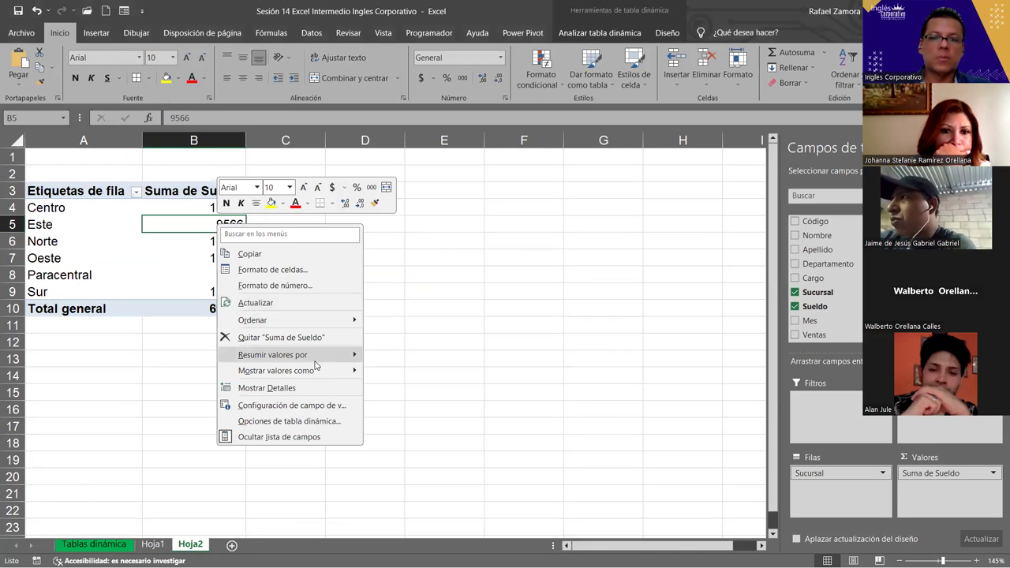
pyautogui.moveTo(316, 365)
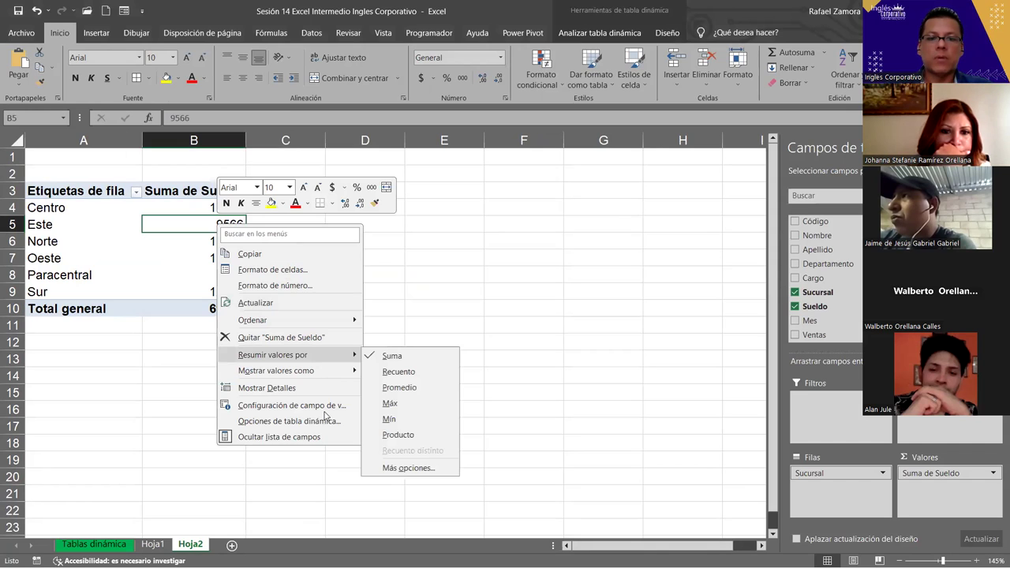
pyautogui.click(325, 406)
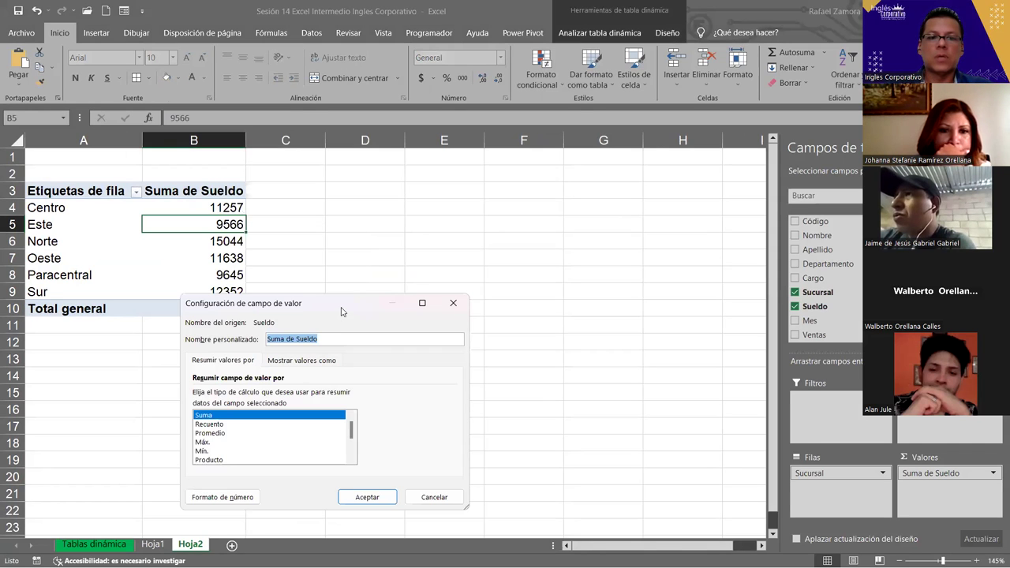
pyautogui.moveTo(342, 311); pyautogui.dragTo(399, 95)
pyautogui.click(292, 284)
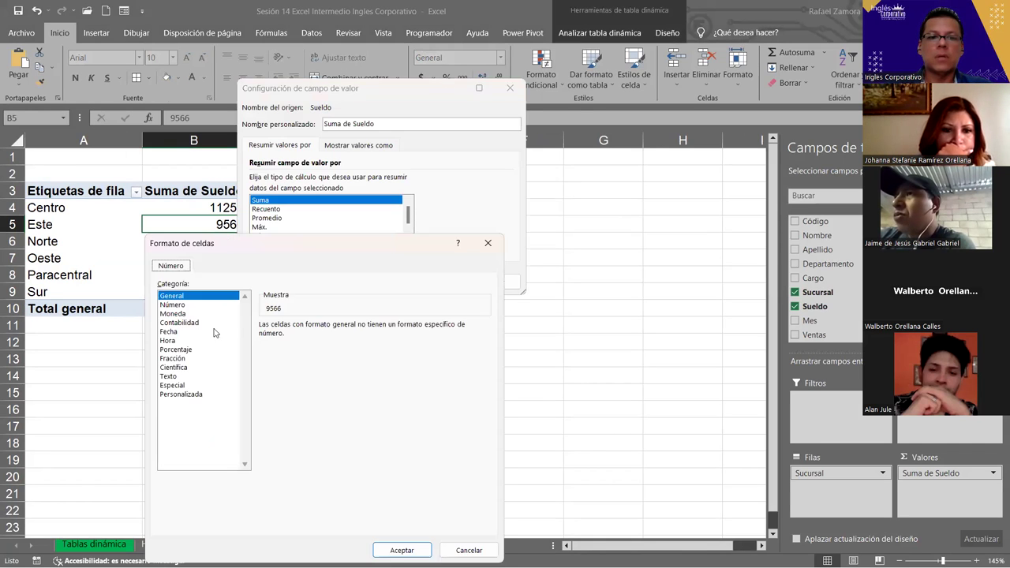
pyautogui.click(193, 323)
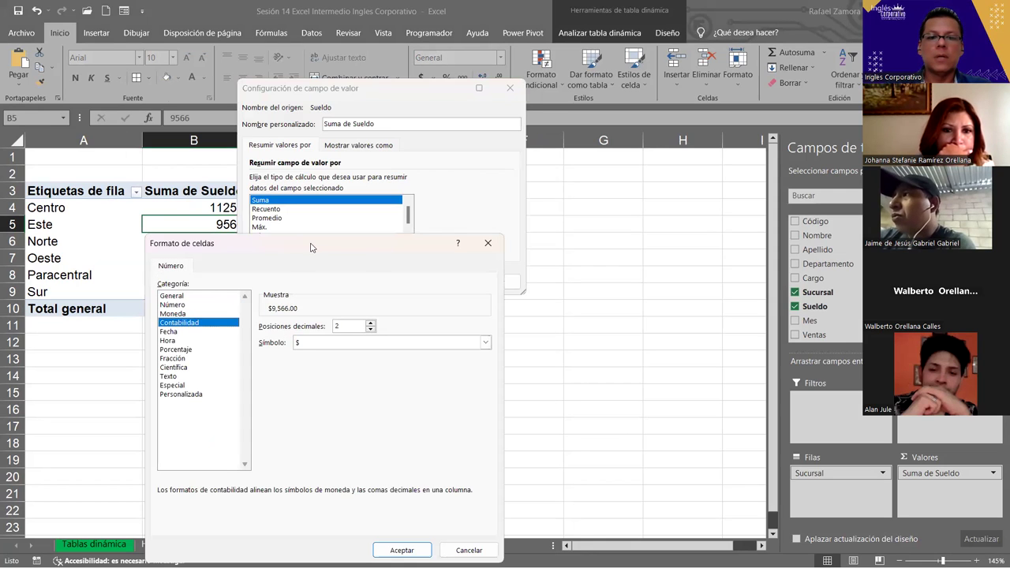
pyautogui.moveTo(310, 247); pyautogui.dragTo(340, 81)
pyautogui.click(433, 385)
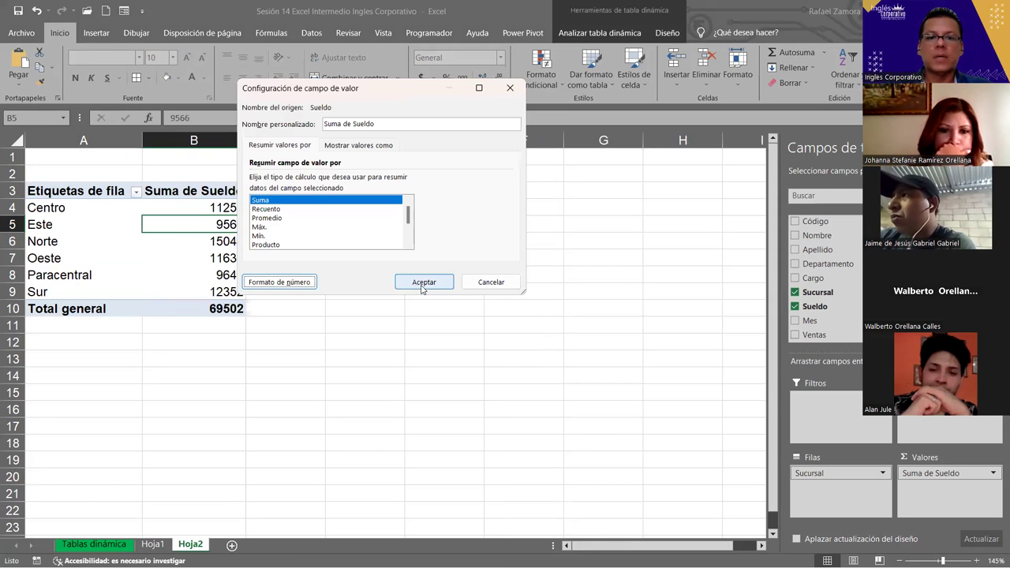
pyautogui.click(420, 285)
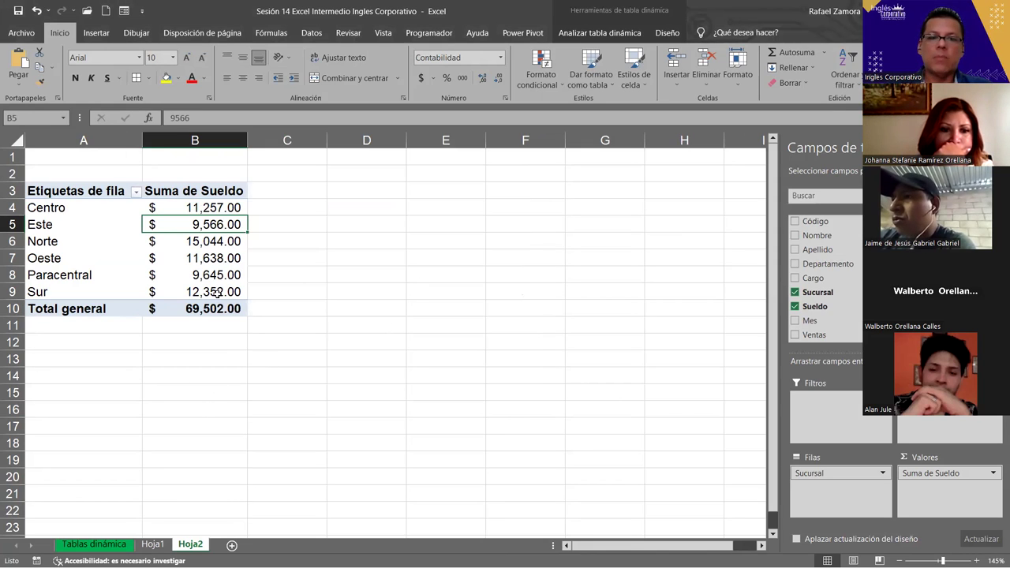
# - Switch the Sueldo value field summary from Suma to Promedio, naming it Promedio de Sueldo
pyautogui.moveTo(216, 293)
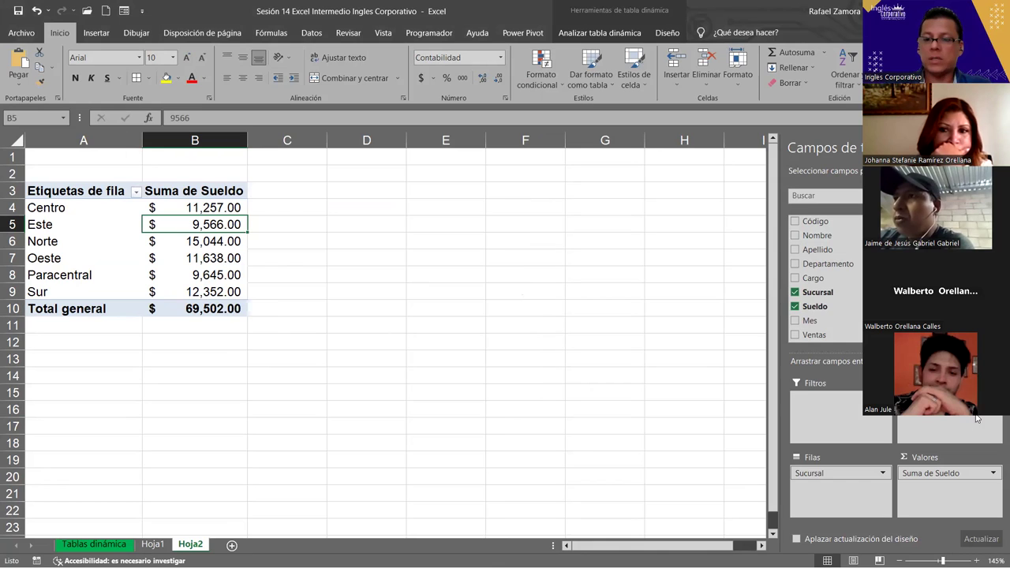
pyautogui.click(992, 474)
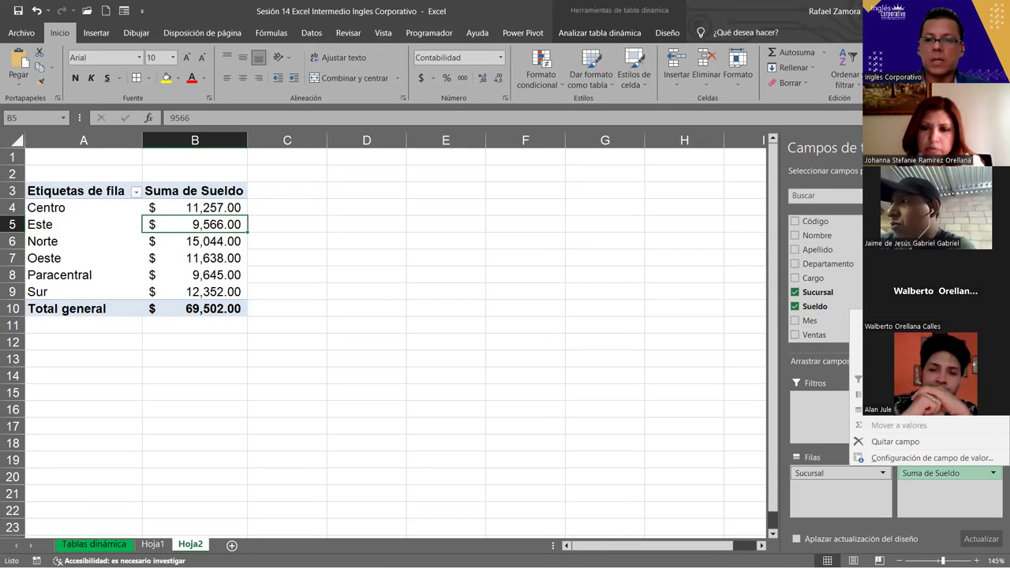
pyautogui.click(924, 458)
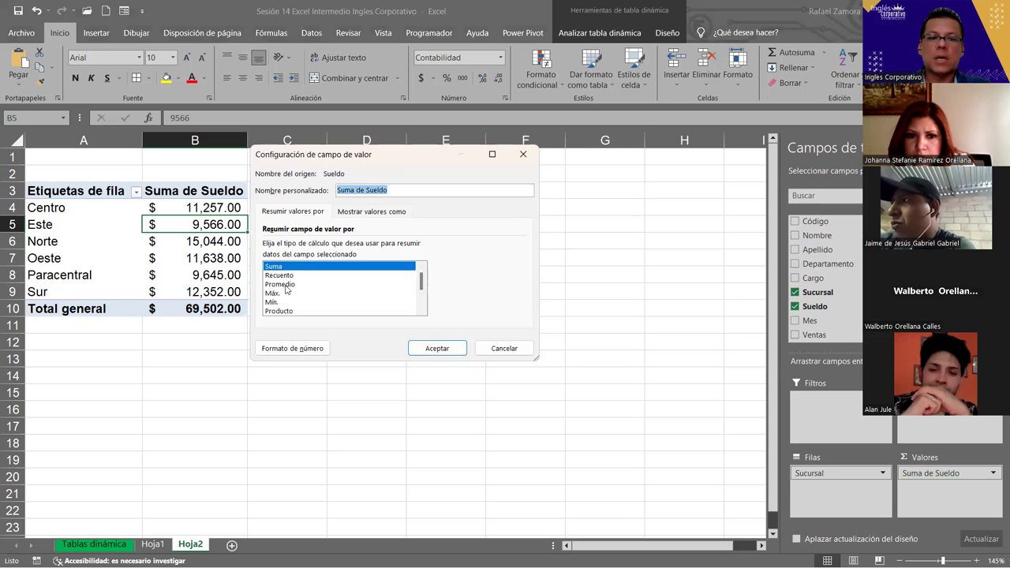
pyautogui.click(284, 285)
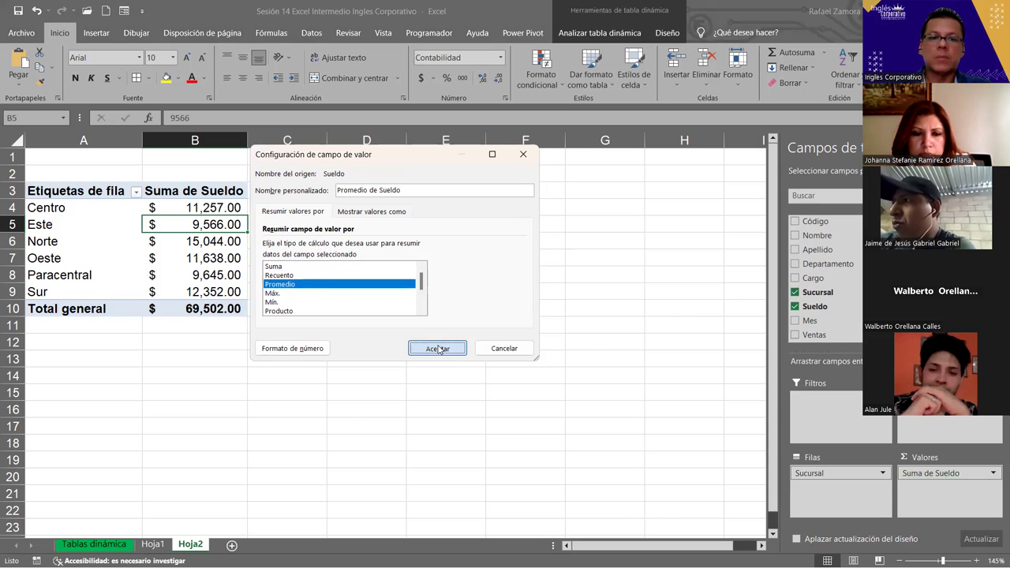
pyautogui.click(438, 349)
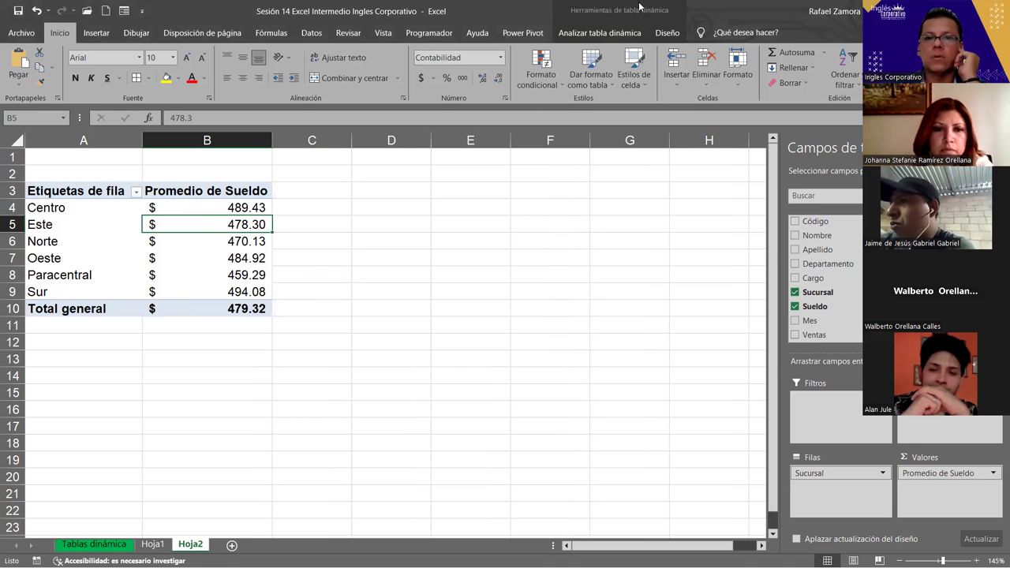
# - Apply the red Medio pivot table style to the Promedio de Sueldo pivot
pyautogui.click(667, 33)
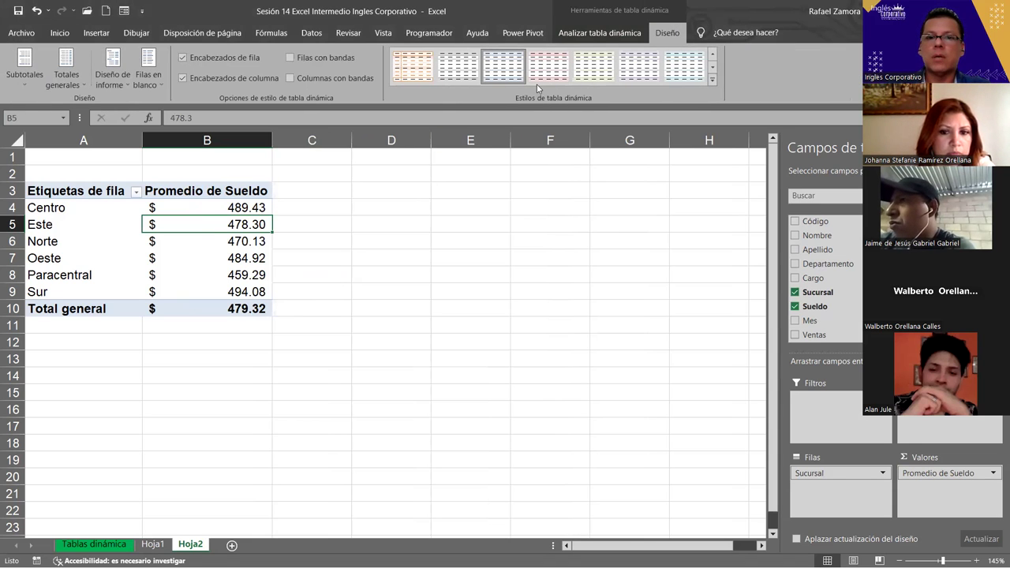
pyautogui.click(712, 80)
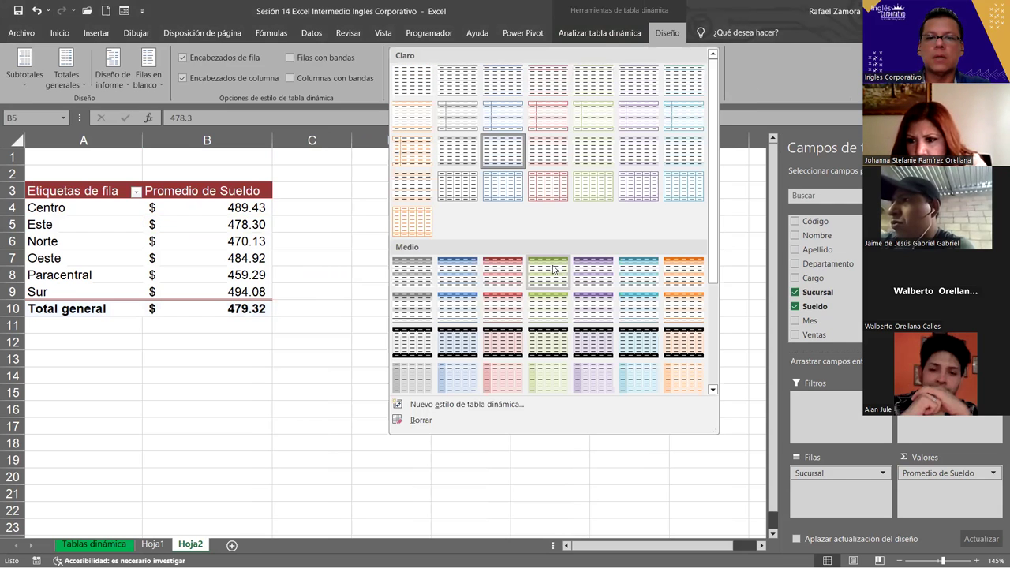
pyautogui.press('Escape')
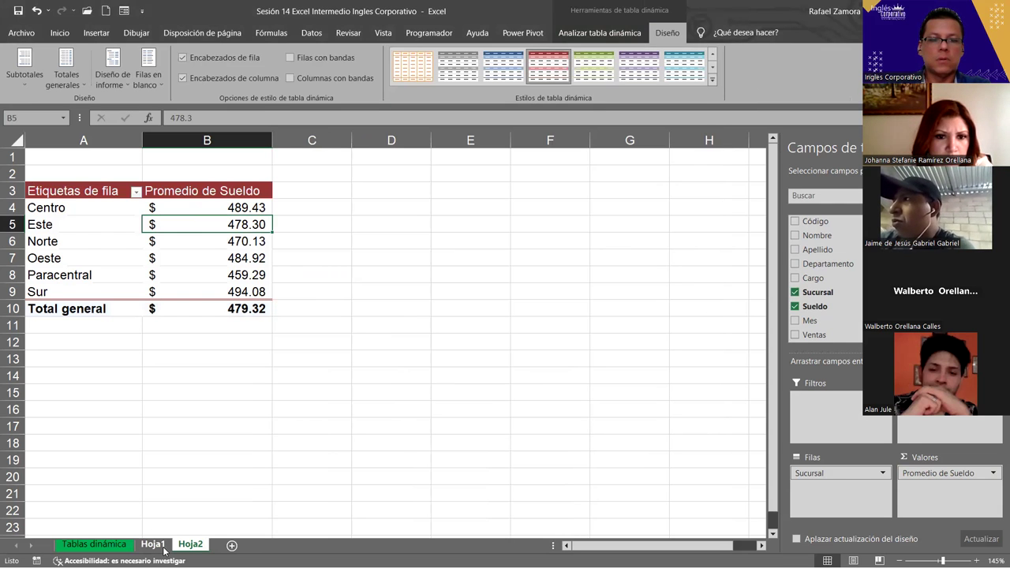
# - Compare with the Hoja1 department pivot, then come back to the Hoja2 average pivot
pyautogui.click(153, 544)
pyautogui.click(191, 544)
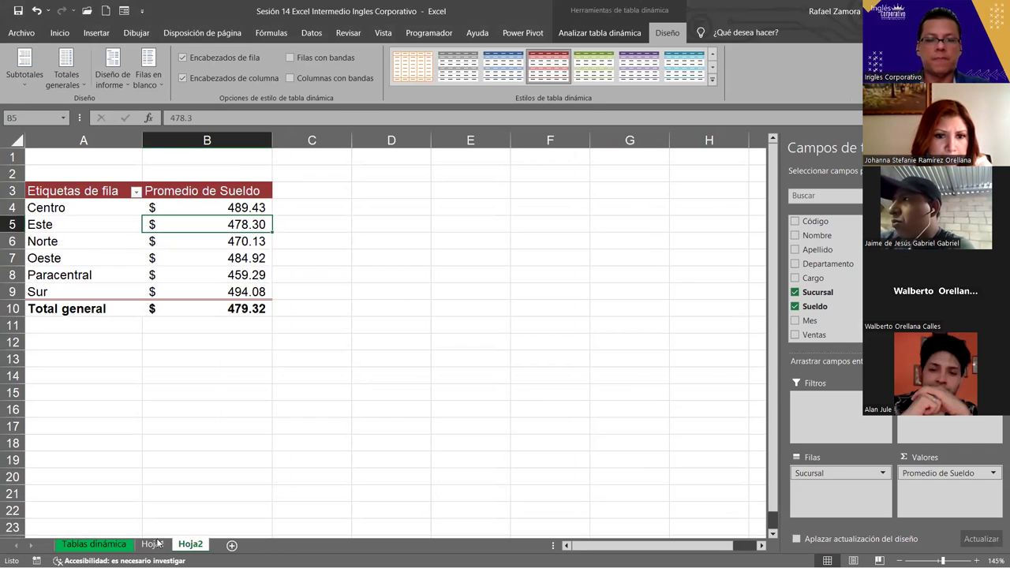
pyautogui.click(157, 543)
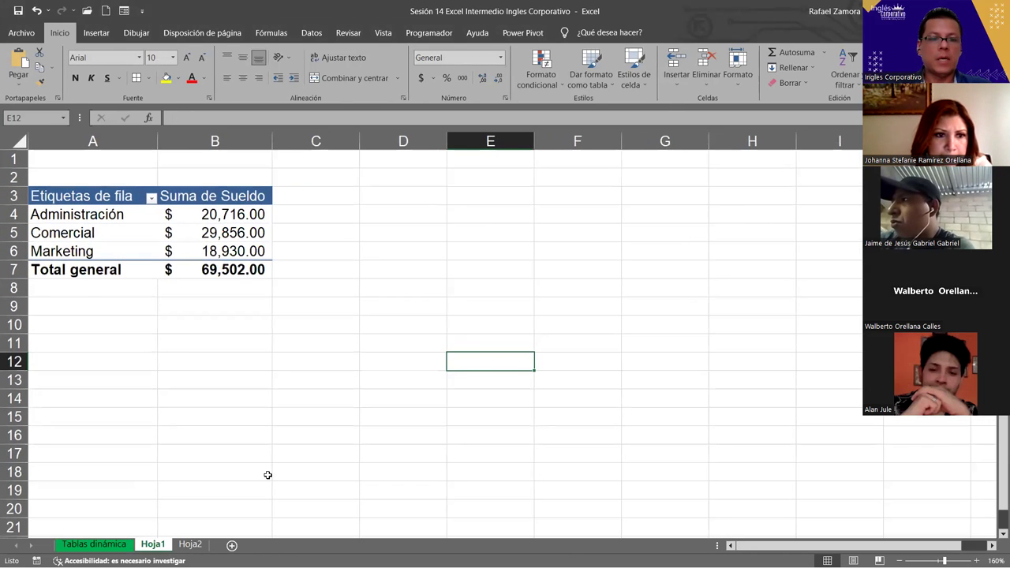
pyautogui.click(191, 544)
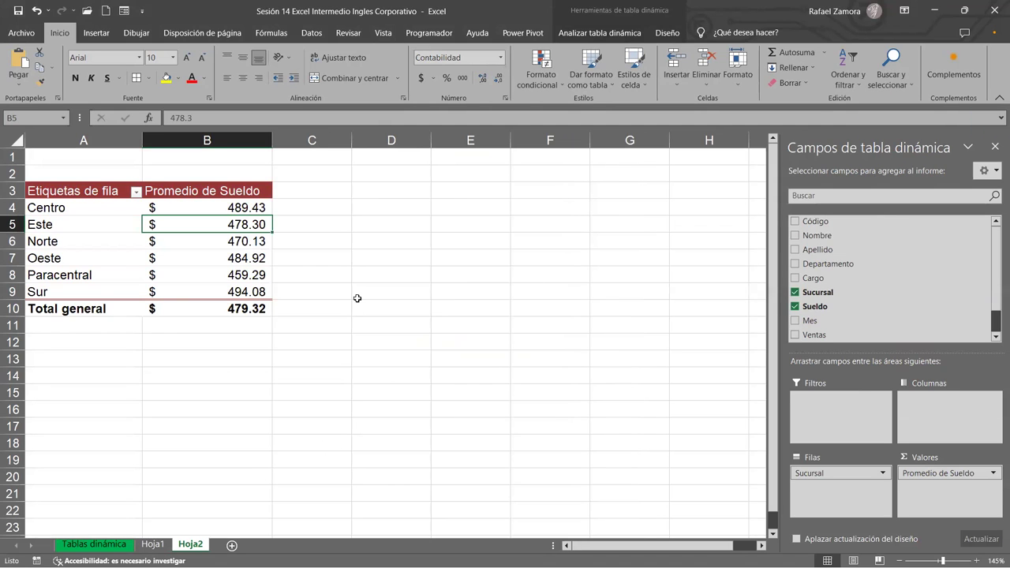
# - On Hoja1, merge and centre A1:B1 with the title SUELDOS POR DEPARTAMENTO
pyautogui.click(152, 544)
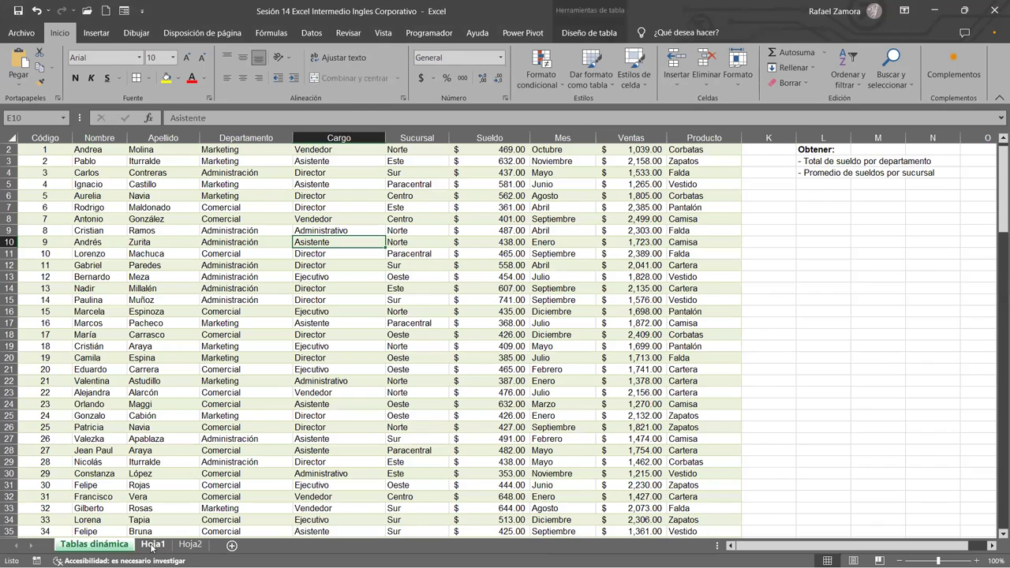
pyautogui.click(152, 544)
pyautogui.moveTo(84, 156); pyautogui.dragTo(215, 156)
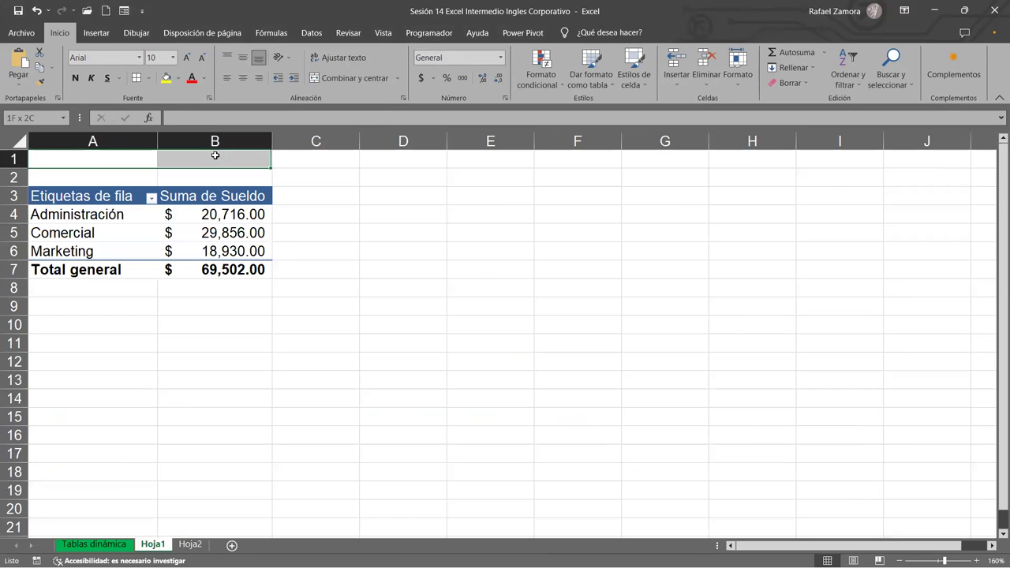
pyautogui.click(364, 82)
pyautogui.write('SUELDOS POR DEPARTAMENTO')
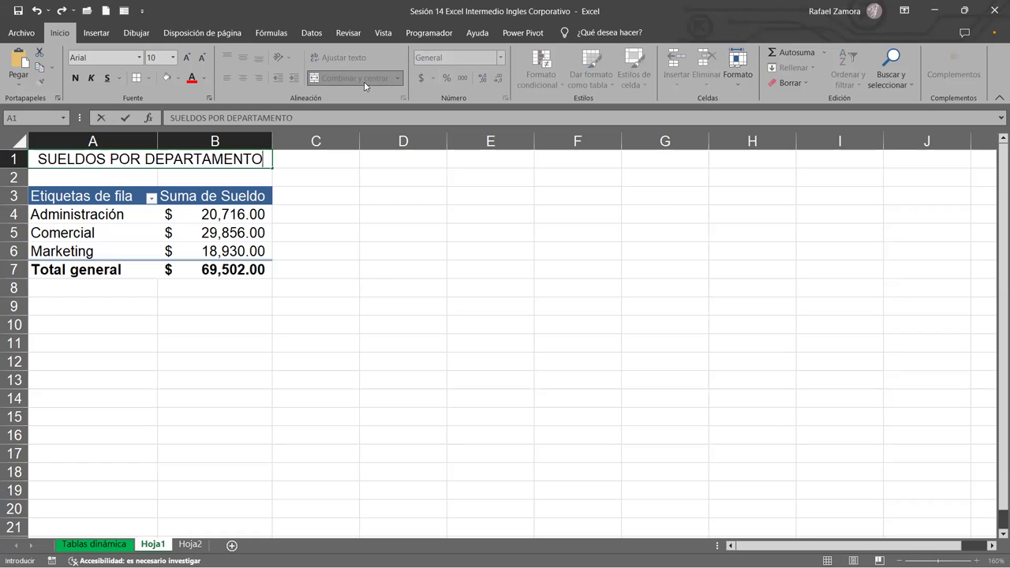
pyautogui.hotkey('ctrl', 'Return')
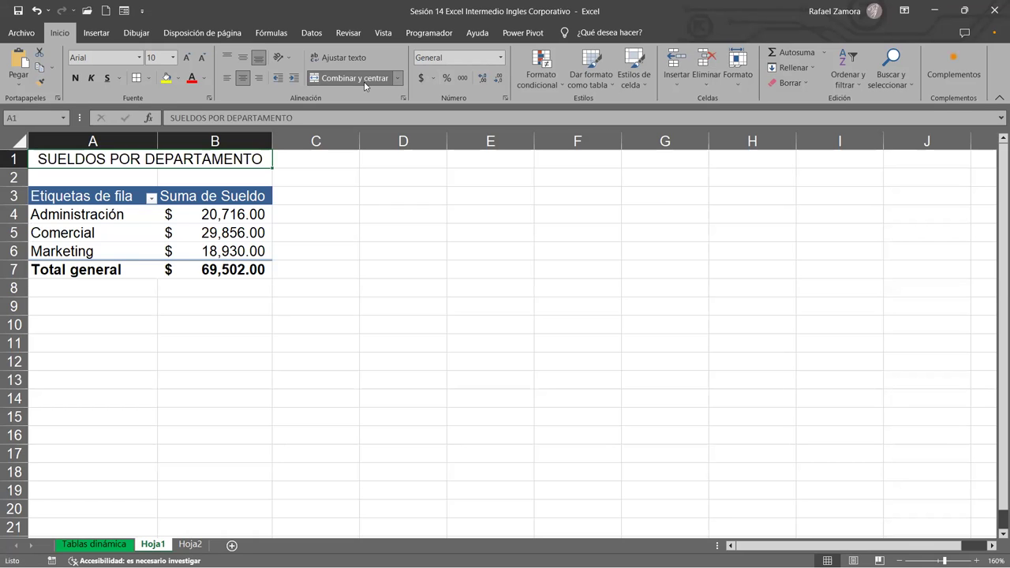
# - Fill the merged title cell yellow and copy it
pyautogui.click(166, 78)
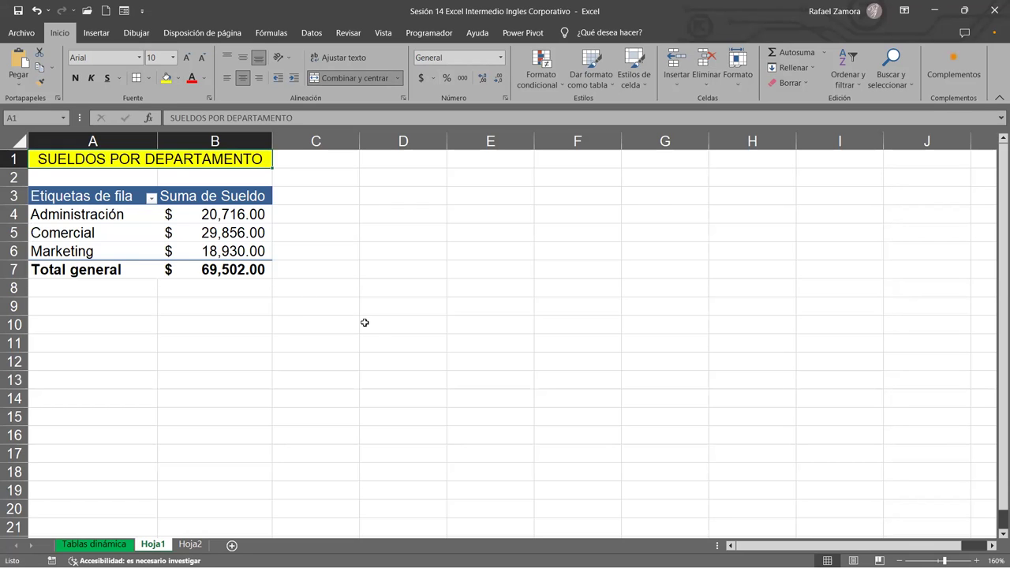
pyautogui.click(363, 322)
pyautogui.click(108, 154)
pyautogui.hotkey('ctrl', 'c')
# - Paste the yellow title into A1 on Hoja2 above the branch pivot
pyautogui.hotkey('ctrl', 'pagedown')
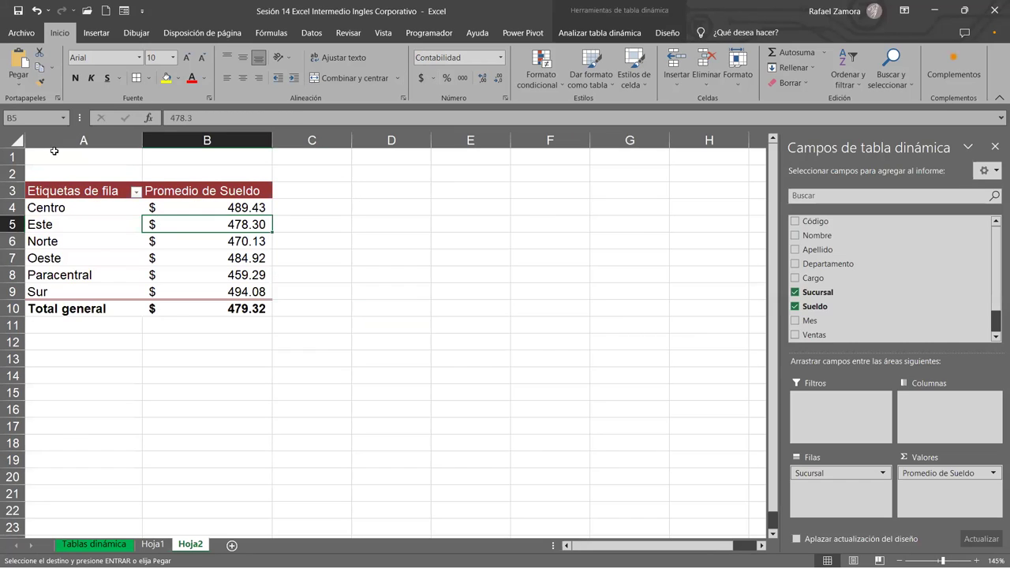
pyautogui.click(50, 154)
pyautogui.hotkey('ctrl', 'v')
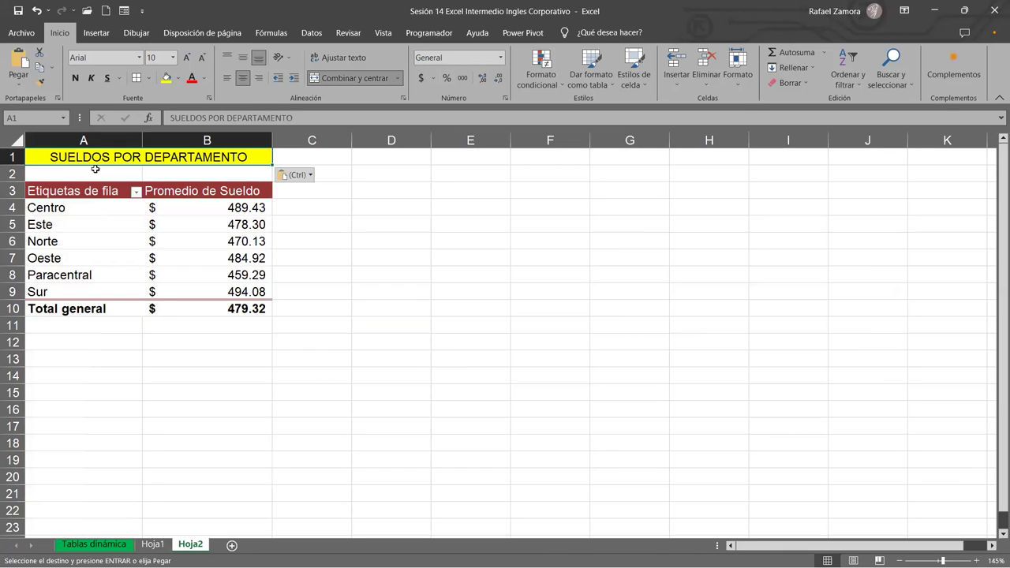
pyautogui.moveTo(138, 293); pyautogui.dragTo(134, 207)
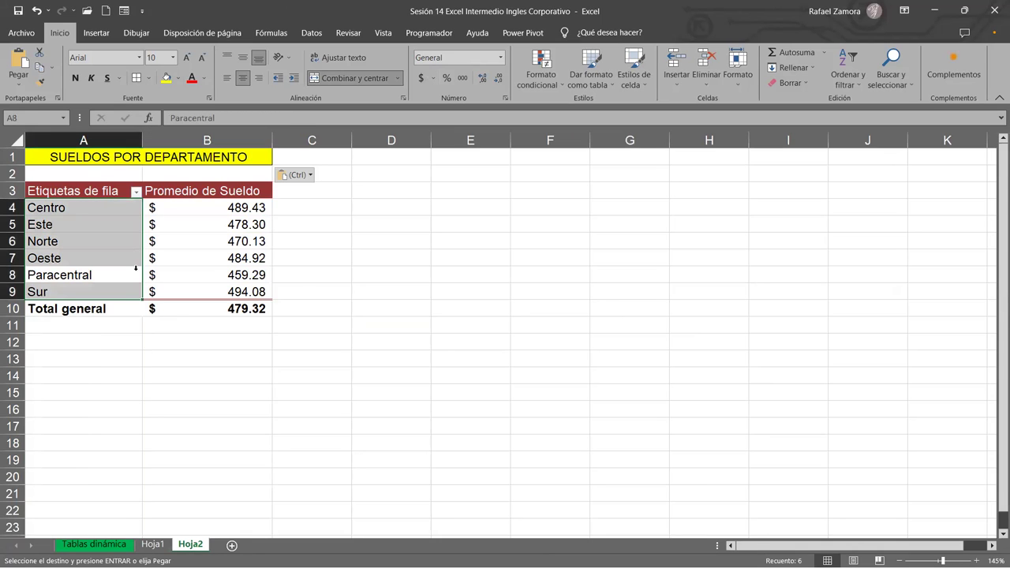
# - Change the pasted title text to PROM. SUELDO POR SUCURSALES
pyautogui.click(183, 157)
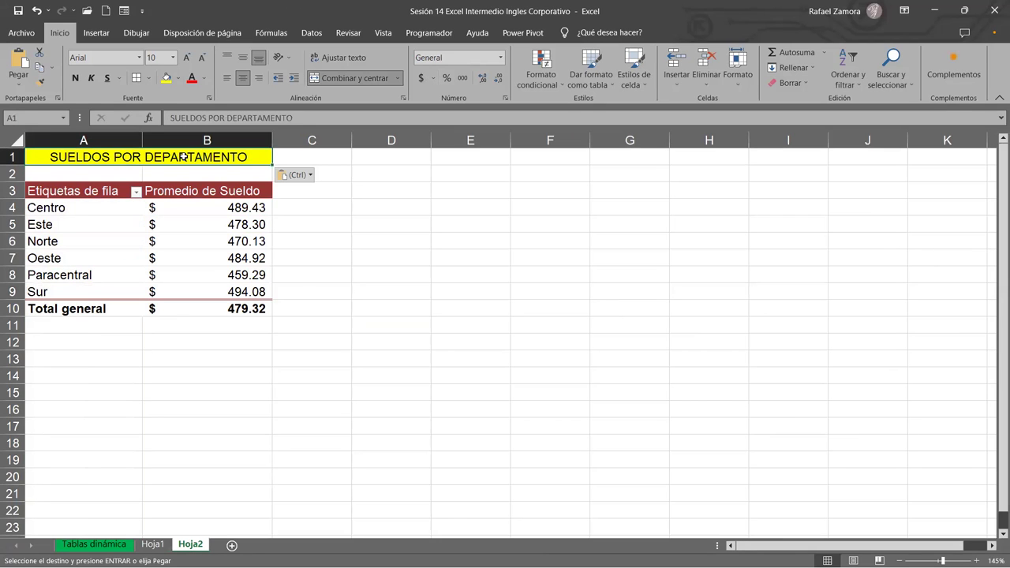
pyautogui.doubleClick(184, 157)
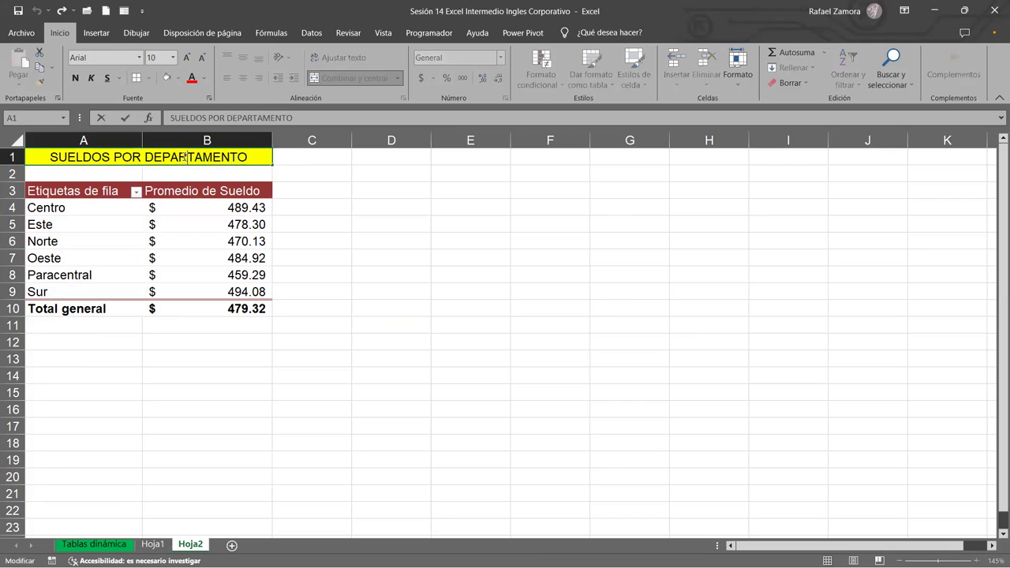
pyautogui.moveTo(246, 159); pyautogui.dragTo(6, 151)
pyautogui.write('PROM. SUELDO POR SUCURSALES')
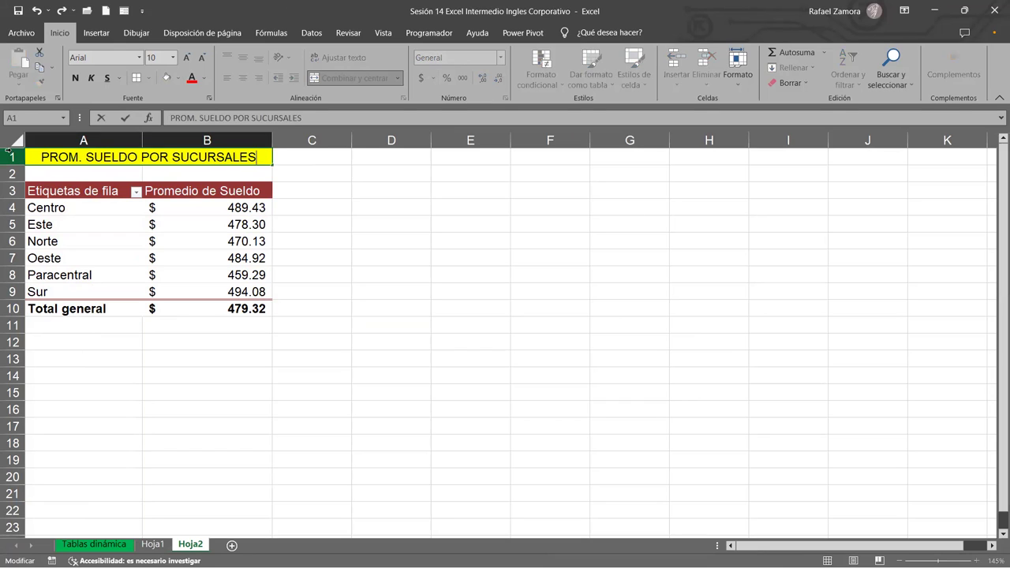
pyautogui.press('Return')
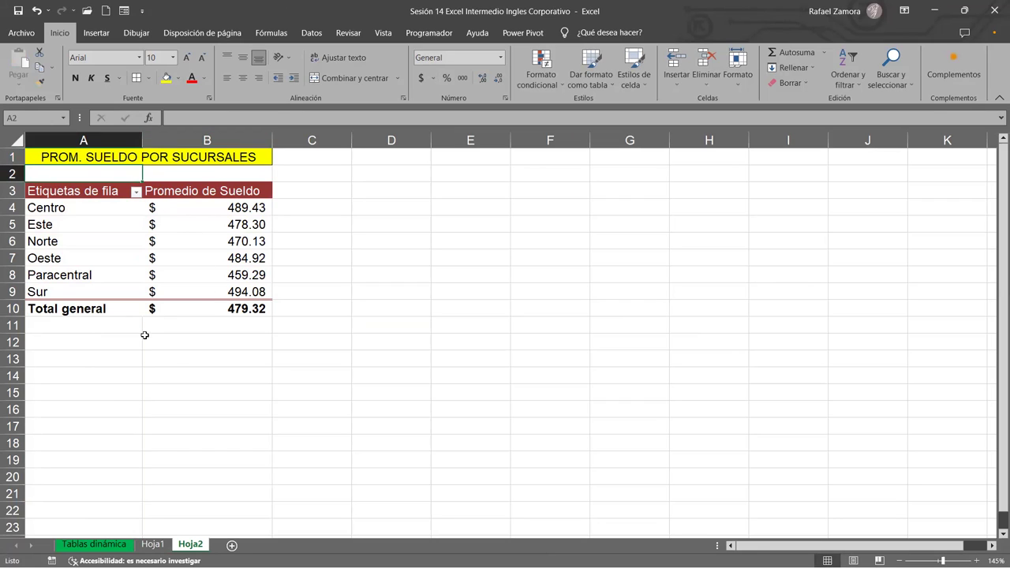
# - Check the Hoja1 pivot and return to the newly titled Hoja2 pivot
pyautogui.click(246, 354)
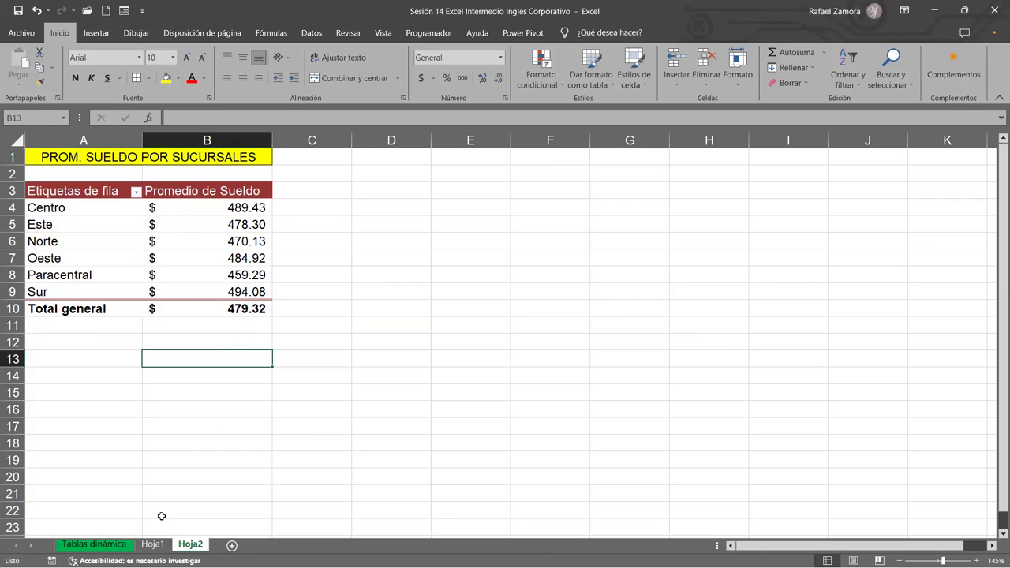
pyautogui.click(154, 545)
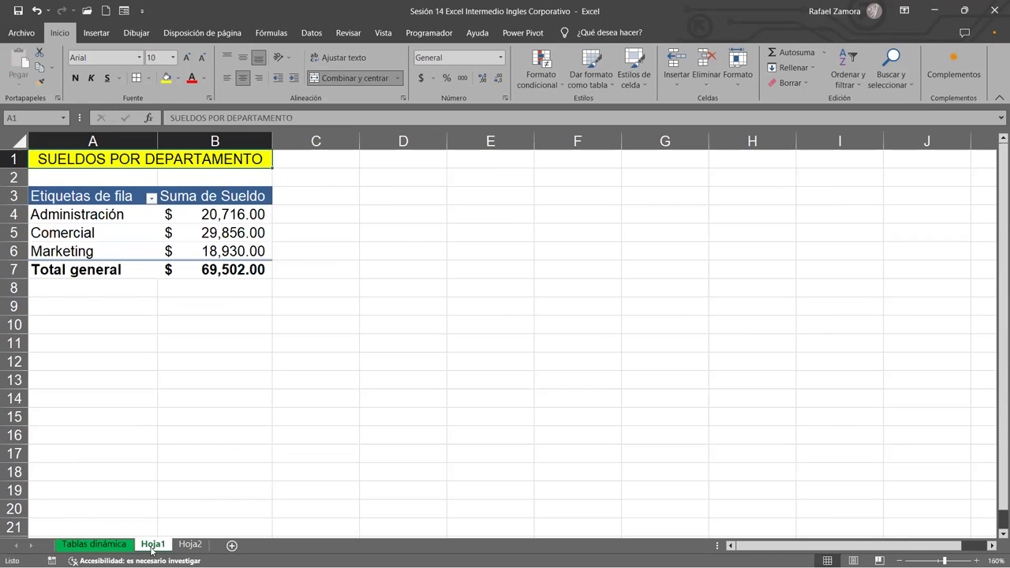
pyautogui.click(190, 544)
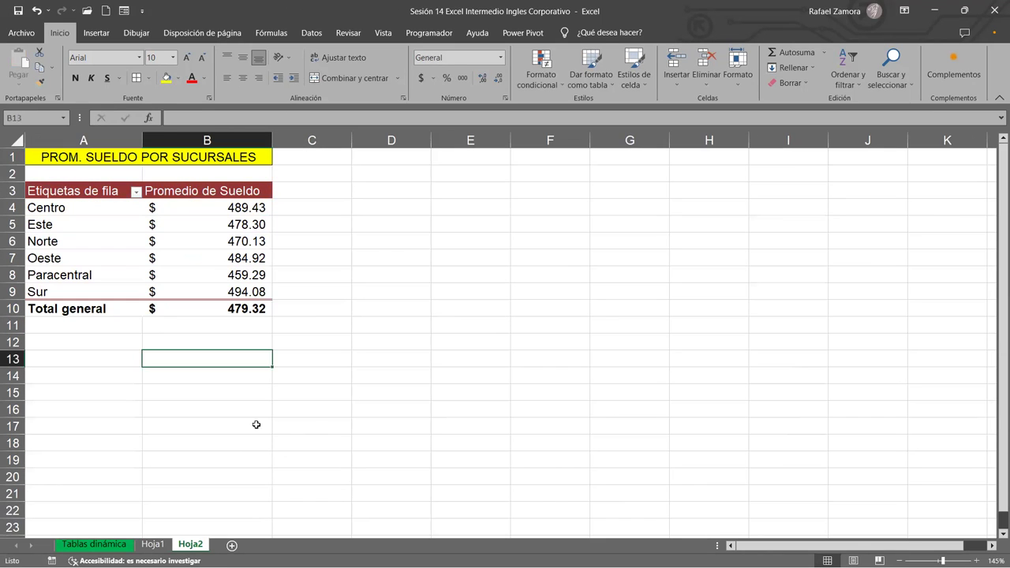
pyautogui.scroll(1, 314, 414)
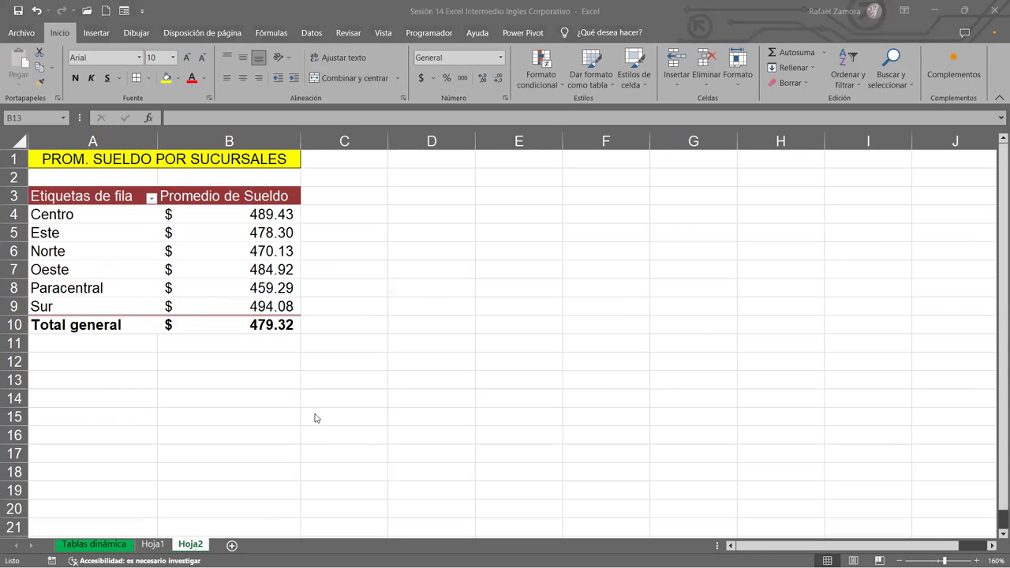
# - Add '- Cargos totales' as the third Obtener list item on the Tablas dinámica sheet
pyautogui.click(108, 544)
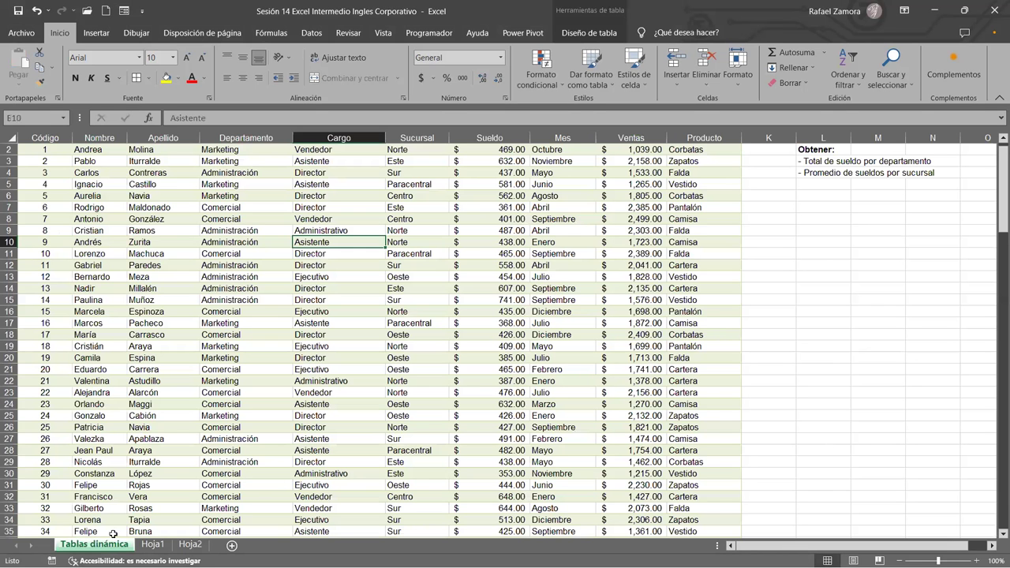
pyautogui.click(830, 181)
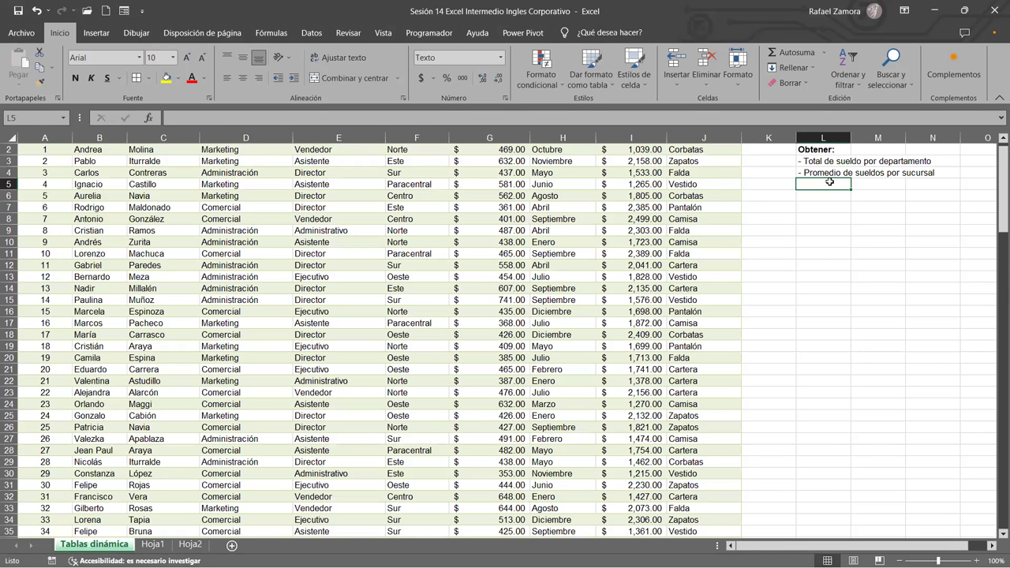
pyautogui.write('- cAR')
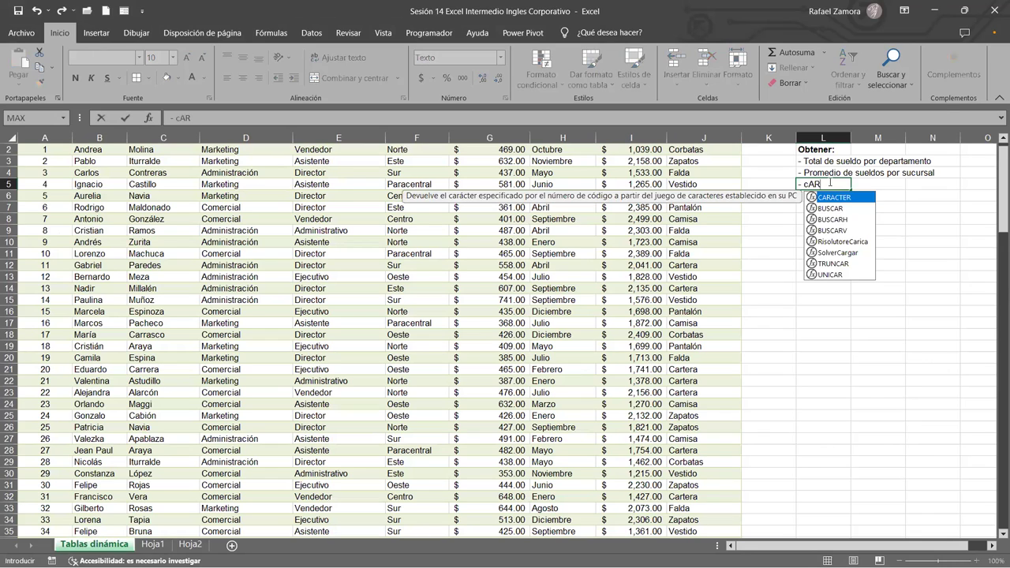
pyautogui.press('BackSpace')
pyautogui.press('BackSpace')
pyautogui.press('BackSpace')
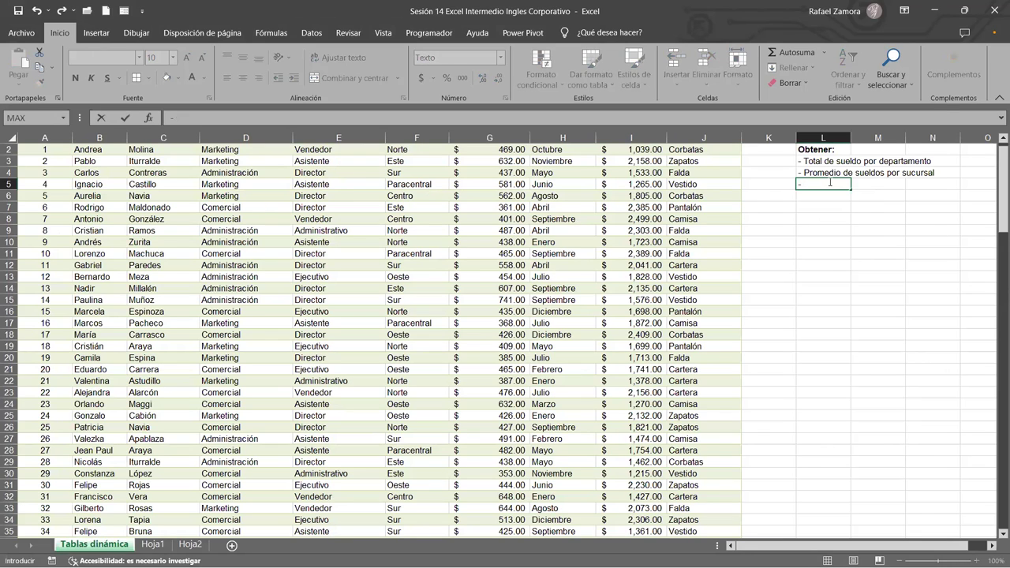
pyautogui.write(' Cargos')
pyautogui.write(' totales')
pyautogui.press('Return')
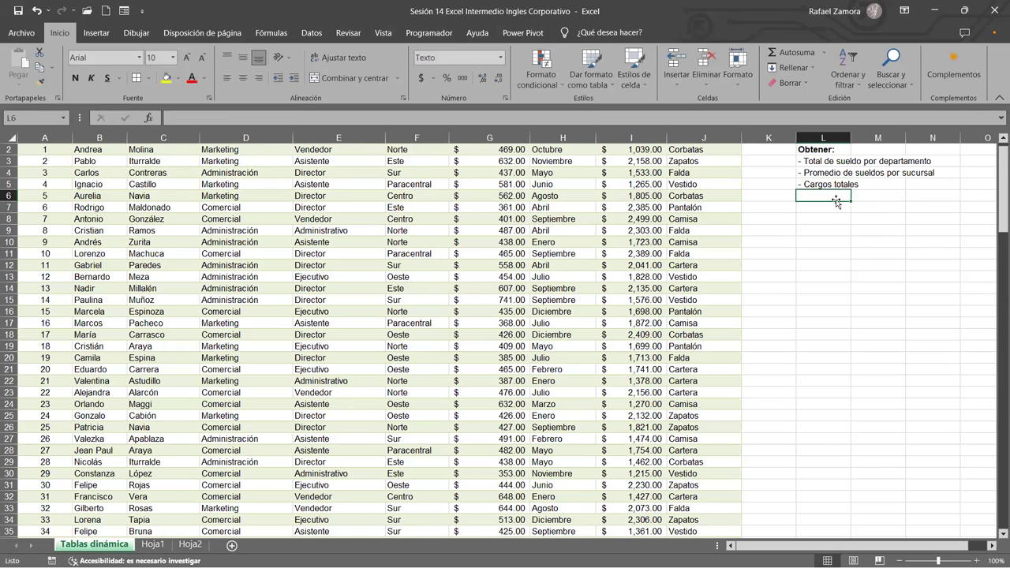
# - Select the Cargo values in column E, rows 2 to 22, then return to a single table cell
pyautogui.scroll(1, 829, 221)
pyautogui.scroll(1, 828, 235)
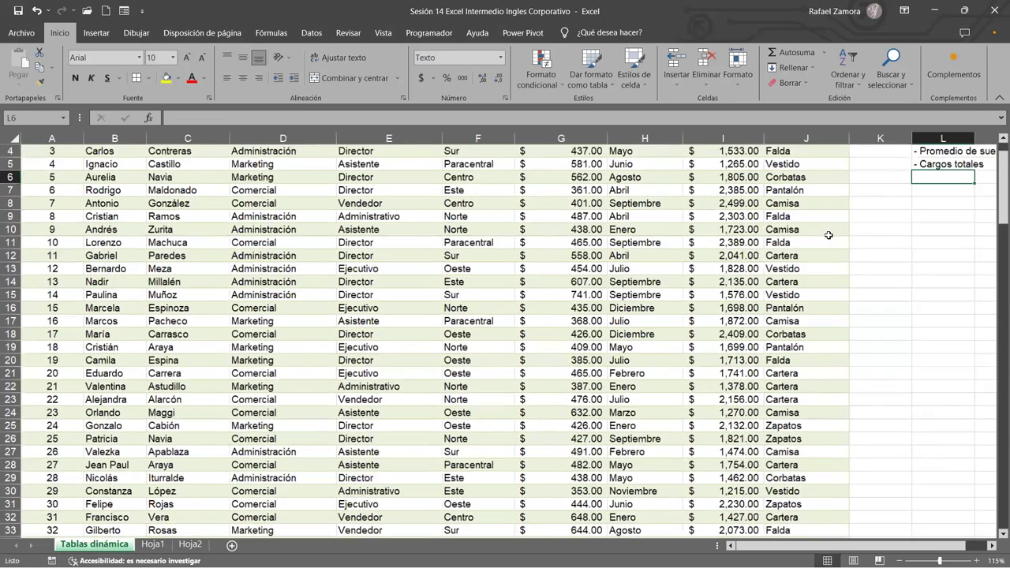
pyautogui.scroll(1, 828, 235)
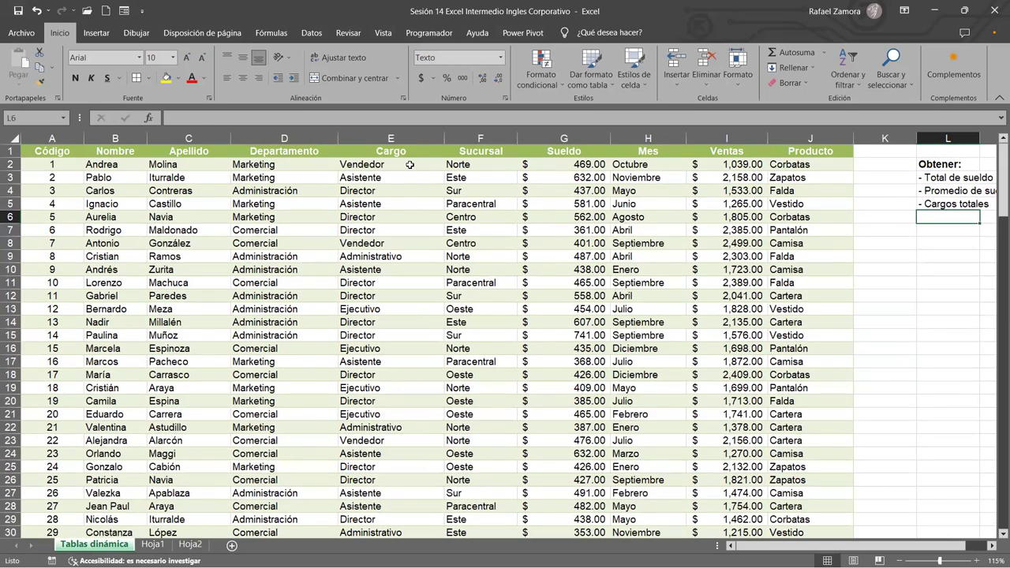
pyautogui.moveTo(407, 166); pyautogui.dragTo(394, 427)
pyautogui.scroll(-3, 383, 394)
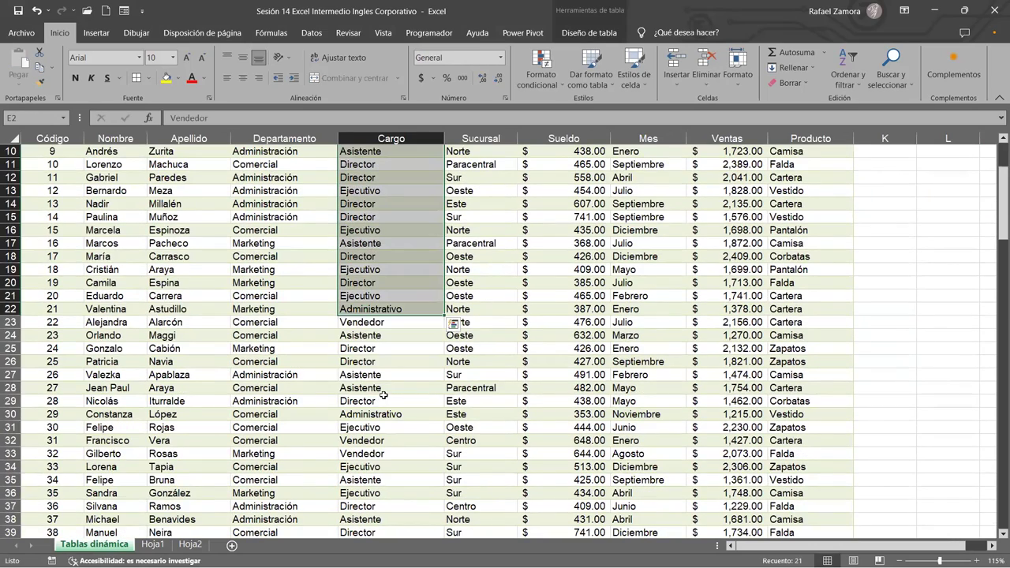
pyautogui.scroll(3, 387, 390)
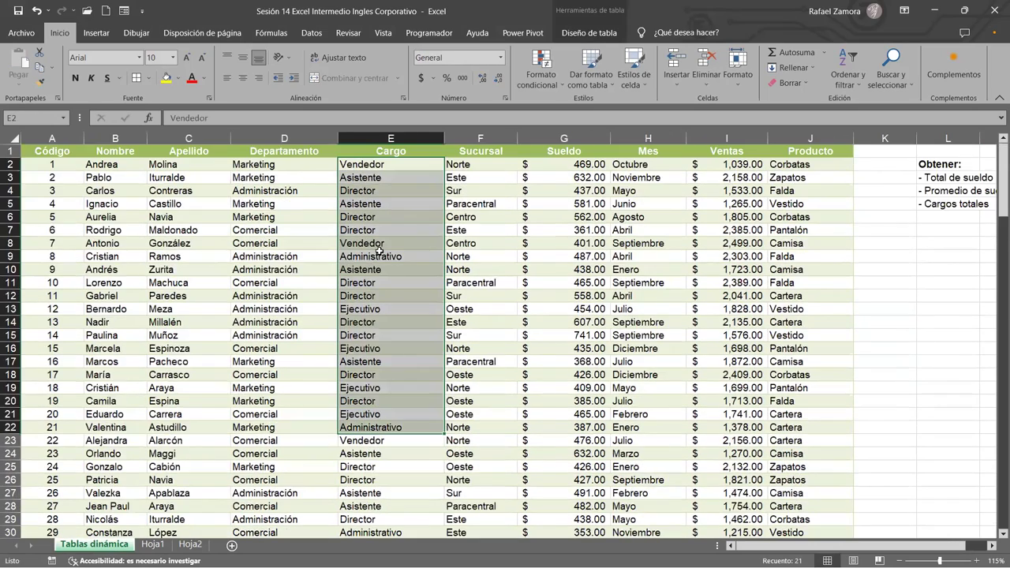
pyautogui.click(419, 183)
pyautogui.click(416, 163)
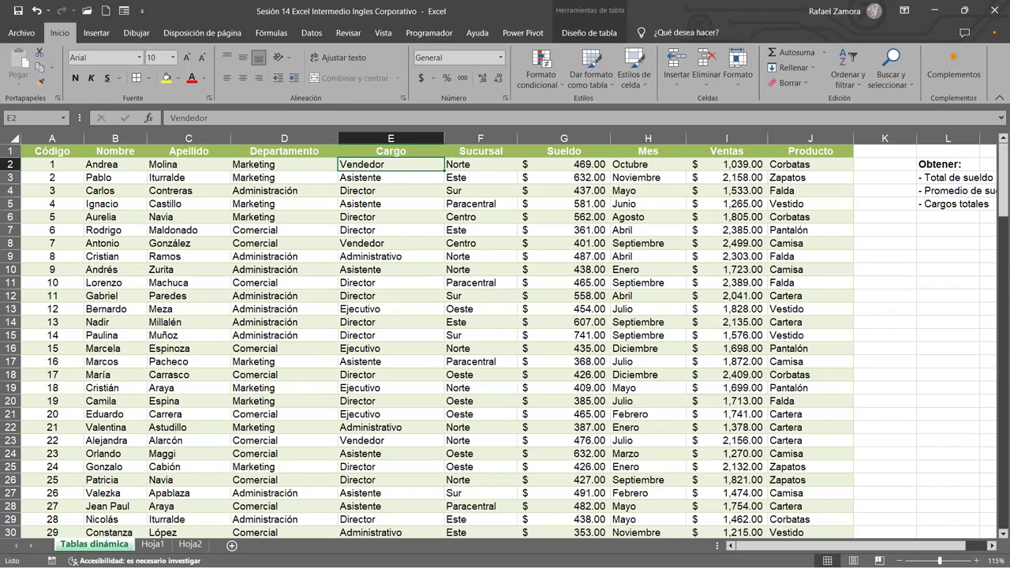
pyautogui.click(401, 241)
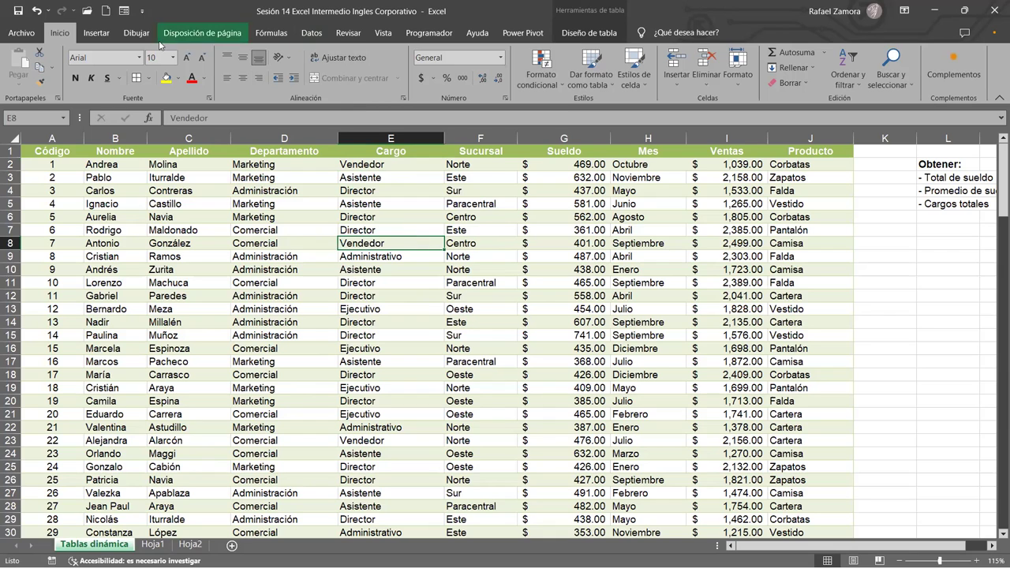
# - Insert a pivot table from Tabla1 on a new worksheet, Hoja3
pyautogui.click(96, 33)
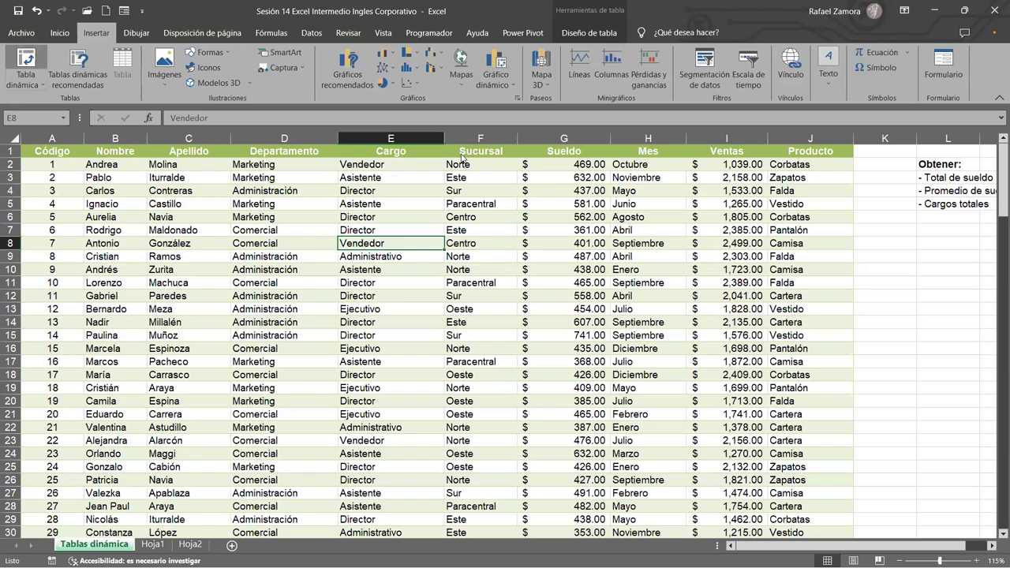
pyautogui.click(25, 63)
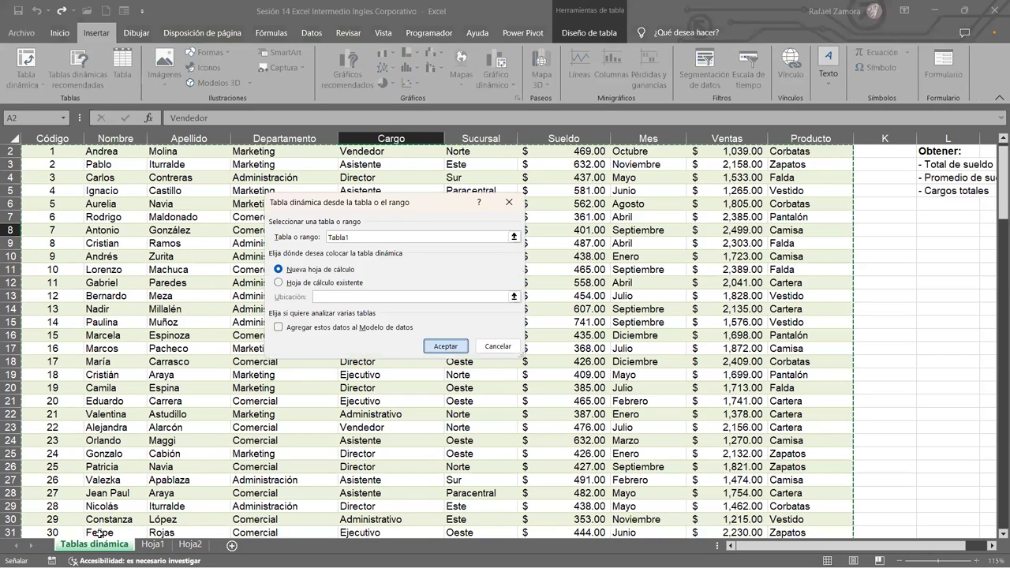
pyautogui.press('Return')
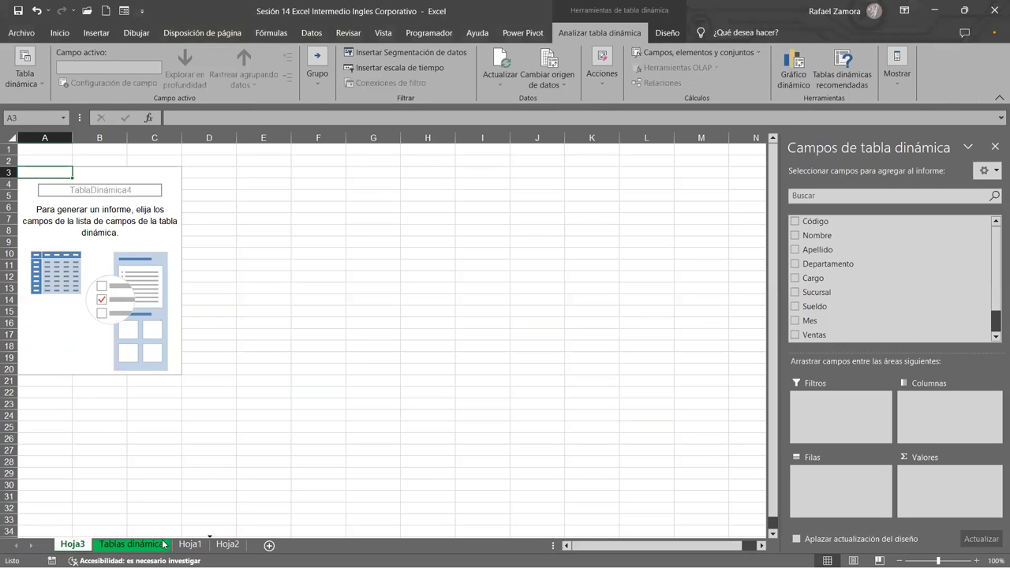
# - Move Hoja3 to the end of the sheet tabs and return to Hoja2
pyautogui.moveTo(164, 544); pyautogui.dragTo(164, 545)
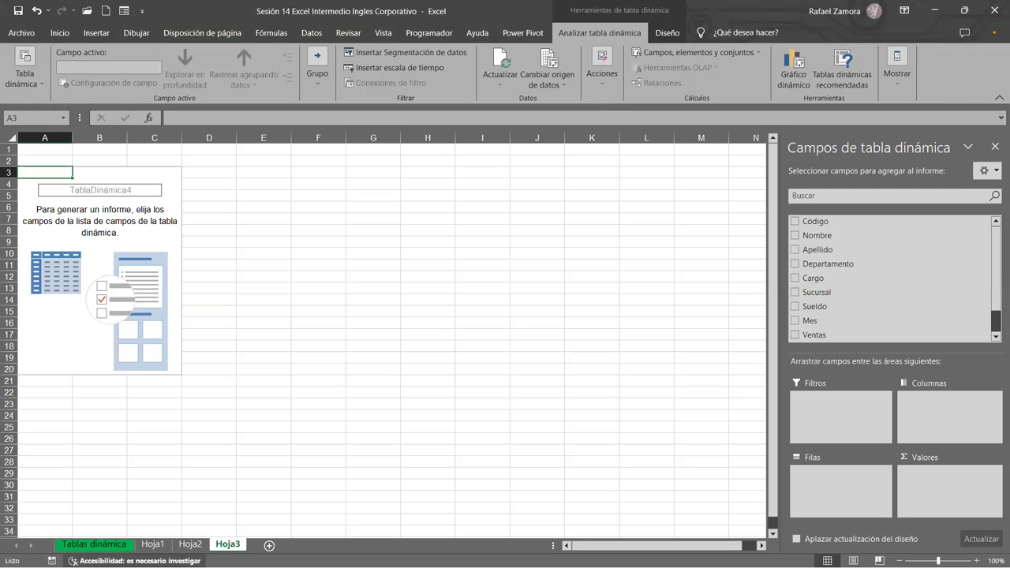
pyautogui.click(100, 543)
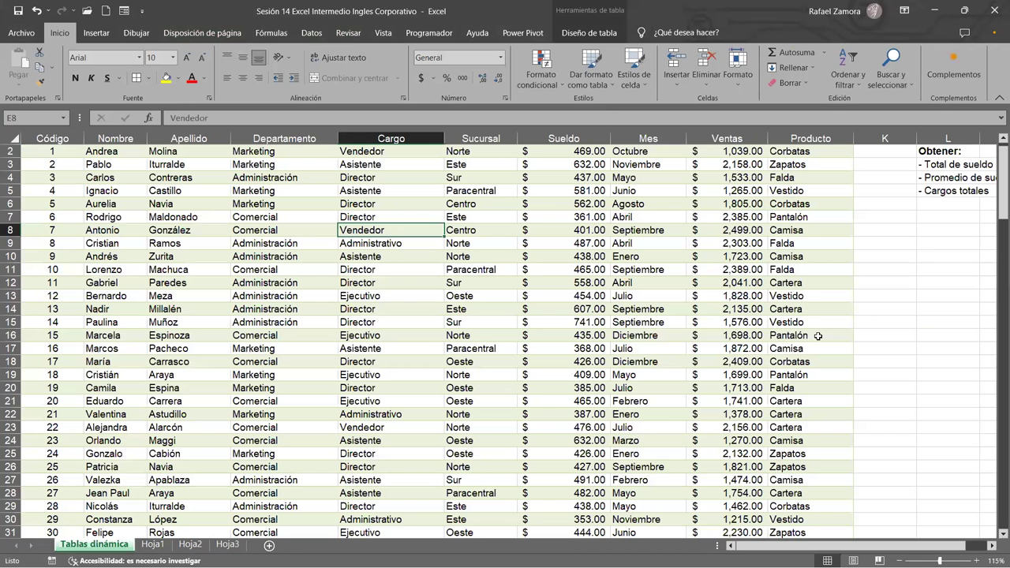
pyautogui.click(227, 544)
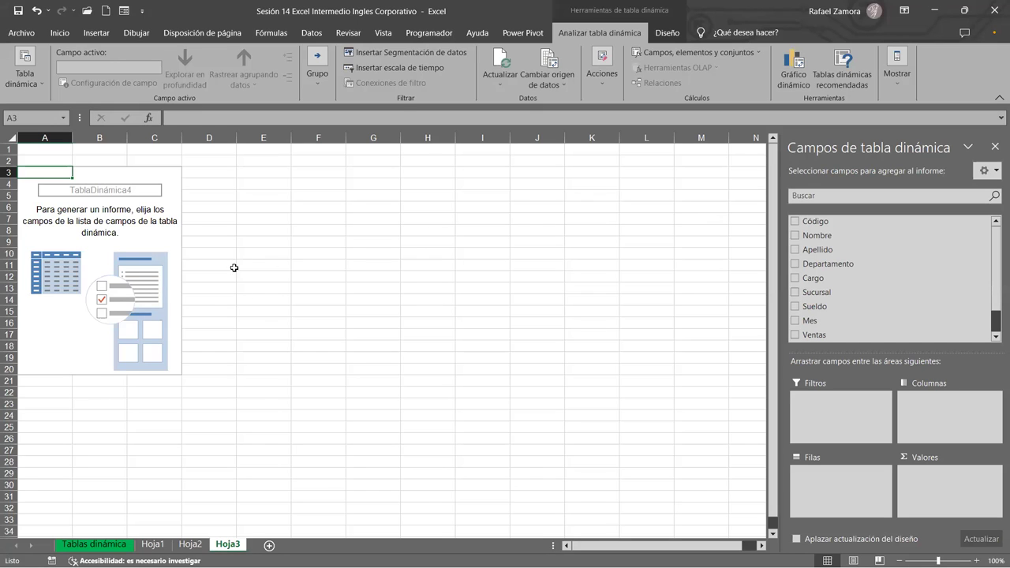
pyautogui.click(190, 544)
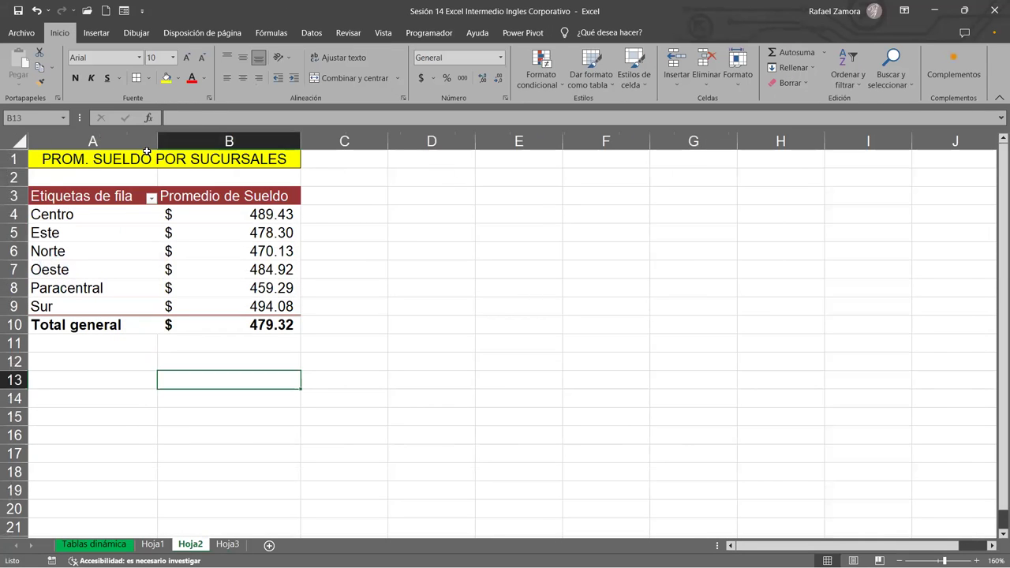
# - Copy the yellow PROM. SUELDO POR SUCURSALES title into A1 on Hoja3
pyautogui.click(146, 161)
pyautogui.hotkey('ctrl', 'c')
pyautogui.hotkey('ctrl', 'pagedown')
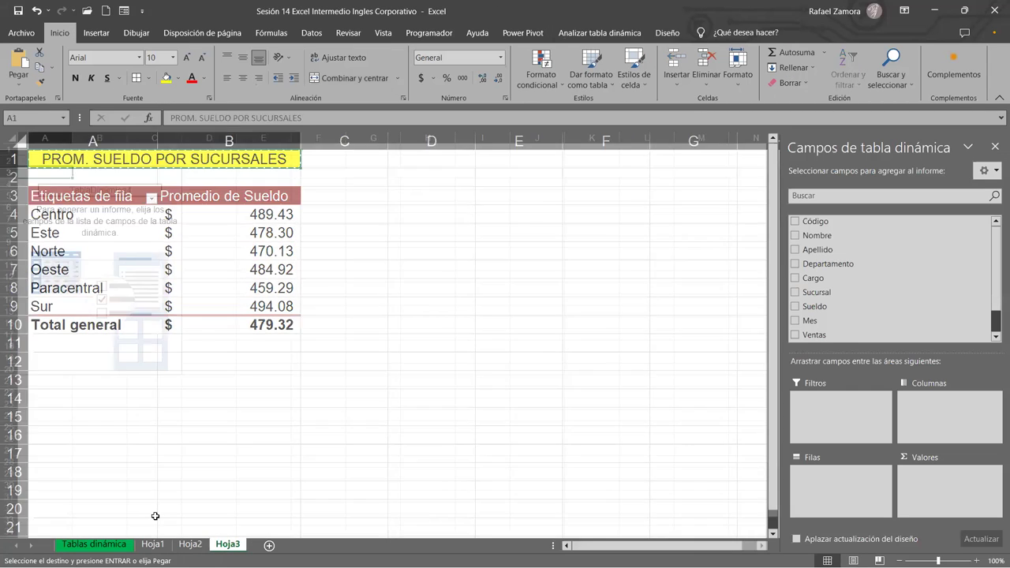
pyautogui.click(46, 150)
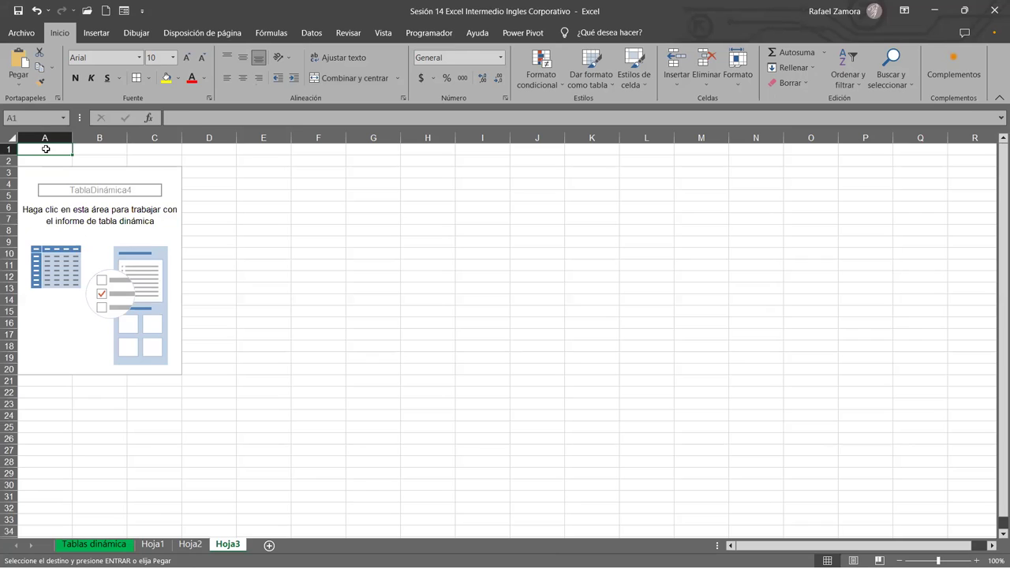
pyautogui.hotkey('ctrl', 'v')
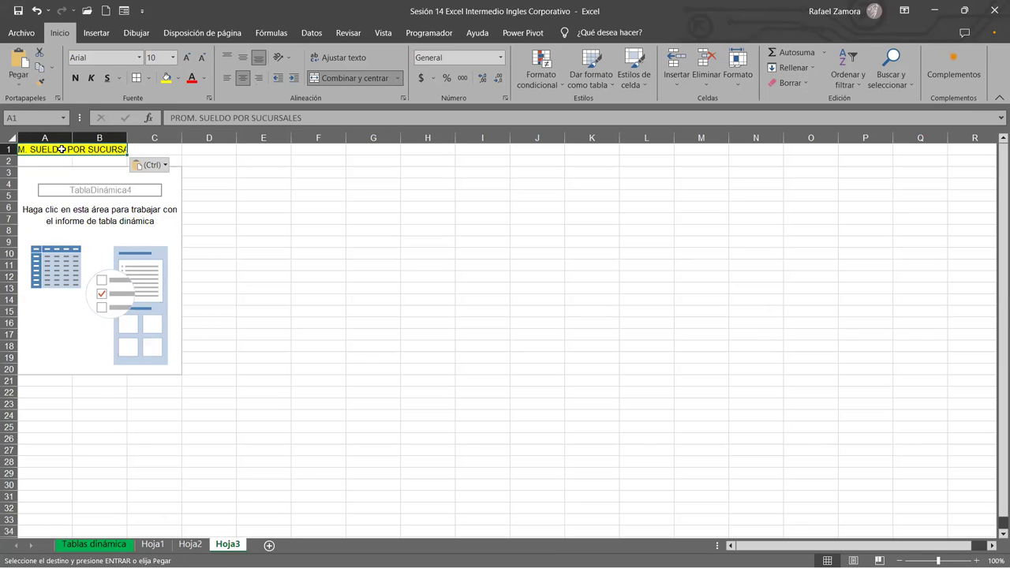
# - Retype the Hoja3 title as CANTIDAD DE CARGOS
pyautogui.write('VAR')
pyautogui.press('BackSpace')
pyautogui.press('BackSpace')
pyautogui.press('BackSpace')
pyautogui.write('ANTIDAD DE CARGOS')
pyautogui.press('Return')
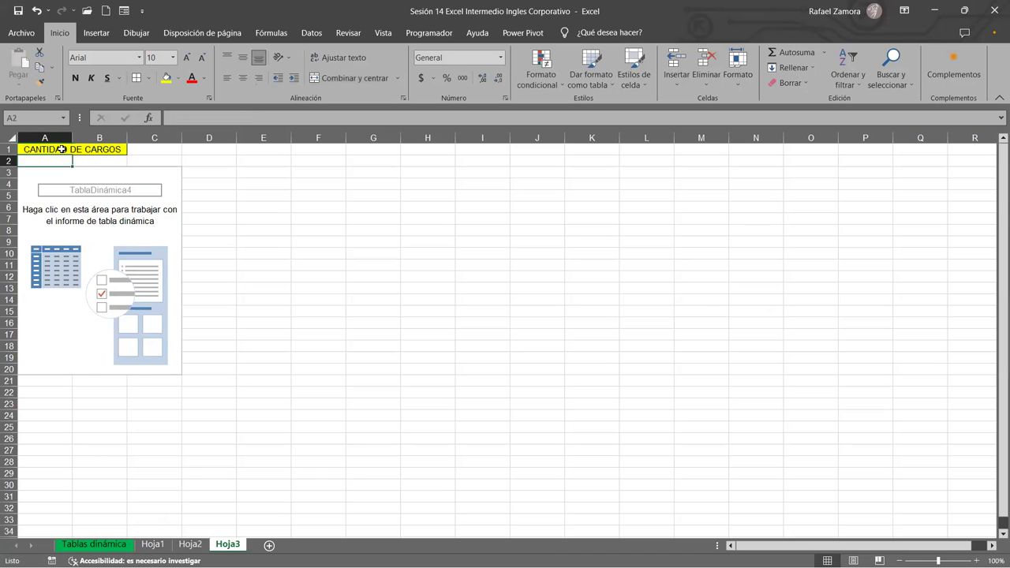
pyautogui.scroll(3, 307, 249)
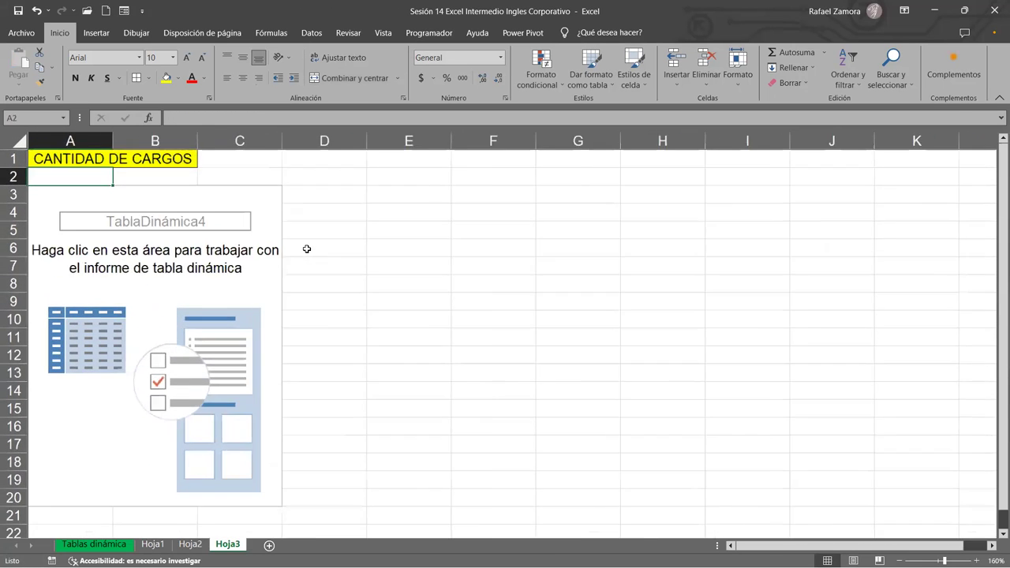
pyautogui.scroll(1, 307, 249)
# - Drag Cargo into Valores for Cuenta de Cargo 150, then cycle through the sheets to Tablas dinámica
pyautogui.click(237, 269)
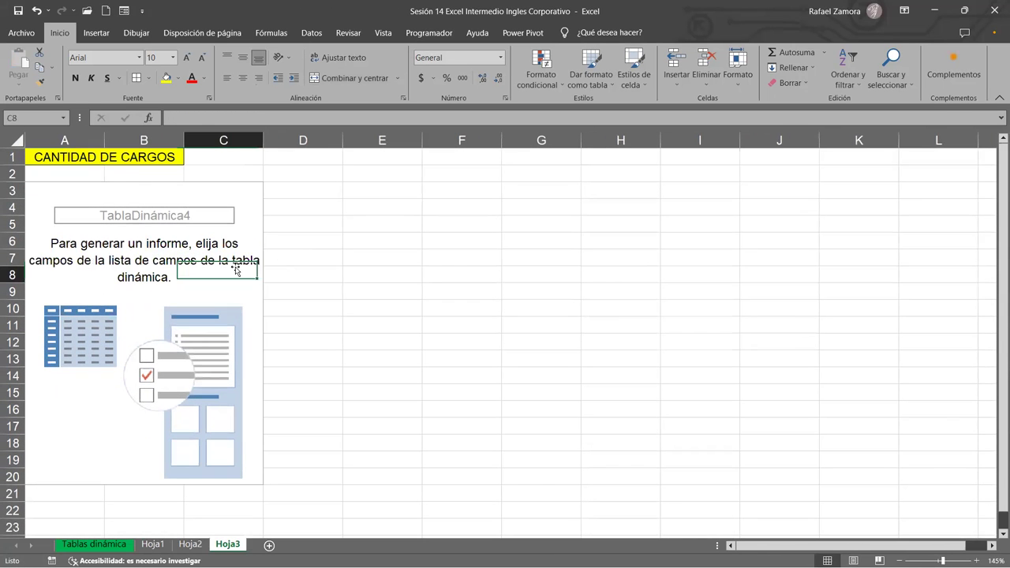
pyautogui.moveTo(836, 280); pyautogui.dragTo(947, 489)
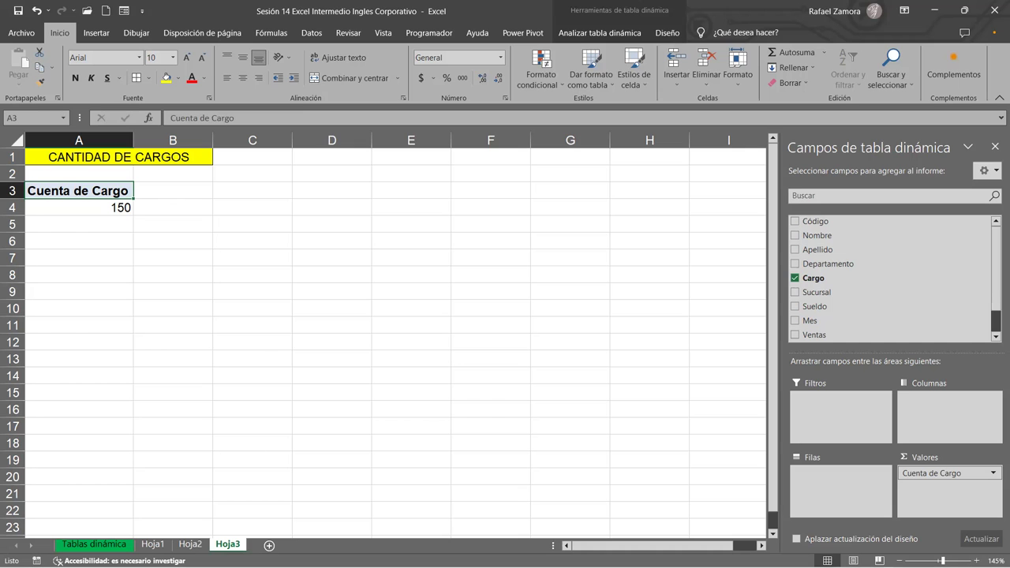
pyautogui.click(188, 544)
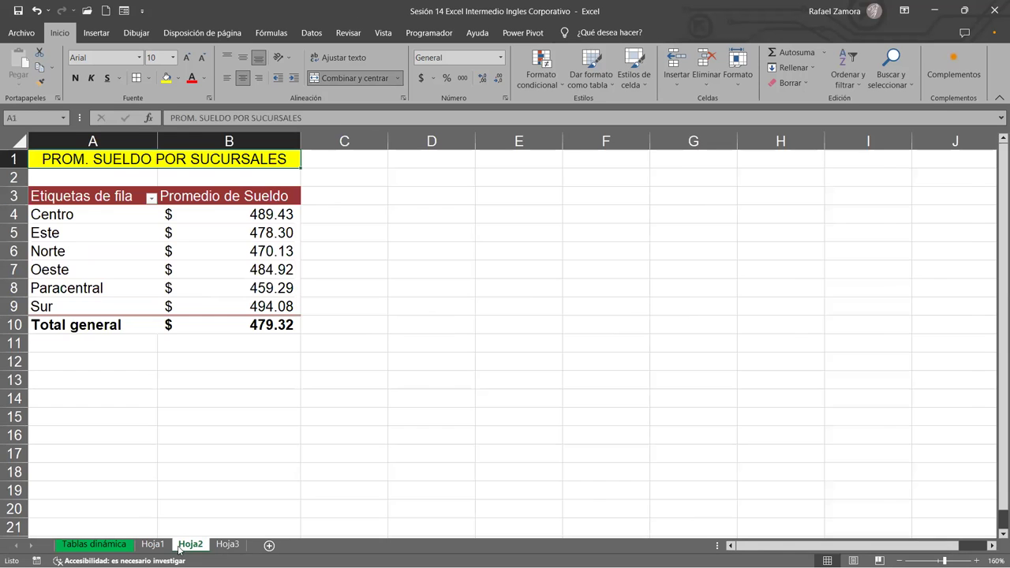
pyautogui.click(152, 544)
pyautogui.click(122, 544)
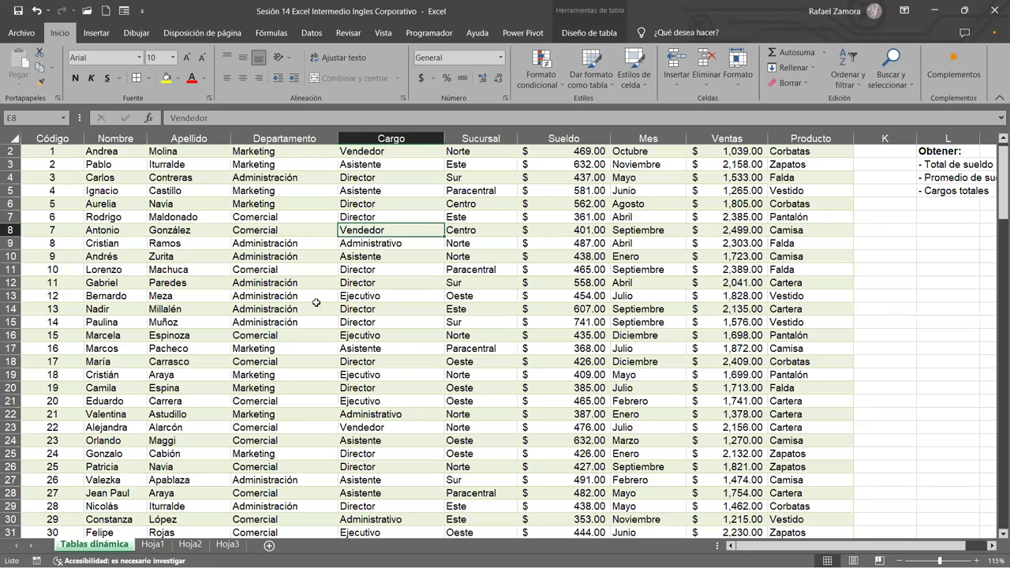
# - Select the Cargo entries E2:E23 in the data table, then switch to Hoja3
pyautogui.scroll(1, 370, 229)
pyautogui.moveTo(403, 167); pyautogui.dragTo(402, 439)
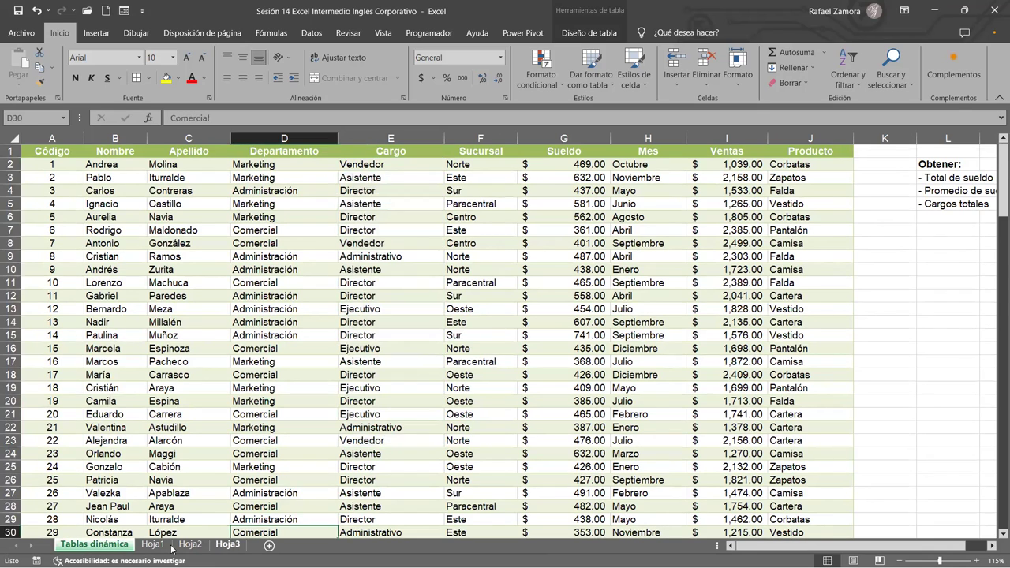
pyautogui.click(227, 545)
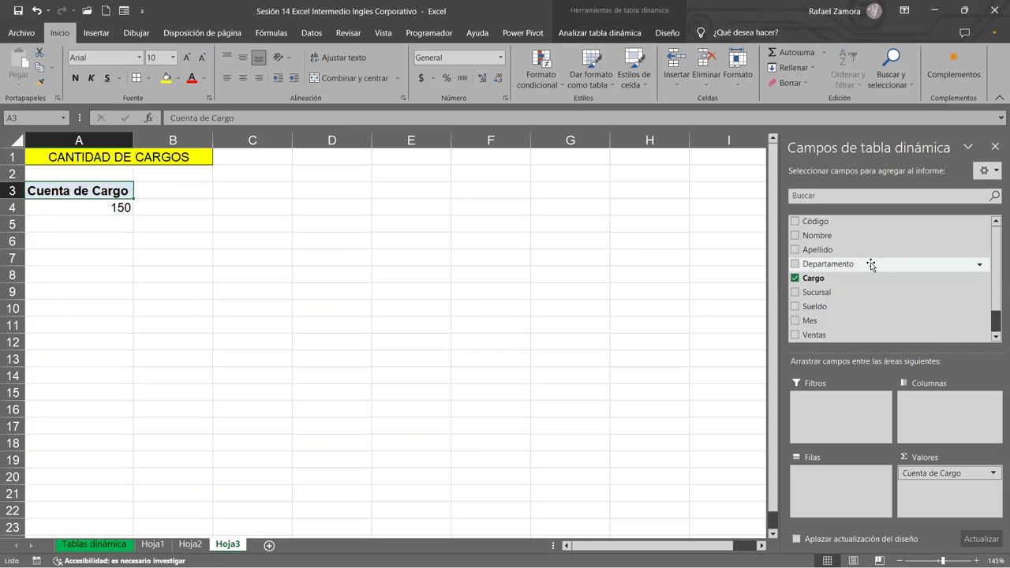
# - Break the Cargo count down by Sucursal rows and Departamento columns, with the counts centred
pyautogui.moveTo(844, 293); pyautogui.dragTo(875, 476)
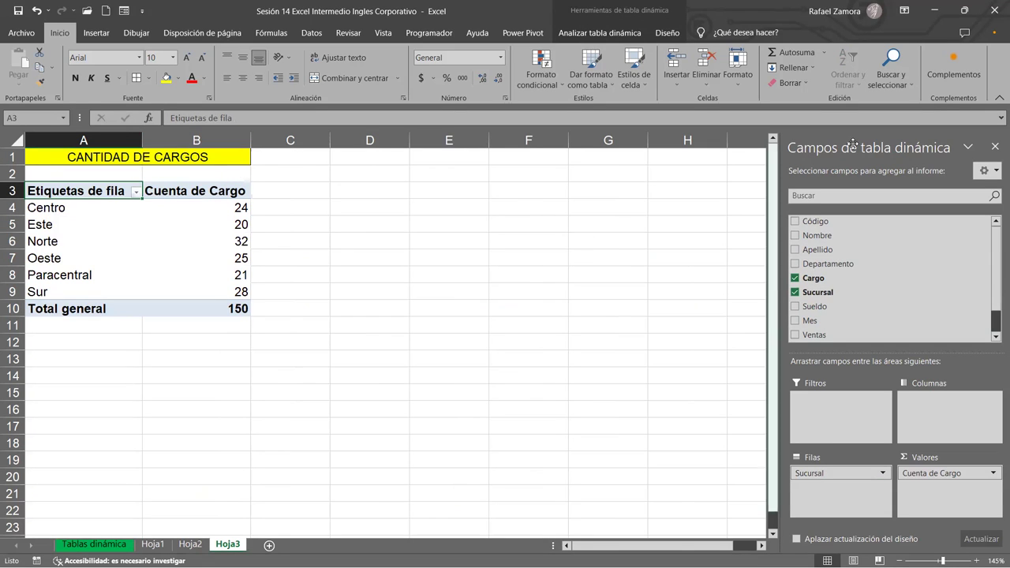
pyautogui.moveTo(873, 264); pyautogui.dragTo(950, 430)
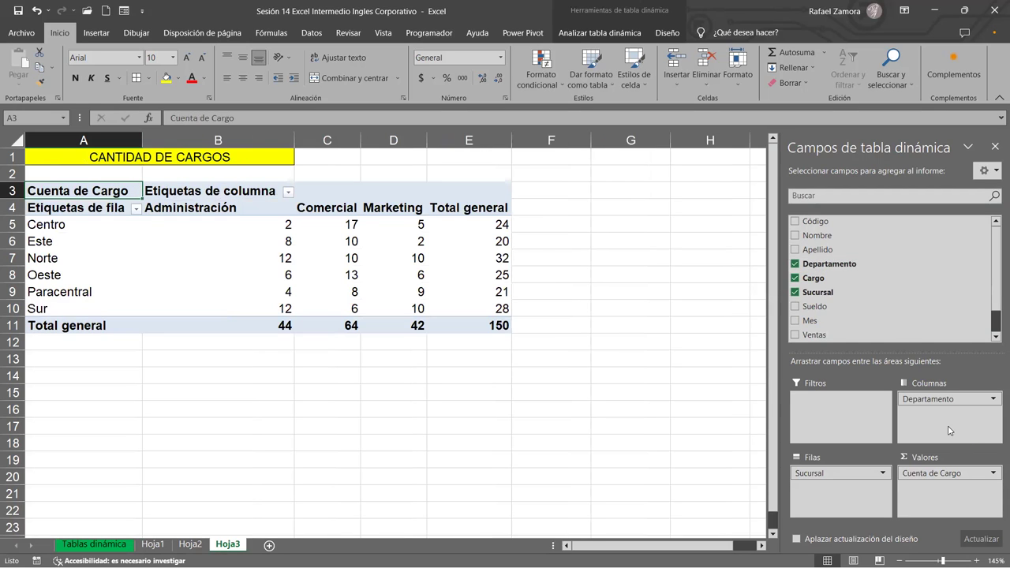
pyautogui.moveTo(268, 223)
pyautogui.mouseDown()
pyautogui.moveTo(467, 294)
pyautogui.moveTo(502, 326)
pyautogui.mouseUp()
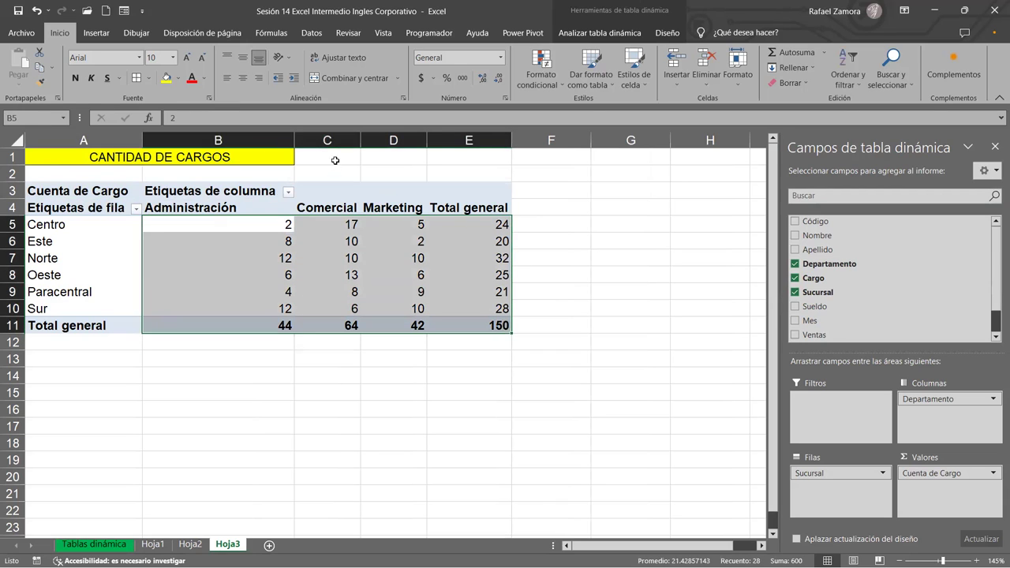
pyautogui.click(243, 78)
pyautogui.click(533, 344)
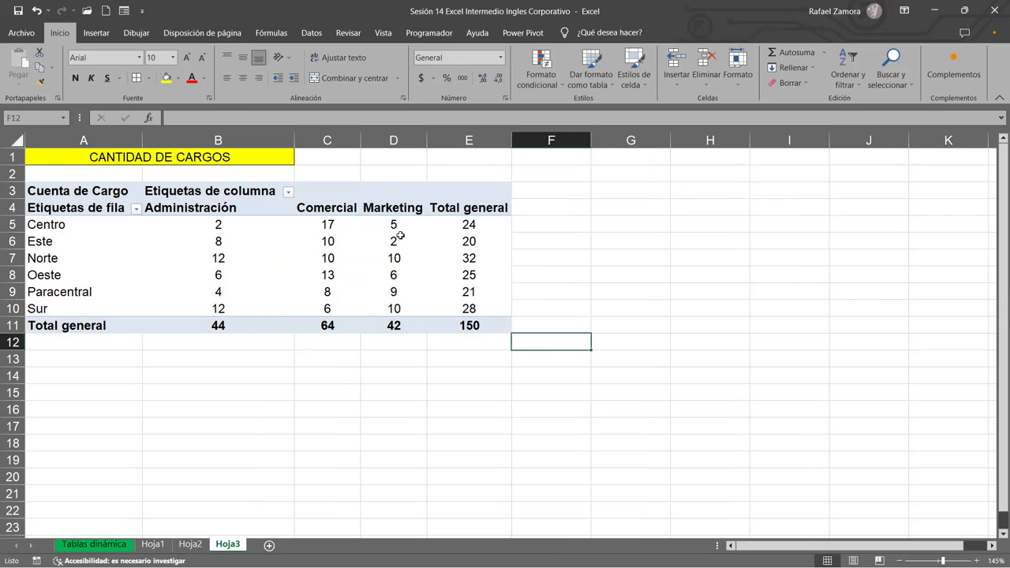
# - Remove Departamento and Sucursal from the pivot, leaving only the 150 total
pyautogui.click(212, 256)
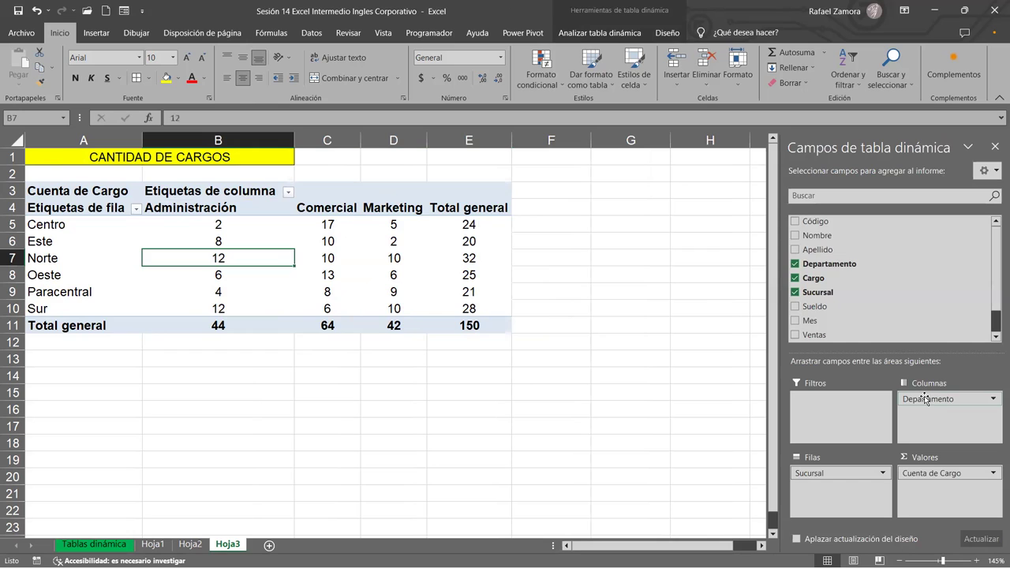
pyautogui.moveTo(925, 398); pyautogui.dragTo(866, 328)
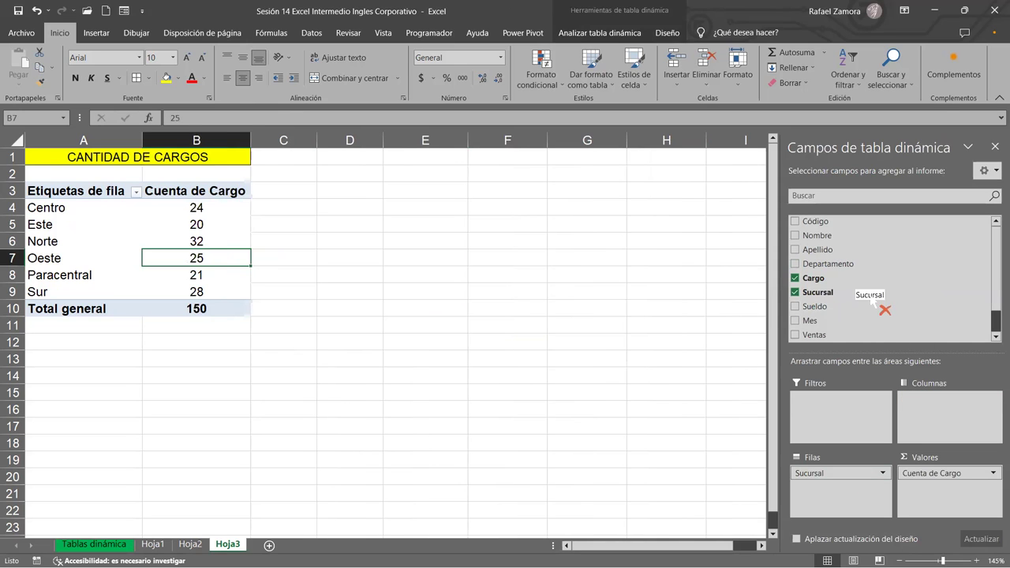
pyautogui.moveTo(842, 475); pyautogui.dragTo(884, 312)
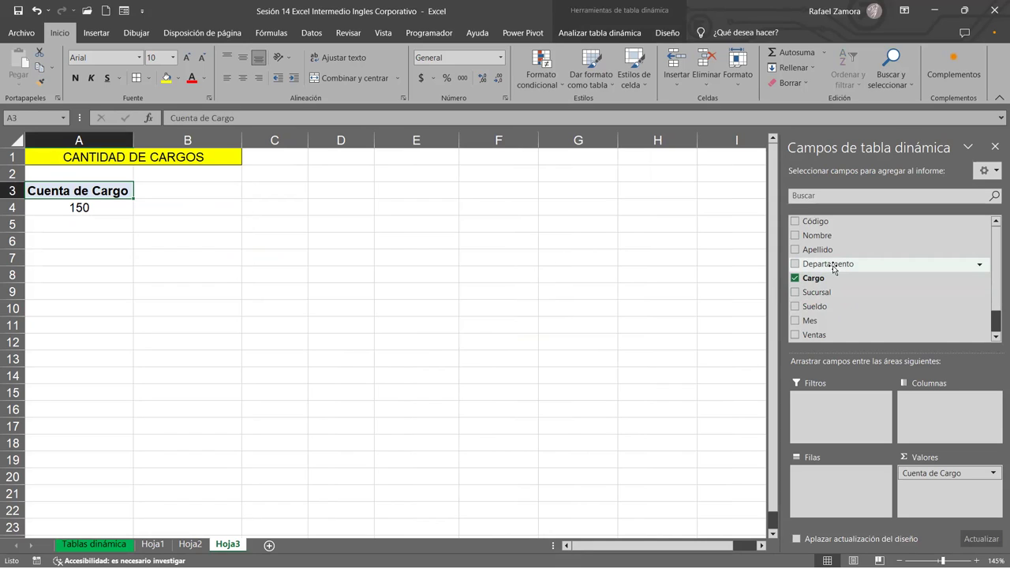
# - Put Departamento in the pivot rows: Administración 44, Comercial 64, Marketing 42
pyautogui.moveTo(830, 262); pyautogui.dragTo(849, 481)
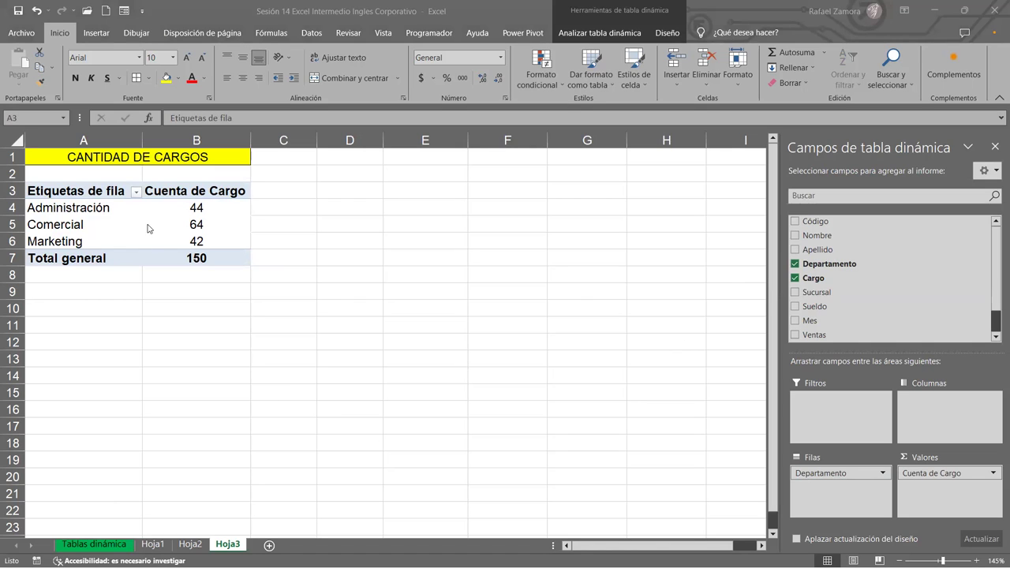
pyautogui.click(172, 211)
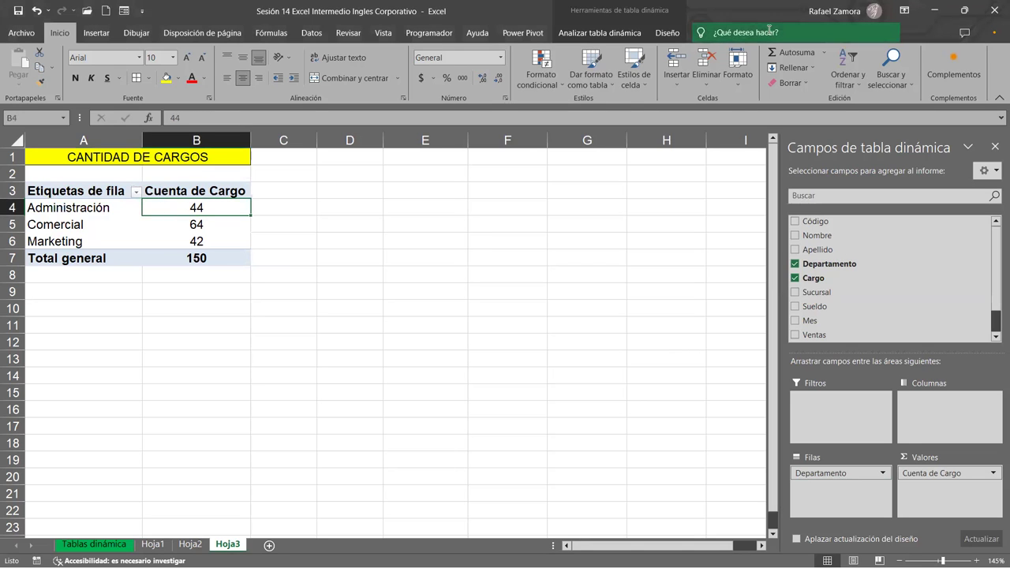
# - Apply a purple Medio style from the Diseño pivot styles gallery to the department pivot
pyautogui.click(672, 38)
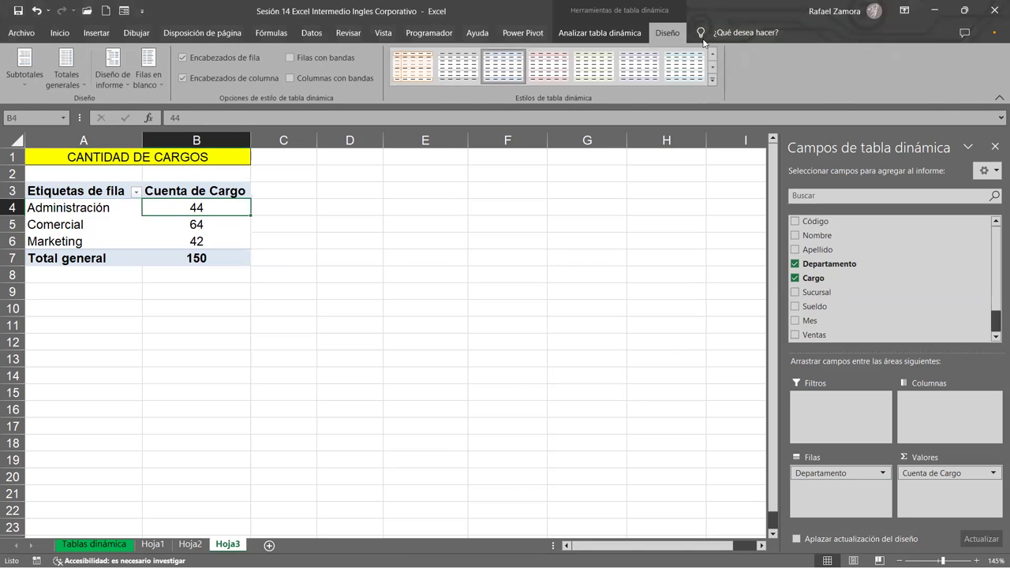
pyautogui.click(714, 78)
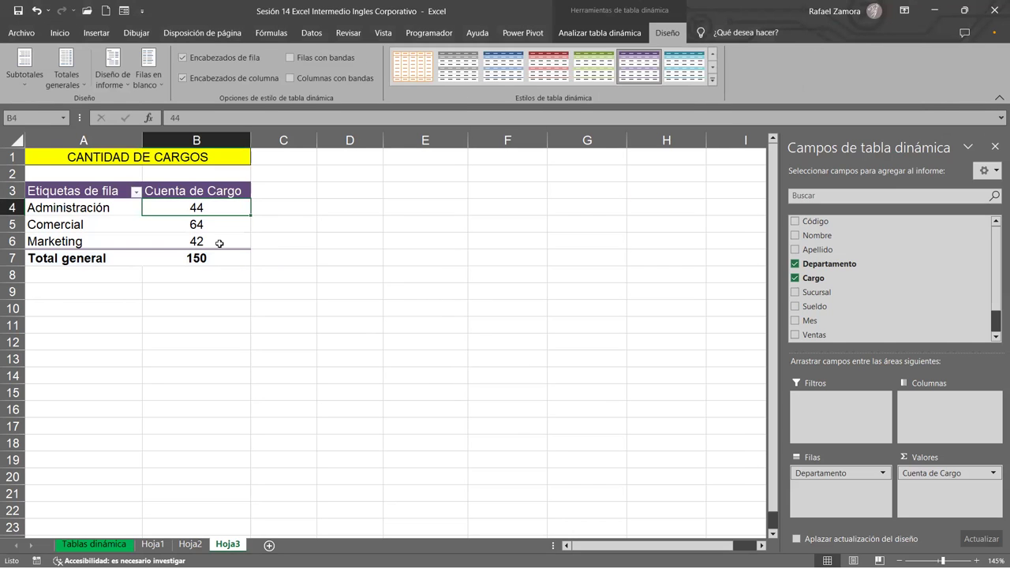
pyautogui.moveTo(218, 206)
pyautogui.click(587, 259)
pyautogui.click(204, 221)
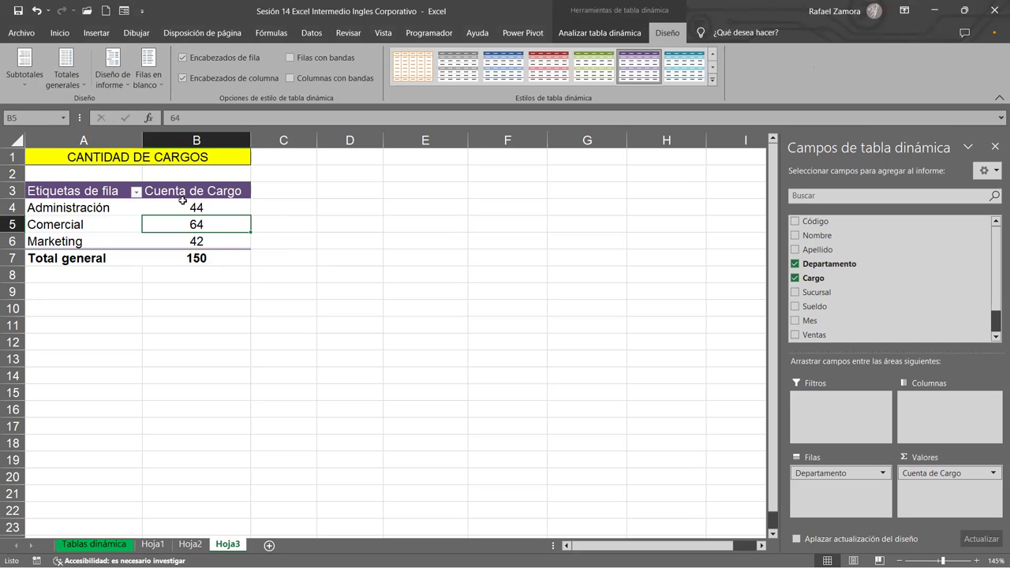
pyautogui.press('Down')
pyautogui.press('Down')
pyautogui.press('Down')
pyautogui.press('Down')
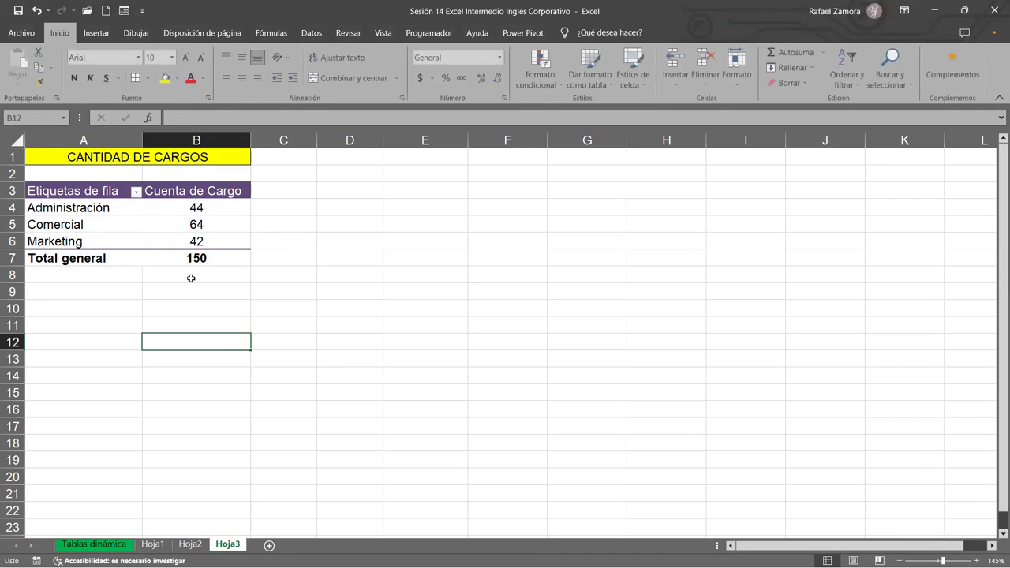
pyautogui.click(232, 257)
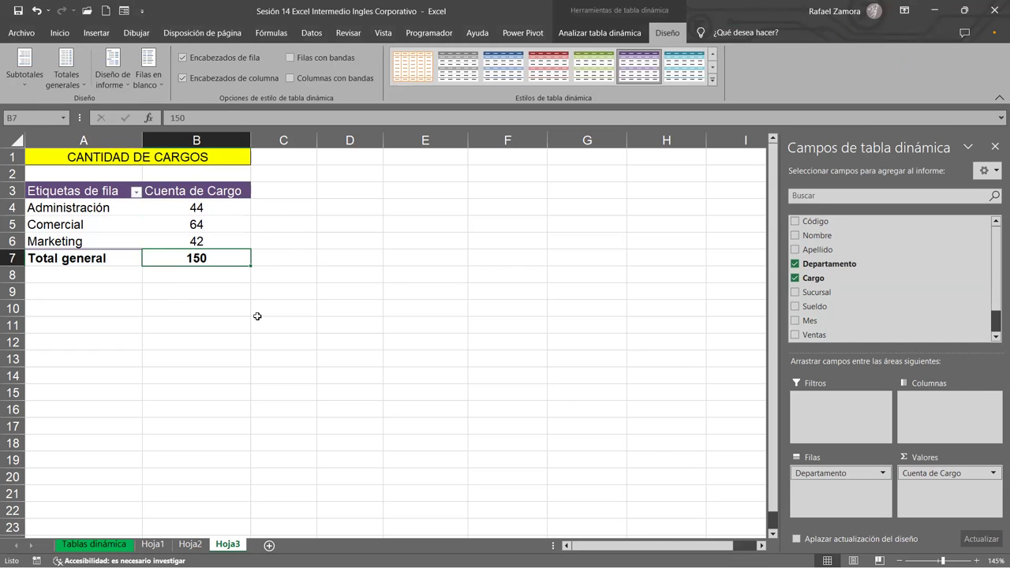
# - Rearrange the pivot with Departamento as rows and Sucursal as columns
pyautogui.moveTo(838, 476); pyautogui.dragTo(887, 278)
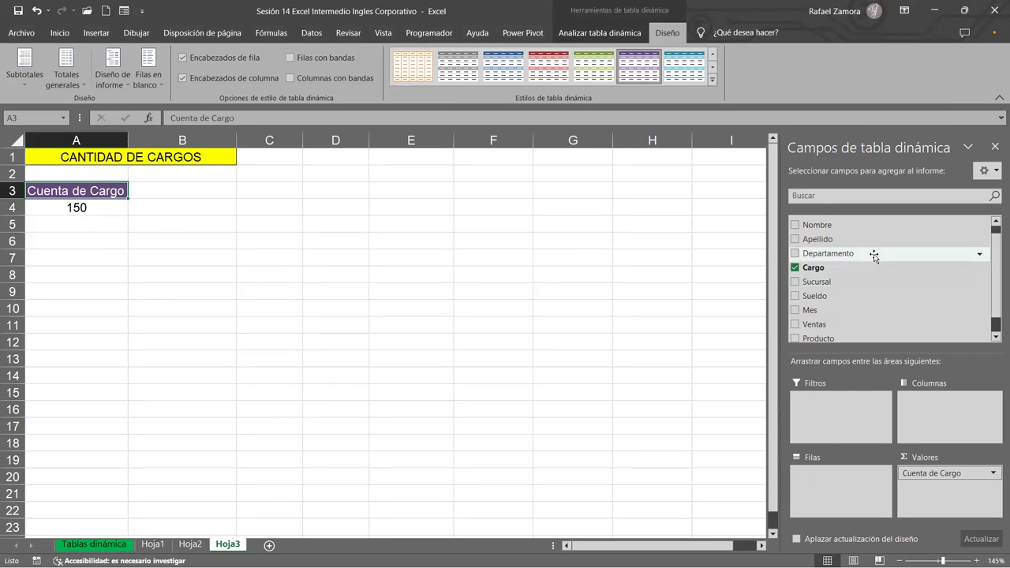
pyautogui.moveTo(874, 255); pyautogui.dragTo(864, 505)
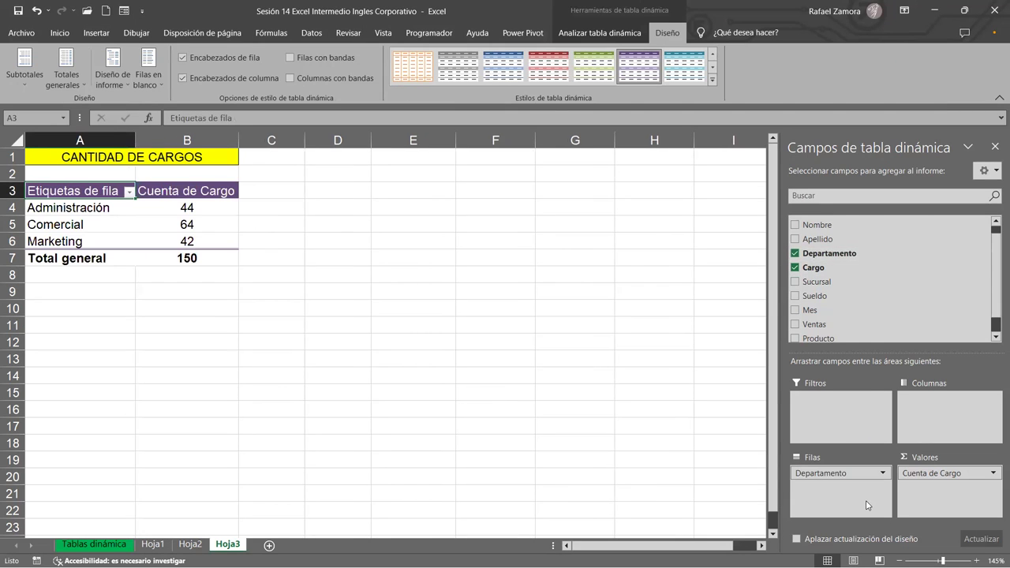
pyautogui.moveTo(838, 283); pyautogui.dragTo(948, 416)
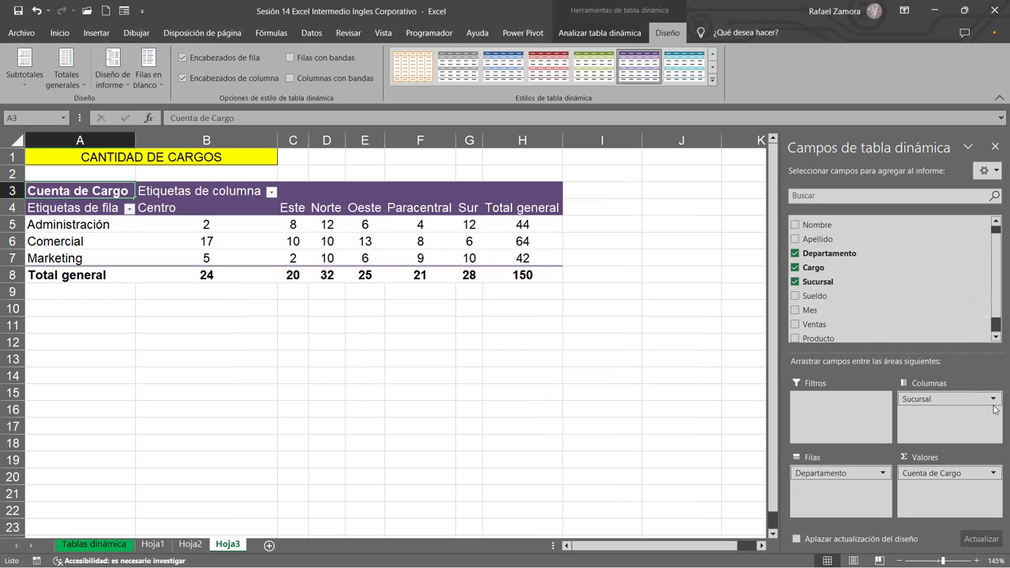
# - Strip both fields back to the 150 total and return to the Tablas dinámica sheet
pyautogui.moveTo(820, 474); pyautogui.dragTo(889, 306)
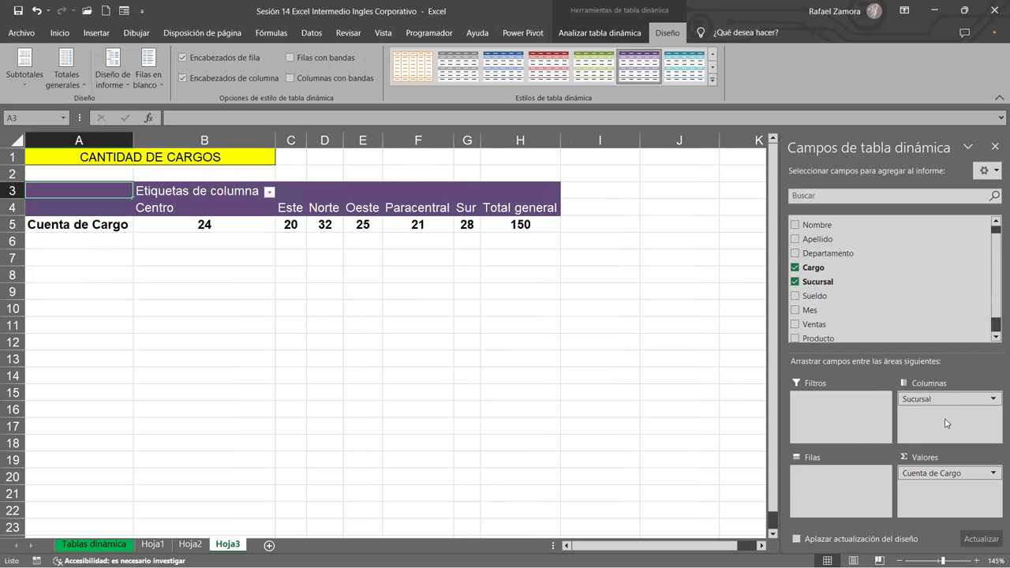
pyautogui.moveTo(915, 398); pyautogui.dragTo(951, 228)
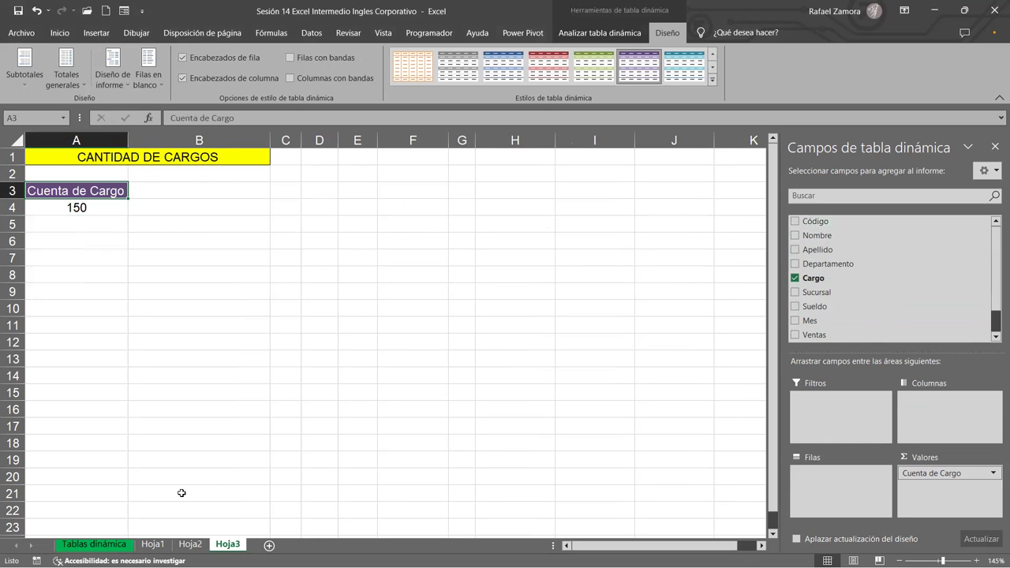
pyautogui.click(101, 546)
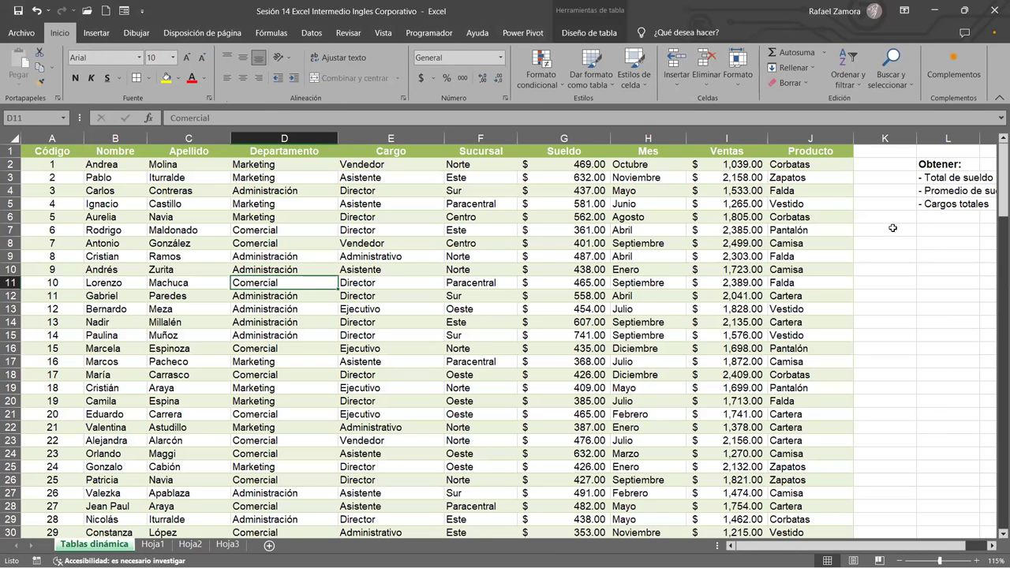
# - Add '- Cargos por departamento' as the next Obtener list item
pyautogui.click(961, 218)
pyautogui.write('- ')
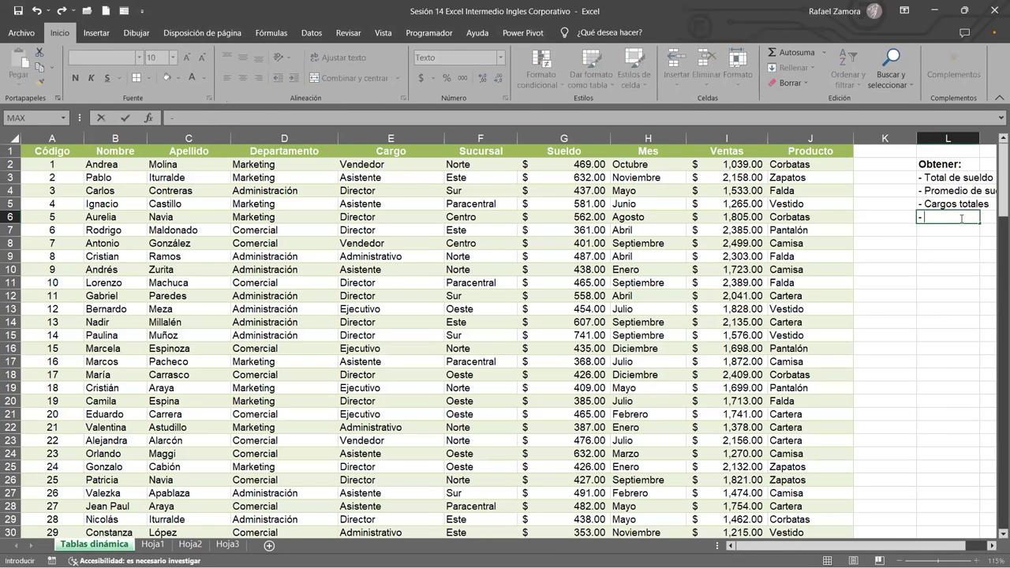
pyautogui.write('cARgos ')
pyautogui.write('ergos')
pyautogui.press('BackSpace')
pyautogui.press('BackSpace')
pyautogui.press('BackSpace')
pyautogui.press('BackSpace')
pyautogui.write('rgos ')
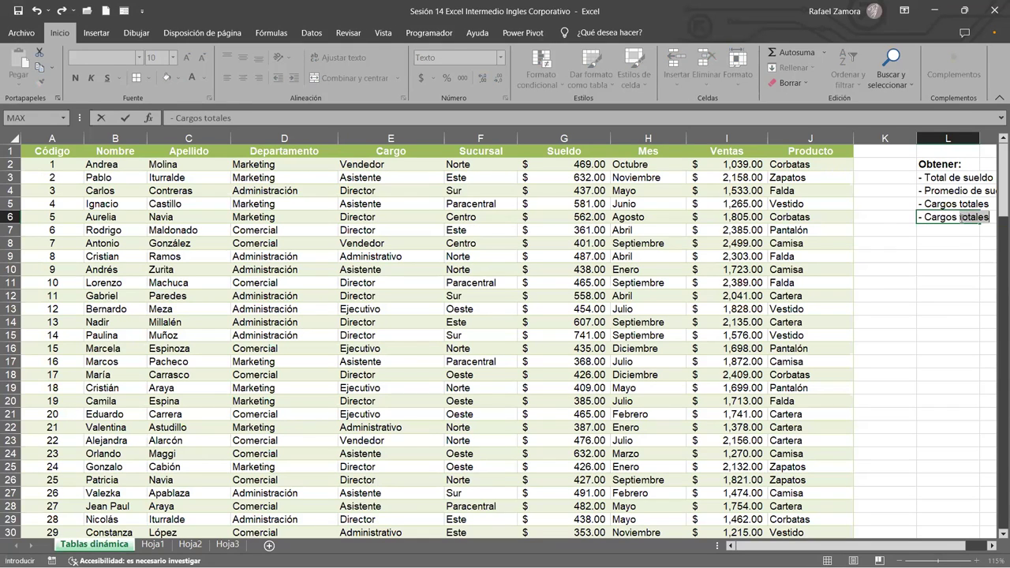
pyautogui.write('por departamento')
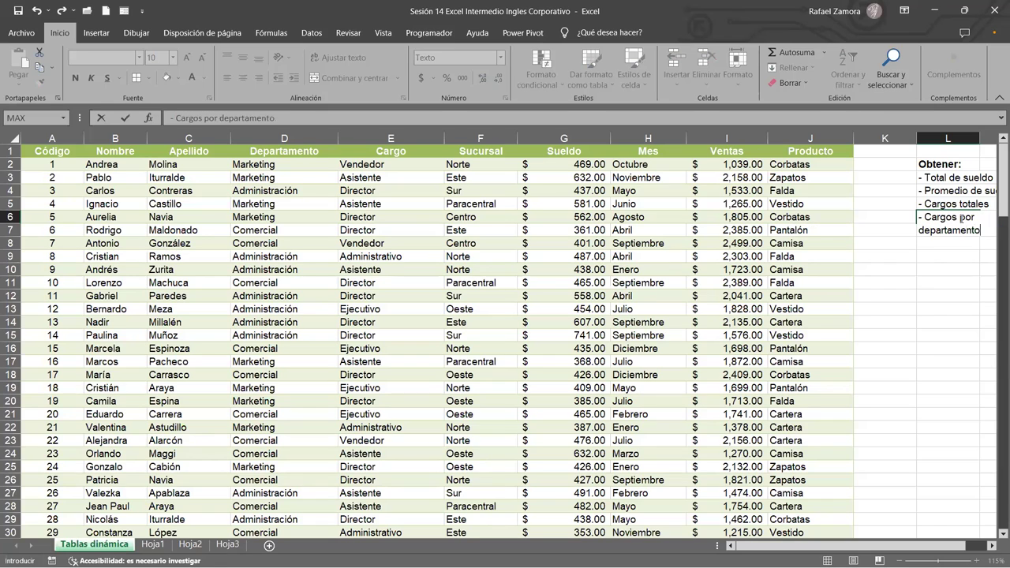
pyautogui.press('Return')
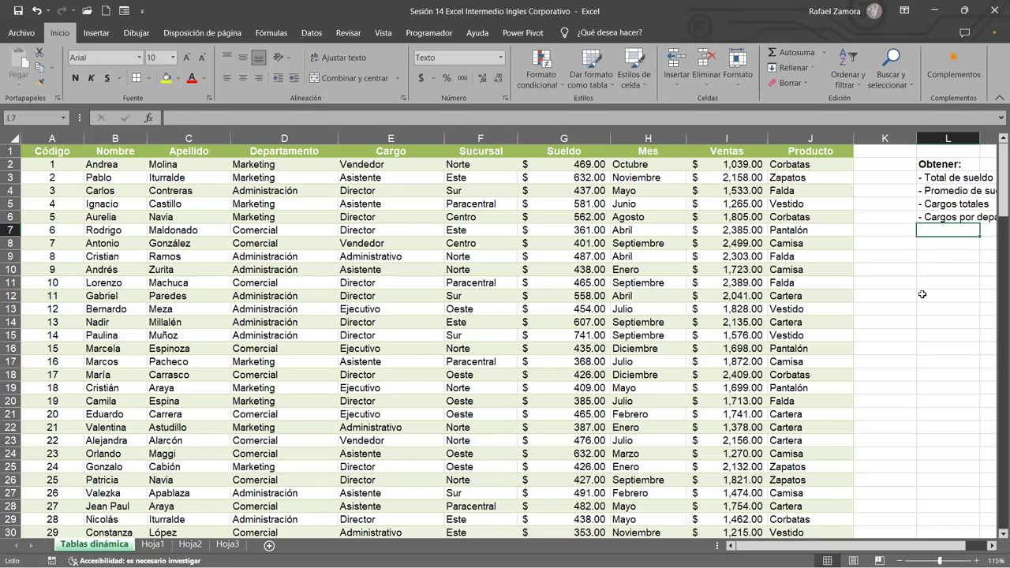
# - Narrow column K so the Obtener list sits closer to the employee data
pyautogui.moveTo(919, 138); pyautogui.dragTo(897, 139)
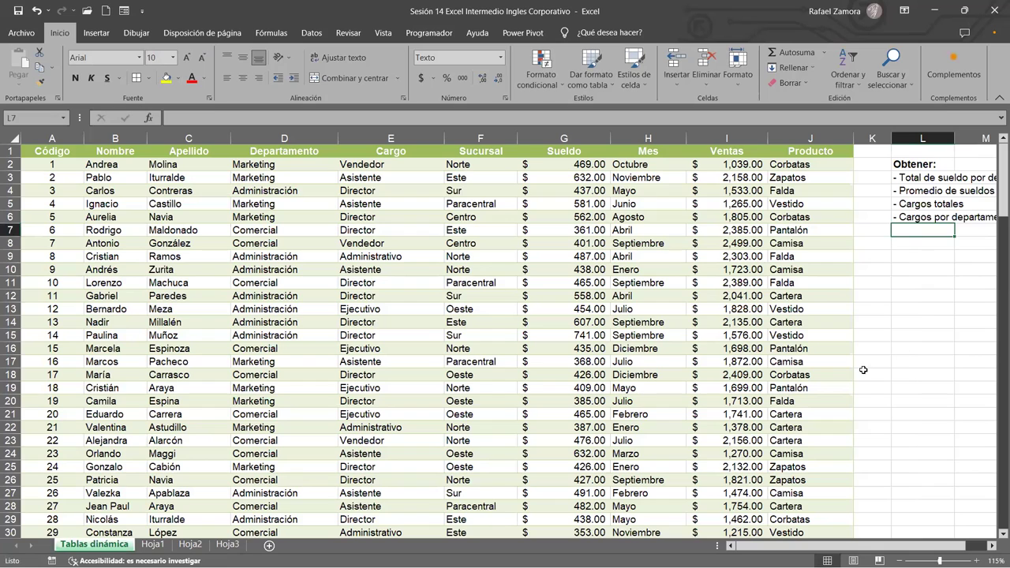
pyautogui.scroll(-1, 485, 295)
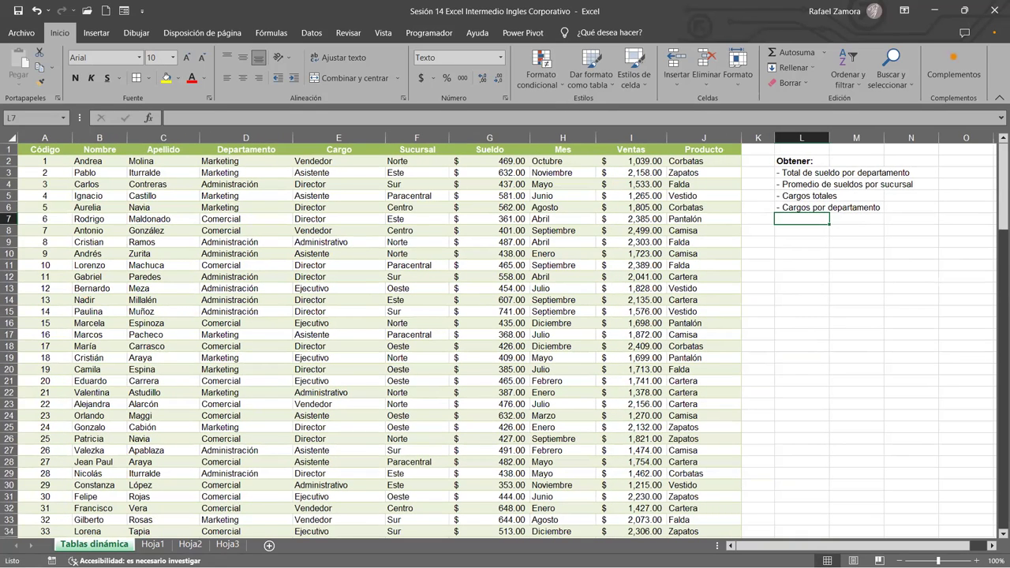
pyautogui.click(236, 289)
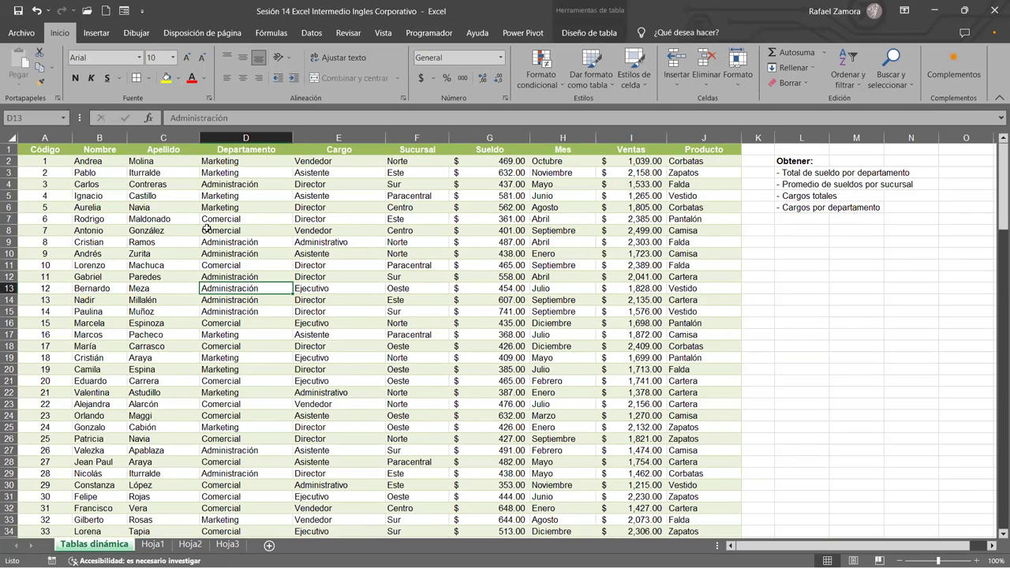
# - Insert a pivot table on new sheet Hoja4 and paste Hoja3's CANTIDAD DE CARGOS title into A1
pyautogui.click(90, 34)
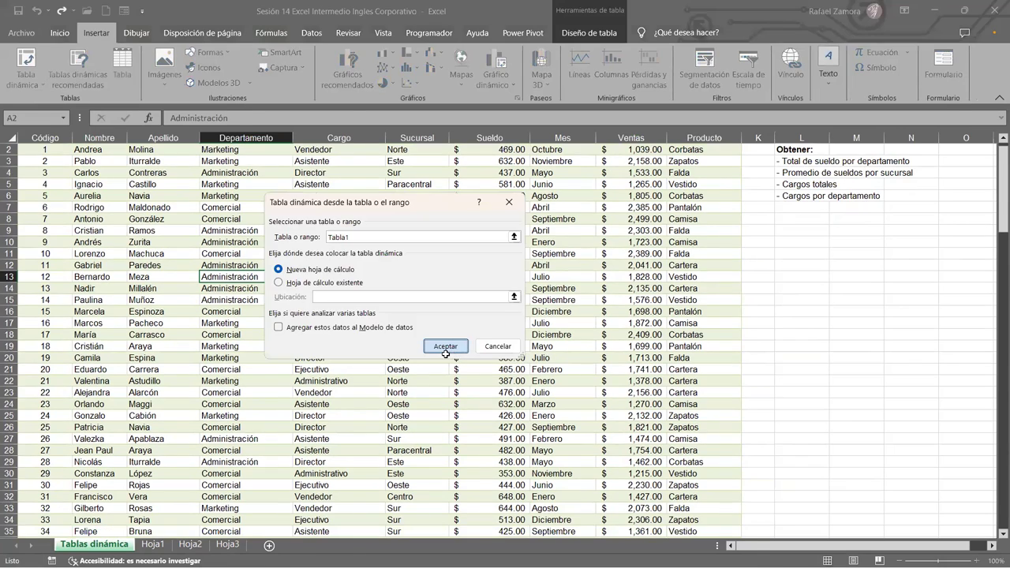
pyautogui.click(446, 347)
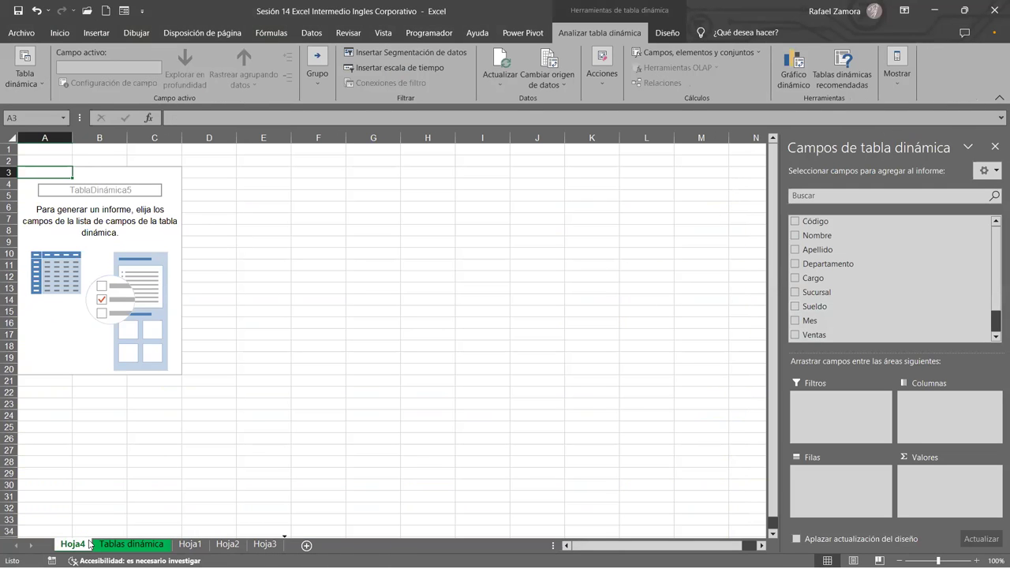
pyautogui.moveTo(90, 544); pyautogui.dragTo(268, 545)
pyautogui.click(227, 545)
pyautogui.click(135, 164)
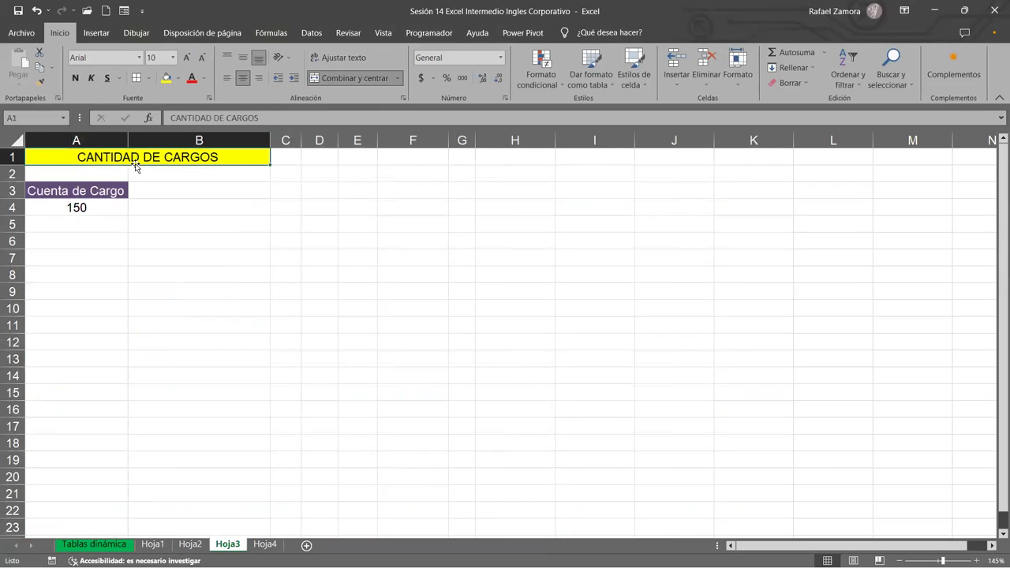
pyautogui.hotkey('ctrl', 'c')
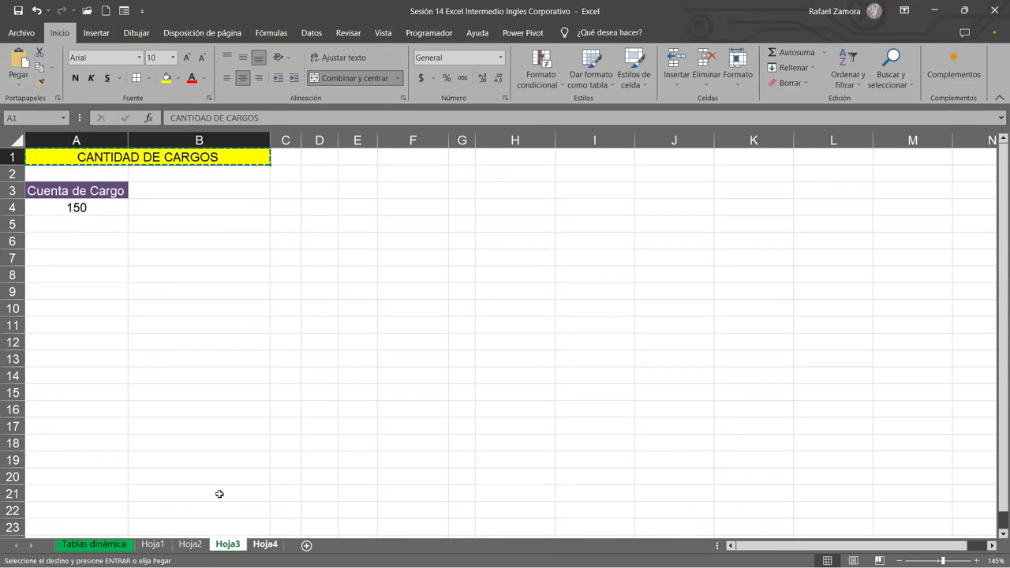
pyautogui.click(265, 545)
pyautogui.click(57, 149)
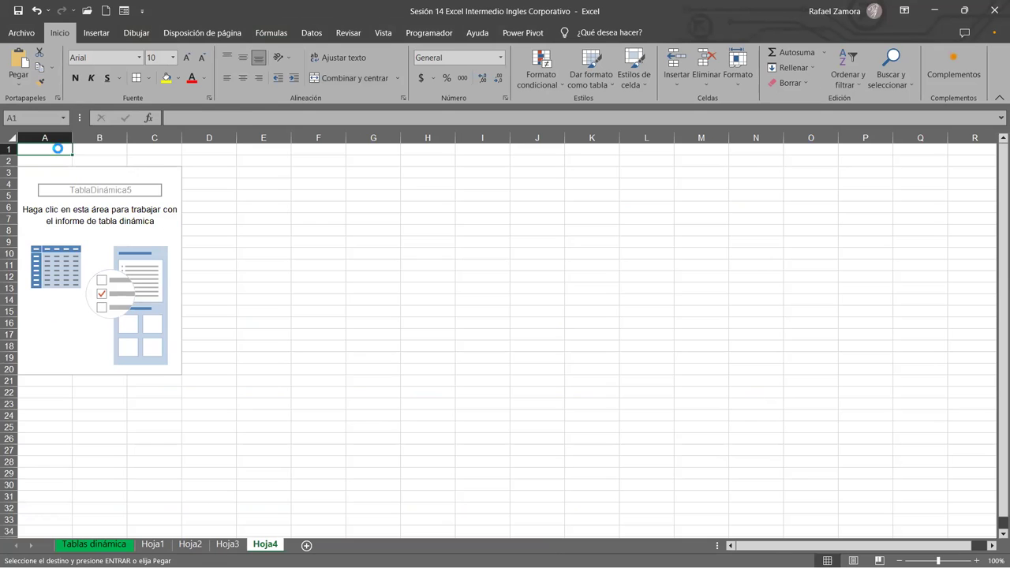
pyautogui.hotkey('ctrl', 'v')
# - Merge and centre the title across A1:C1 and extend it to 'CANTIDAD DE CARGOS POR DEPTO.'
pyautogui.scroll(4, 137, 239)
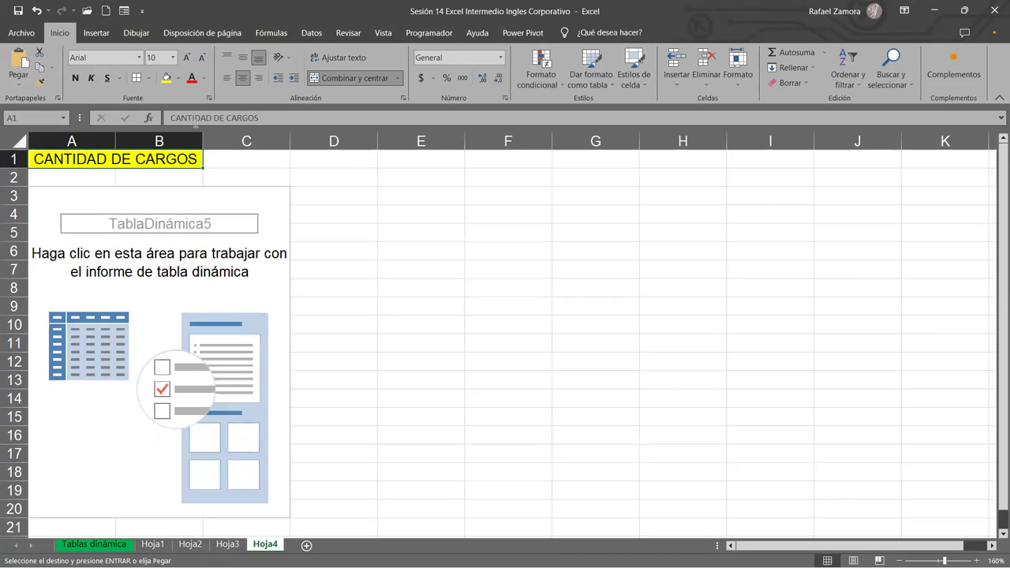
pyautogui.keyDown('shift'); pyautogui.click(228, 158); pyautogui.keyUp('shift')
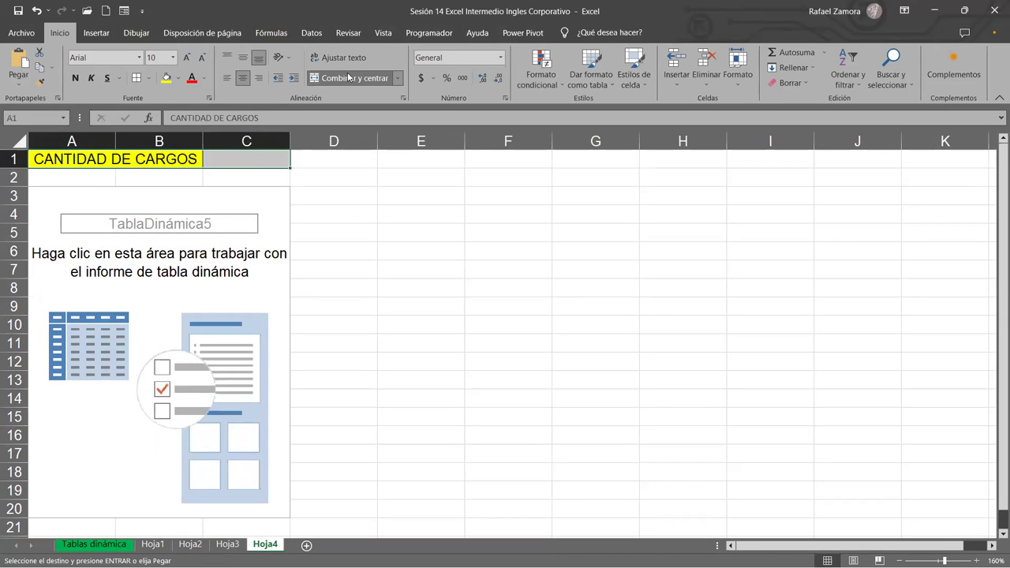
pyautogui.click(347, 76)
pyautogui.doubleClick(259, 163)
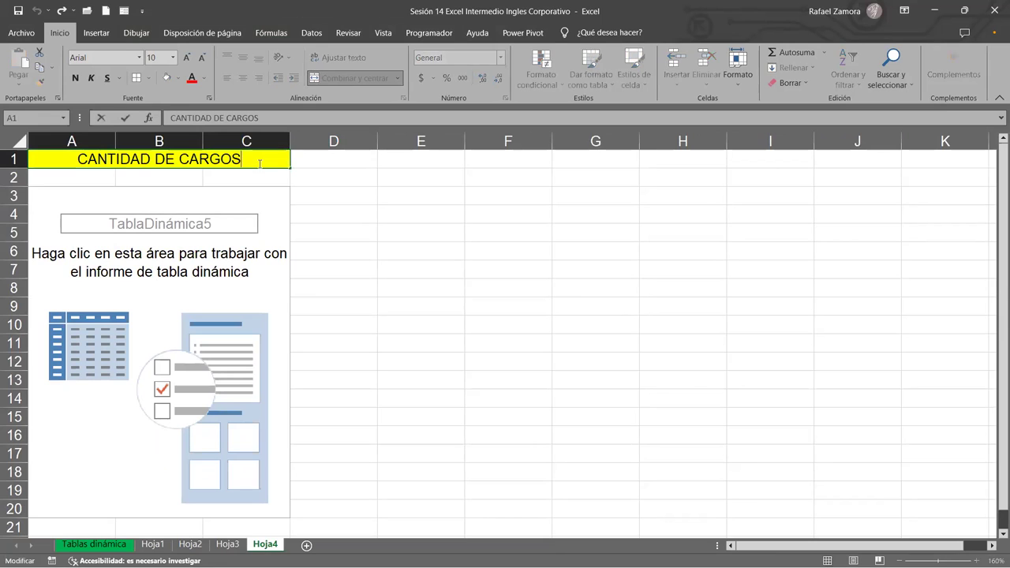
pyautogui.write(' POR DEPTO.')
pyautogui.press('Return')
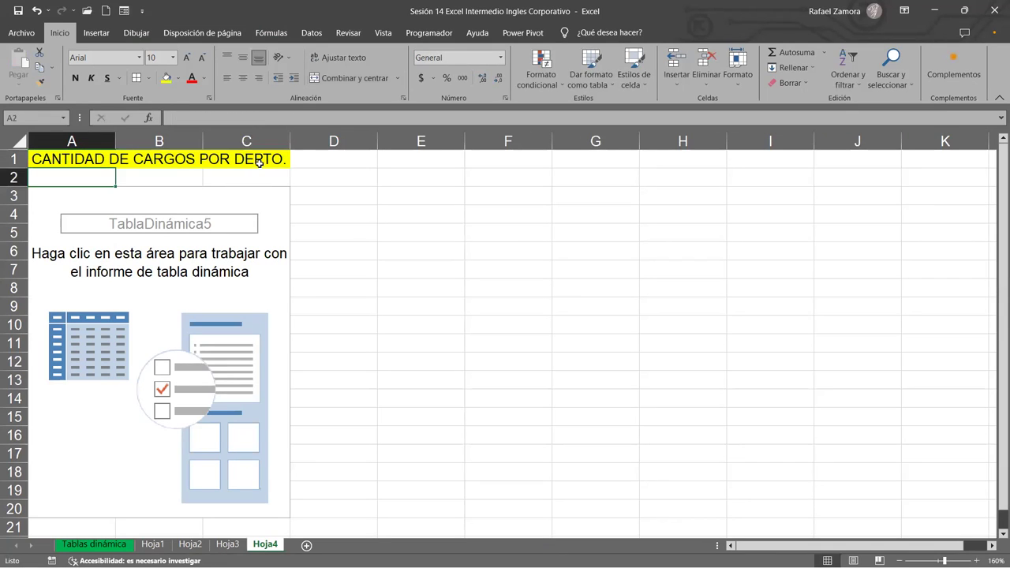
pyautogui.click(259, 170)
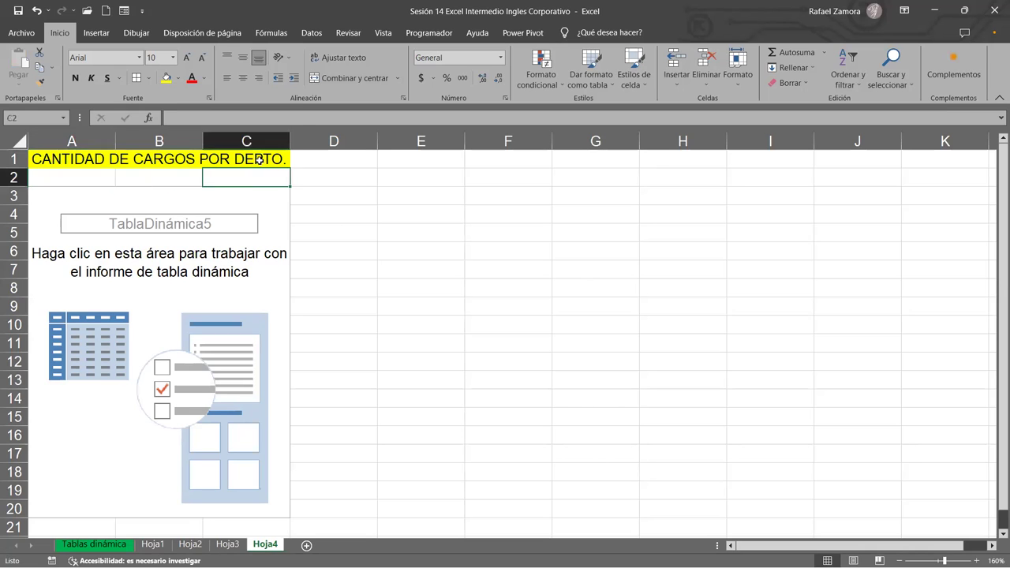
pyautogui.click(259, 160)
pyautogui.click(437, 319)
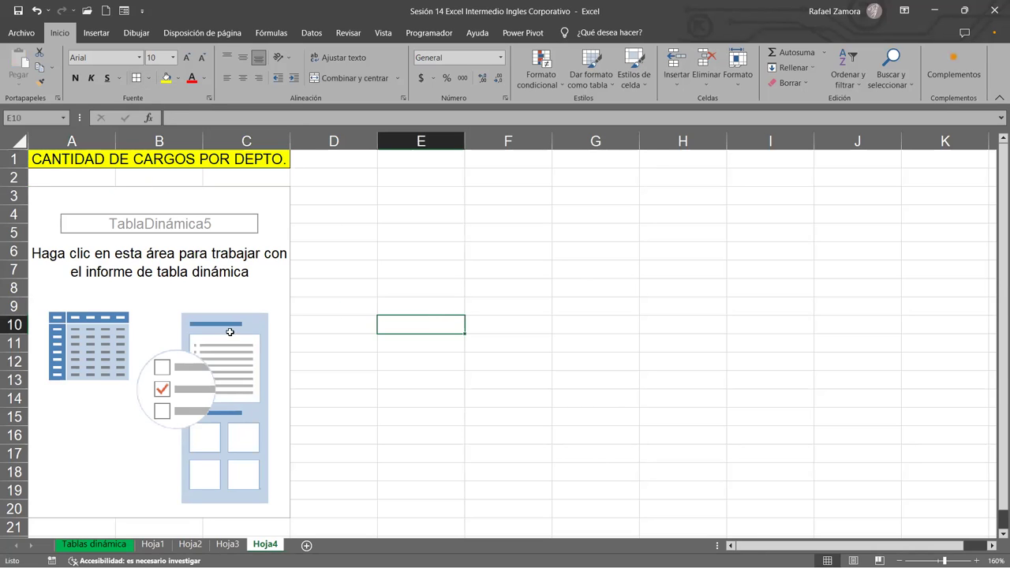
# - Count Cargo in Valores with Departamento as the pivot rows
pyautogui.click(228, 329)
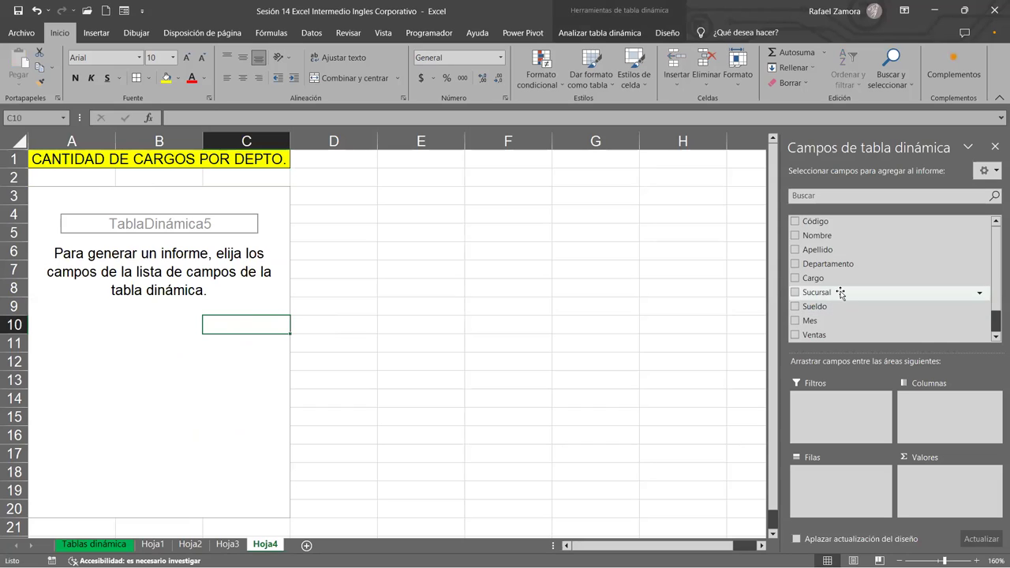
pyautogui.moveTo(833, 278)
pyautogui.mouseDown()
pyautogui.moveTo(925, 479)
pyautogui.moveTo(942, 492)
pyautogui.mouseUp()
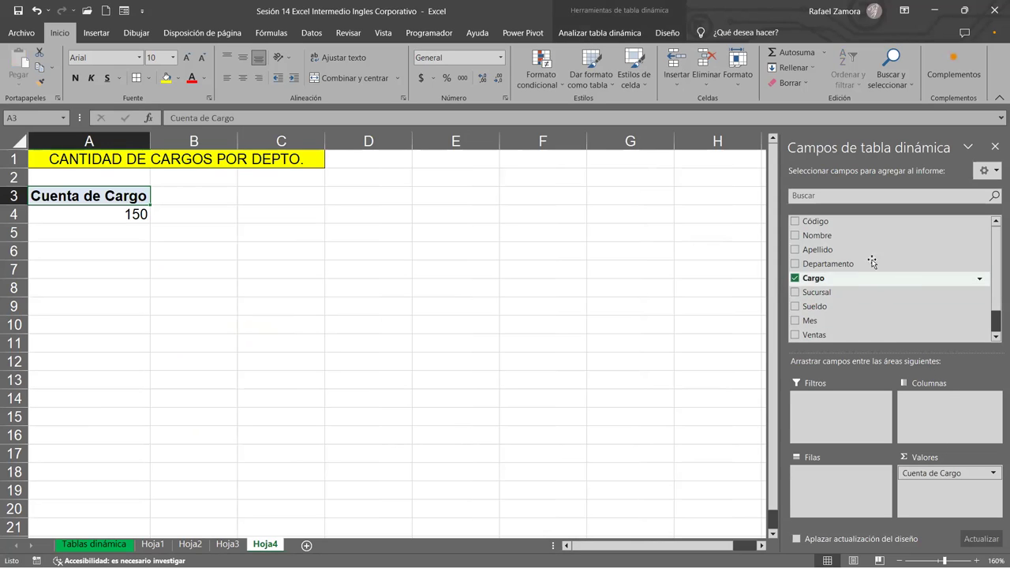
pyautogui.moveTo(839, 272); pyautogui.dragTo(853, 477)
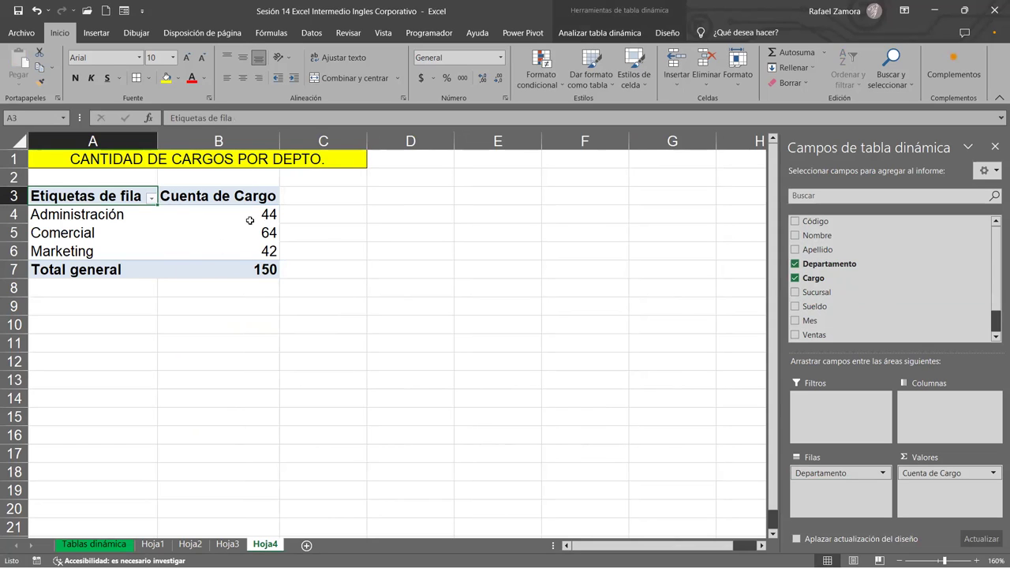
# - Centre the department count values in B4:B7
pyautogui.moveTo(254, 216); pyautogui.dragTo(248, 271)
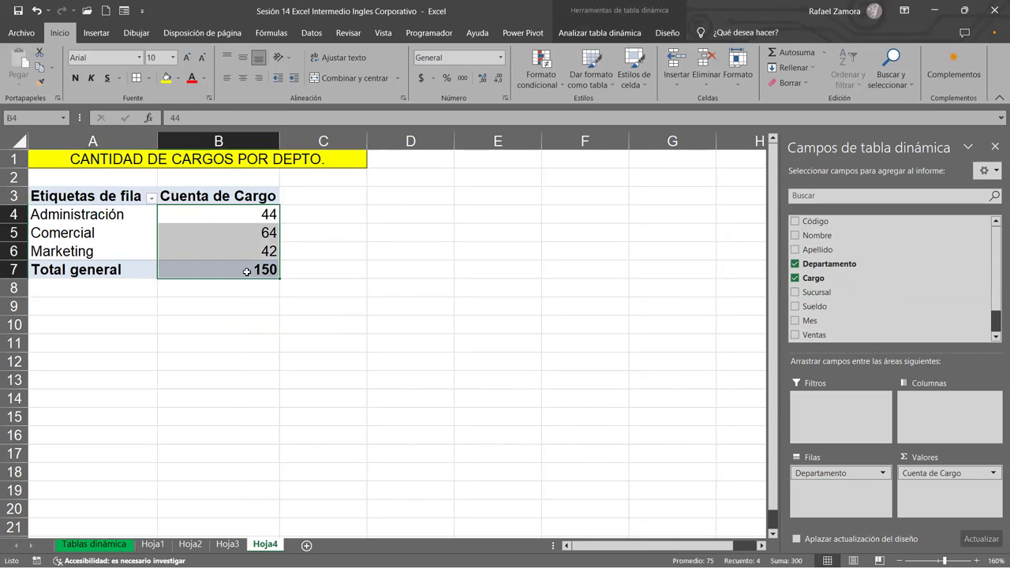
pyautogui.click(243, 77)
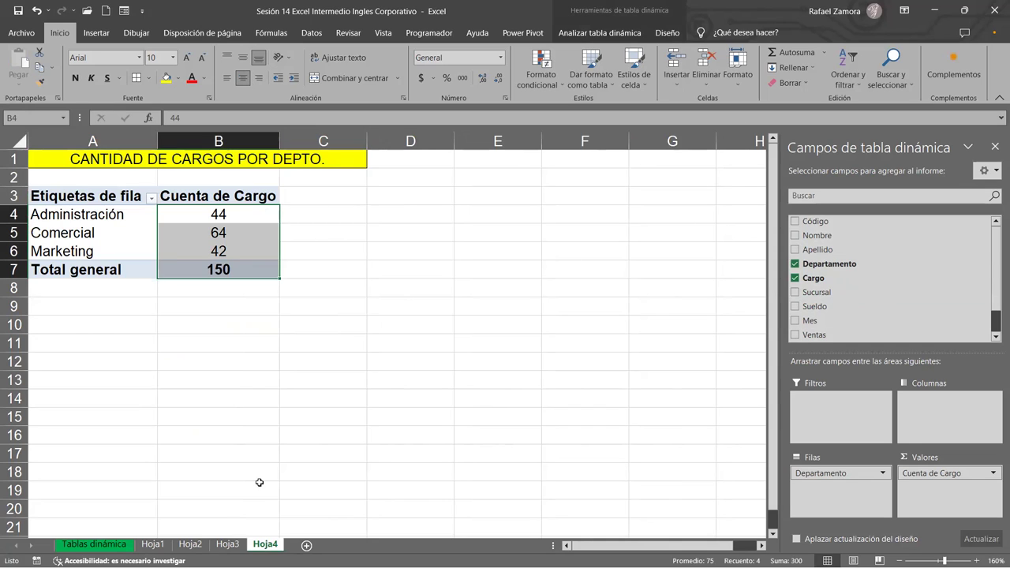
pyautogui.click(254, 211)
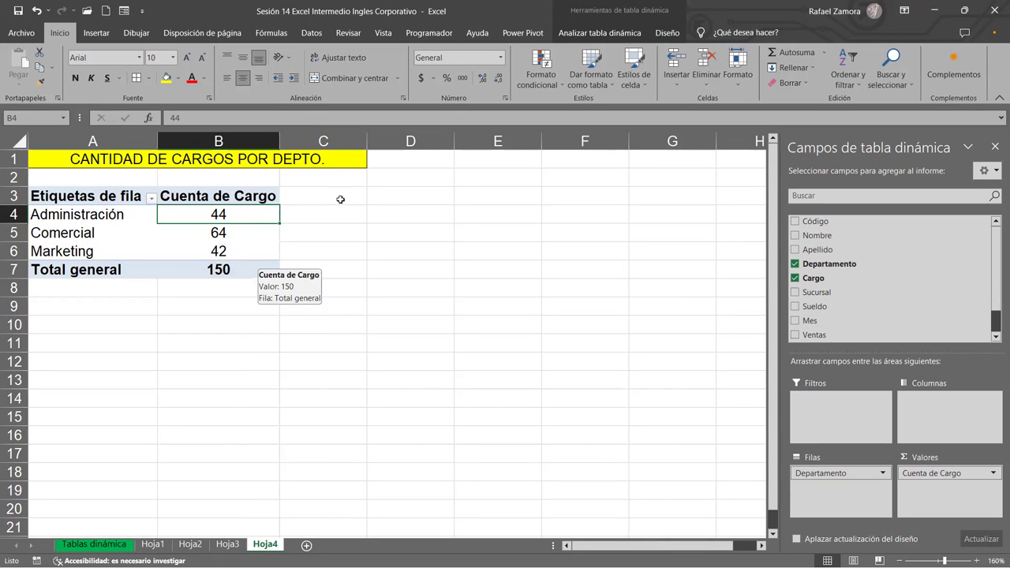
# - Apply a medium blue-teal Medio pivot table style from the Diseño gallery
pyautogui.click(665, 32)
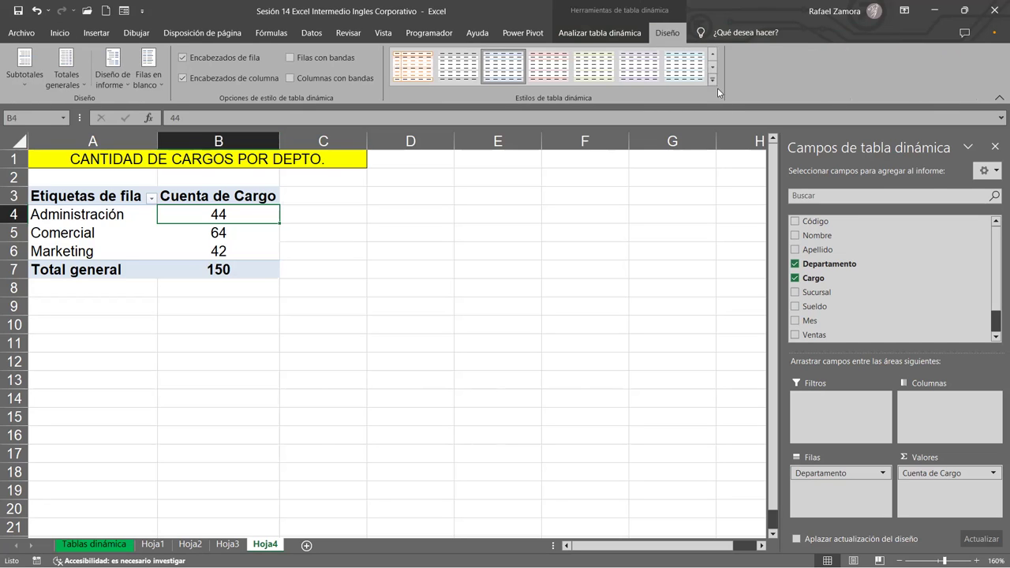
pyautogui.click(713, 80)
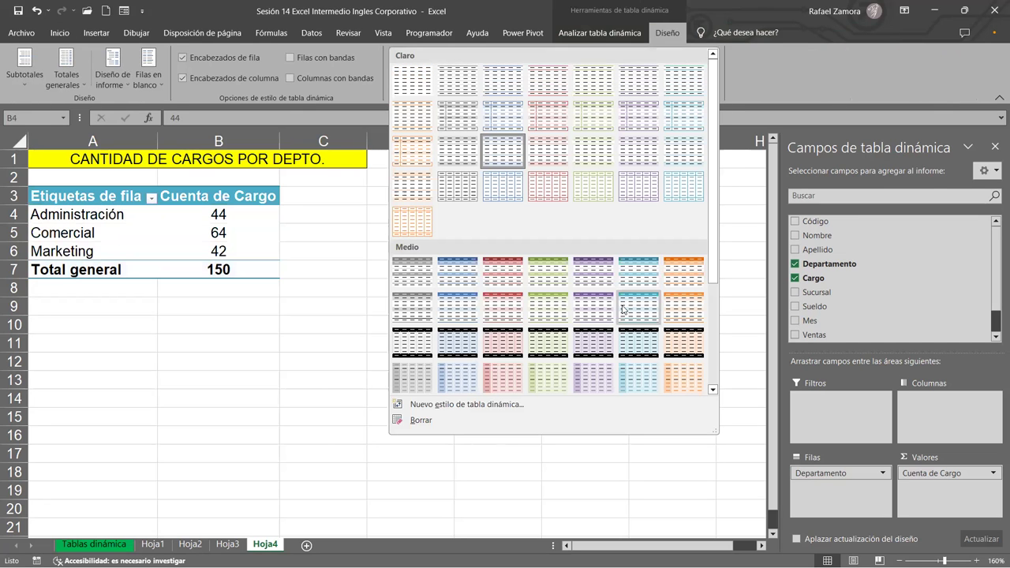
pyautogui.click(624, 310)
pyautogui.click(180, 331)
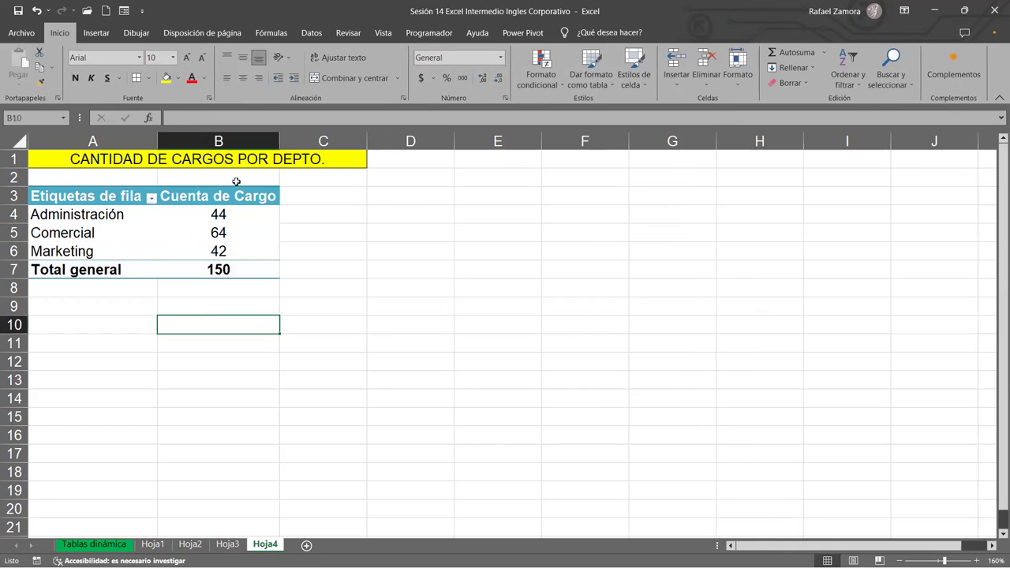
pyautogui.click(221, 235)
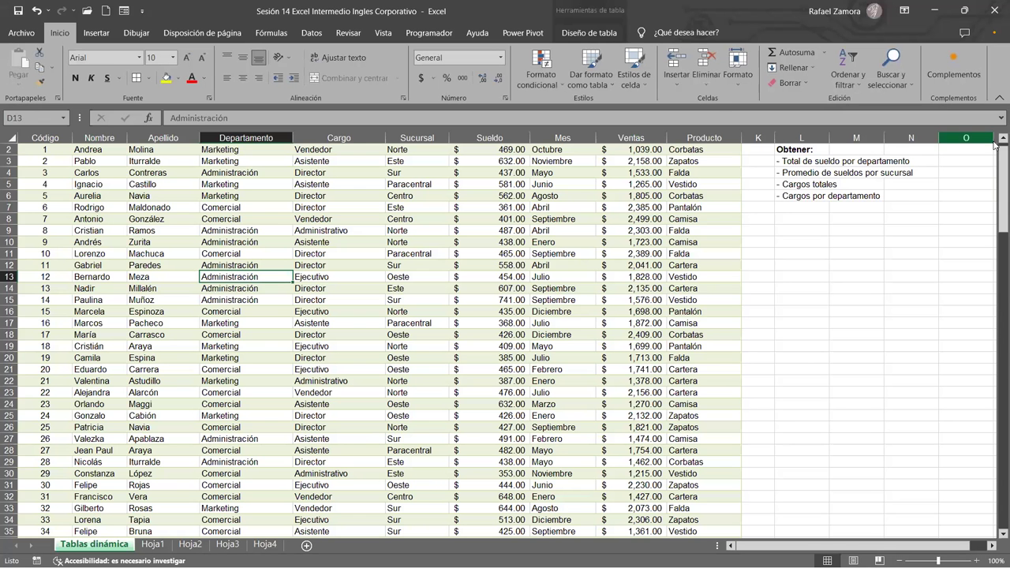
# - Add the Obtener item '- Cantidad de ventas realizadas por departamento'
pyautogui.write('- v')
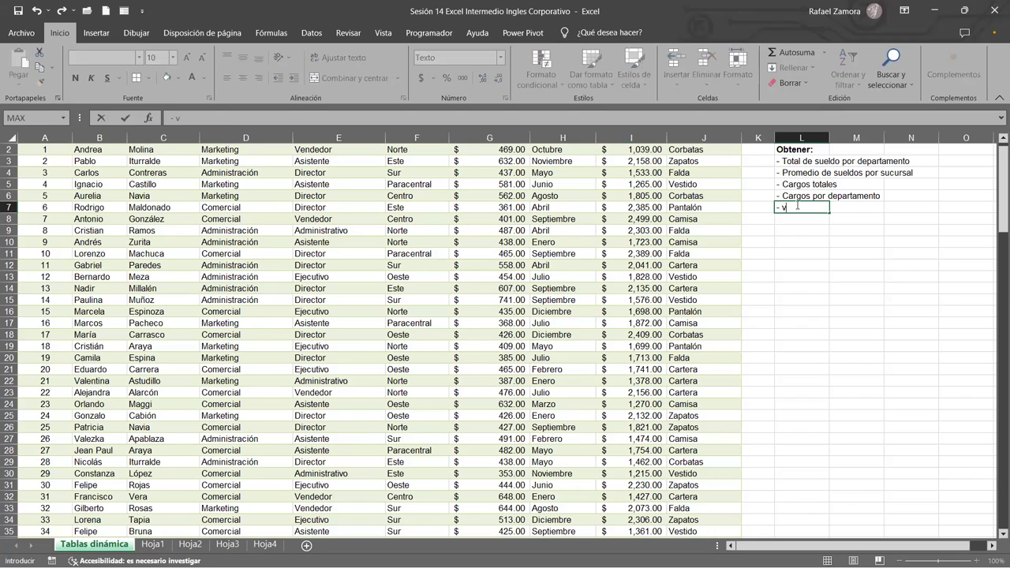
pyautogui.press('BackSpace')
pyautogui.write('cANTIDAD de ')
pyautogui.write('ventas r')
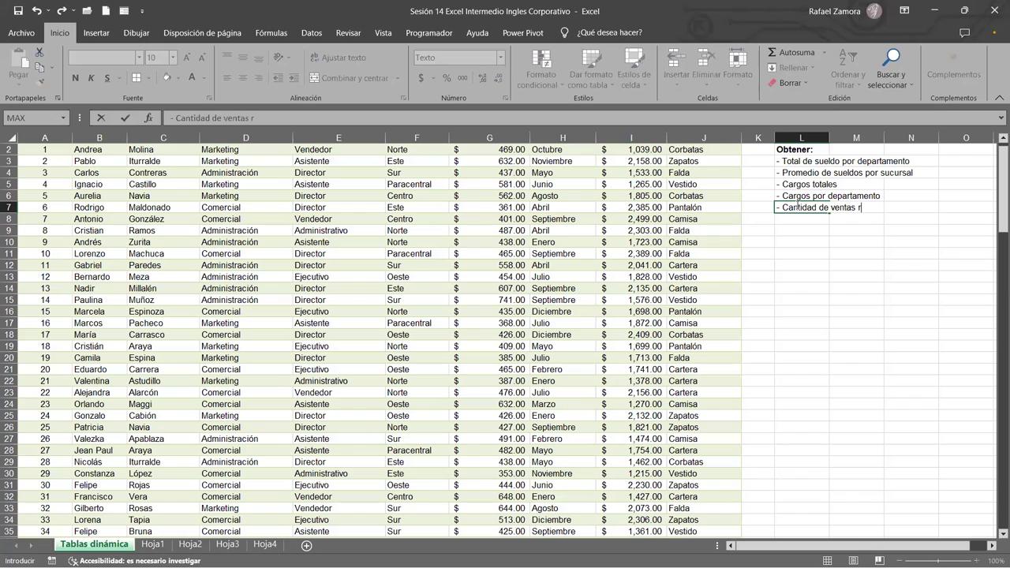
pyautogui.write('ealizadas por departamento')
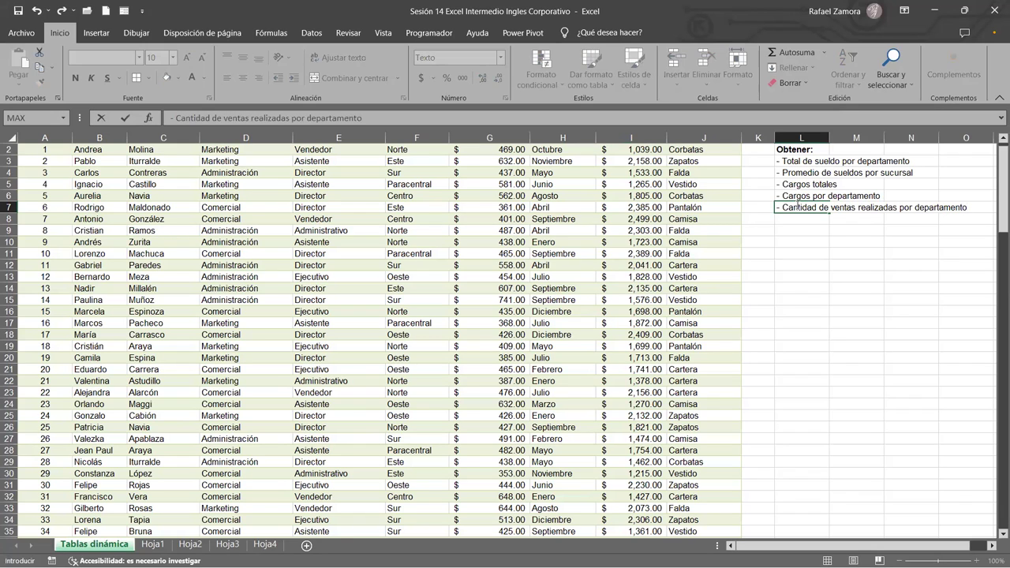
pyautogui.press('Return')
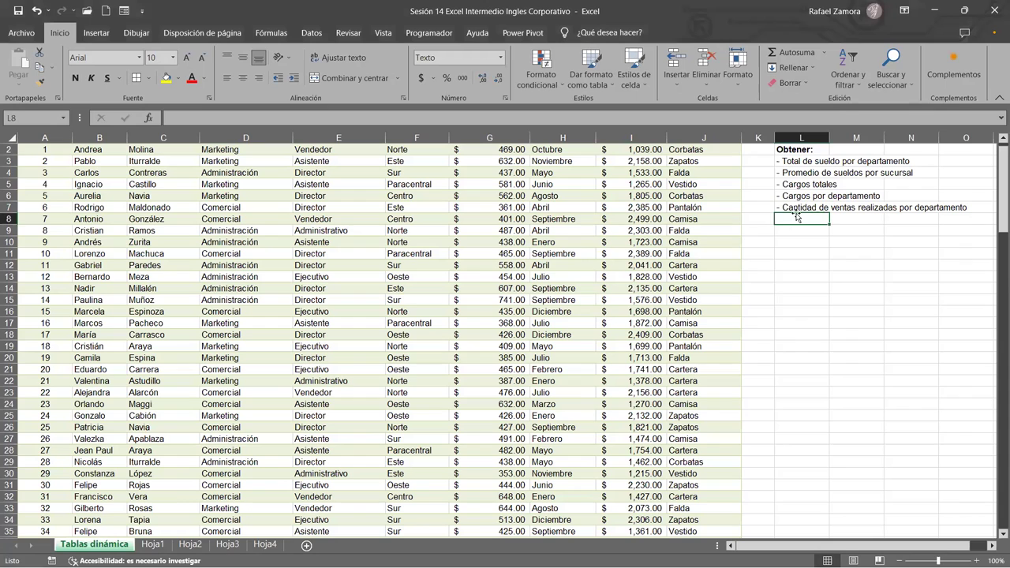
# - Copy that item into L8 and change 'departamento' to 'sucursales'
pyautogui.click(802, 209)
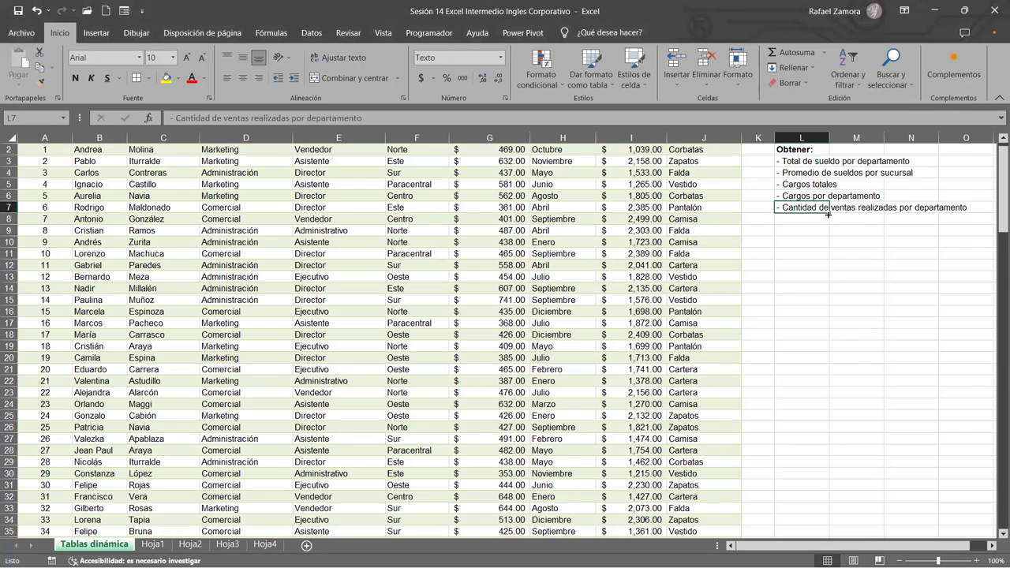
pyautogui.moveTo(827, 224); pyautogui.dragTo(827, 226)
pyautogui.click(824, 225)
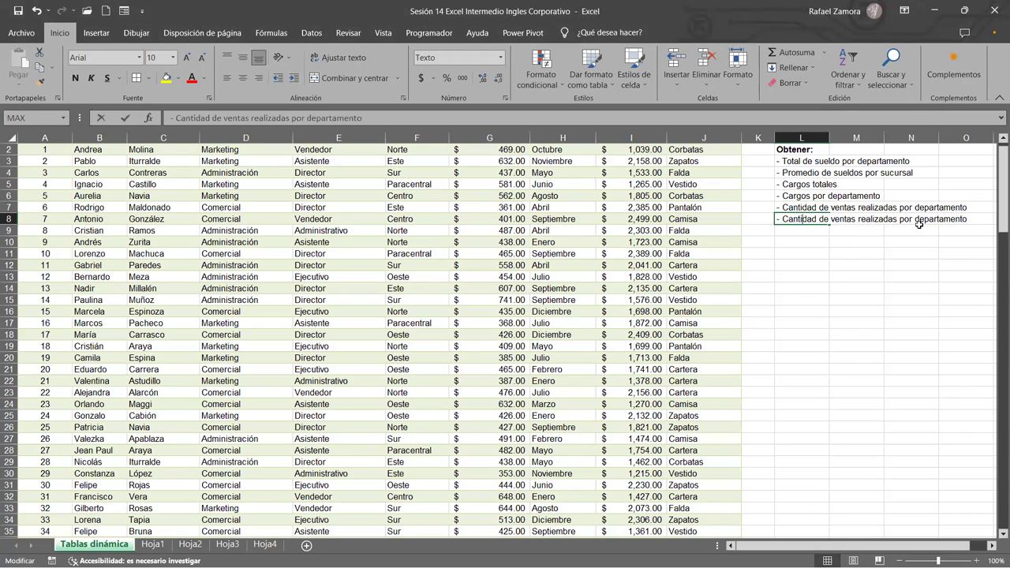
pyautogui.doubleClick(916, 218)
pyautogui.moveTo(916, 219); pyautogui.dragTo(995, 223)
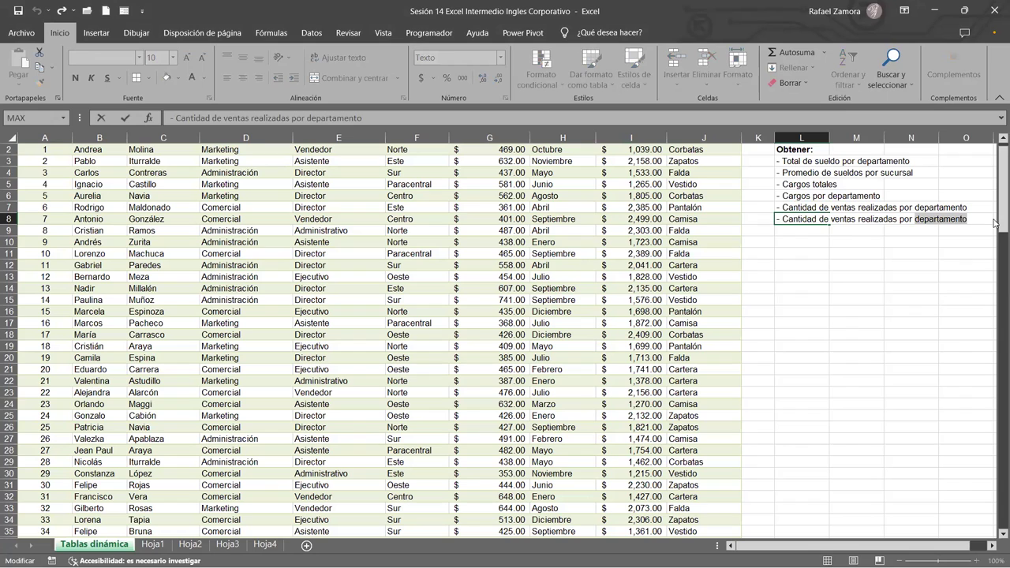
pyautogui.write('sucursales')
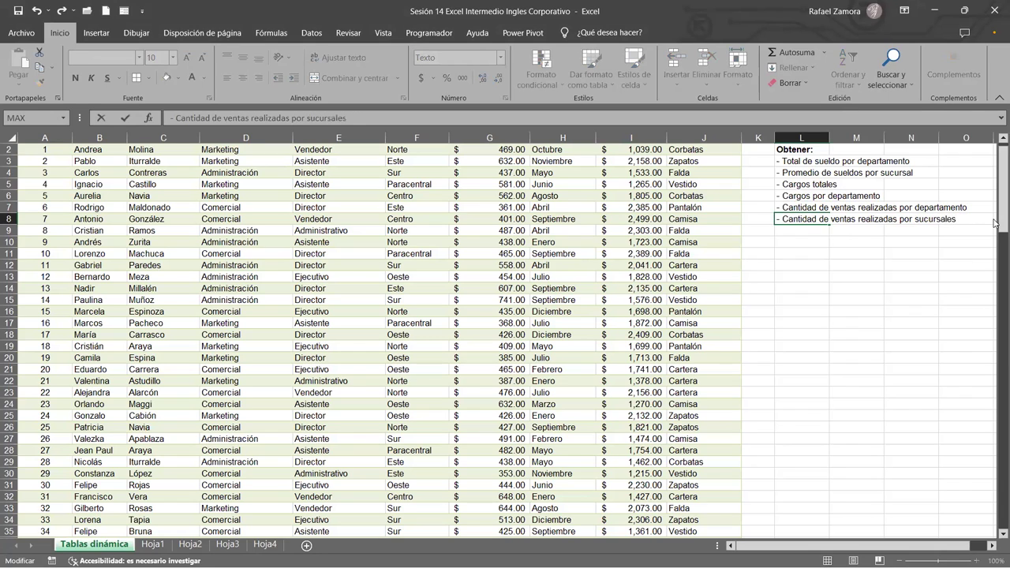
pyautogui.press('Return')
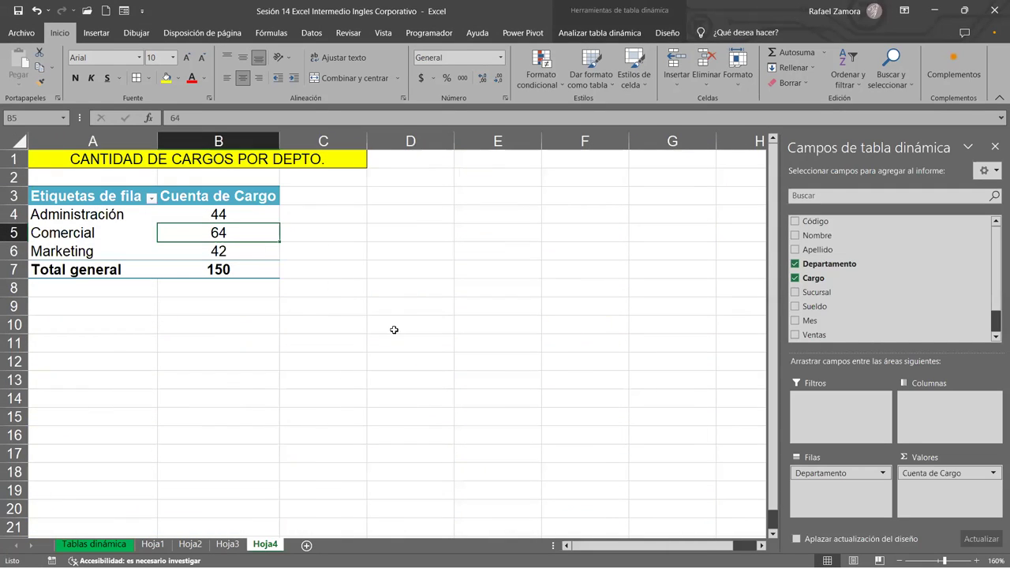
# - Return to the Tablas dinámica sheet and bring the employee data and Obtener list into view
pyautogui.click(317, 322)
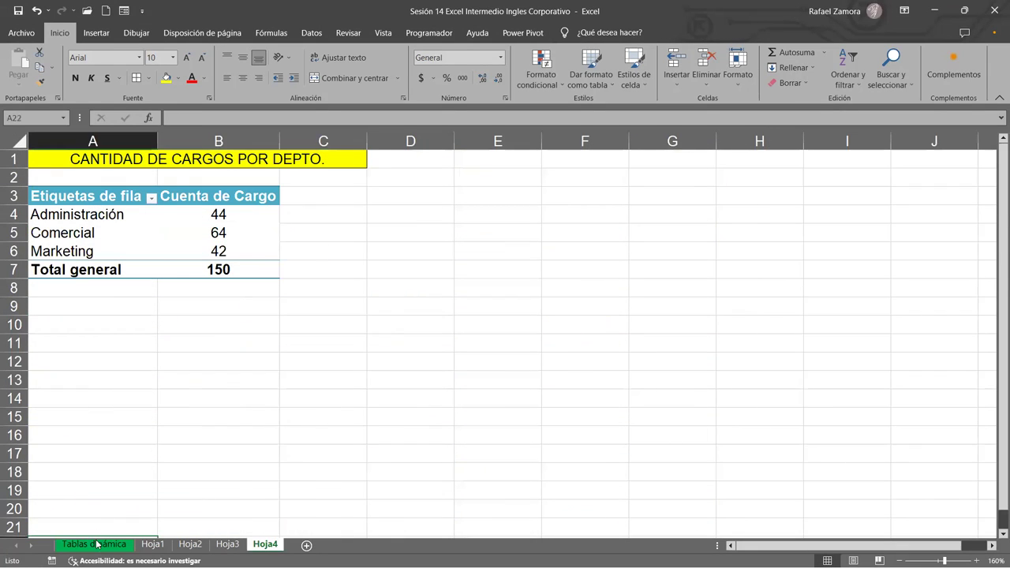
pyautogui.click(99, 544)
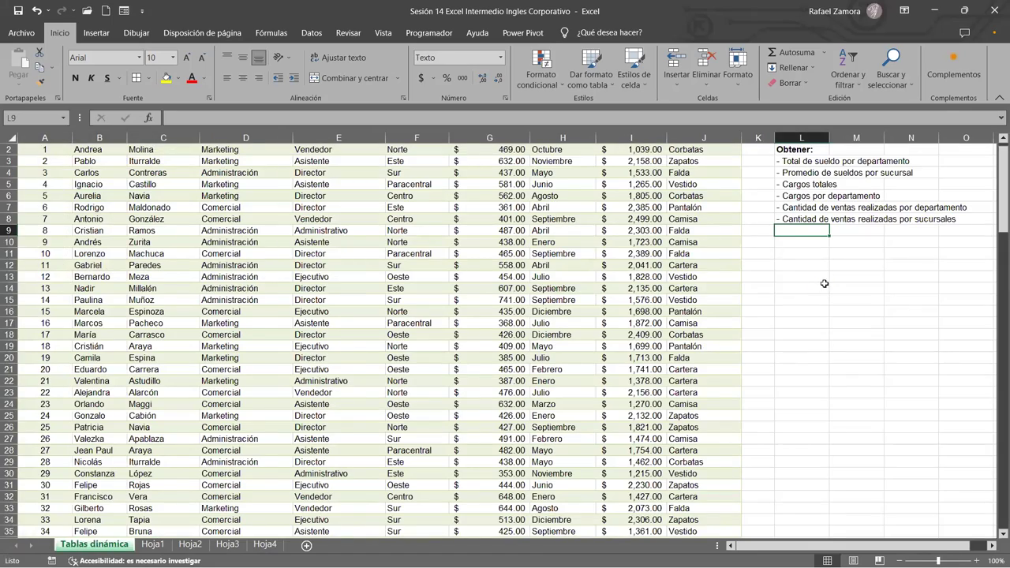
pyautogui.scroll(2, 825, 284)
pyautogui.hscroll(3, 859, 445)
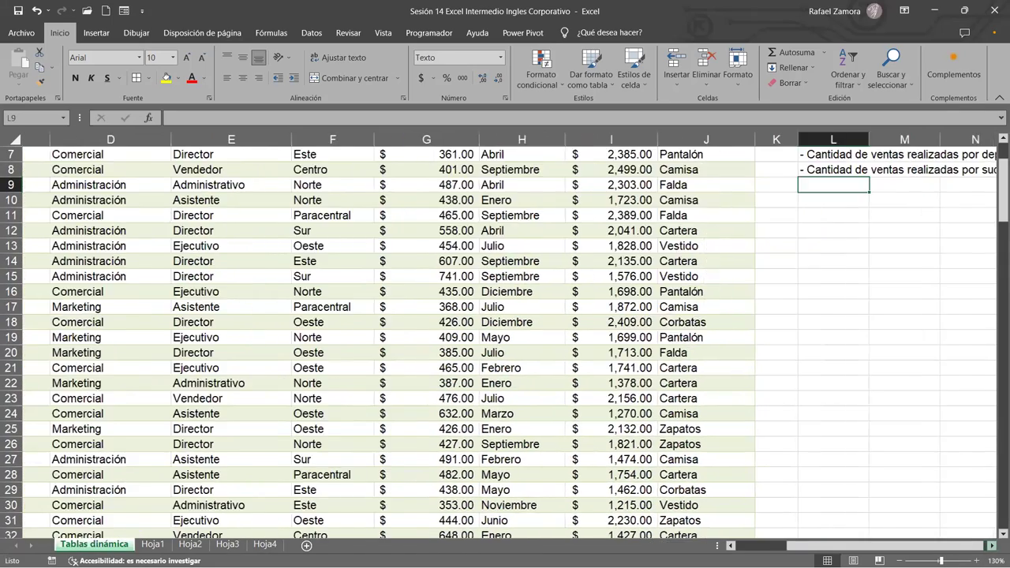
pyautogui.scroll(2, 617, 320)
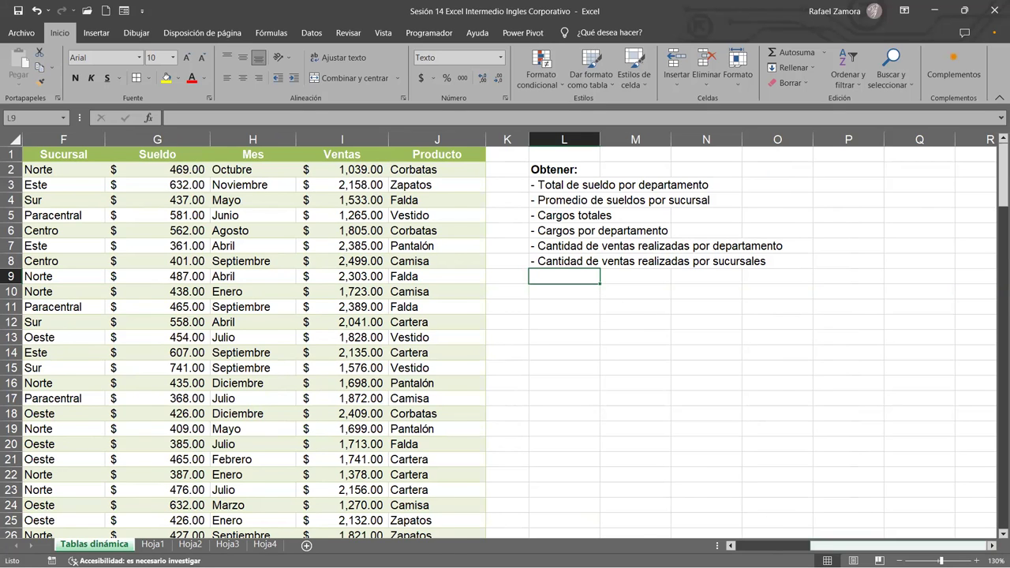
pyautogui.hscroll(-3, 868, 545)
pyautogui.hscroll(-1, 946, 545)
pyautogui.click(992, 546)
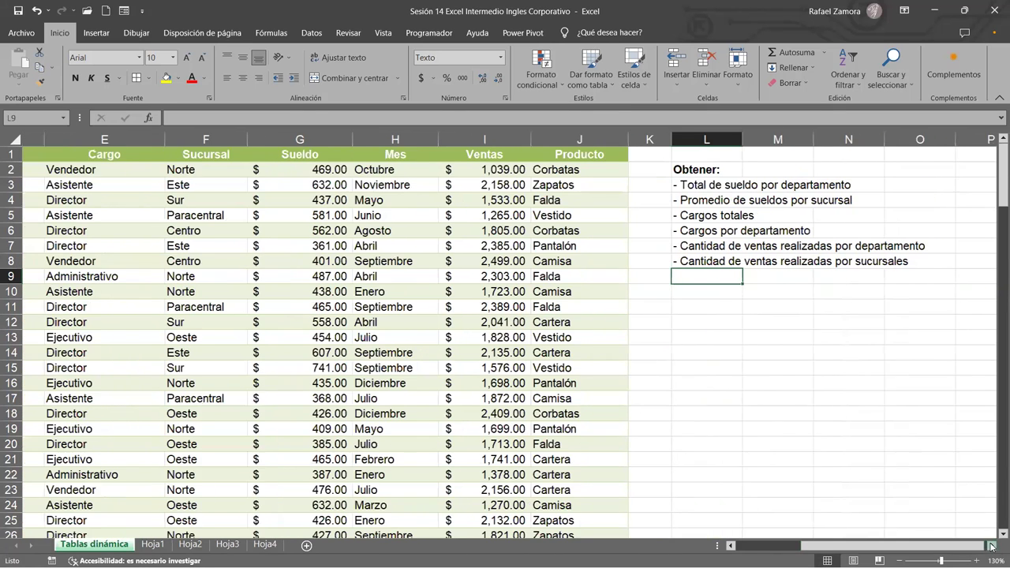
pyautogui.click(992, 545)
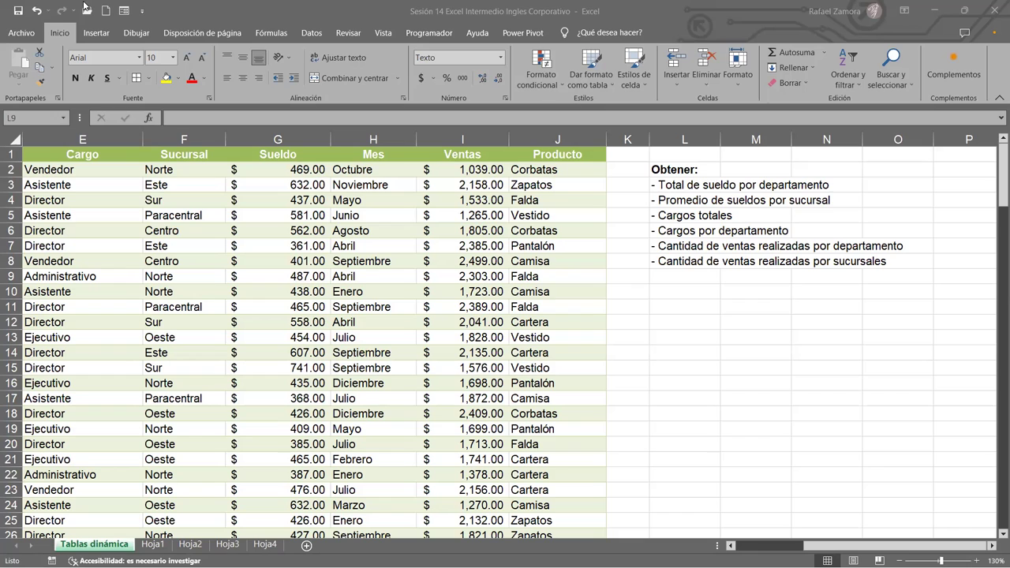
# - Enter '- Productos por sucursales' in L9, fixing the stray typed characters
pyautogui.click(676, 271)
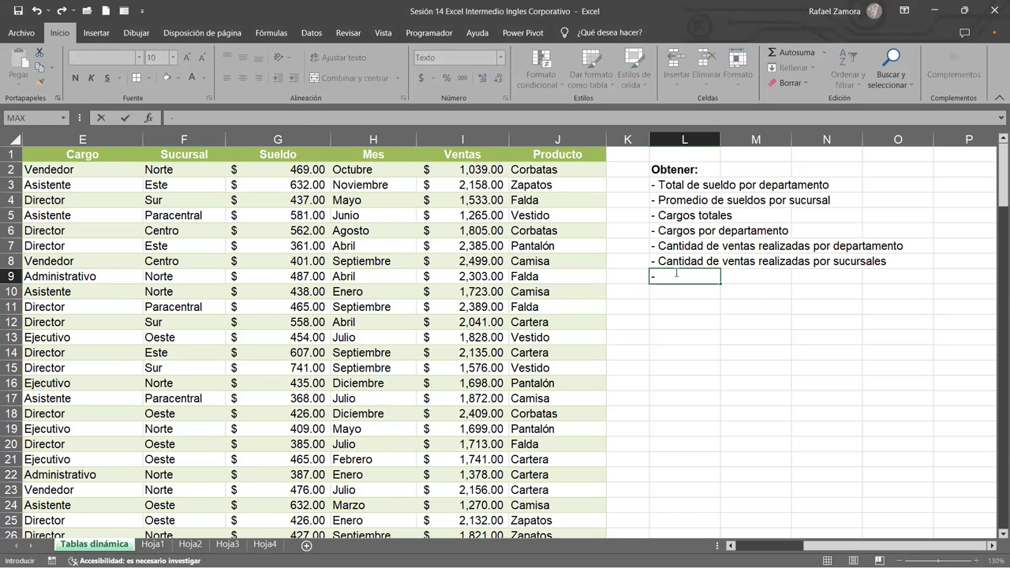
pyautogui.write('- Pr')
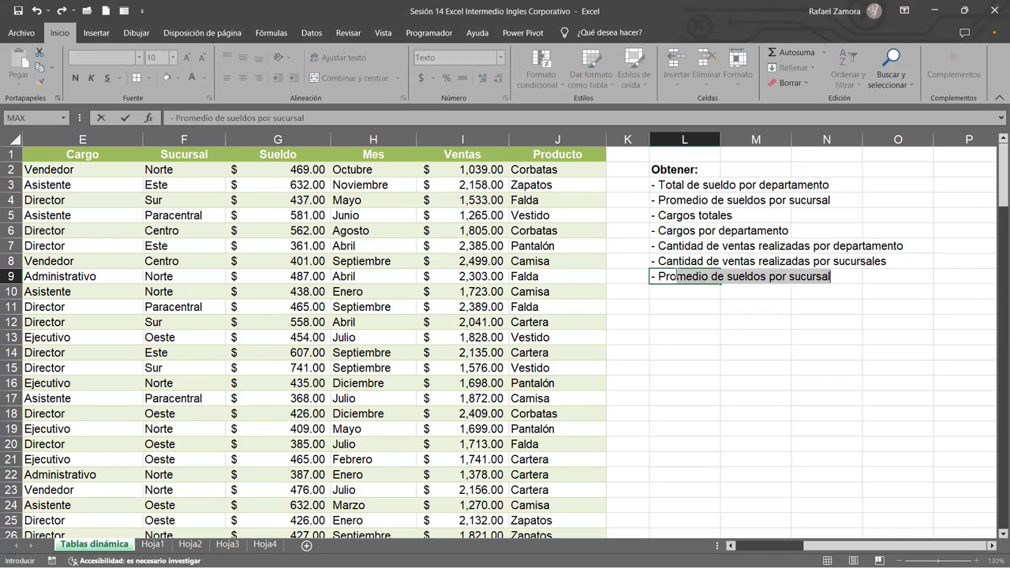
pyautogui.write('oduct')
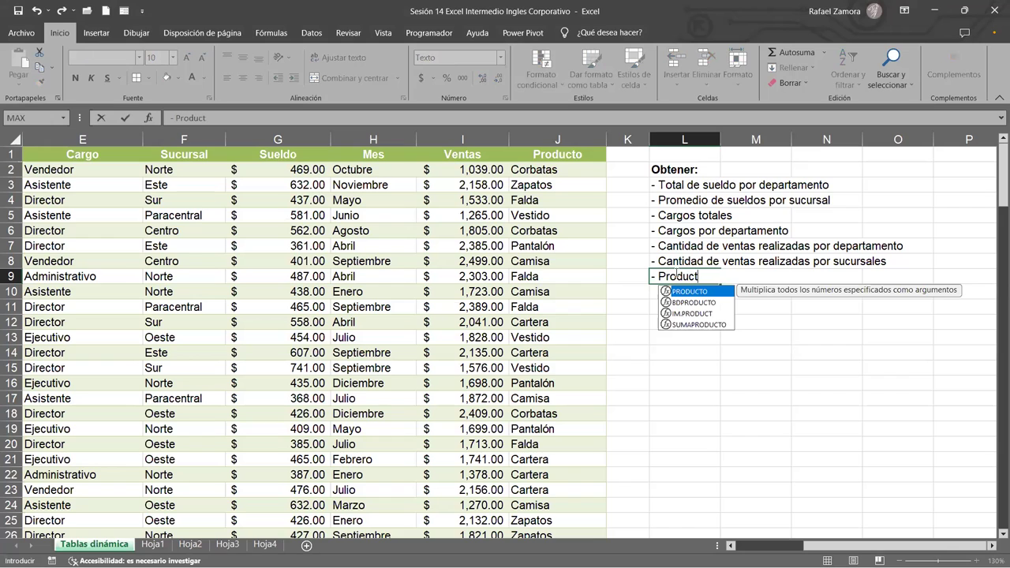
pyautogui.write('os por suc¿¿ursales')
pyautogui.press('BackSpace')
pyautogui.press('BackSpace')
pyautogui.press('BackSpace')
pyautogui.press('BackSpace')
pyautogui.press('BackSpace')
pyautogui.press('BackSpace')
pyautogui.press('BackSpace')
pyautogui.press('BackSpace')
pyautogui.press('BackSpace')
pyautogui.write('ursales')
pyautogui.press('Return')
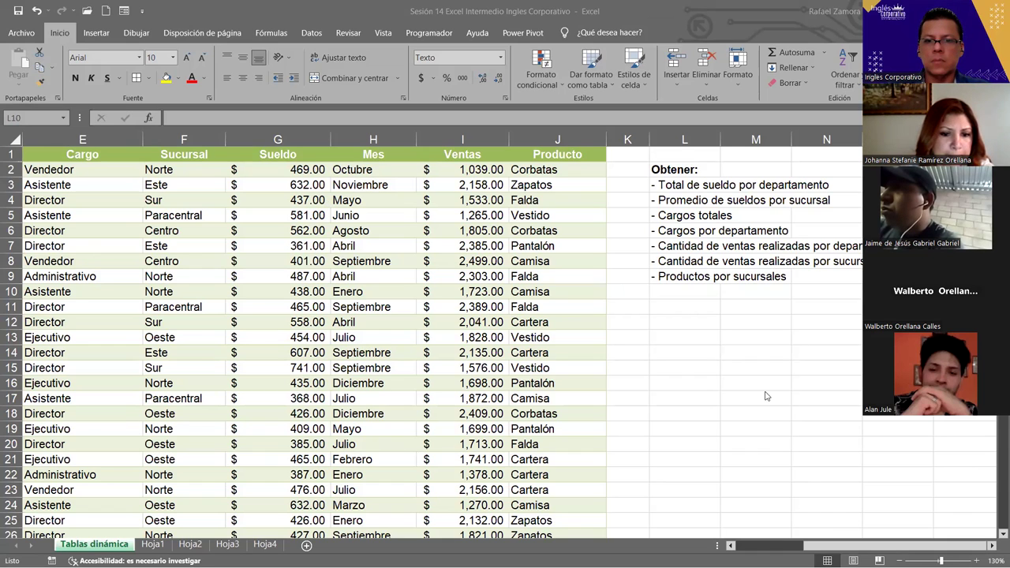
# - Apply Tachado strikethrough to L3:L6, Total de sueldo through Cargos por departamento
pyautogui.hotkey('alt', 'Tab')
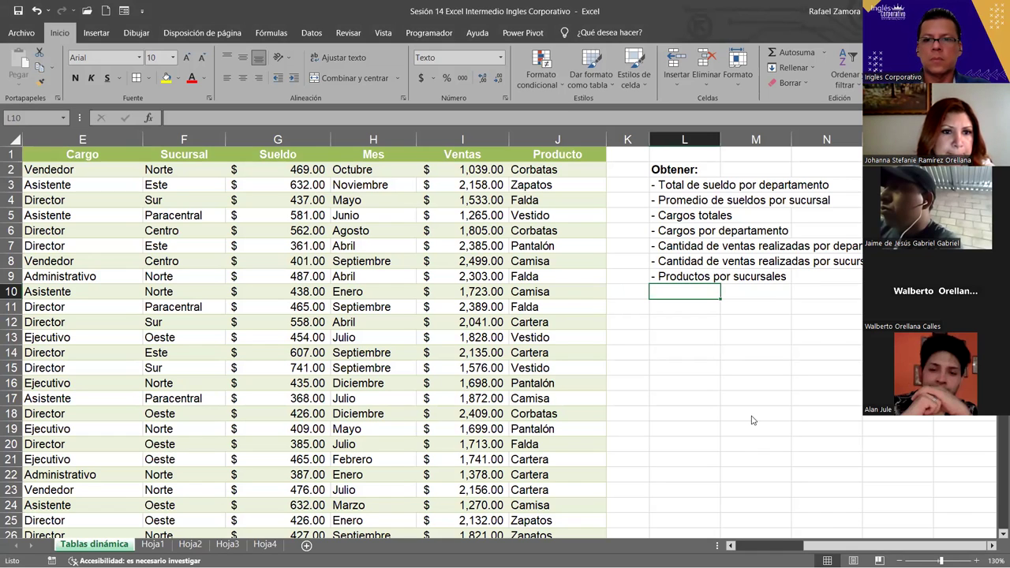
pyautogui.moveTo(656, 185); pyautogui.dragTo(667, 232)
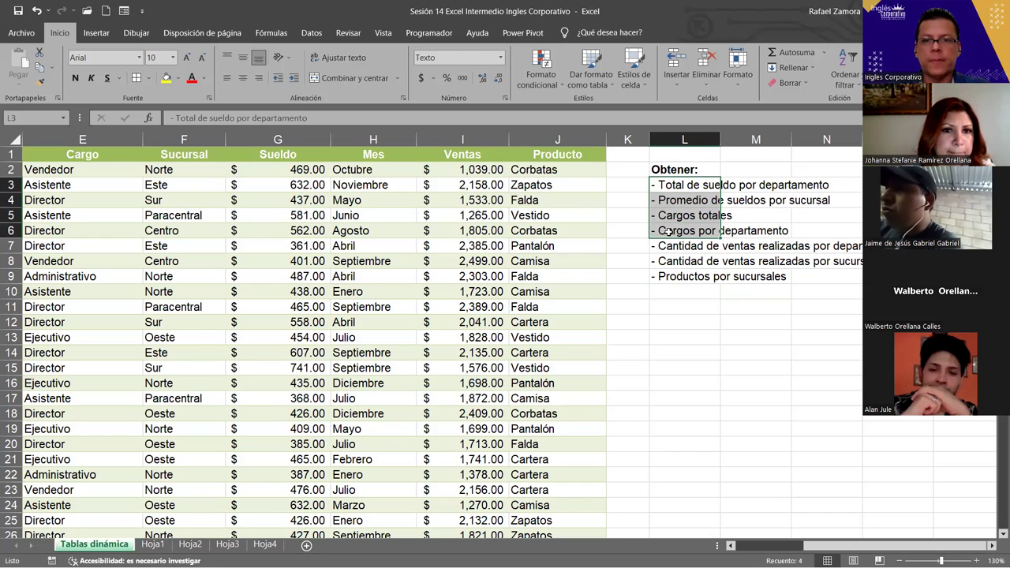
pyautogui.hotkey('ctrl', '1')
pyautogui.click(328, 121)
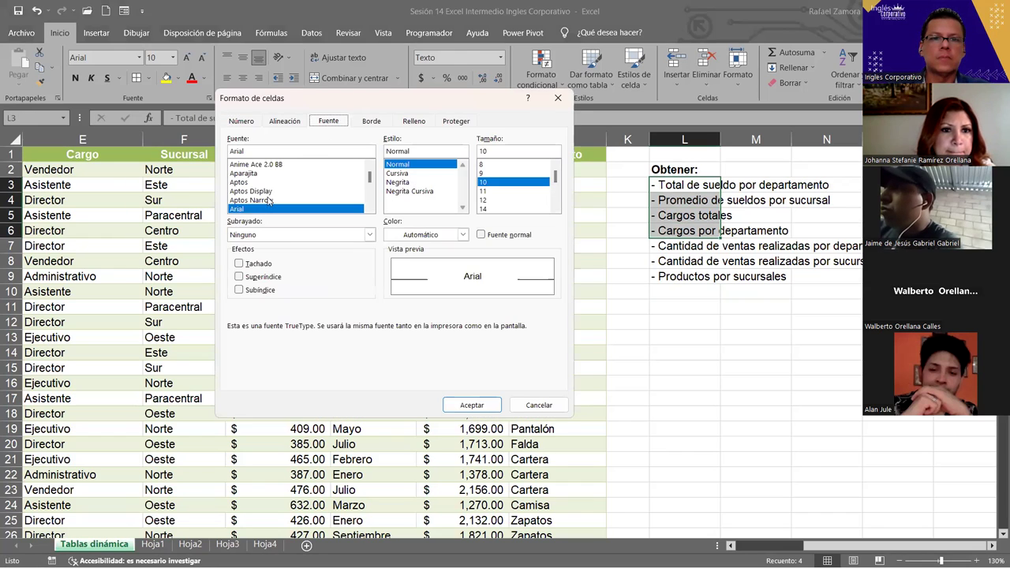
pyautogui.click(257, 265)
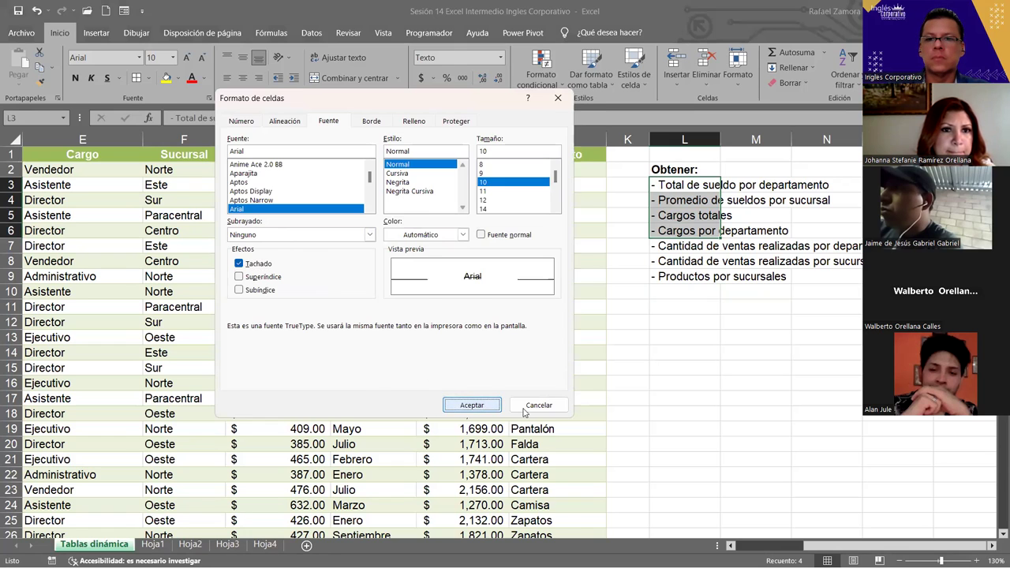
pyautogui.press('Return')
pyautogui.click(726, 265)
pyautogui.moveTo(692, 247); pyautogui.dragTo(690, 292)
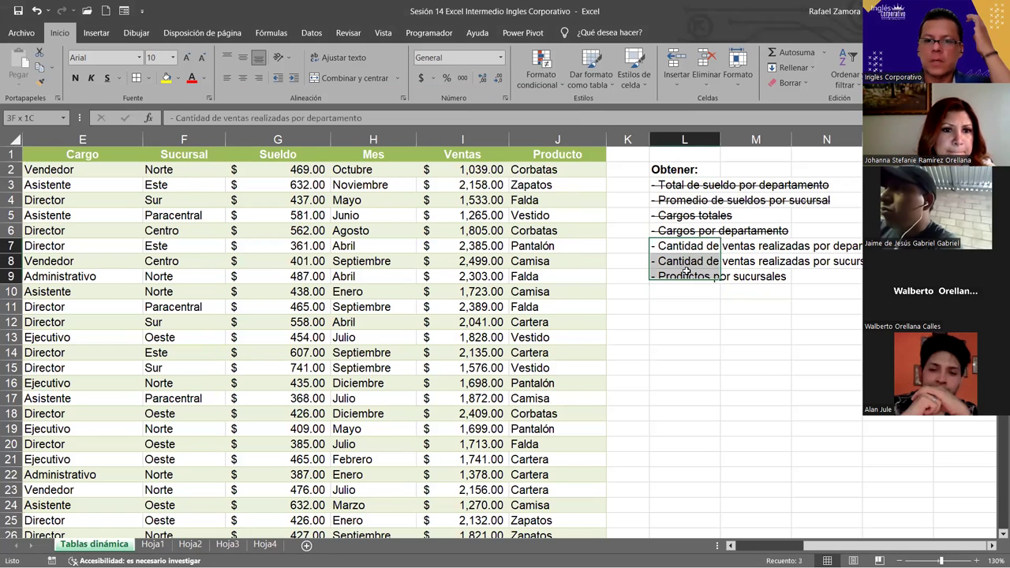
pyautogui.click(689, 311)
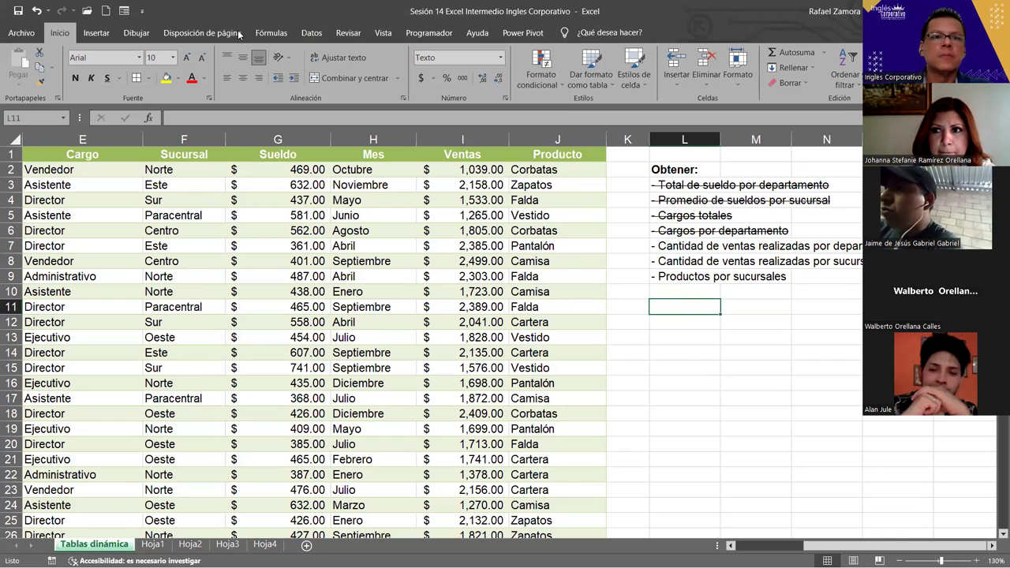
# - Insert red-outline WordArt reading 'EN PRACTICA' and drag it beneath the Obtener list
pyautogui.click(112, 35)
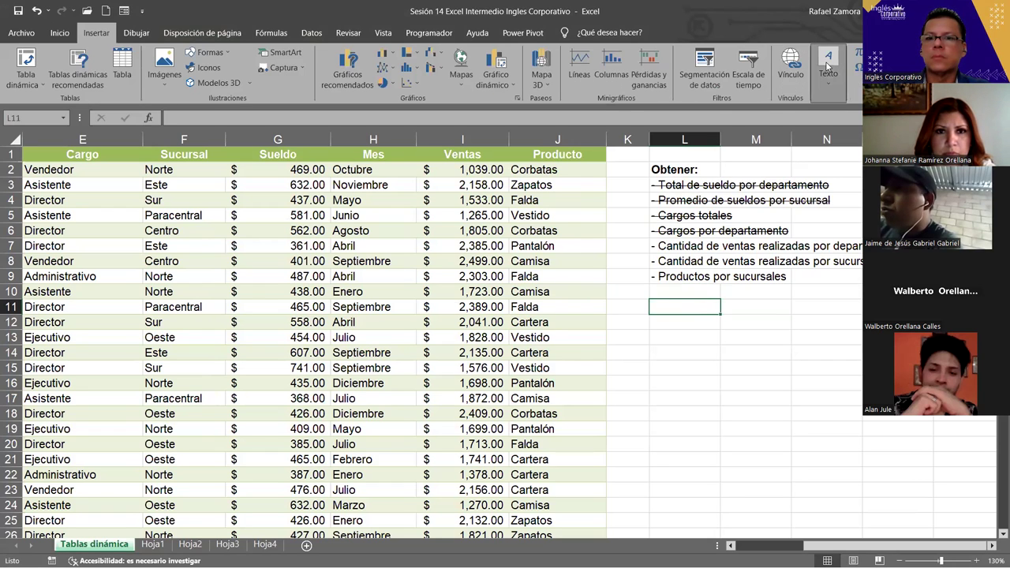
pyautogui.click(826, 66)
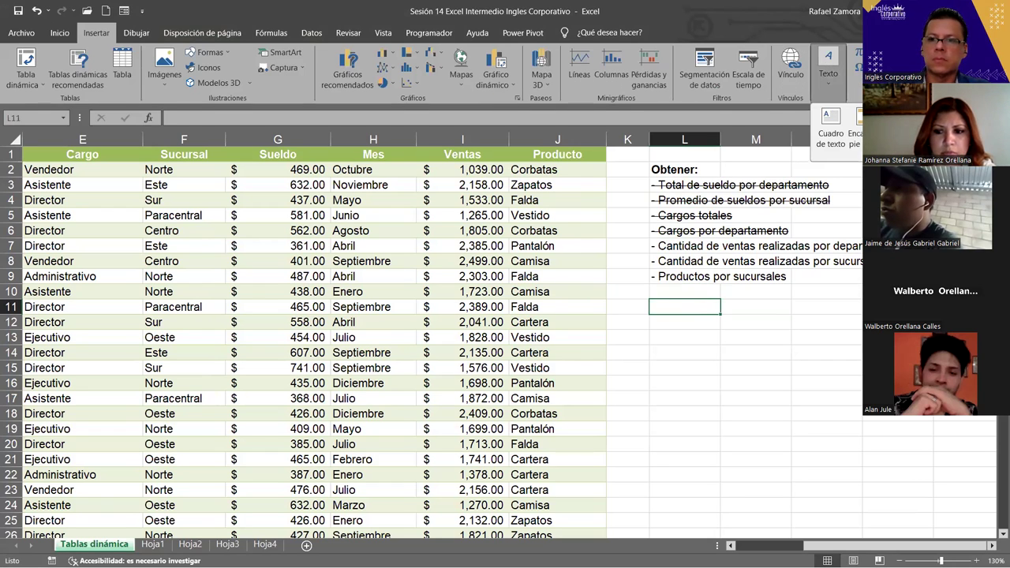
pyautogui.click(880, 126)
pyautogui.click(830, 169)
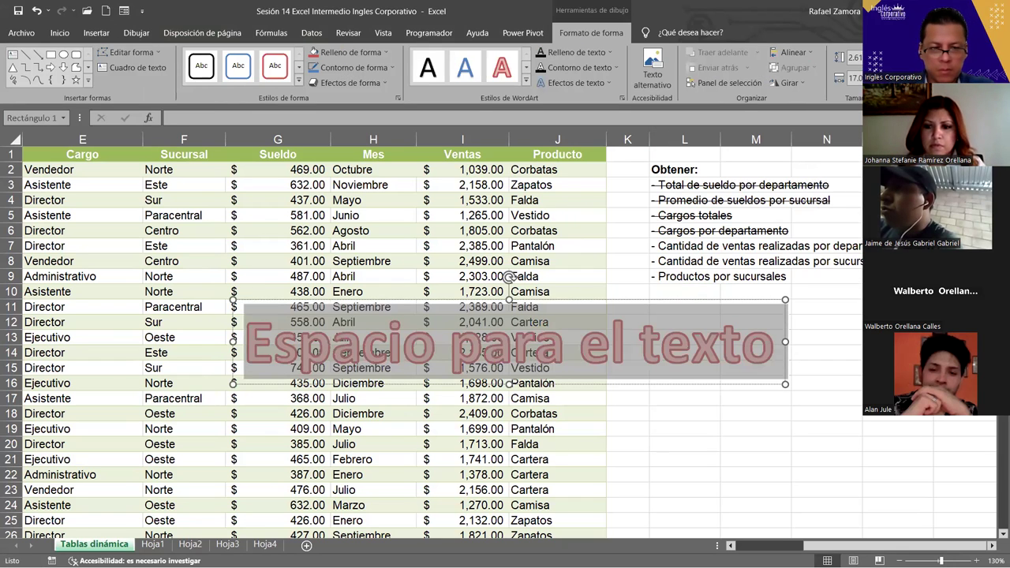
pyautogui.write('EN PRA')
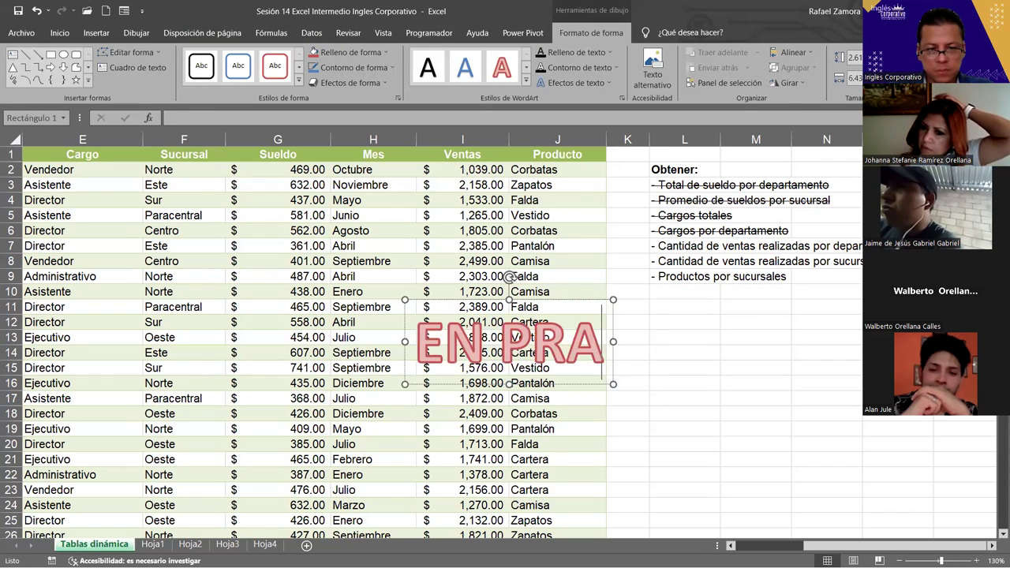
pyautogui.write('CTICA')
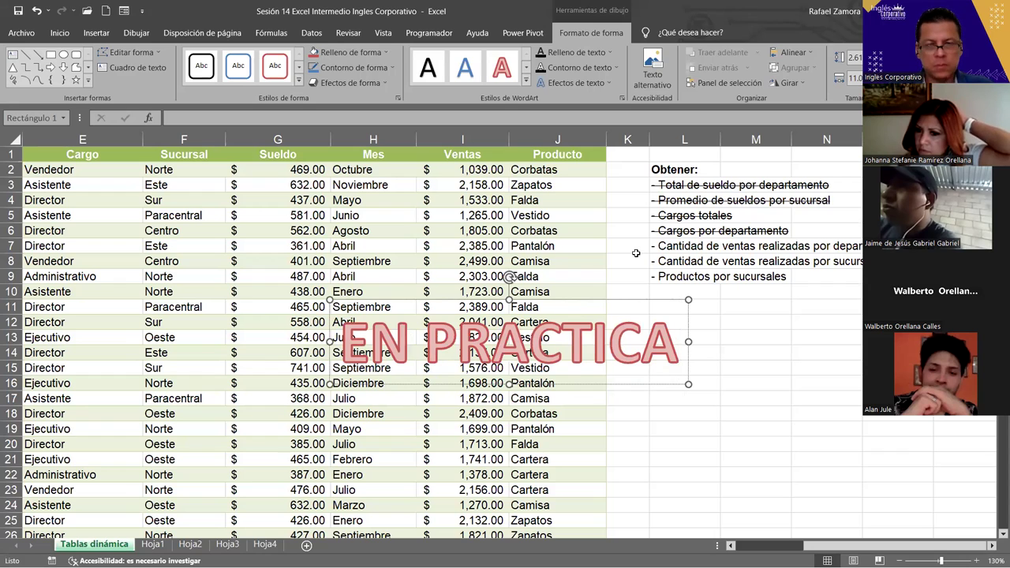
pyautogui.moveTo(572, 303)
pyautogui.mouseDown()
pyautogui.moveTo(763, 405)
pyautogui.moveTo(844, 398)
pyautogui.mouseUp()
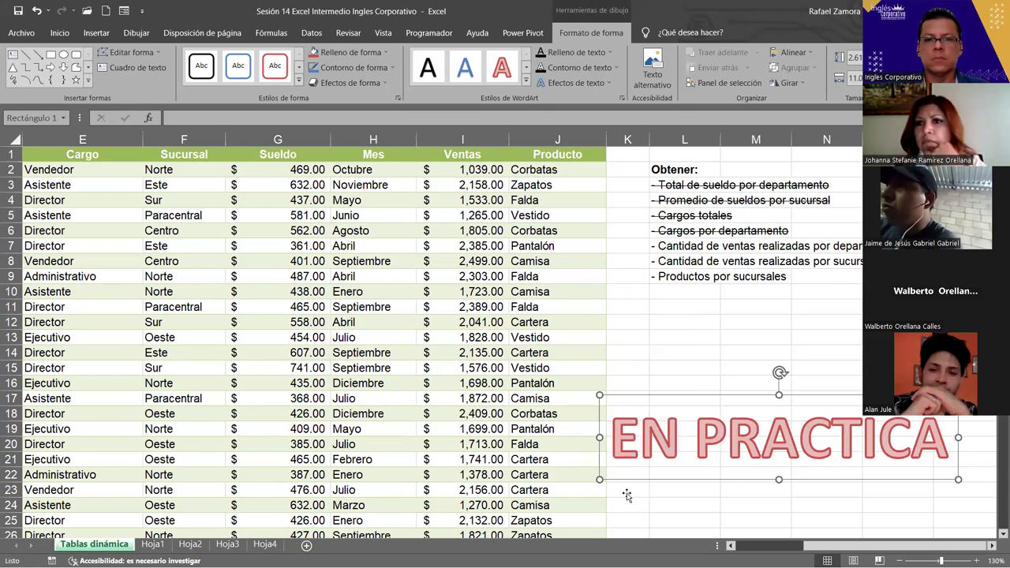
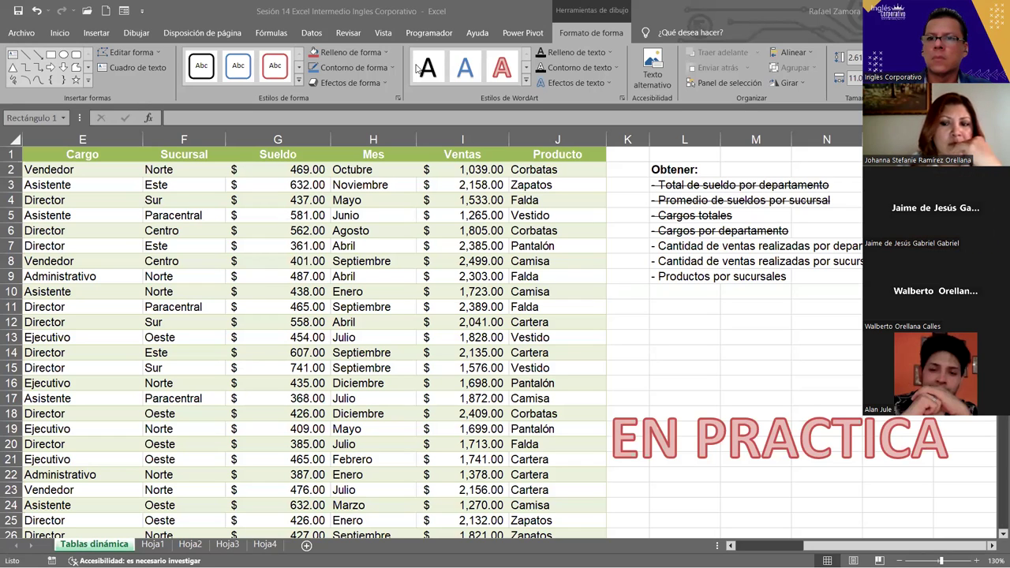
# - Look back through Hoja4 to Hoja2 and inspect the average salary pivot's fields
pyautogui.click(416, 68)
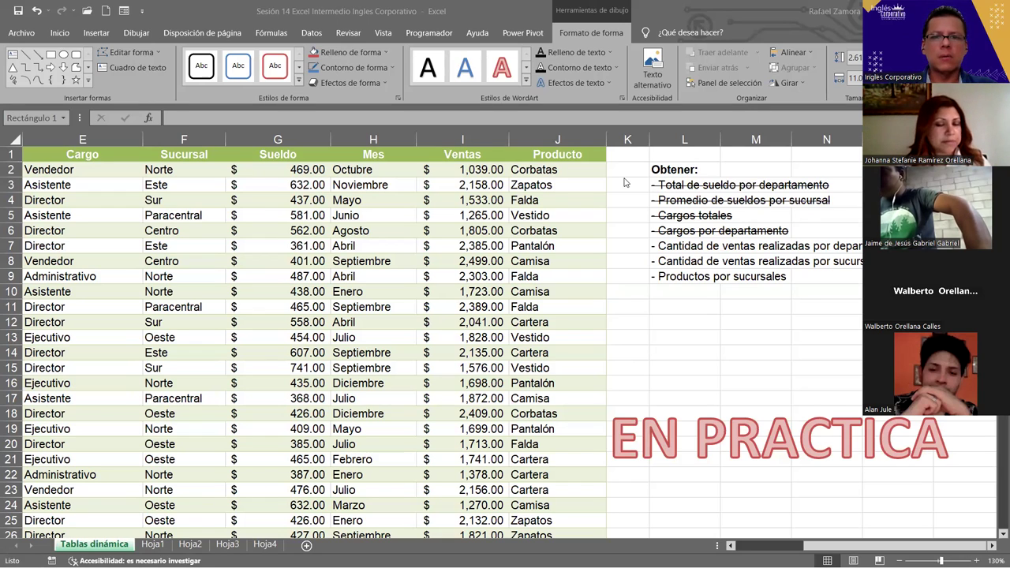
pyautogui.click(264, 544)
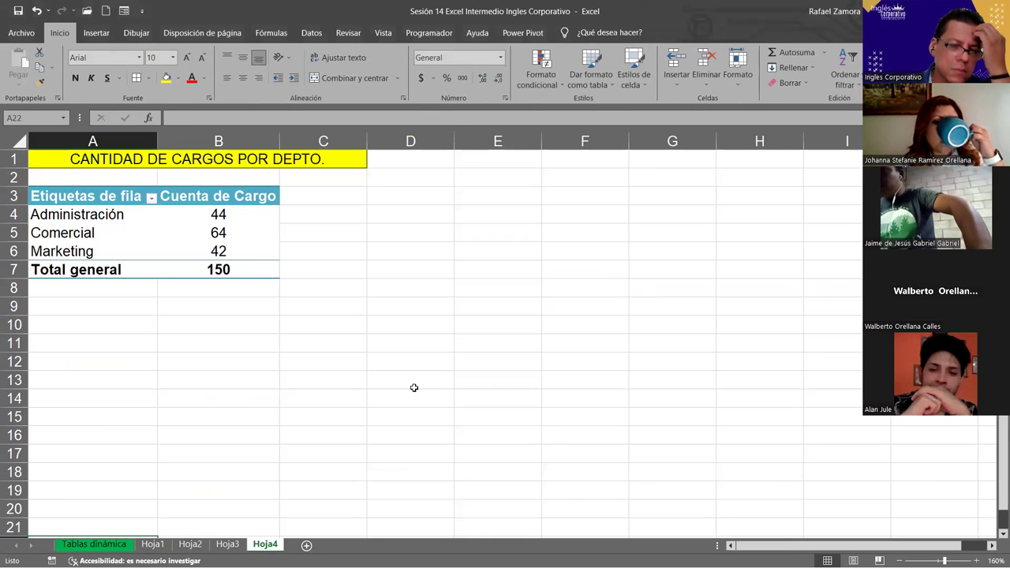
pyautogui.hotkey('ctrl', 'pageup')
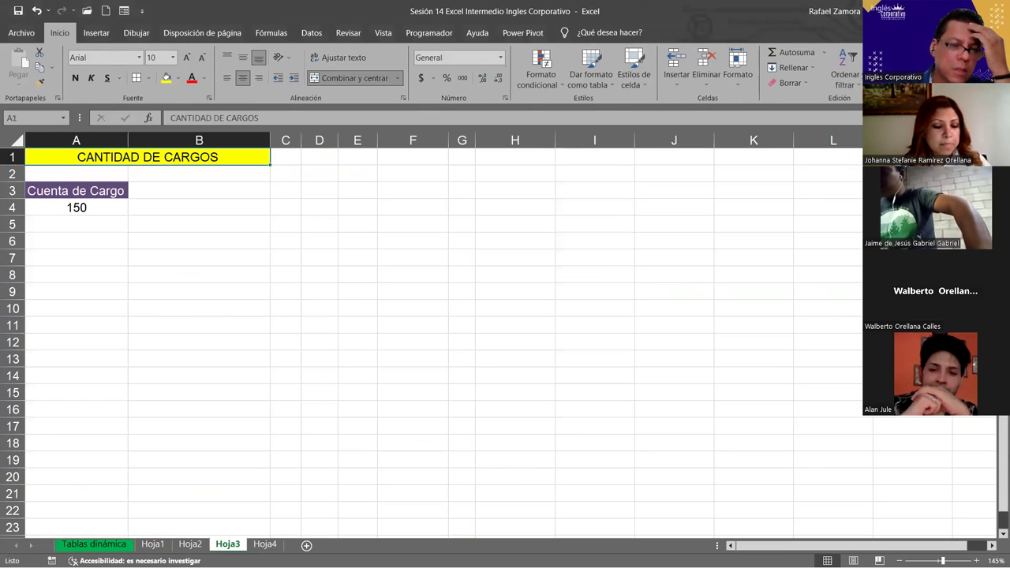
pyautogui.hotkey('ctrl', 'pageup')
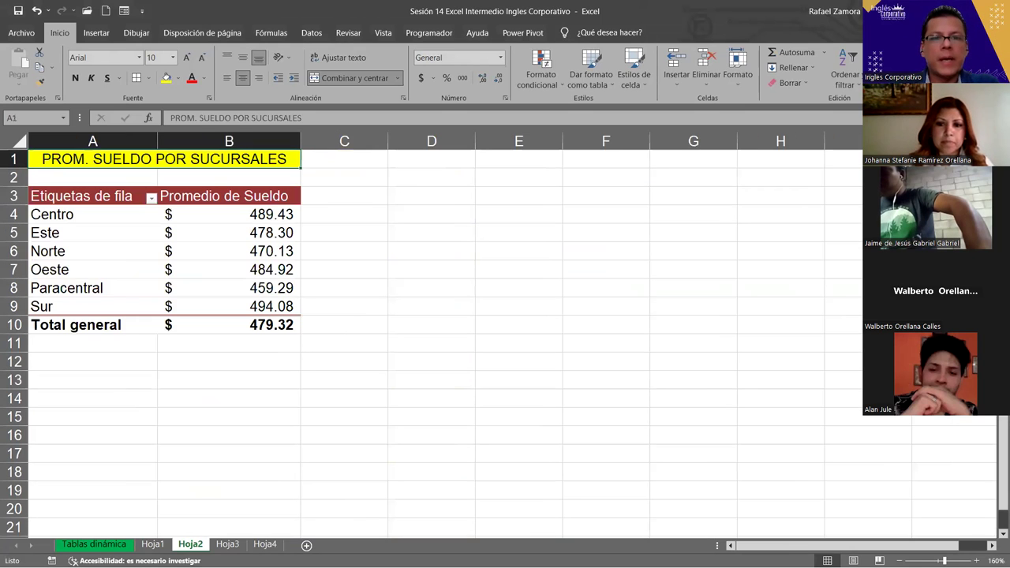
pyautogui.click(271, 405)
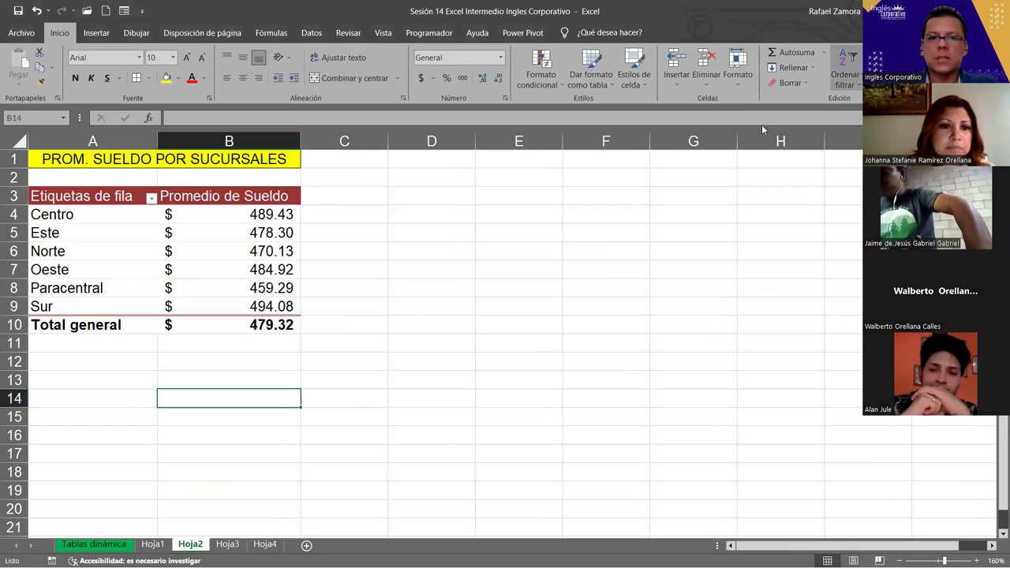
pyautogui.click(606, 233)
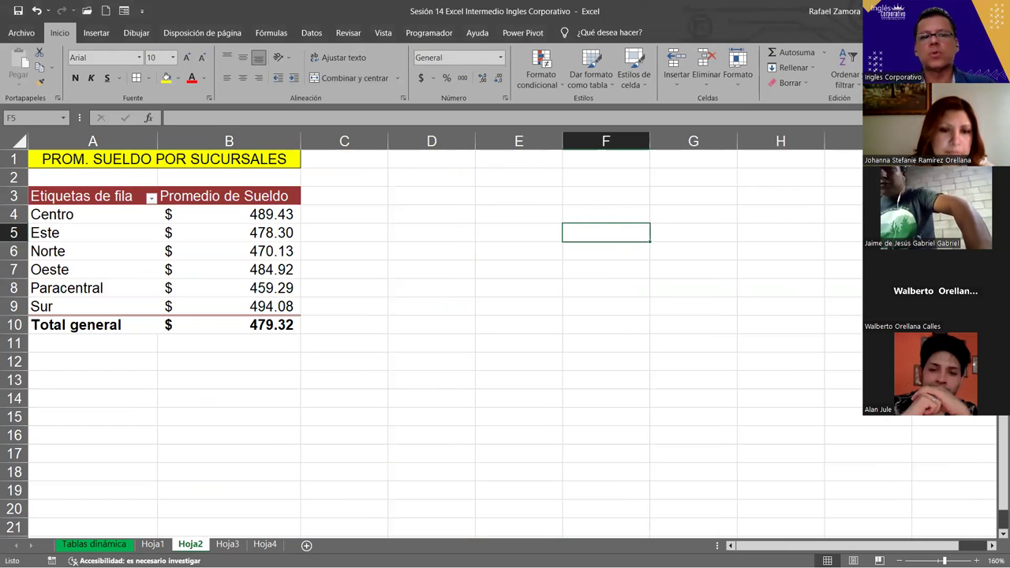
pyautogui.click(258, 215)
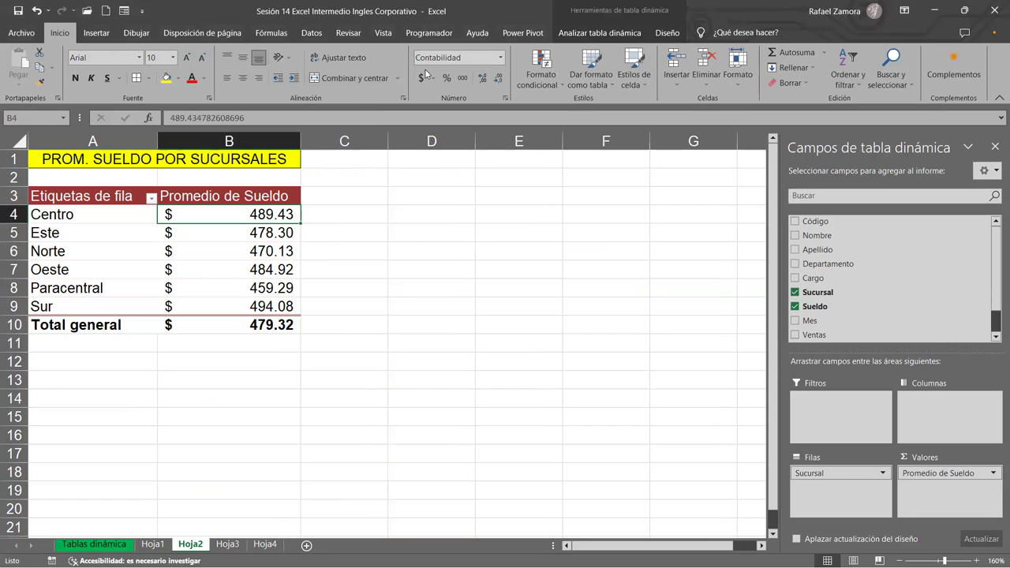
pyautogui.click(252, 238)
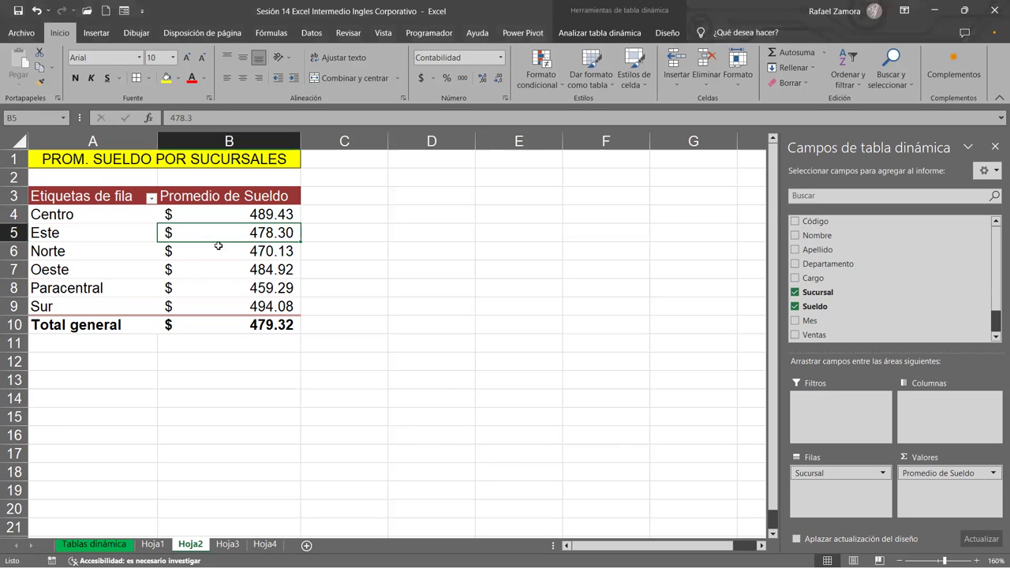
pyautogui.click(430, 280)
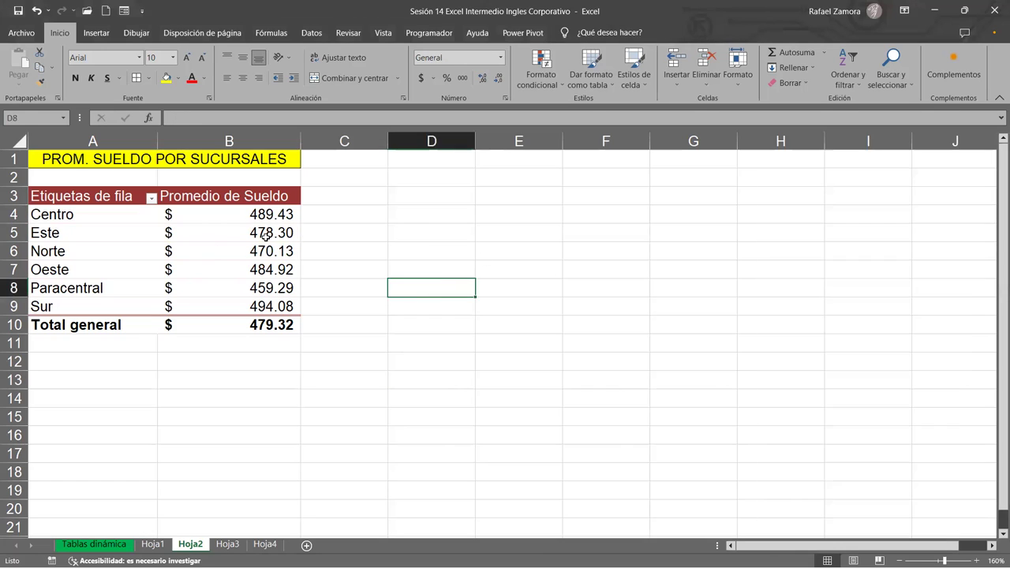
pyautogui.click(266, 235)
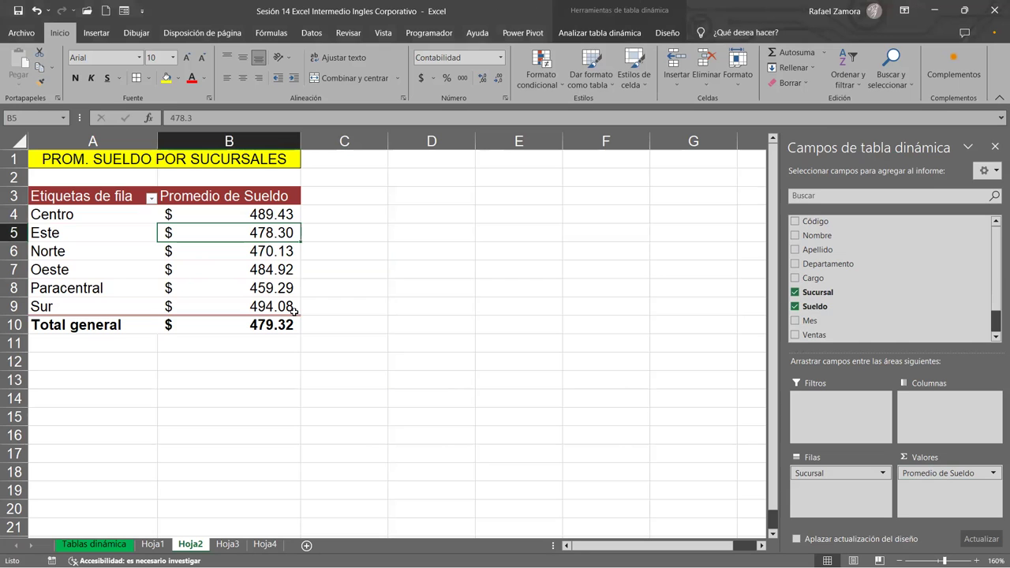
pyautogui.click(139, 390)
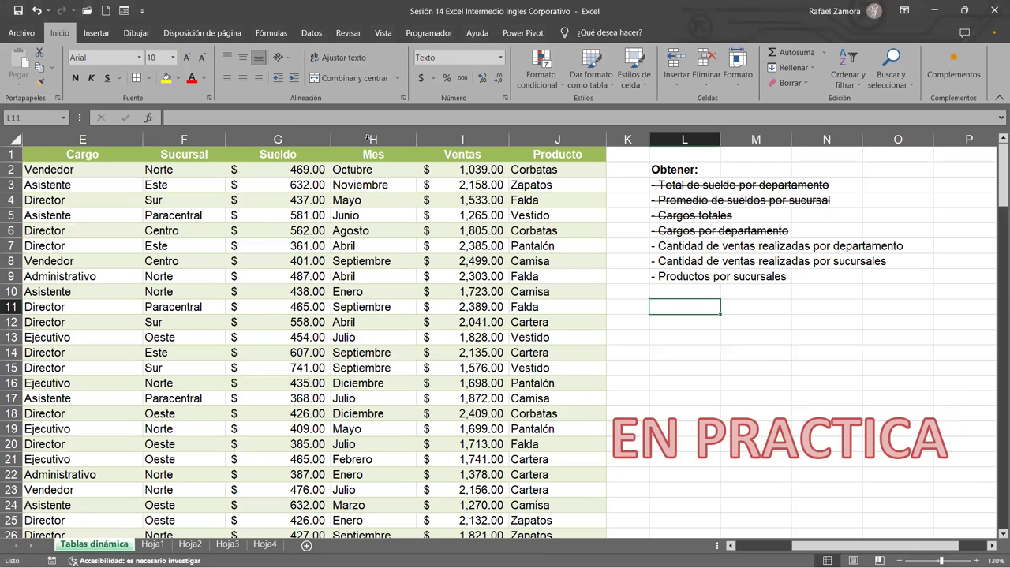
# - Insert a pivot table from the sales data table at cell N13 on the existing sheet
pyautogui.click(362, 263)
pyautogui.click(97, 33)
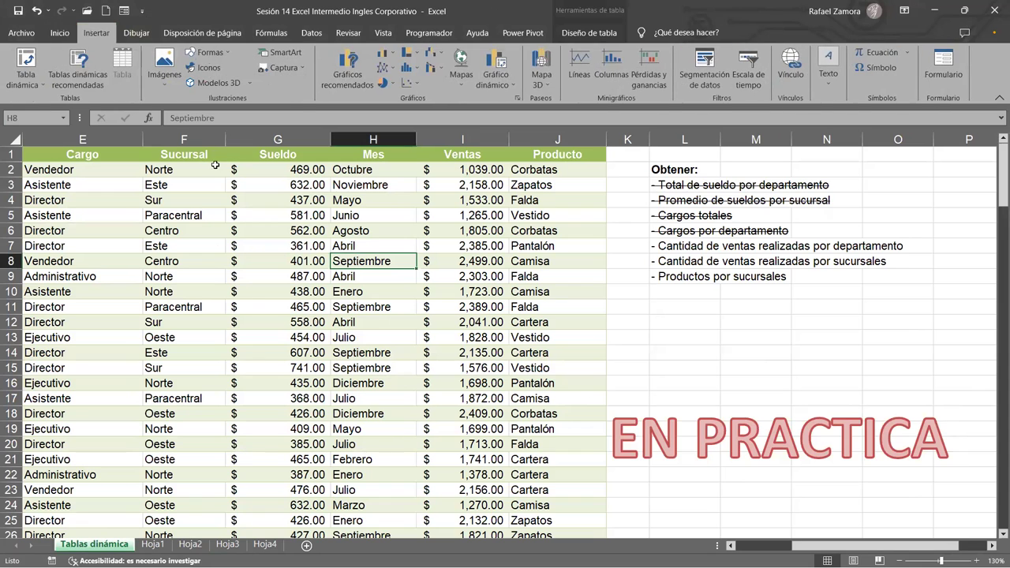
pyautogui.click(28, 61)
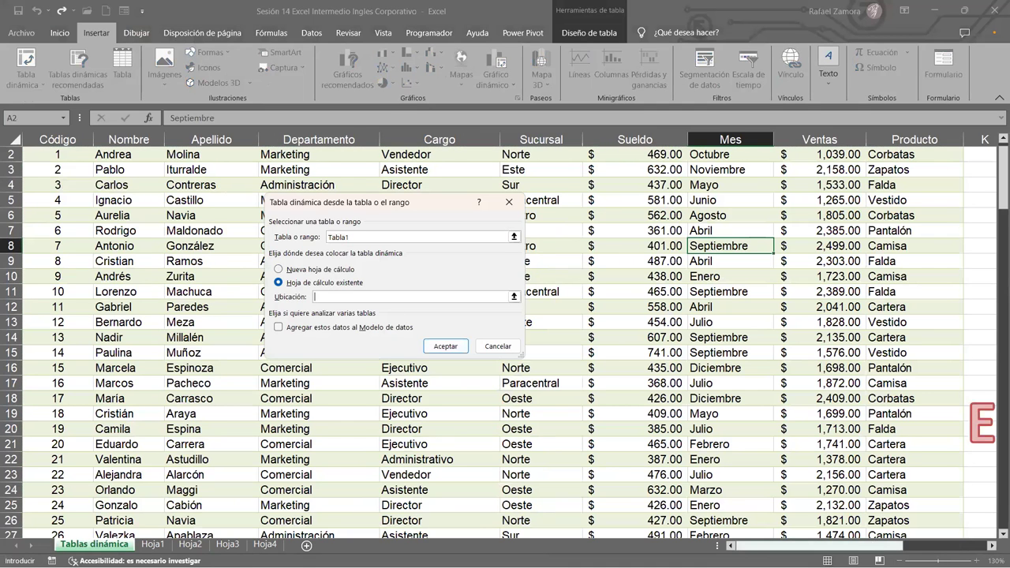
pyautogui.hscroll(3, 745, 392)
pyautogui.click(624, 322)
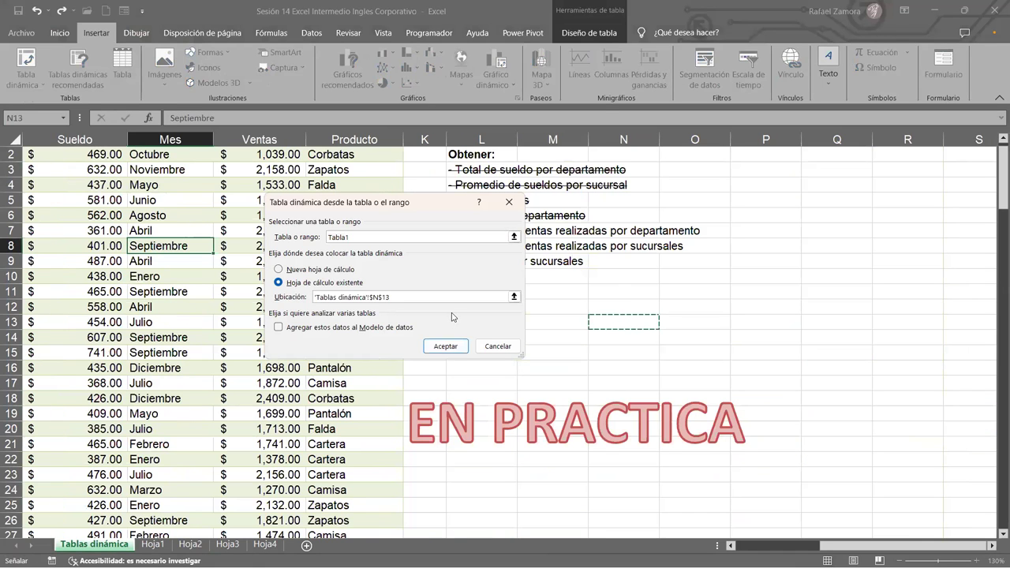
pyautogui.click(445, 345)
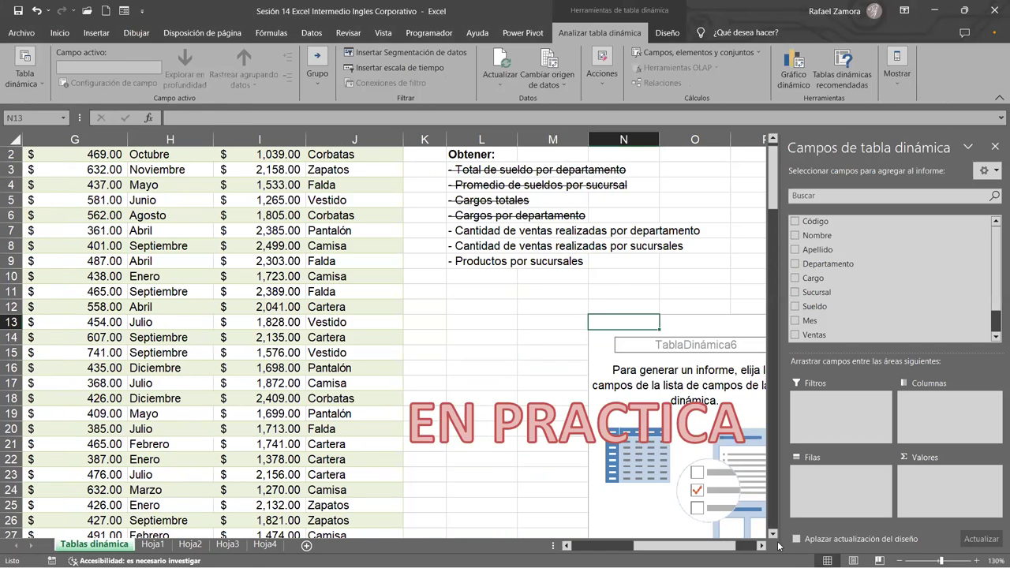
# - Sum Ventas in the new pivot with Departamento as rows and Sucursal as columns
pyautogui.click(760, 545)
pyautogui.click(759, 545)
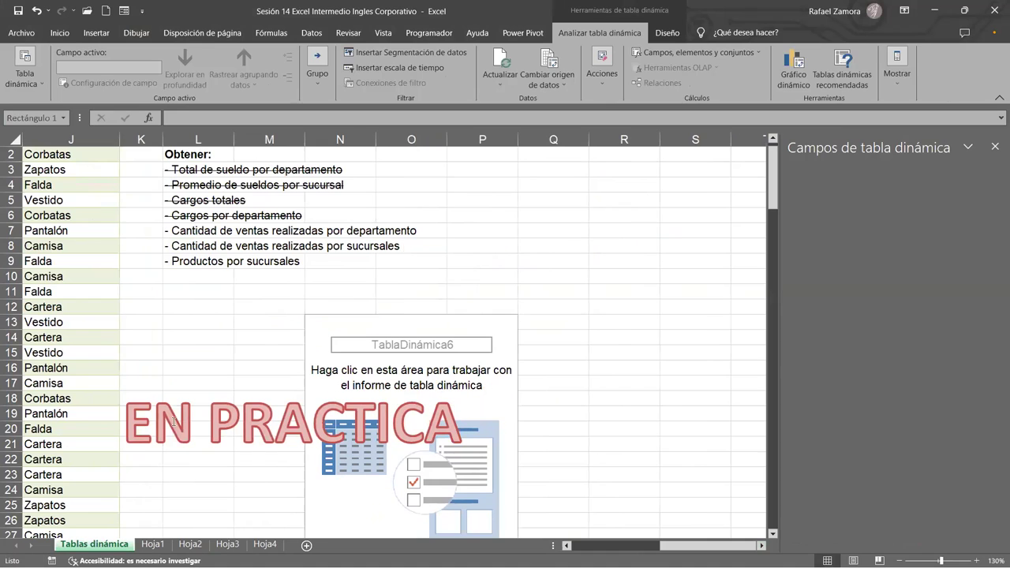
pyautogui.click(155, 389)
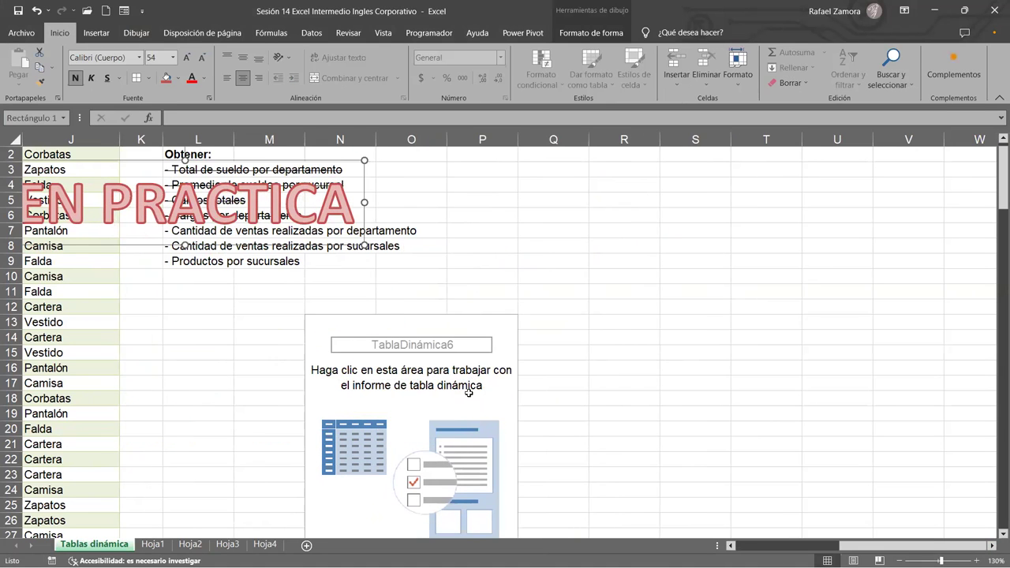
pyautogui.click(469, 394)
pyautogui.moveTo(805, 333); pyautogui.dragTo(947, 483)
pyautogui.moveTo(829, 263); pyautogui.dragTo(841, 481)
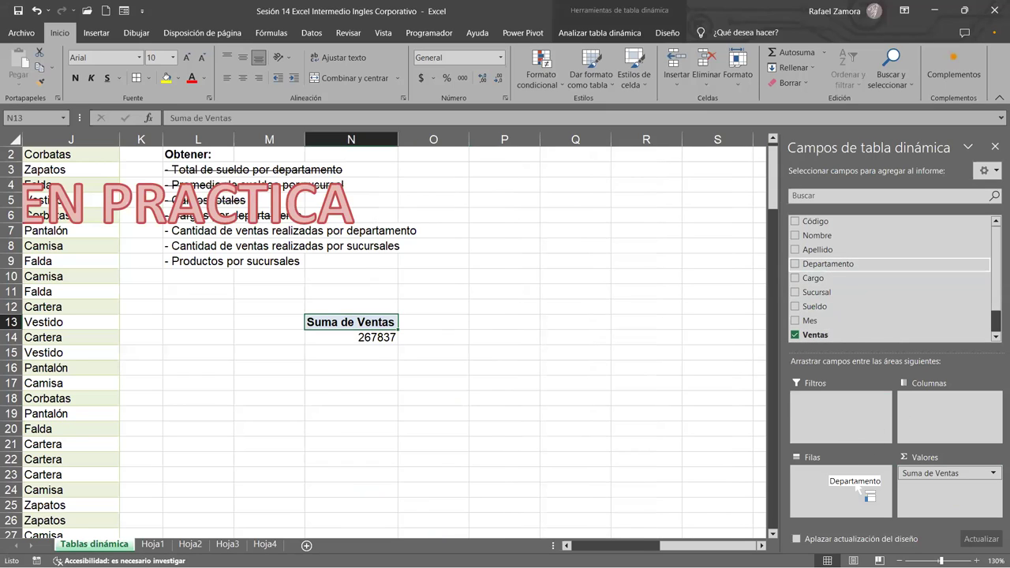
pyautogui.moveTo(817, 292); pyautogui.dragTo(950, 404)
# - Set Suma de Ventas to accounting format through Value Field Settings, then undo it
pyautogui.click(760, 545)
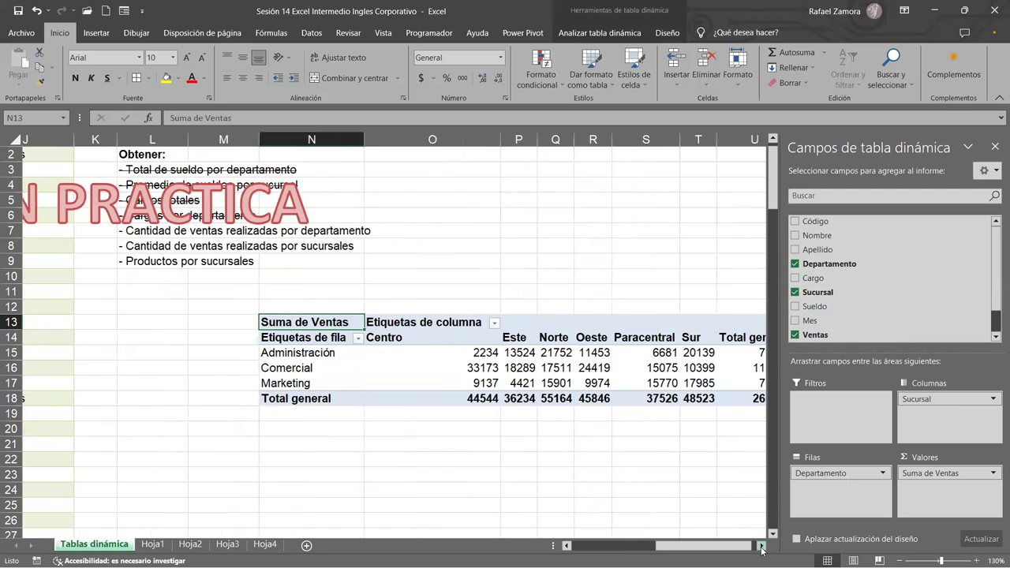
pyautogui.click(761, 545)
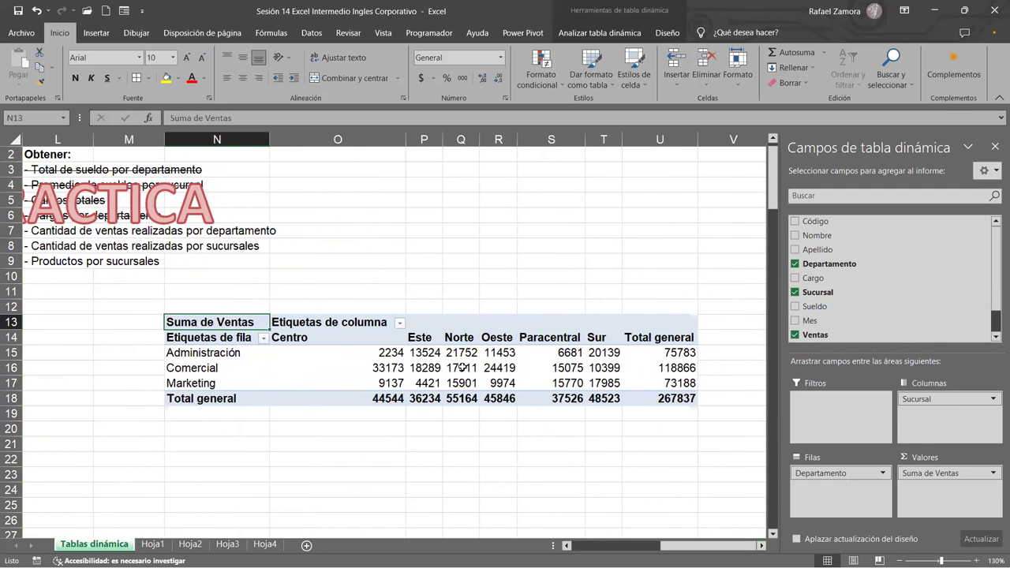
pyautogui.click(671, 383)
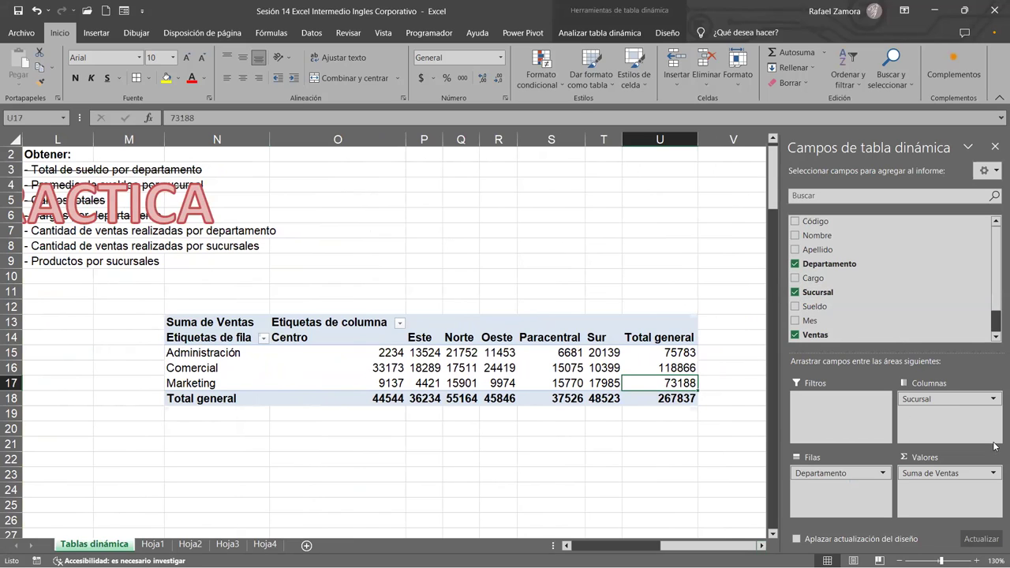
pyautogui.click(992, 473)
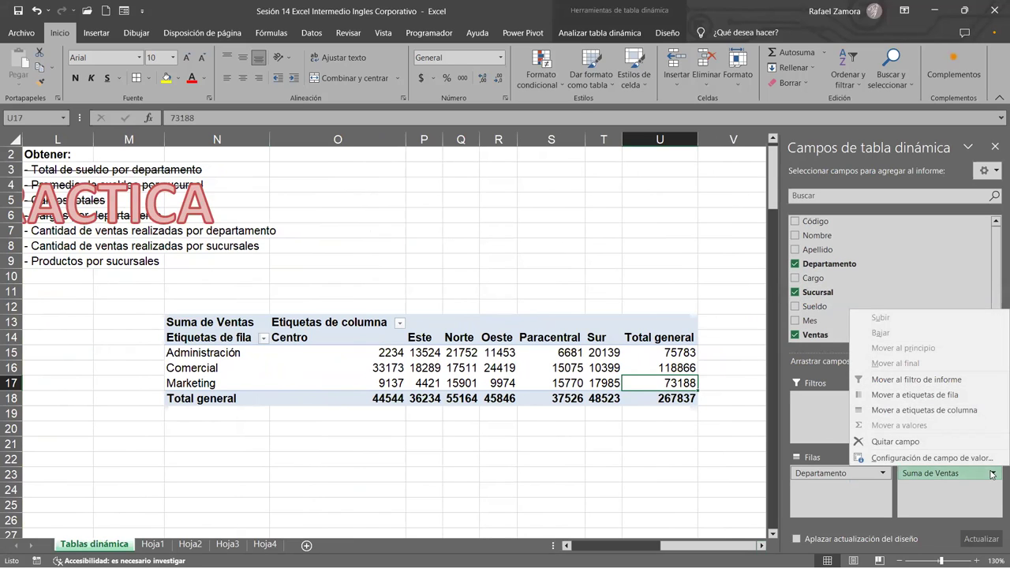
pyautogui.click(968, 459)
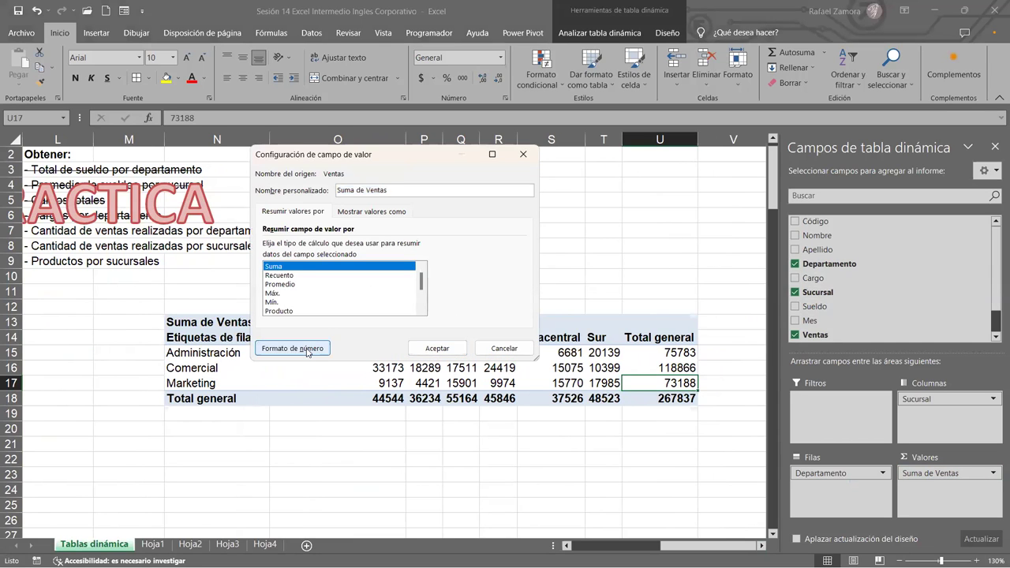
pyautogui.click(308, 351)
pyautogui.click(270, 178)
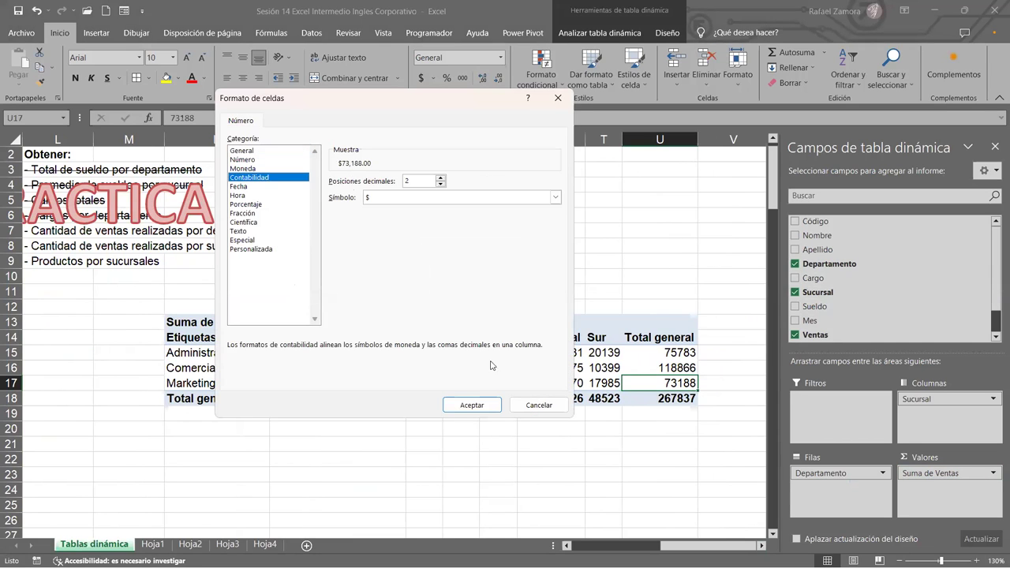
pyautogui.click(482, 404)
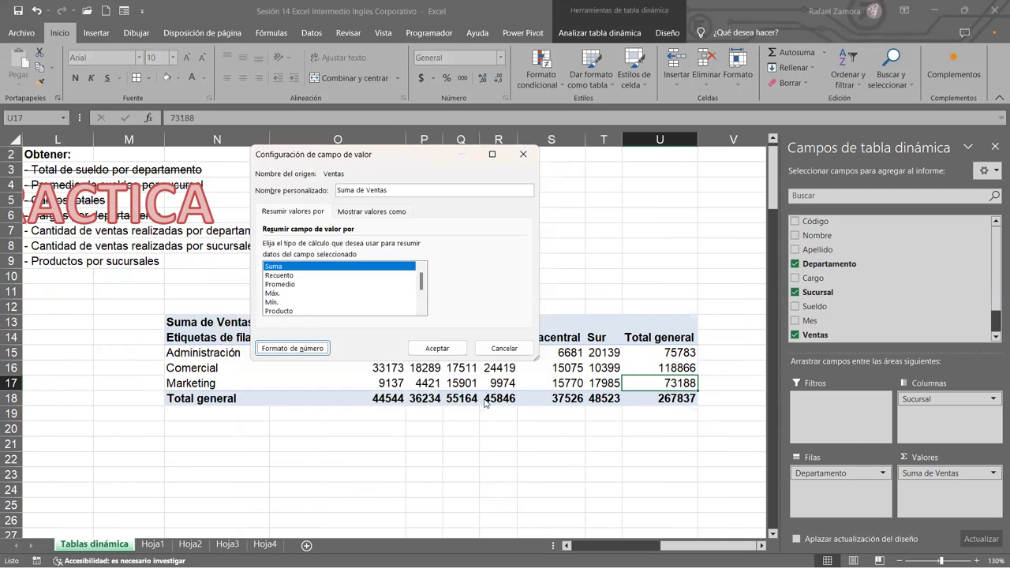
pyautogui.click(437, 347)
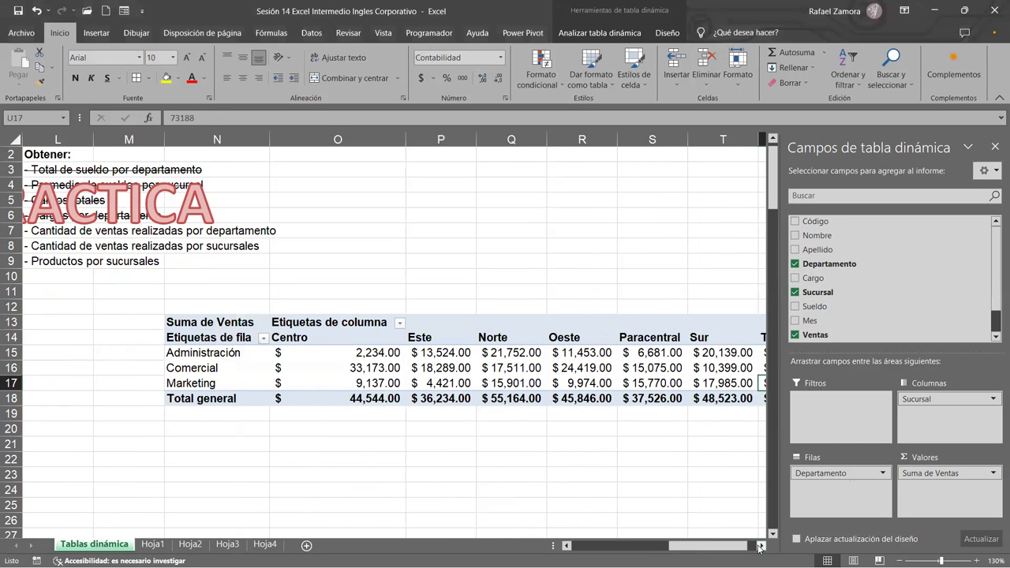
pyautogui.click(761, 545)
pyautogui.click(761, 545)
pyautogui.click(761, 545)
pyautogui.hotkey('ctrl', 'z')
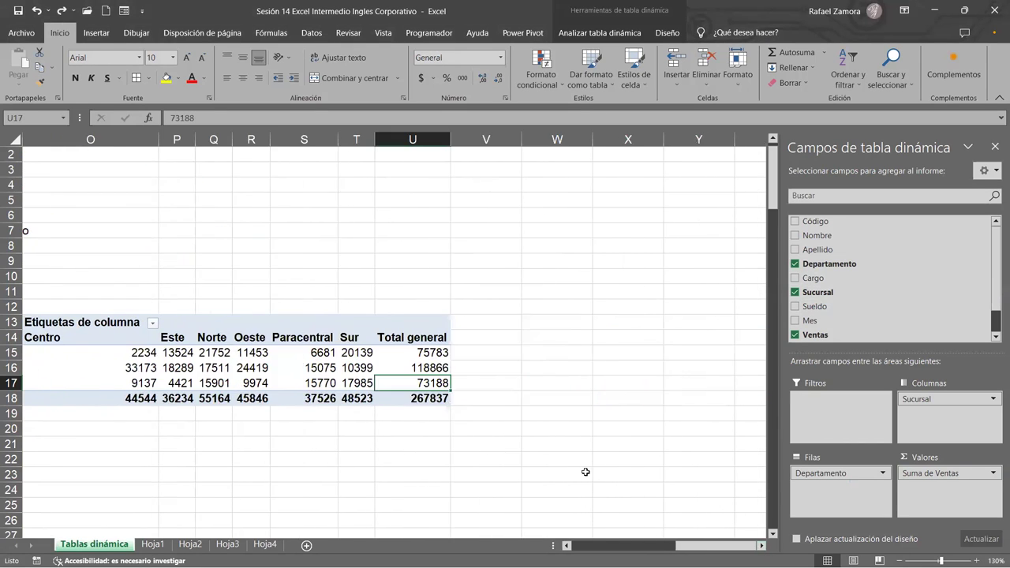
# - Retry the accounting format twice from the pivot value's shortcut menu, undoing both times
pyautogui.click(386, 365)
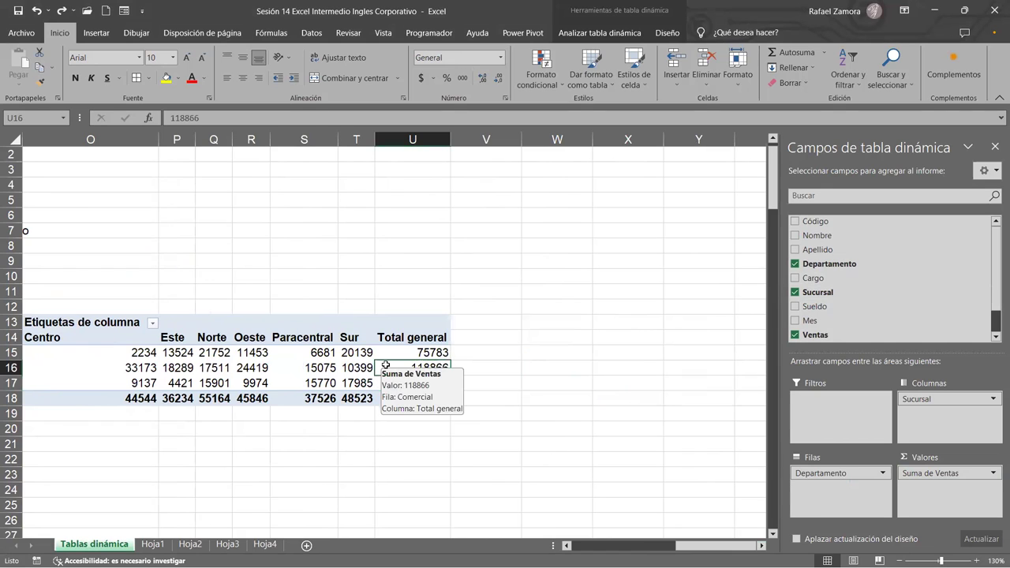
pyautogui.rightClick(386, 365)
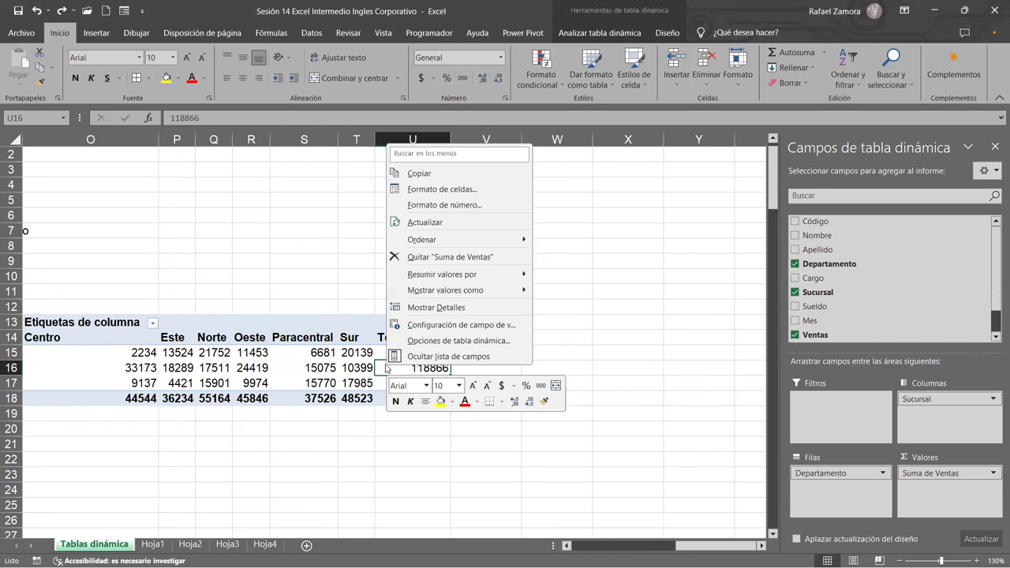
pyautogui.click(448, 330)
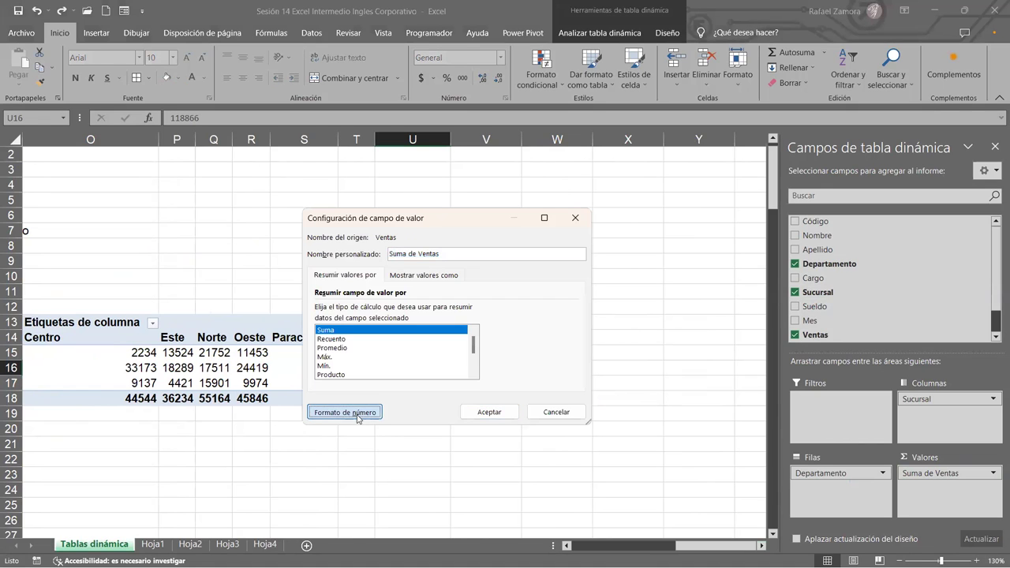
pyautogui.click(362, 414)
pyautogui.click(300, 241)
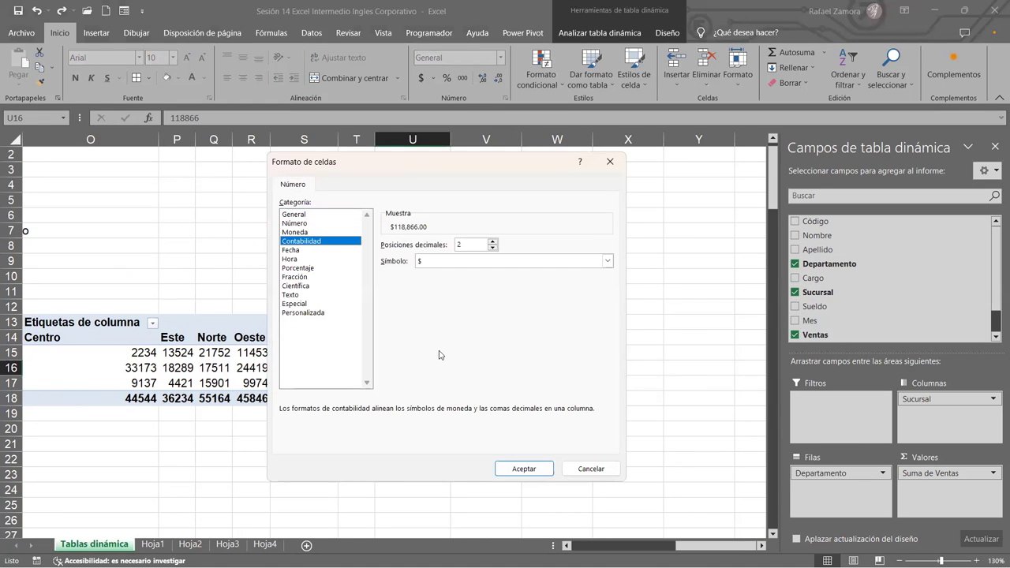
pyautogui.click(527, 471)
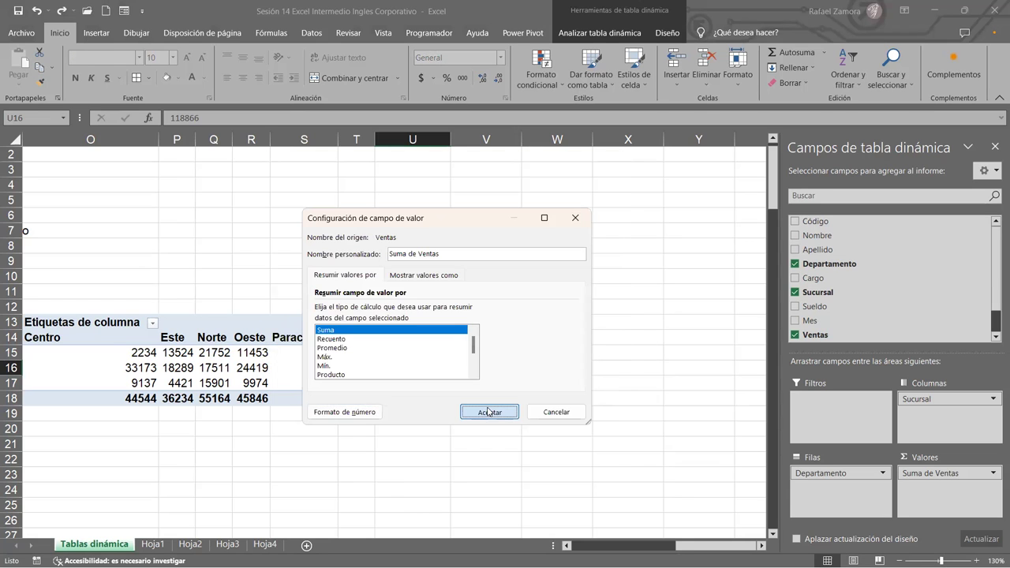
pyautogui.click(487, 407)
pyautogui.hotkey('ctrl', 'z')
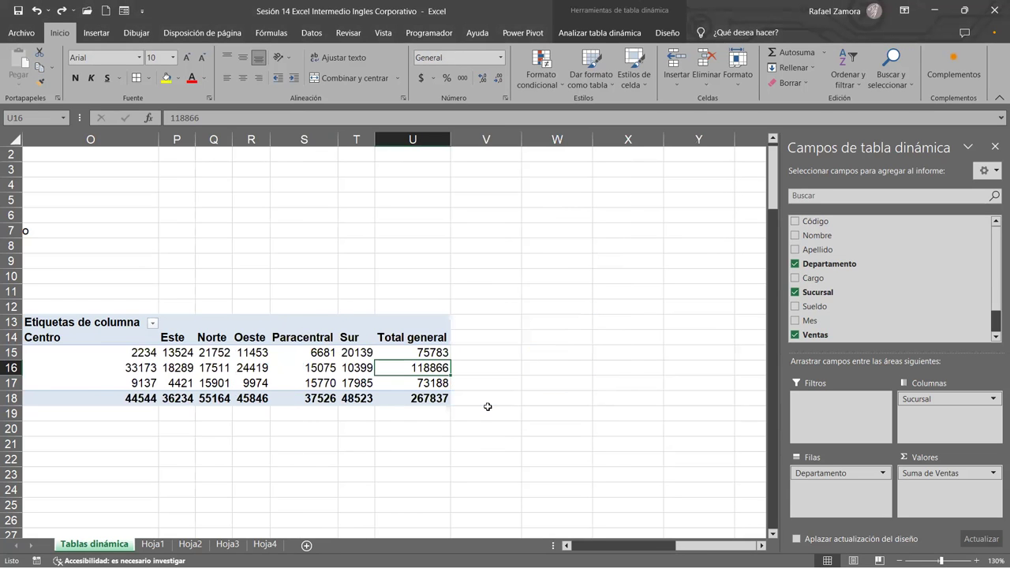
pyautogui.rightClick(408, 368)
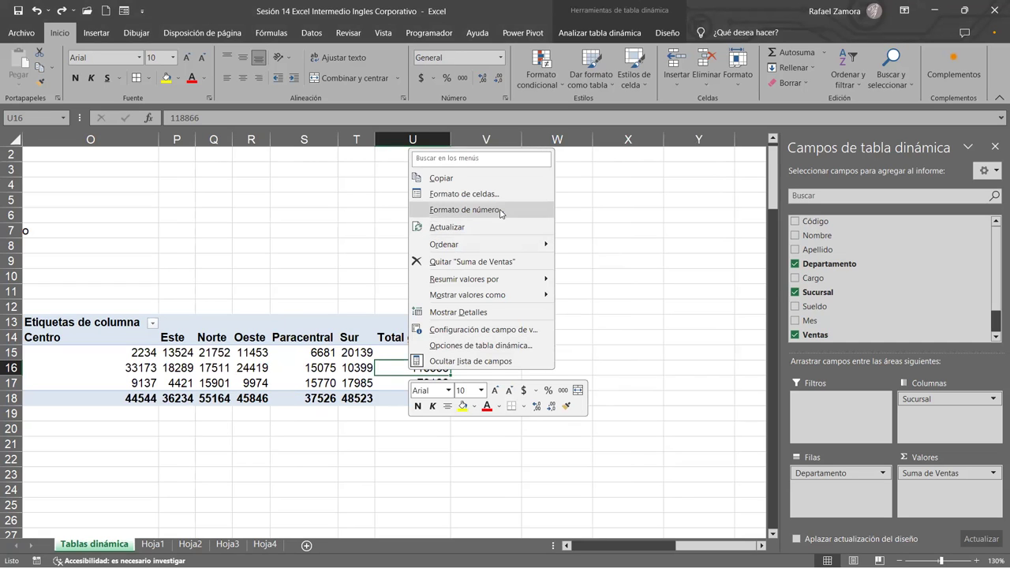
pyautogui.click(464, 210)
pyautogui.click(364, 125)
pyautogui.click(577, 353)
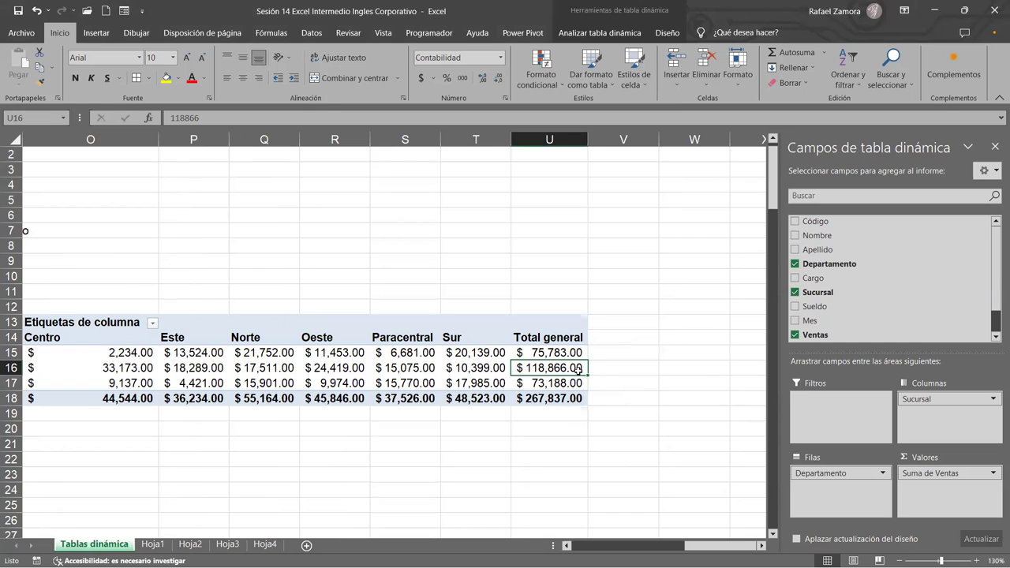
pyautogui.hotkey('ctrl', 'z')
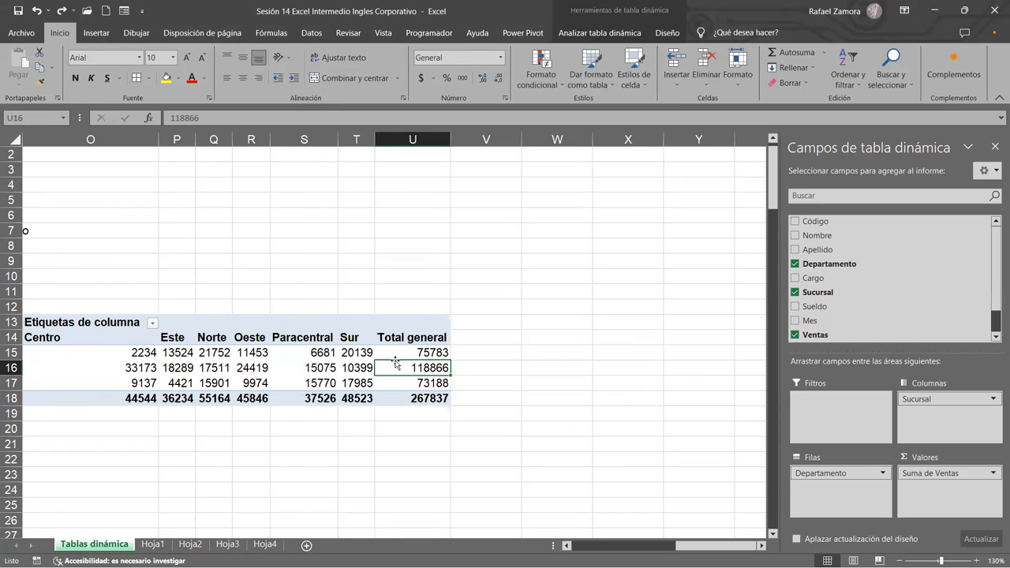
# - Apply Contabilidad format with $ and two decimals to all pivot sales values
pyautogui.rightClick(395, 364)
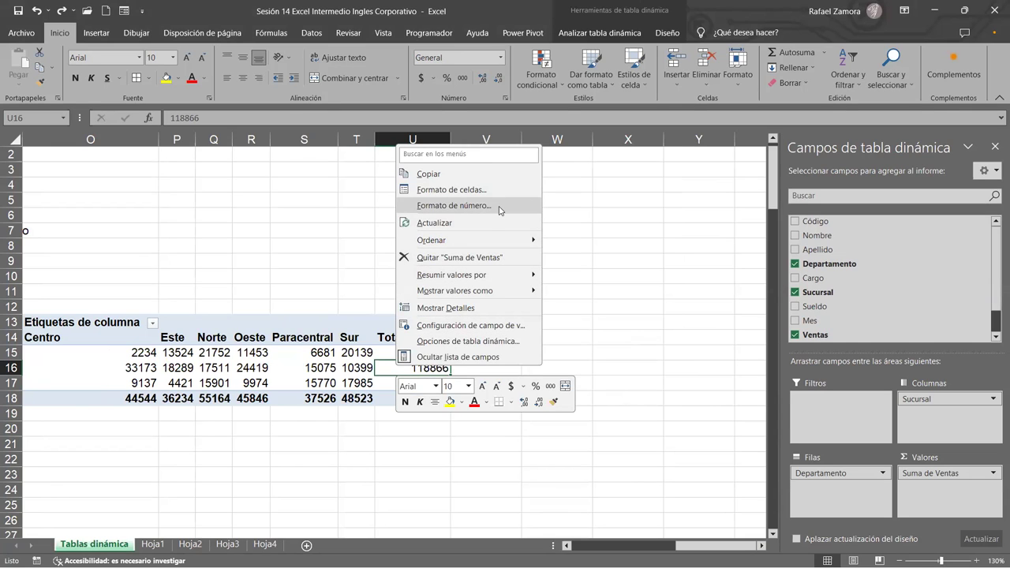
pyautogui.click(498, 207)
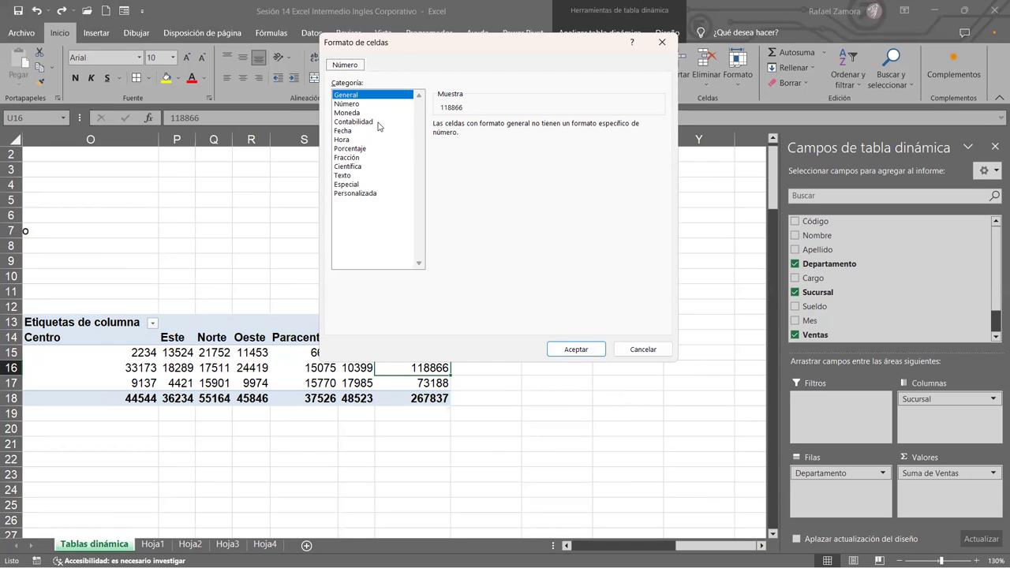
pyautogui.click(354, 122)
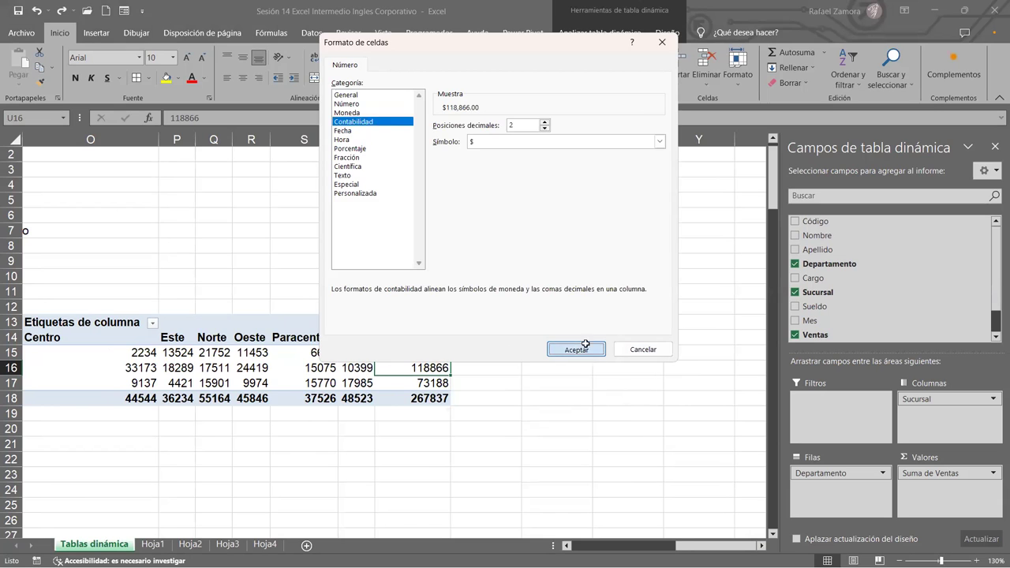
pyautogui.click(584, 347)
pyautogui.click(635, 292)
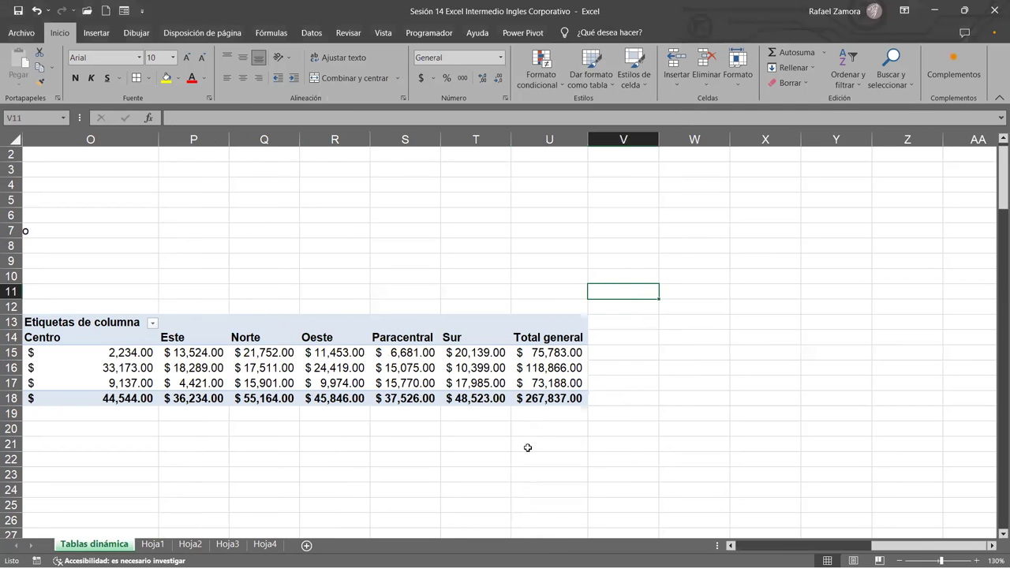
pyautogui.click(795, 550)
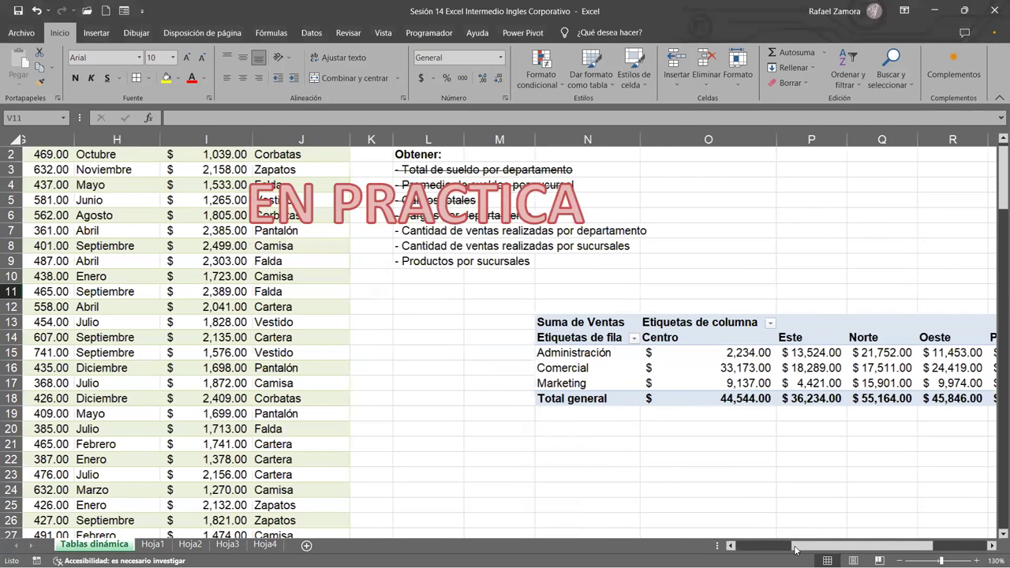
# - Delete the sales pivot table occupying M12:V19
pyautogui.moveTo(795, 550); pyautogui.dragTo(769, 550)
pyautogui.moveTo(729, 296); pyautogui.dragTo(993, 420)
pyautogui.press('Delete')
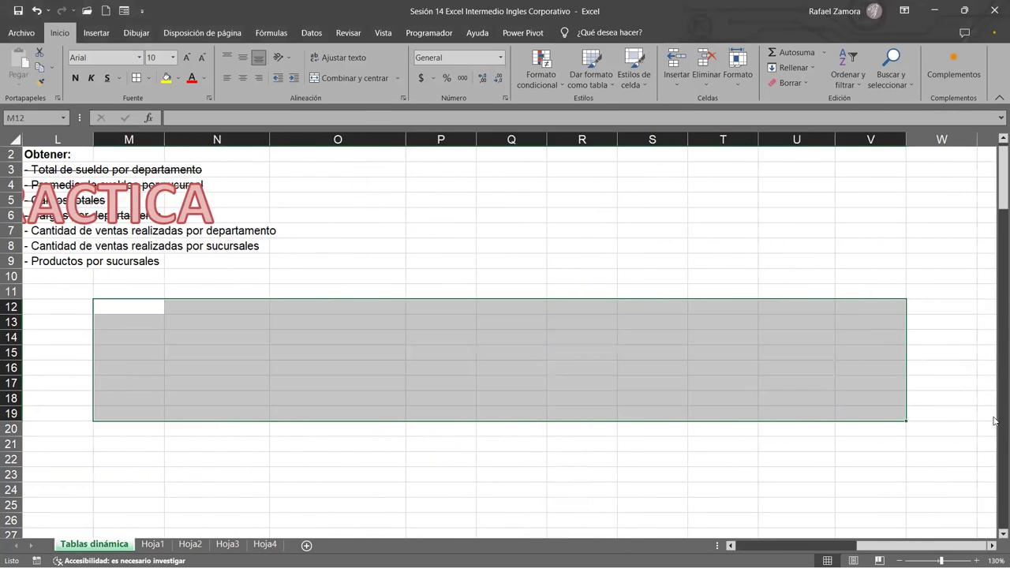
# - Move the EN PRACTICA banner down below the Obtener list
pyautogui.moveTo(900, 547); pyautogui.dragTo(846, 547)
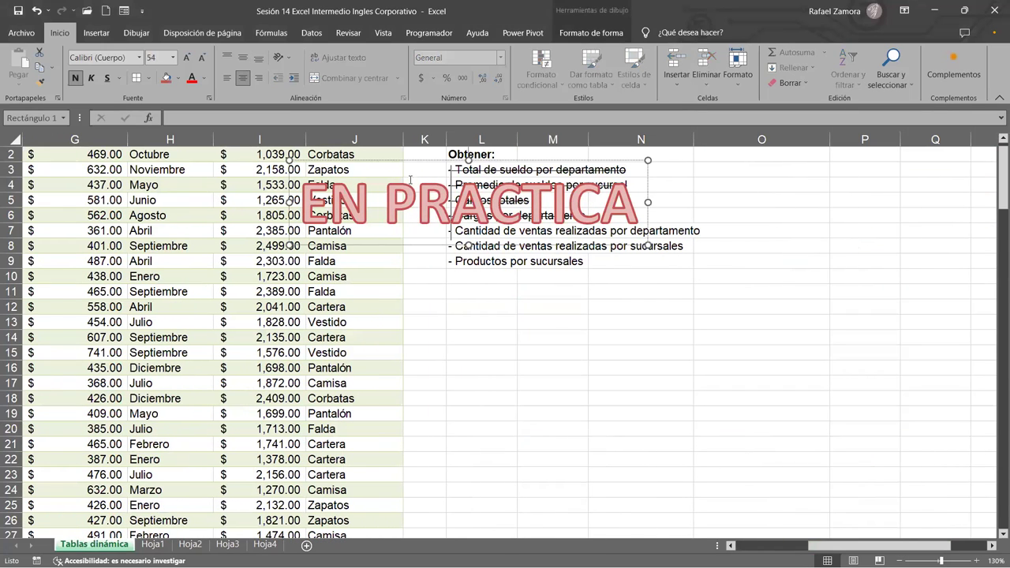
pyautogui.moveTo(402, 162); pyautogui.dragTo(546, 281)
pyautogui.click(913, 293)
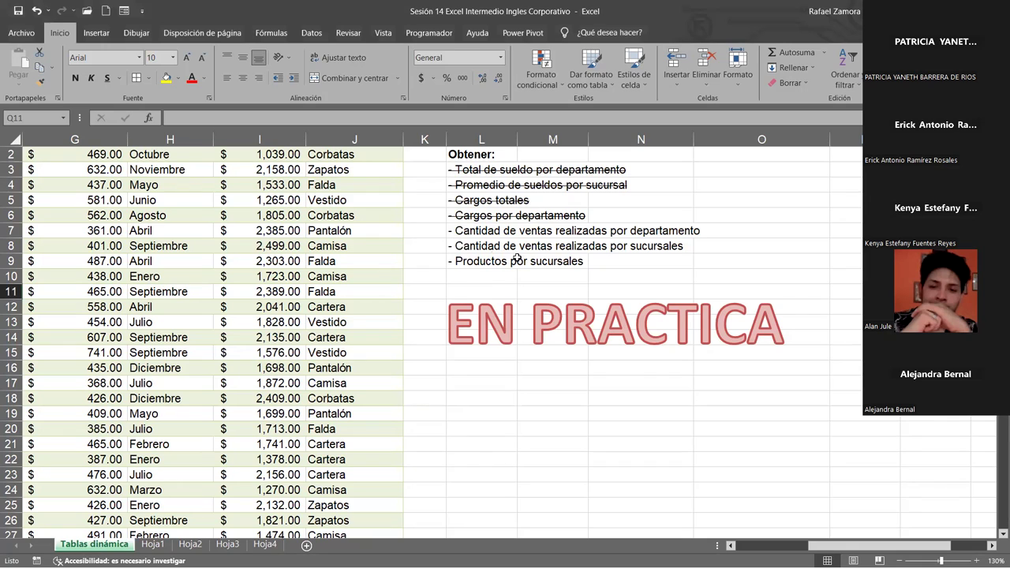
pyautogui.click(513, 316)
pyautogui.click(544, 397)
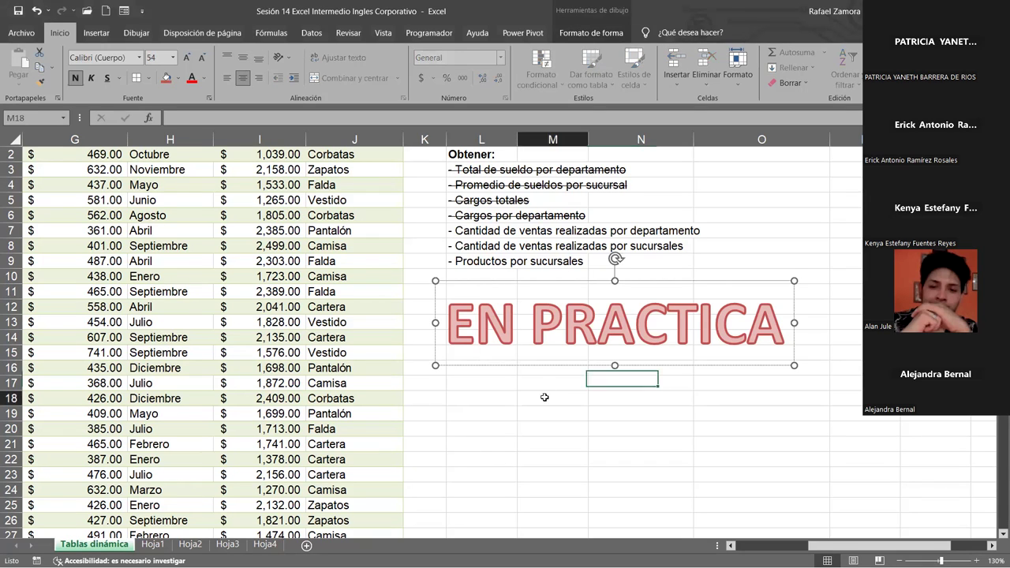
pyautogui.click(476, 233)
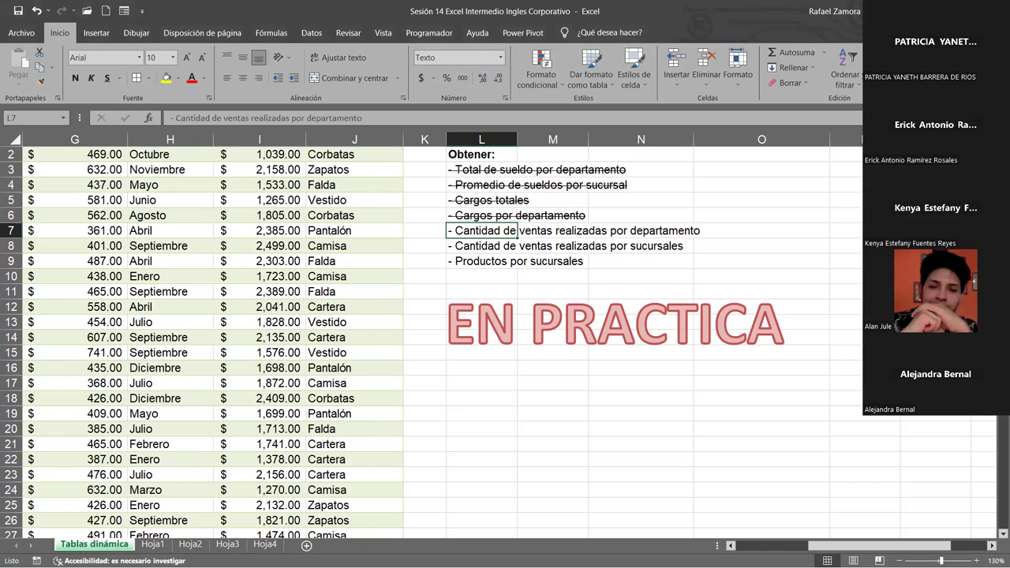
pyautogui.hotkey('alt', 'Tab')
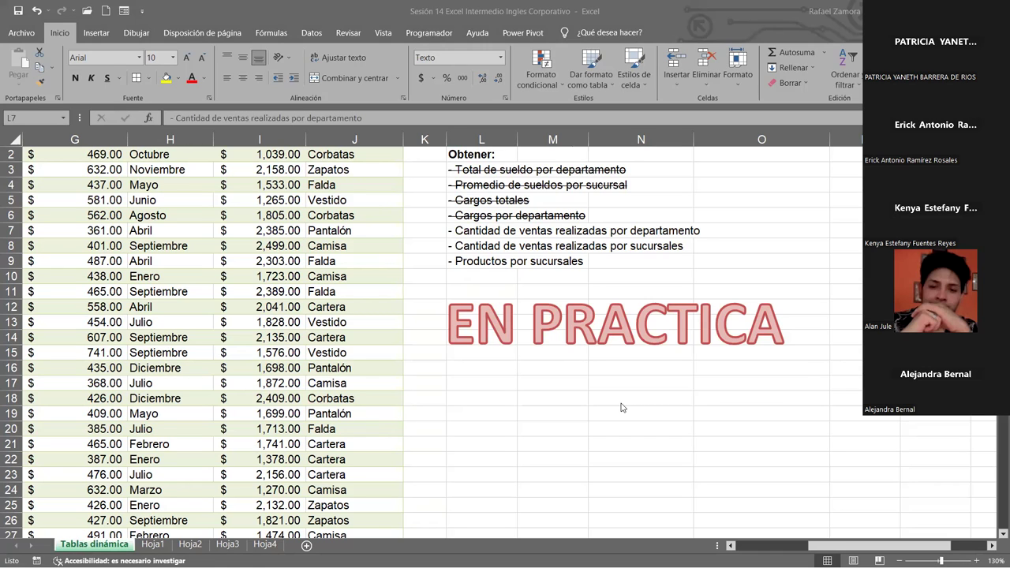
pyautogui.click(137, 33)
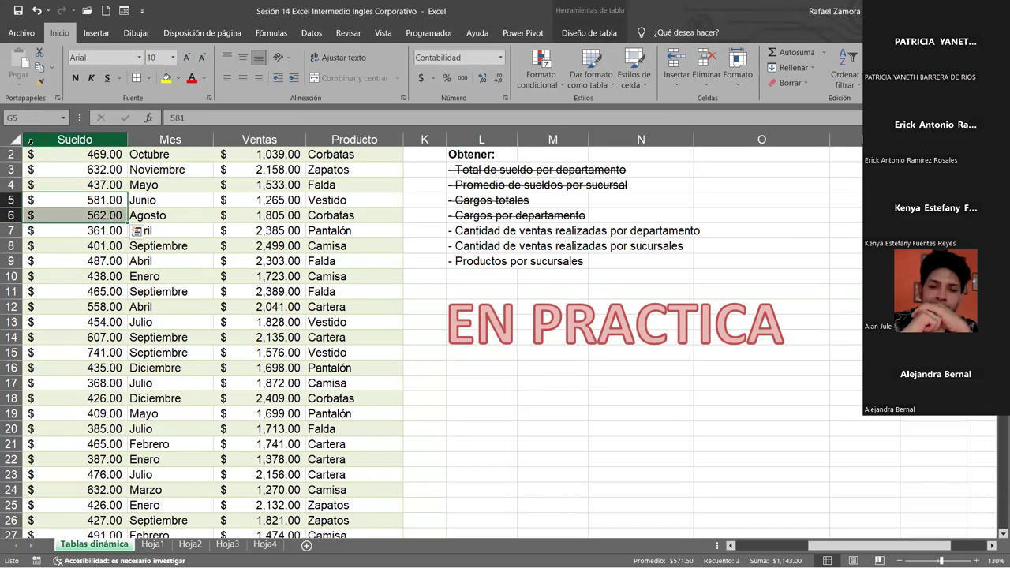
pyautogui.click(98, 168)
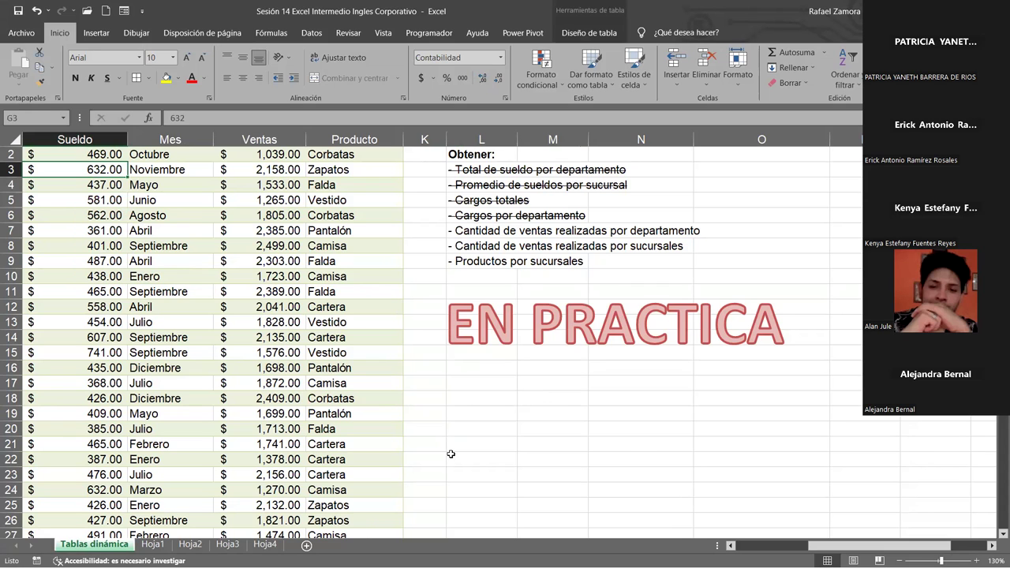
pyautogui.scroll(1, 474, 402)
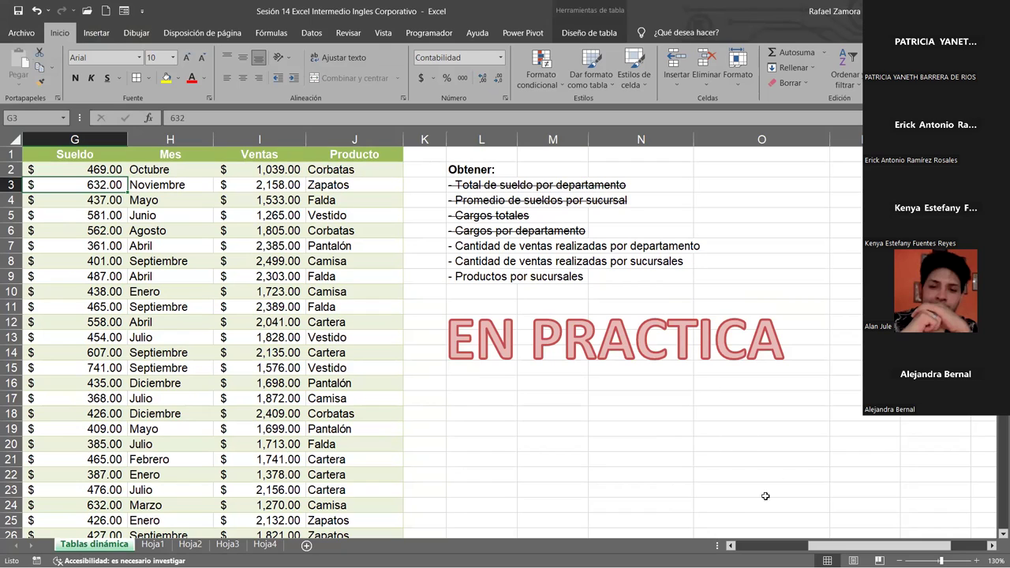
pyautogui.click(742, 509)
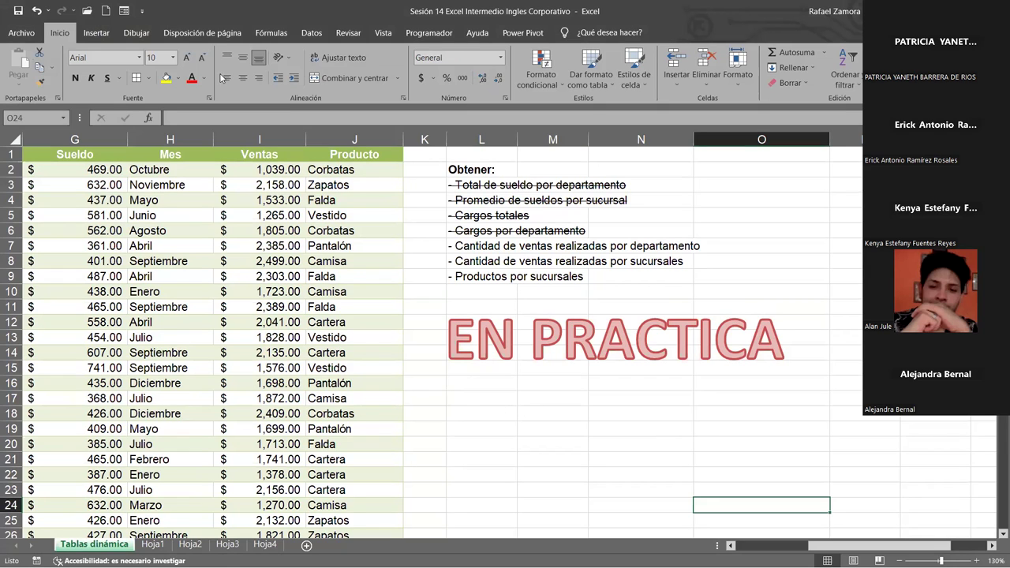
pyautogui.click(248, 307)
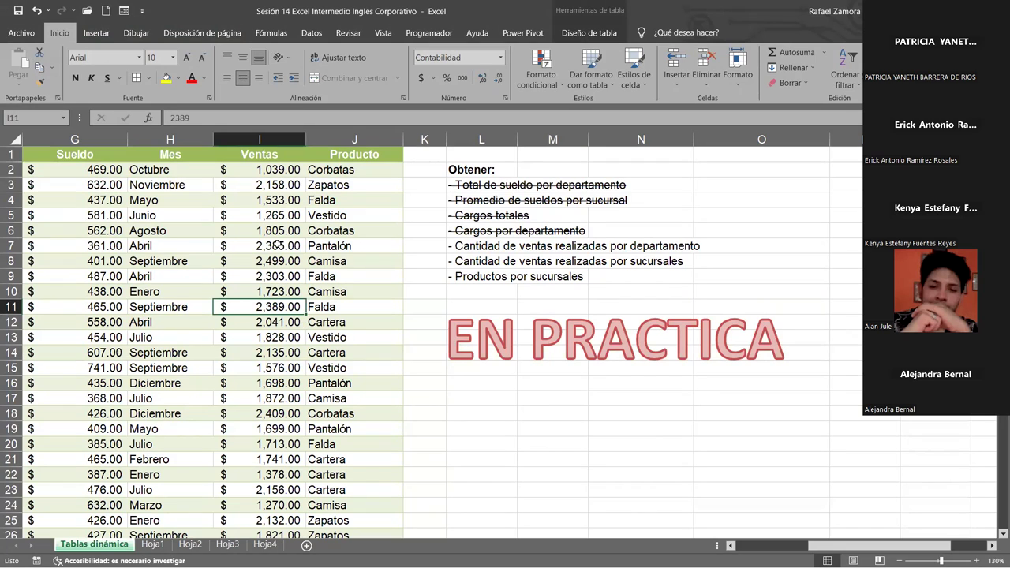
pyautogui.click(95, 34)
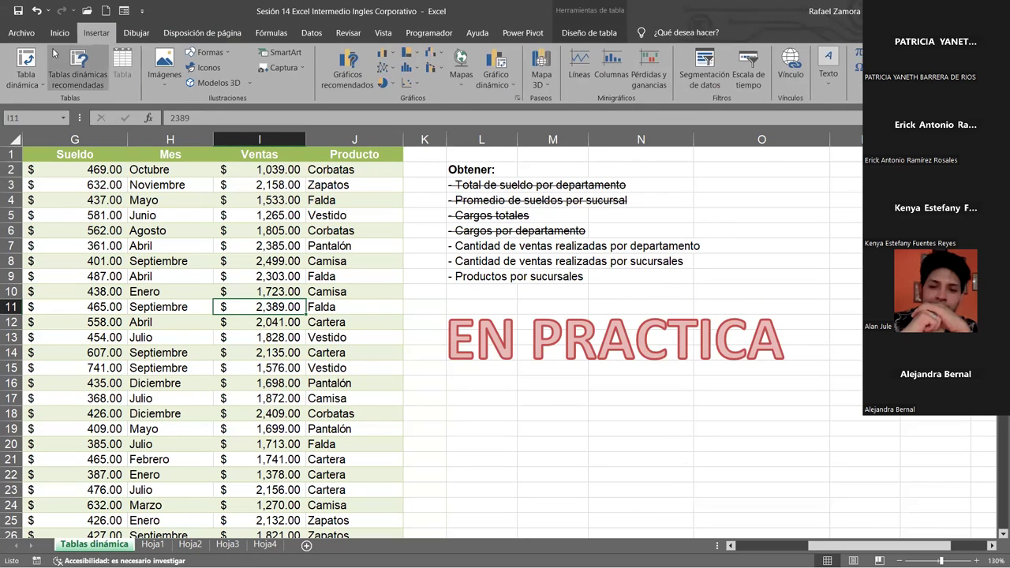
# - Create a pivot from Tabla1 on a new sheet and move Hoja5 after Hoja4
pyautogui.click(26, 59)
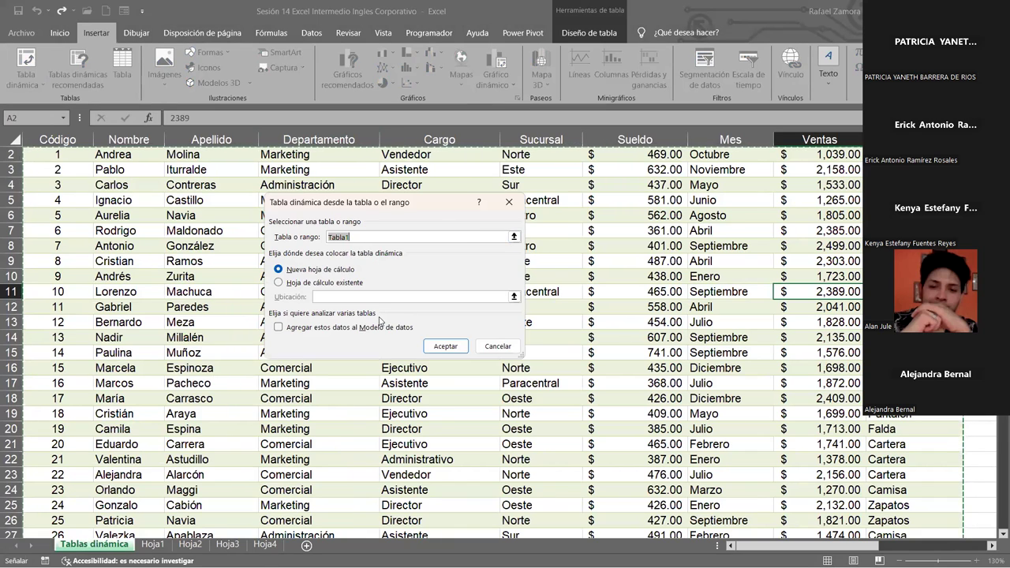
pyautogui.click(443, 352)
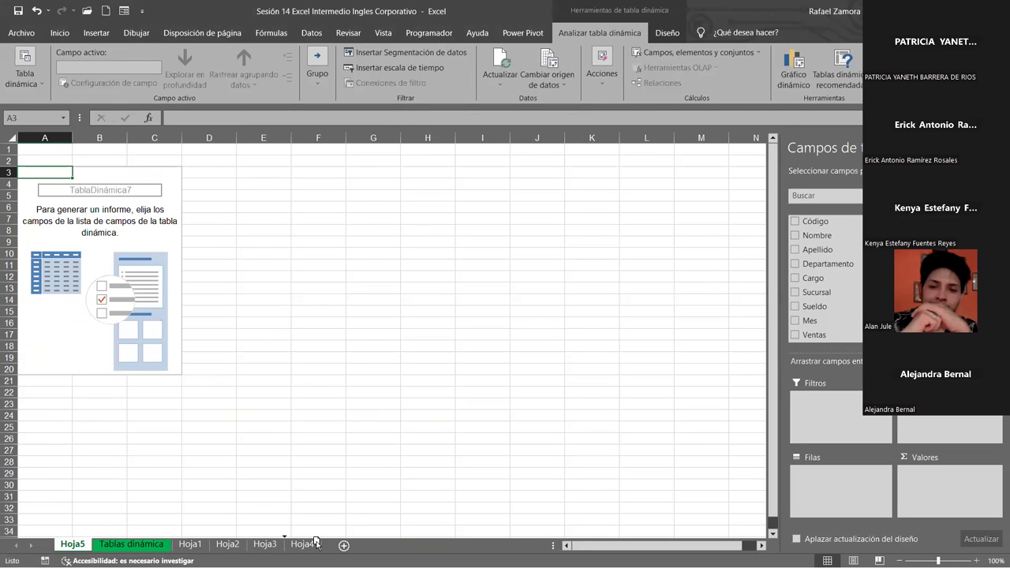
pyautogui.moveTo(315, 542); pyautogui.dragTo(326, 546)
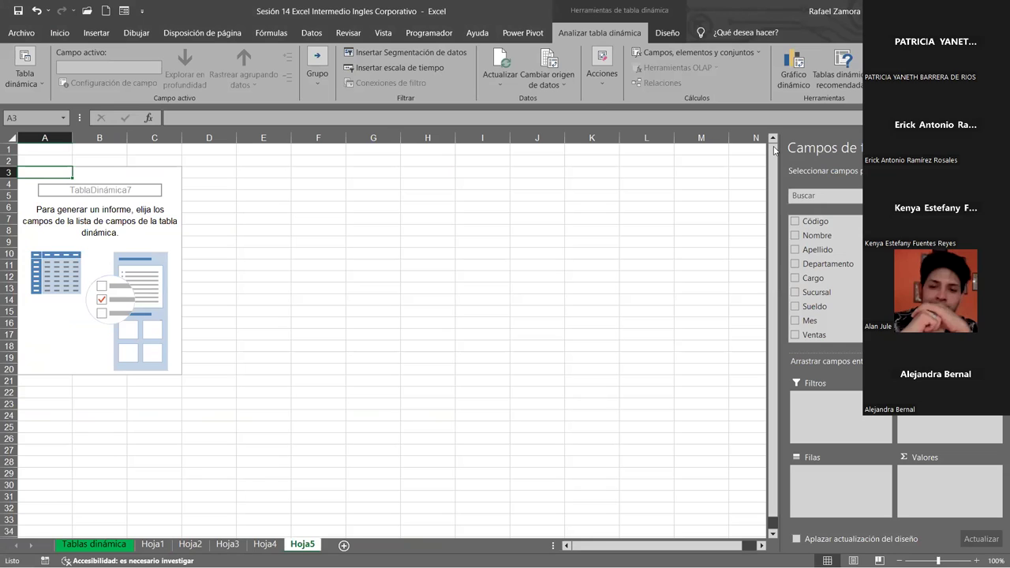
# - Check the Tablas dinámica data sheet, then return to the empty Hoja5 pivot
pyautogui.click(131, 253)
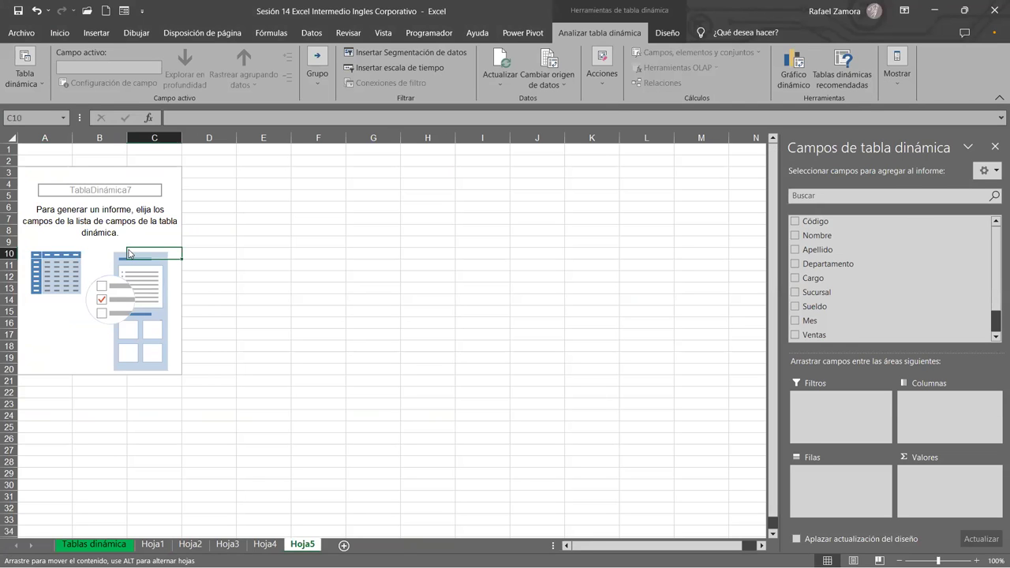
pyautogui.click(116, 546)
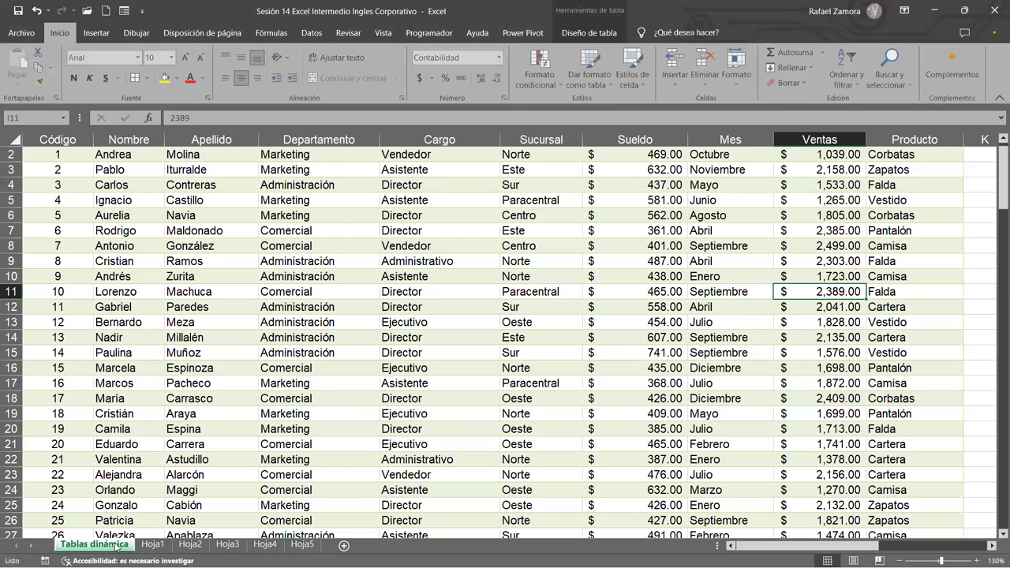
pyautogui.scroll(1, 444, 435)
pyautogui.moveTo(832, 545); pyautogui.dragTo(874, 545)
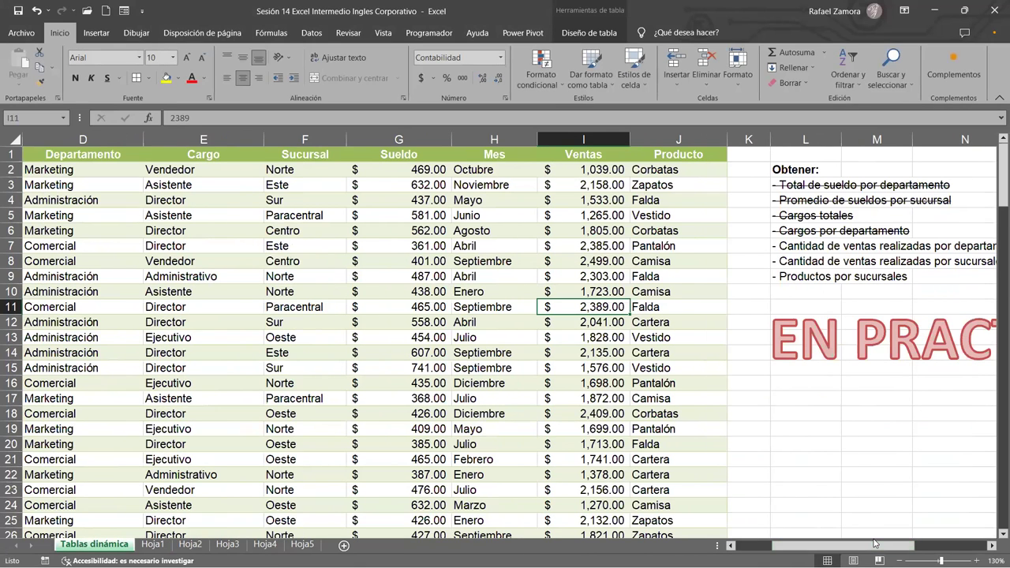
pyautogui.click(303, 545)
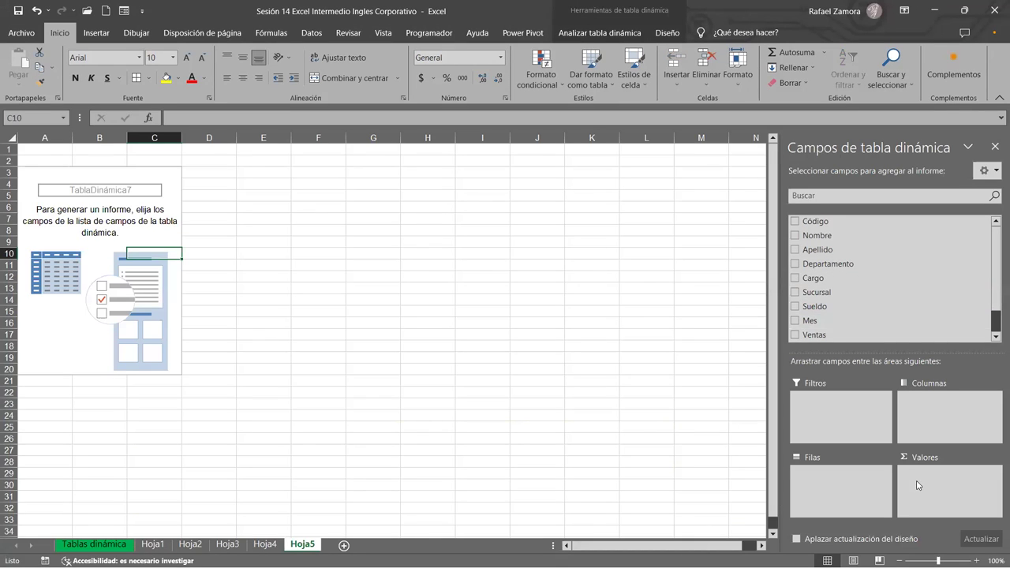
pyautogui.moveTo(835, 264); pyautogui.dragTo(957, 491)
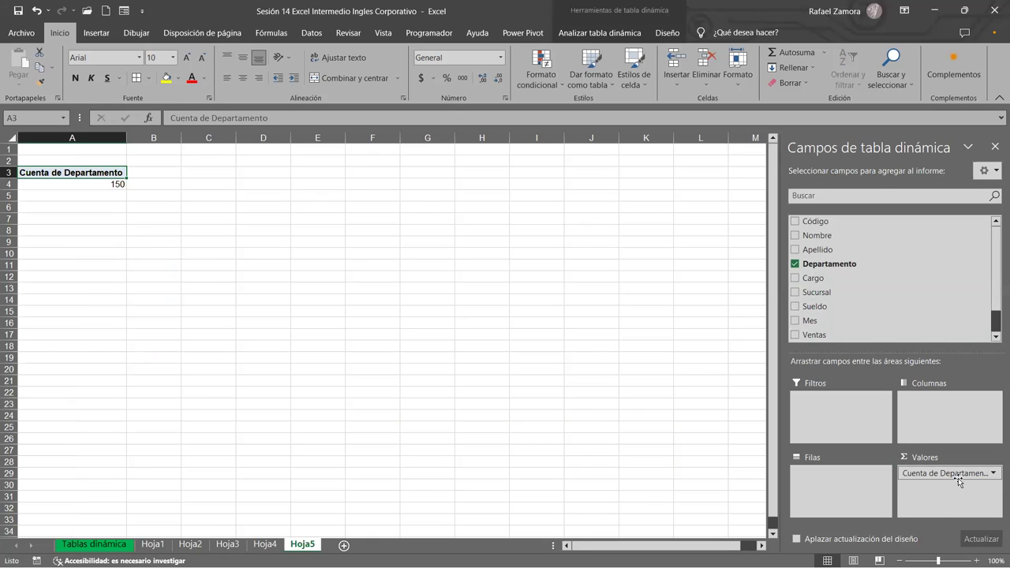
pyautogui.moveTo(957, 478); pyautogui.dragTo(822, 480)
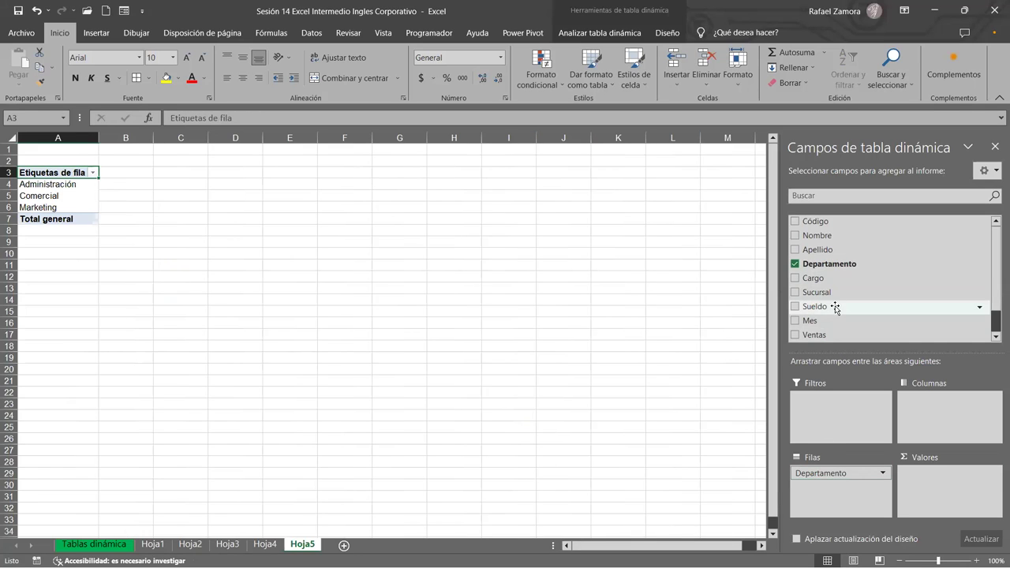
pyautogui.moveTo(832, 336); pyautogui.dragTo(946, 499)
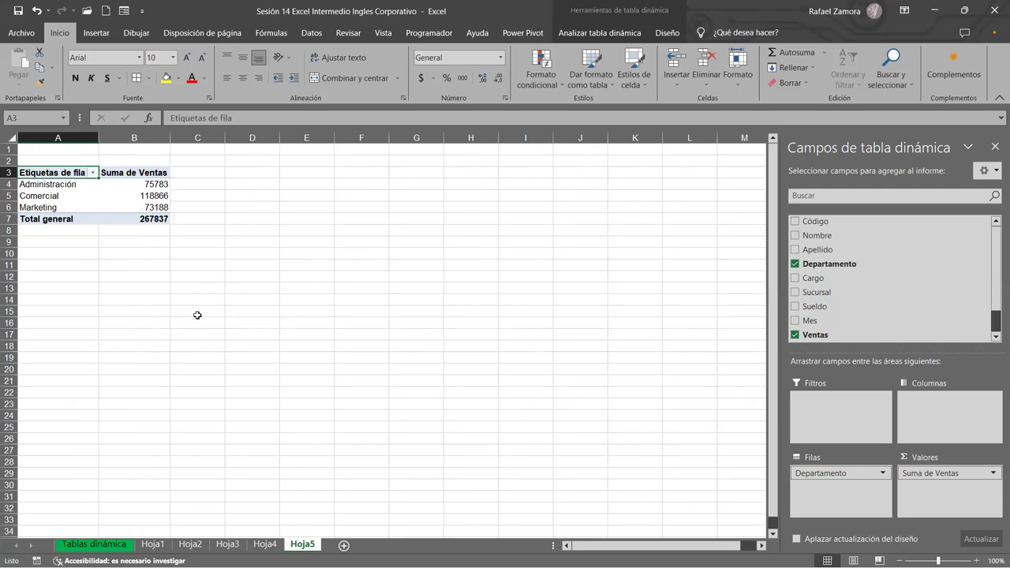
pyautogui.keyDown('ctrl'); pyautogui.scroll(2, 192, 323); pyautogui.keyUp('ctrl')
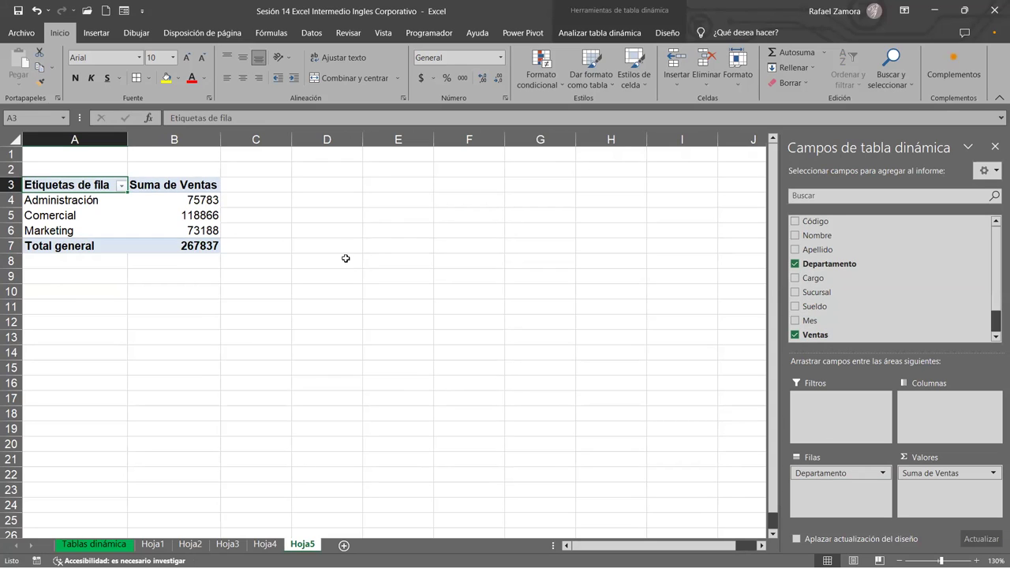
pyautogui.click(203, 216)
# - Format the pivot's Ventas totals as Moneda with $ and two decimals, e.g. $267,837.00
pyautogui.rightClick(203, 215)
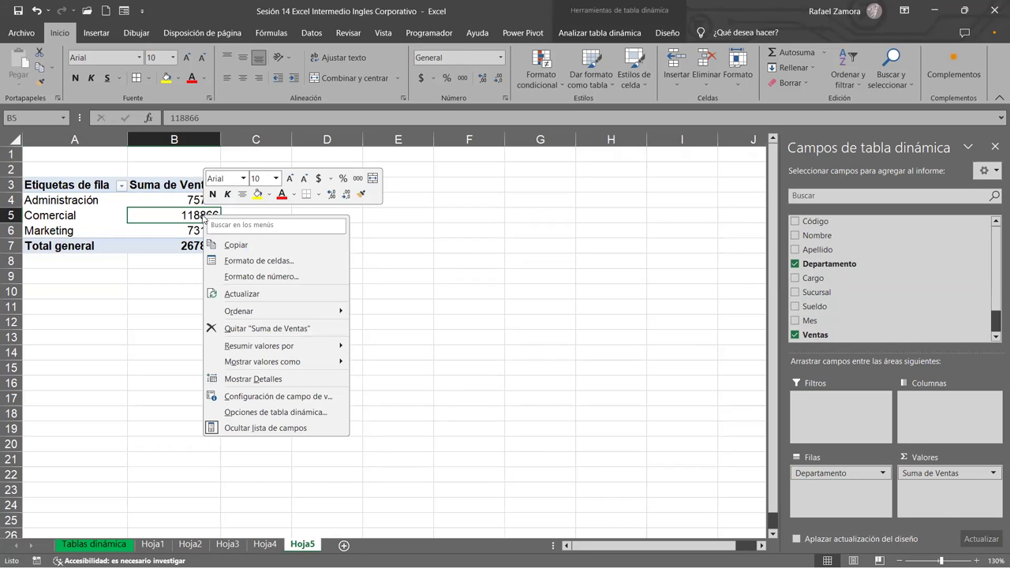
pyautogui.click(314, 276)
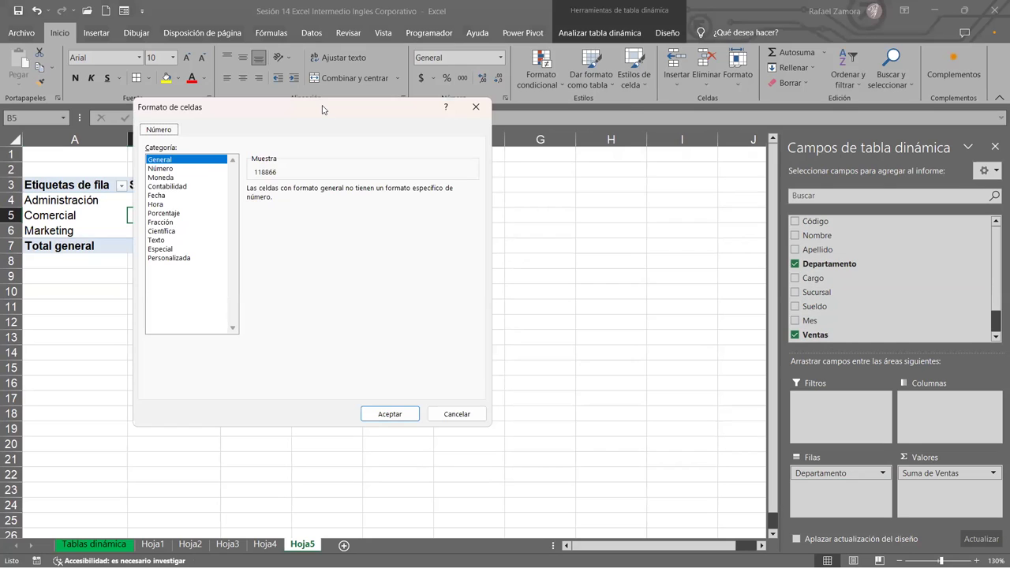
pyautogui.moveTo(322, 109); pyautogui.dragTo(462, 54)
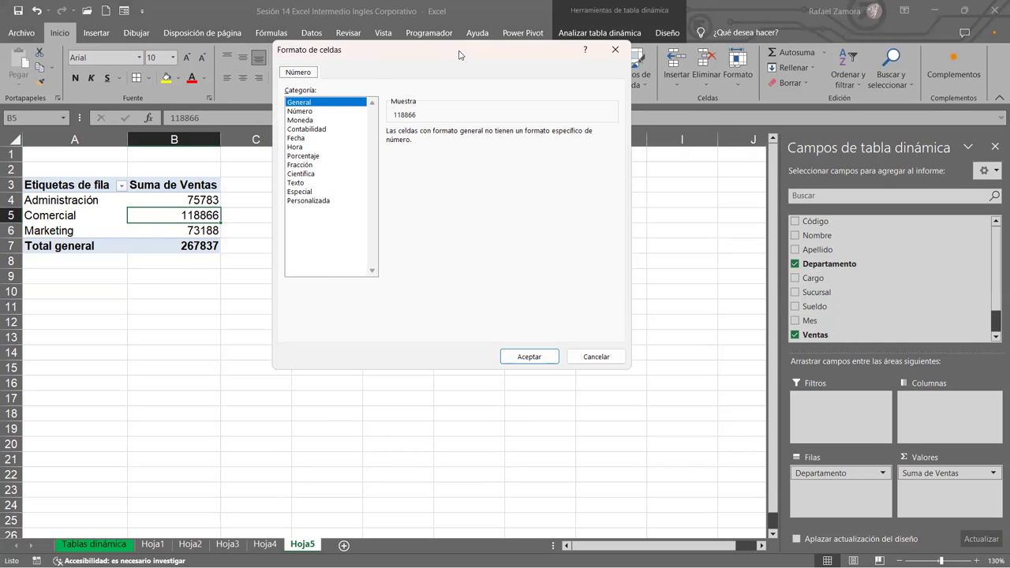
pyautogui.click(321, 121)
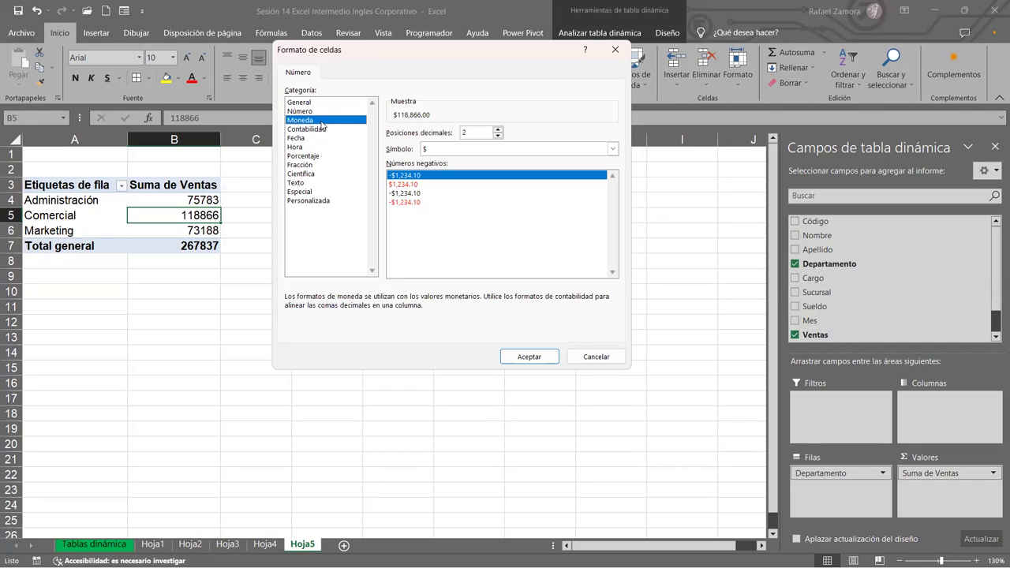
pyautogui.click(543, 359)
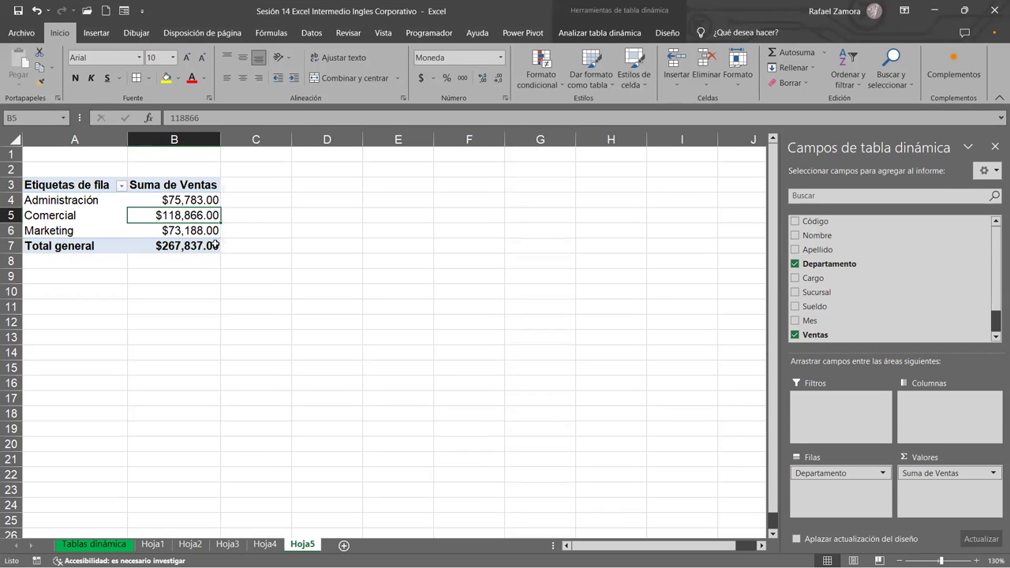
pyautogui.click(186, 229)
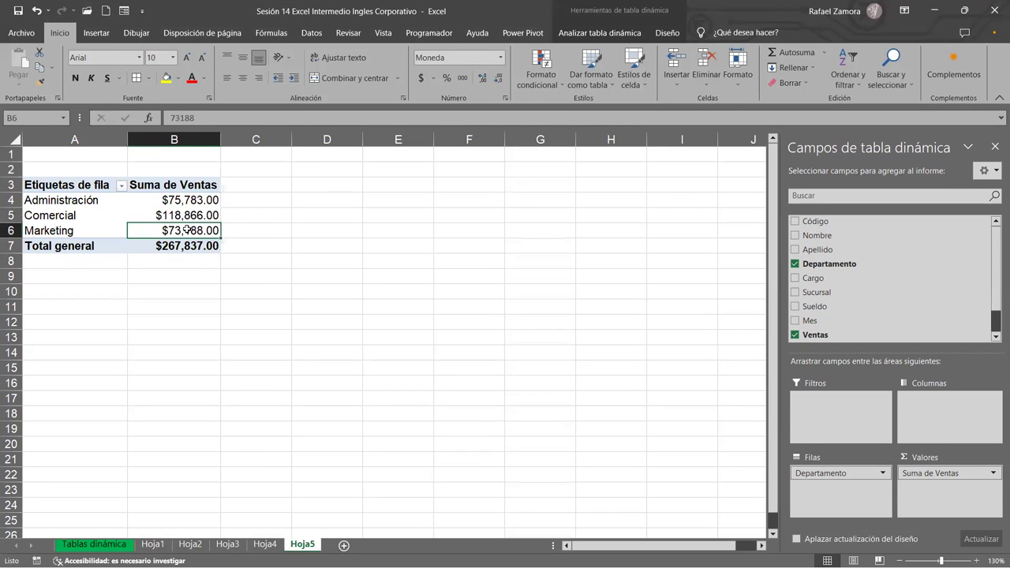
# - Apply a purple Medio style from the PivotTable Styles gallery to the Hoja5 pivot
pyautogui.click(667, 33)
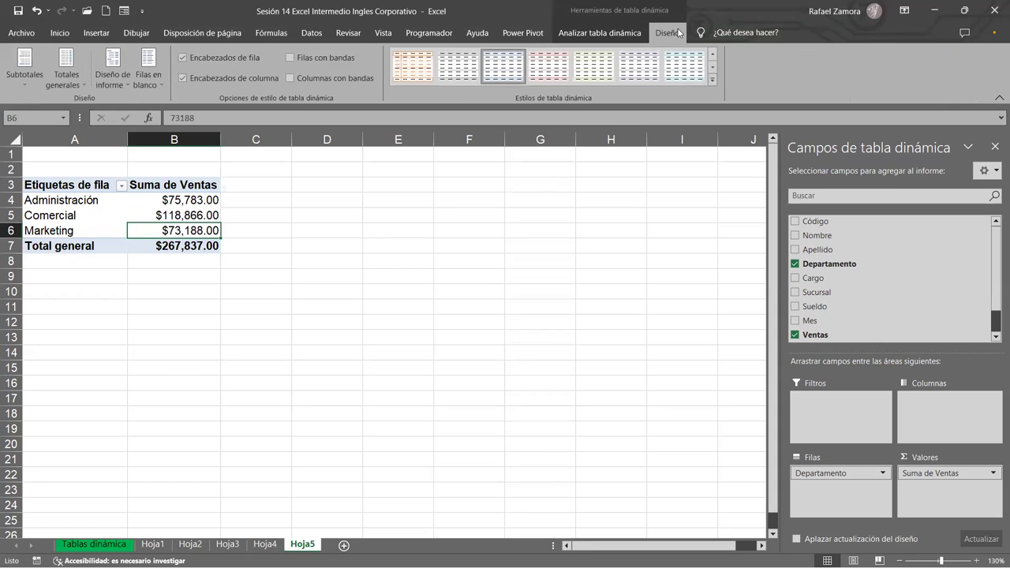
pyautogui.click(712, 80)
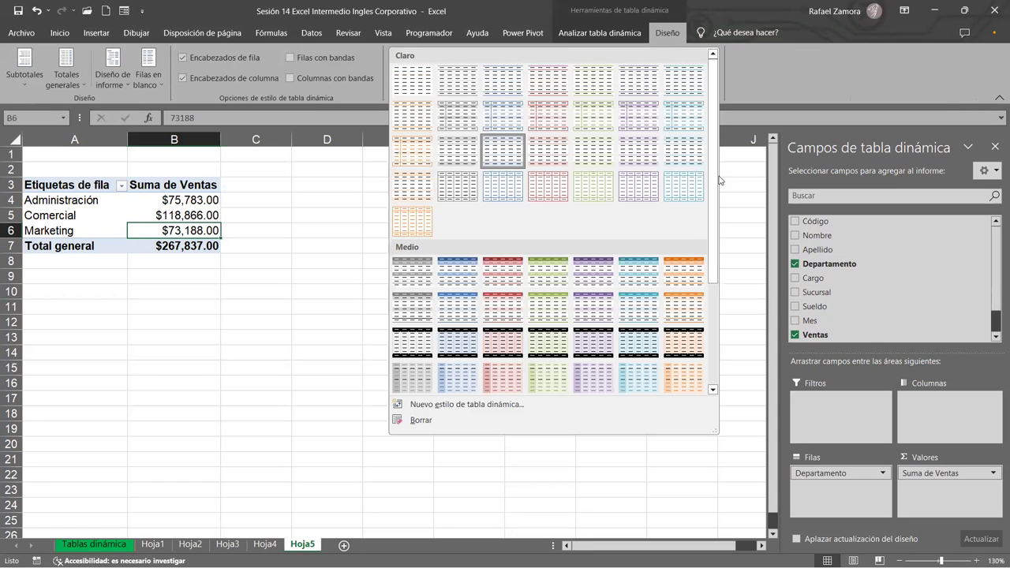
pyautogui.click(608, 317)
pyautogui.click(431, 307)
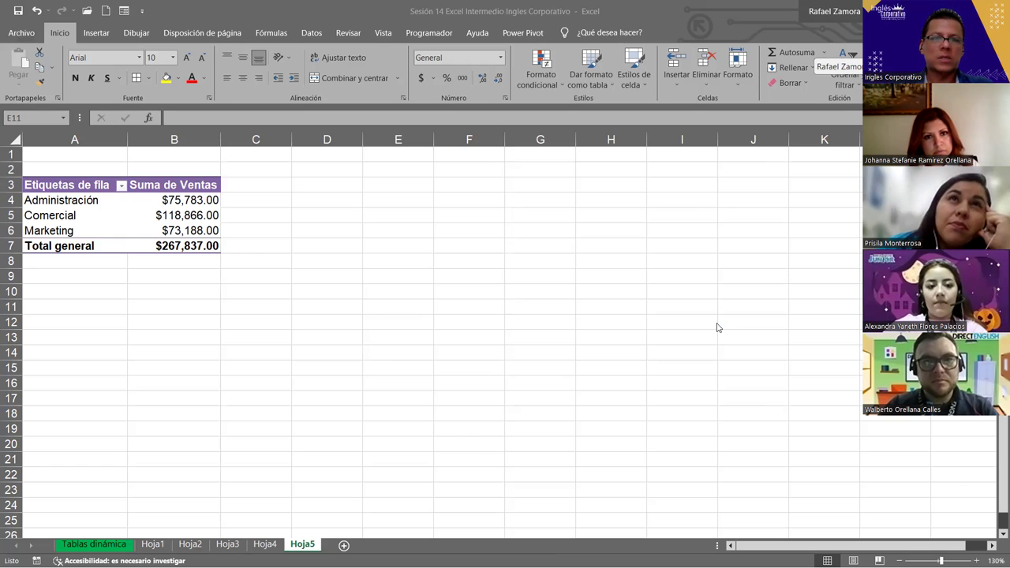
pyautogui.rightClick(186, 202)
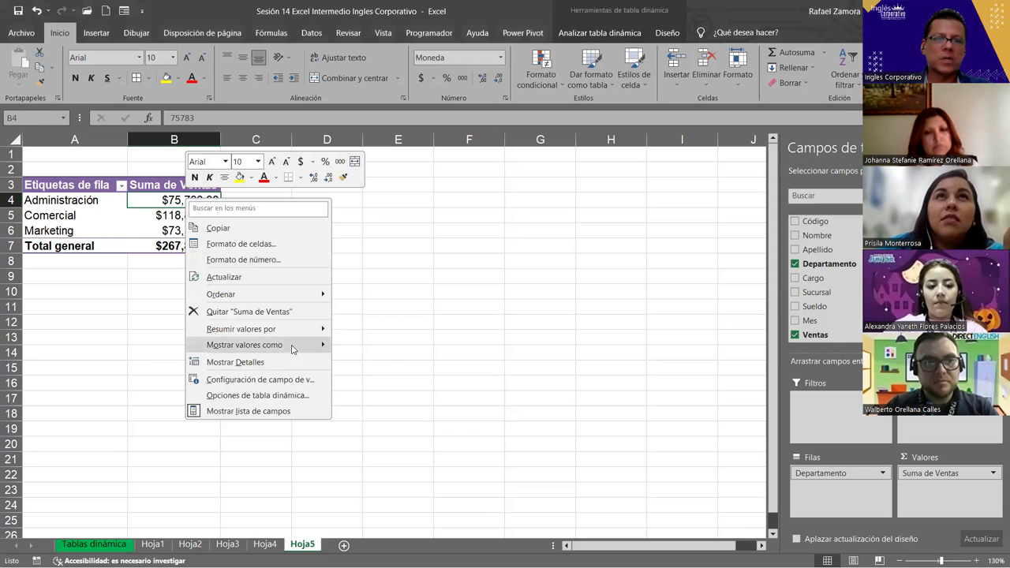
pyautogui.click(291, 261)
pyautogui.moveTo(263, 105); pyautogui.dragTo(446, 79)
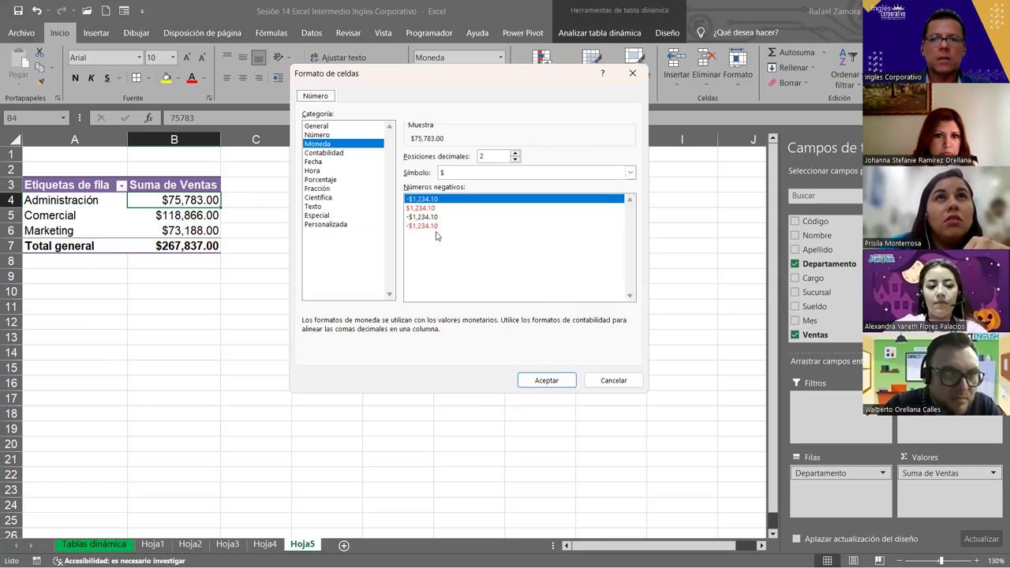
pyautogui.click(342, 153)
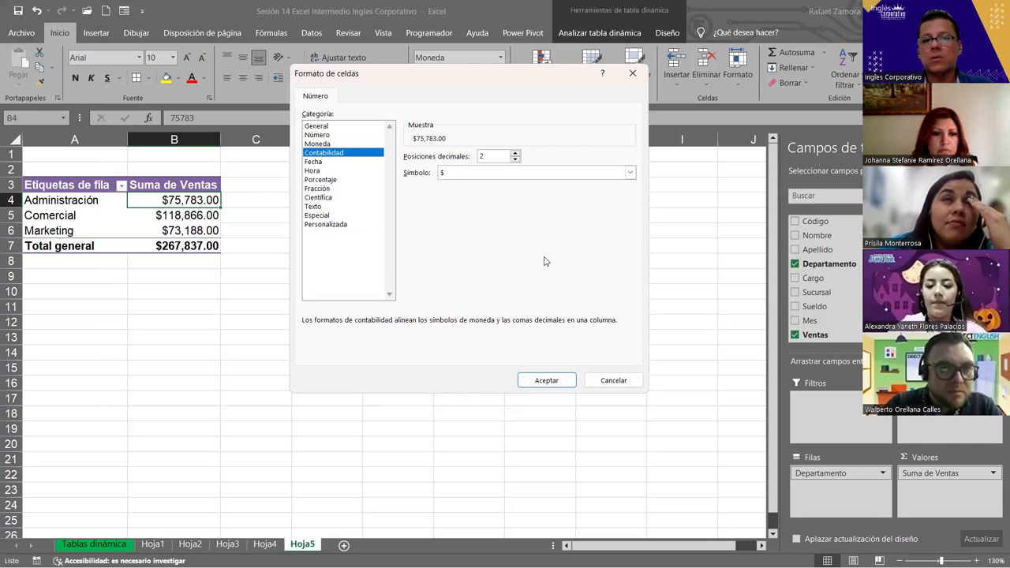
pyautogui.click(608, 382)
pyautogui.click(463, 325)
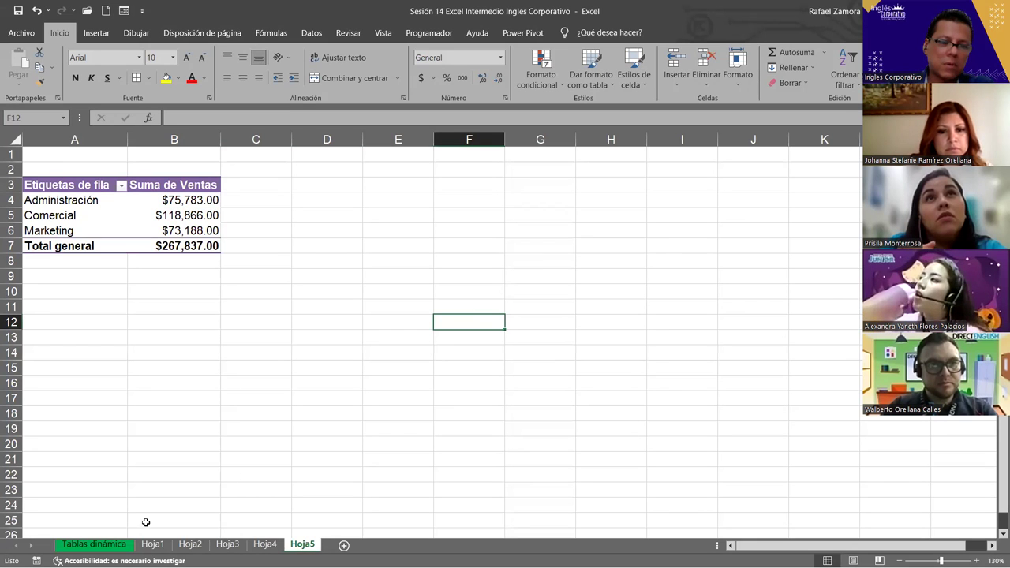
# - Go to the Tablas dinámica sheet with the employee sales data table
pyautogui.click(92, 546)
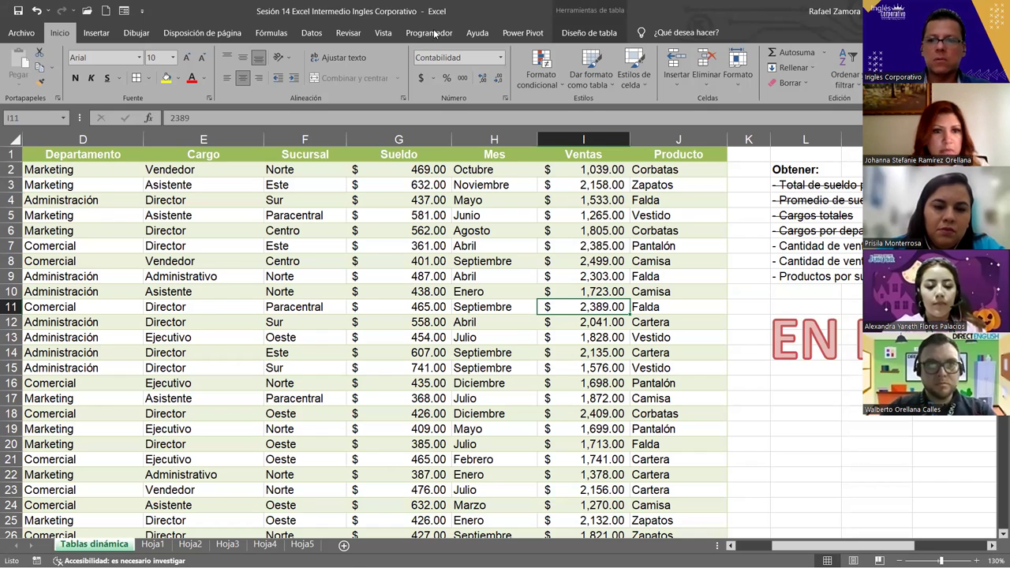
# - Move the red EN PRACTICA banner down to about rows 17–22 in column L
pyautogui.click(835, 292)
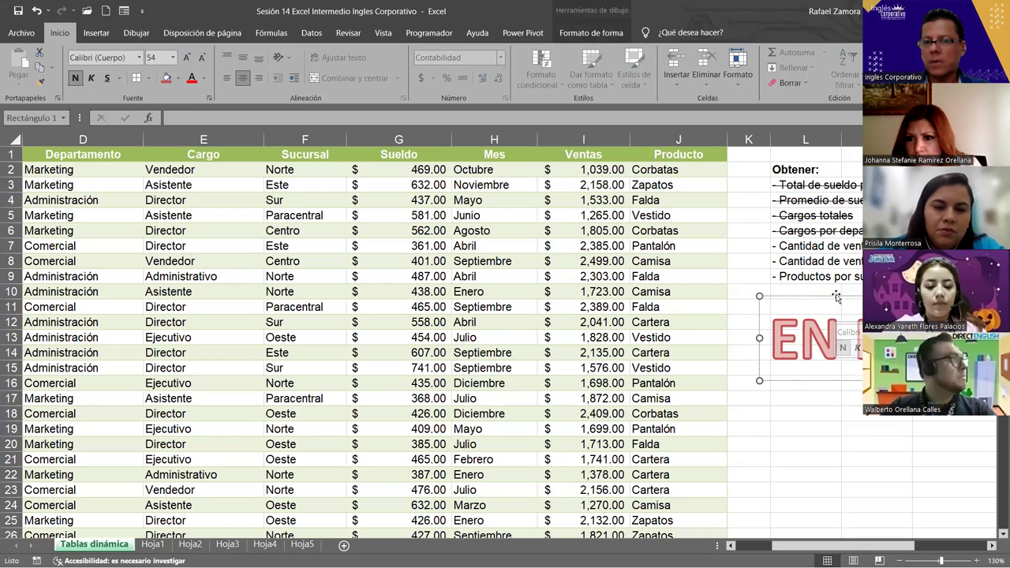
pyautogui.moveTo(835, 291); pyautogui.dragTo(841, 395)
pyautogui.click(810, 292)
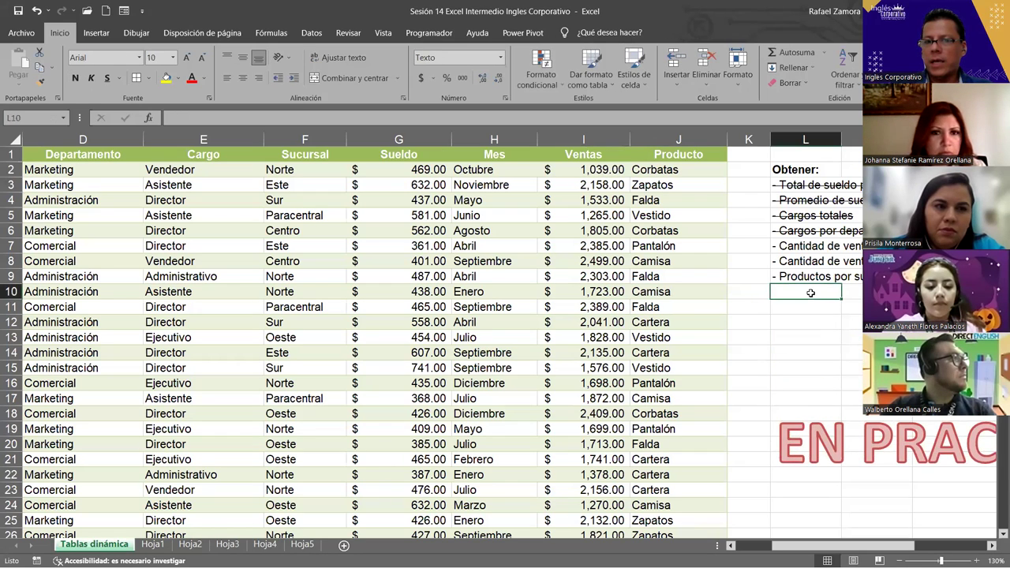
# - Strike through the two 'Cantidad de ventas' goal lines in L7:L8
pyautogui.moveTo(812, 245); pyautogui.dragTo(812, 261)
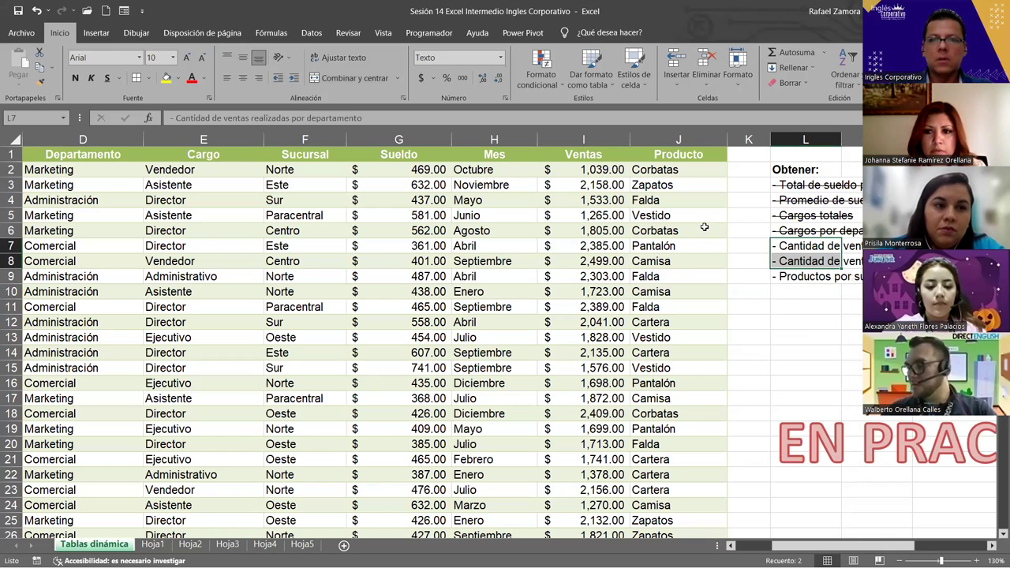
pyautogui.hotkey('ctrl', '1')
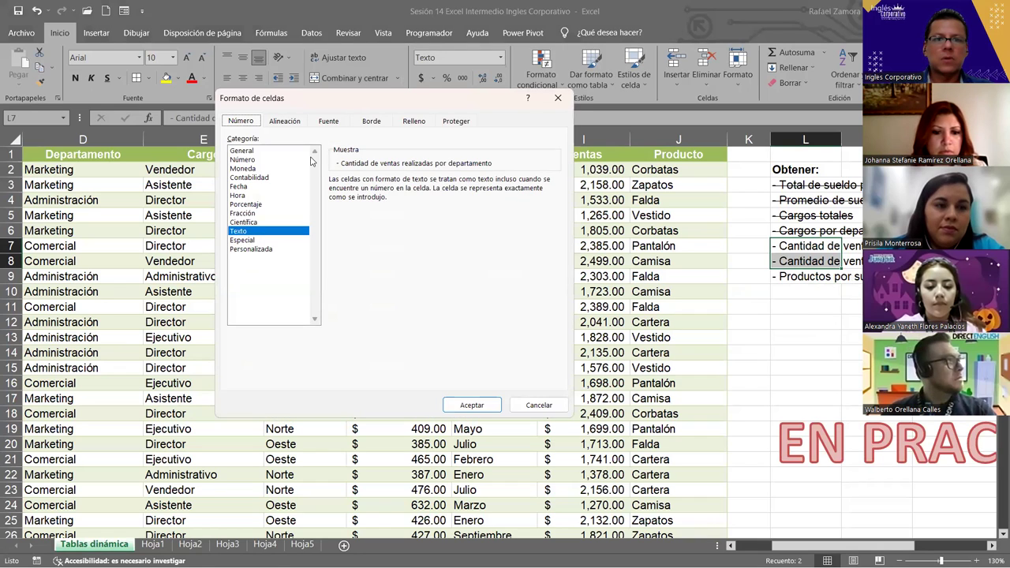
pyautogui.click(328, 123)
pyautogui.click(257, 264)
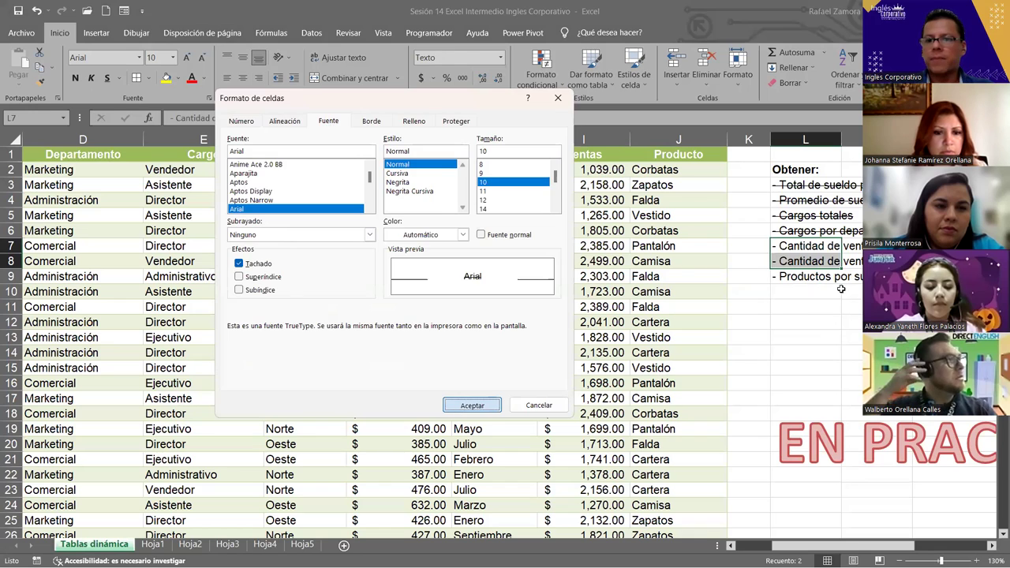
pyautogui.click(456, 407)
pyautogui.click(797, 276)
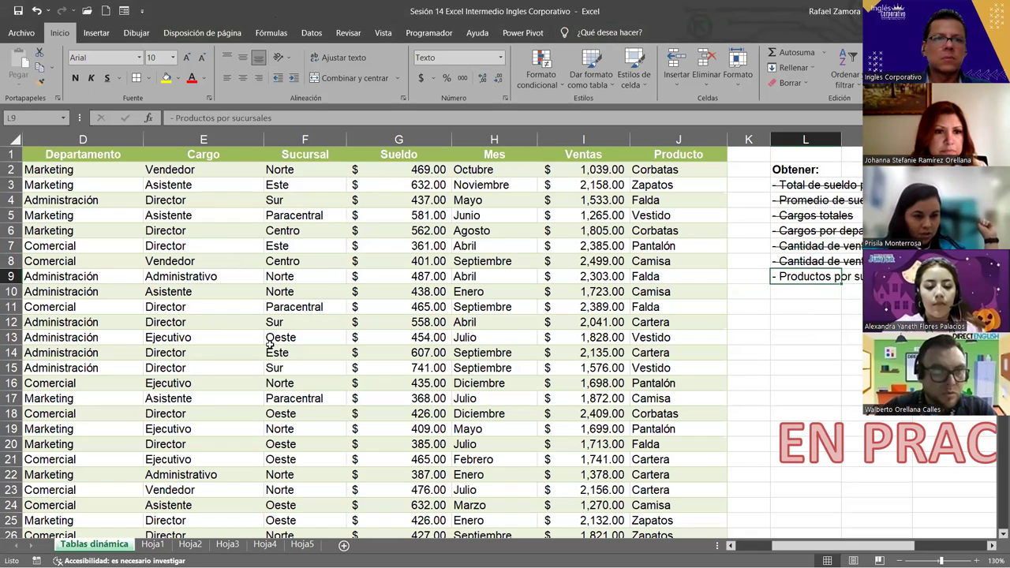
# - Start a pivot table from Tabla1 placed on a new worksheet
pyautogui.click(294, 307)
pyautogui.click(95, 31)
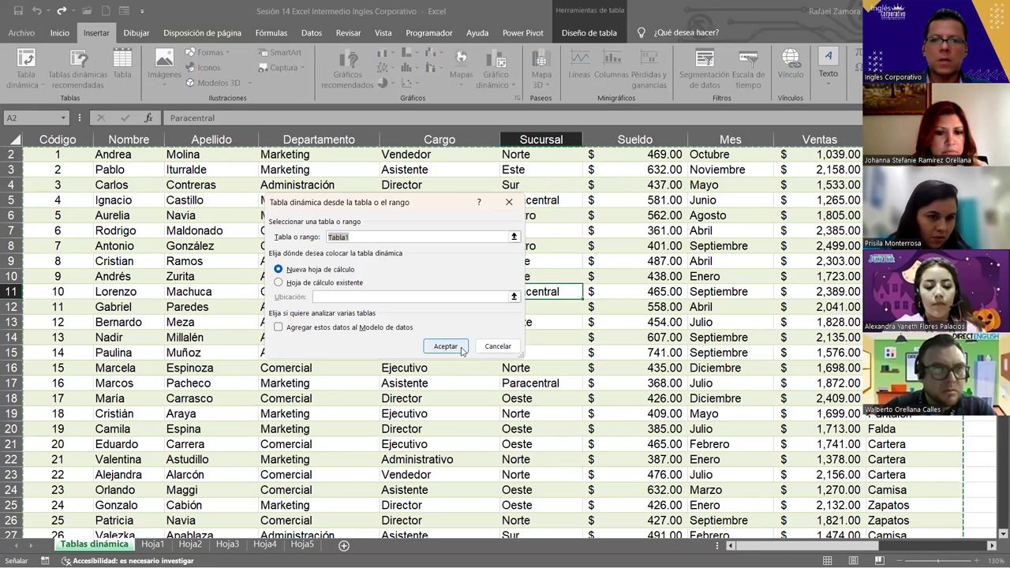
pyautogui.click(462, 352)
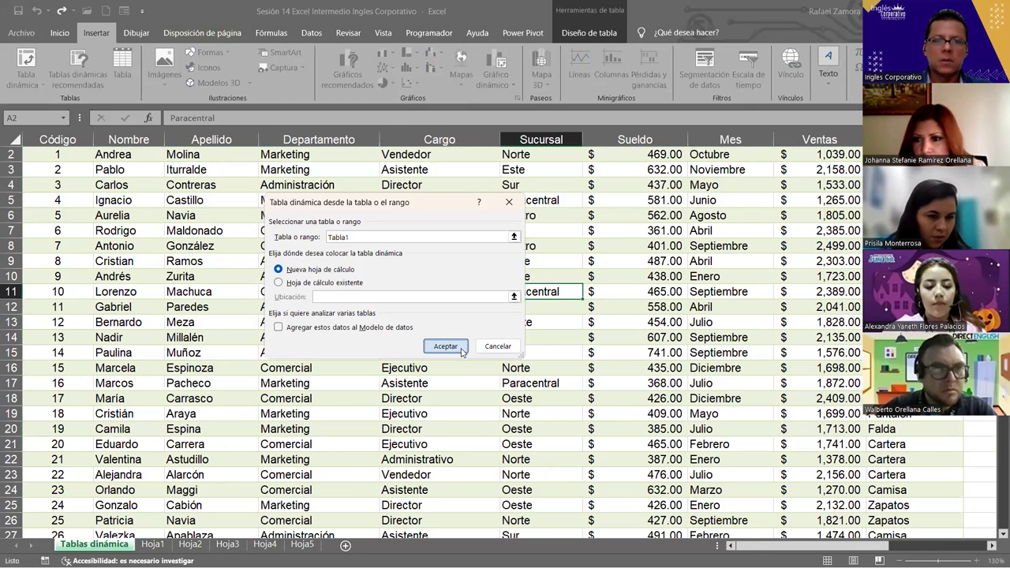
# - Reposition the Hoja6 tab and count Producto by Sucursal rows in its pivot, totalling 150
pyautogui.moveTo(87, 546); pyautogui.dragTo(359, 550)
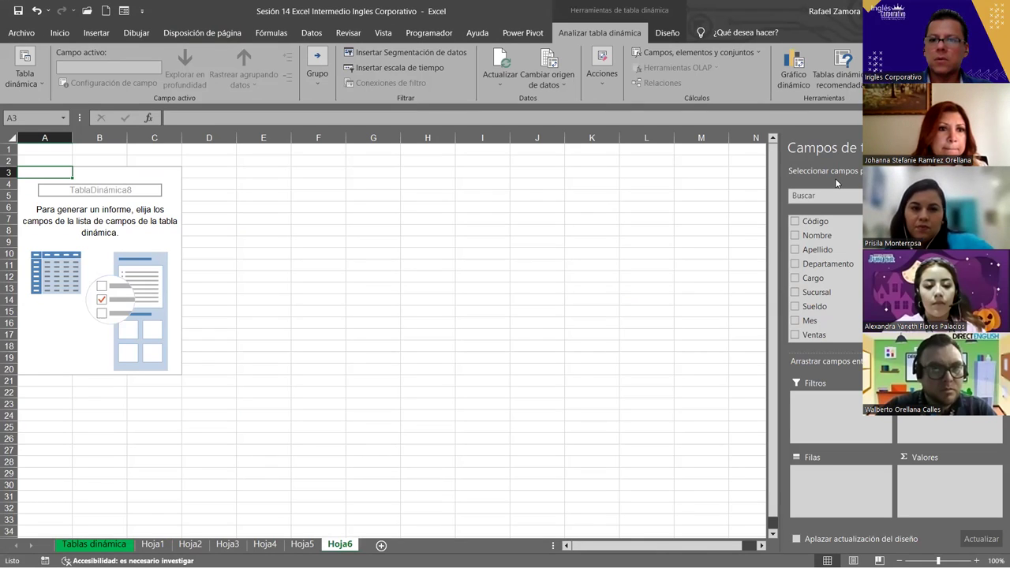
pyautogui.scroll(-1, 911, 291)
pyautogui.scroll(1, 884, 248)
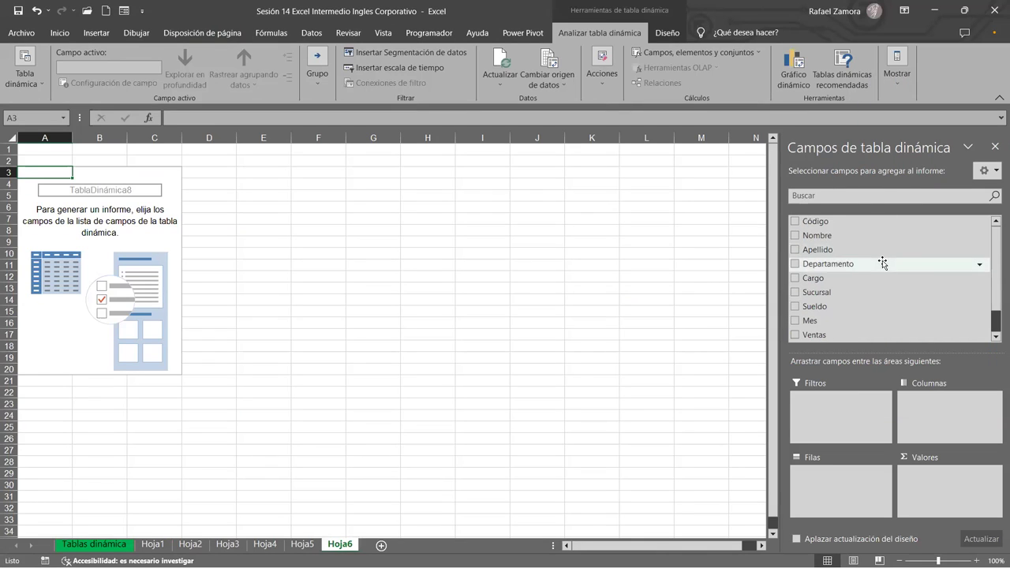
pyautogui.scroll(-1, 878, 291)
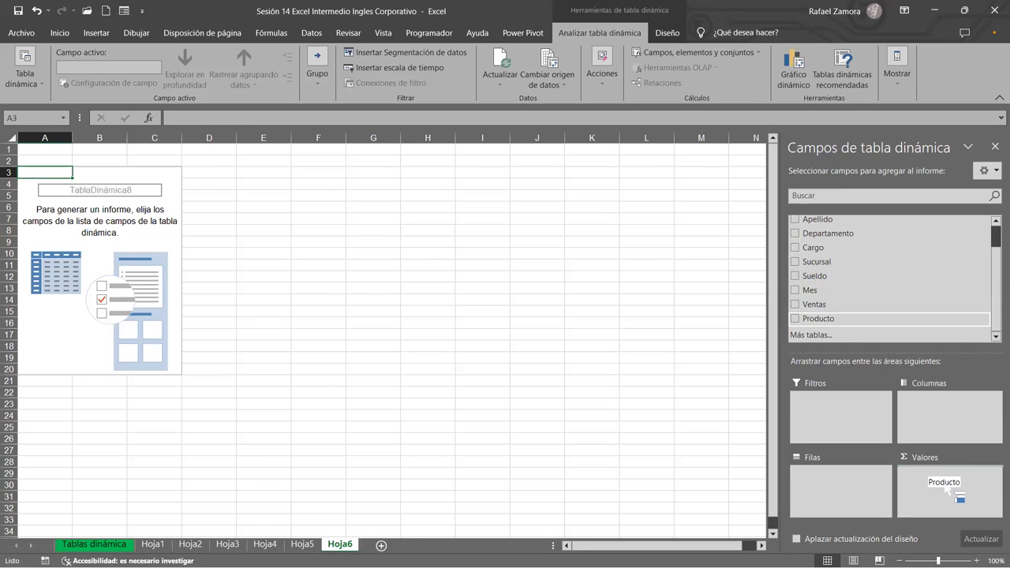
pyautogui.moveTo(852, 321); pyautogui.dragTo(944, 483)
pyautogui.moveTo(836, 266); pyautogui.dragTo(868, 484)
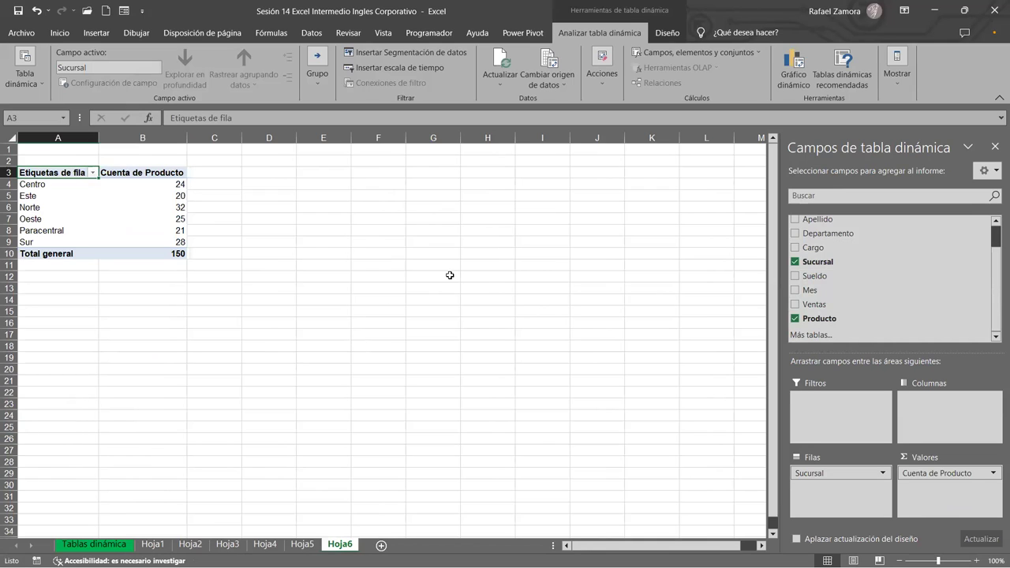
pyautogui.click(993, 473)
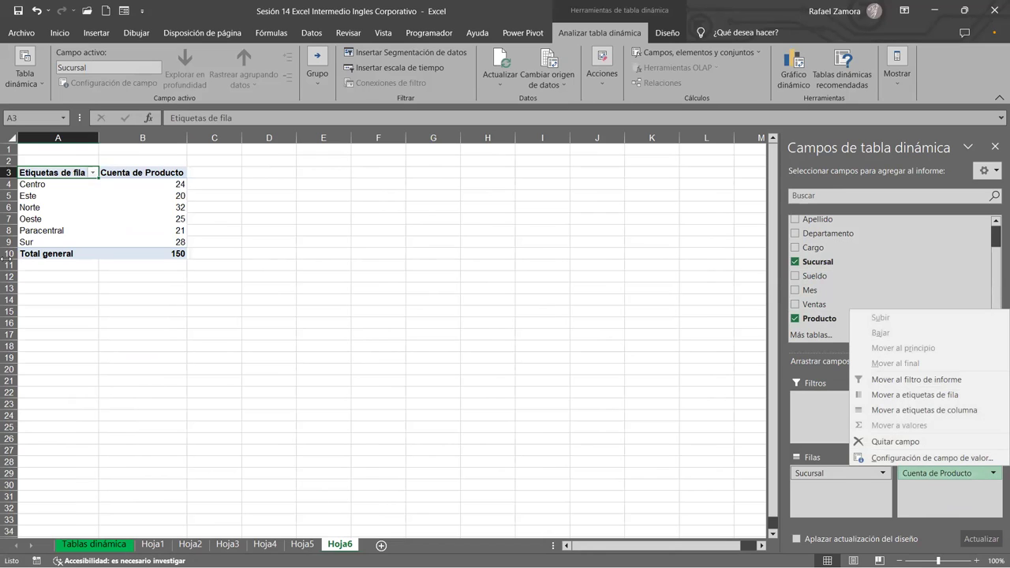
pyautogui.click(79, 208)
pyautogui.click(51, 183)
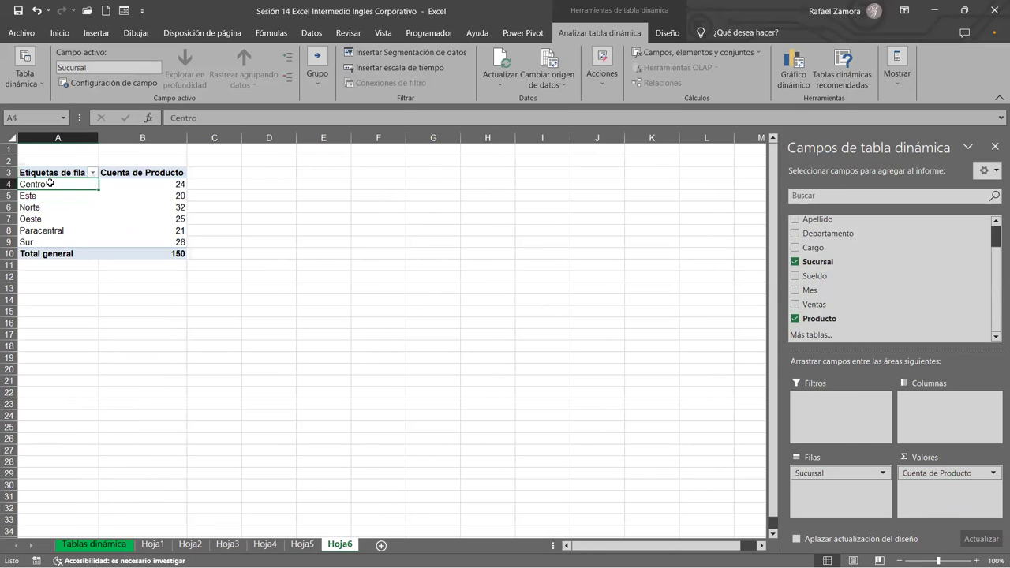
pyautogui.moveTo(47, 188); pyautogui.dragTo(40, 243)
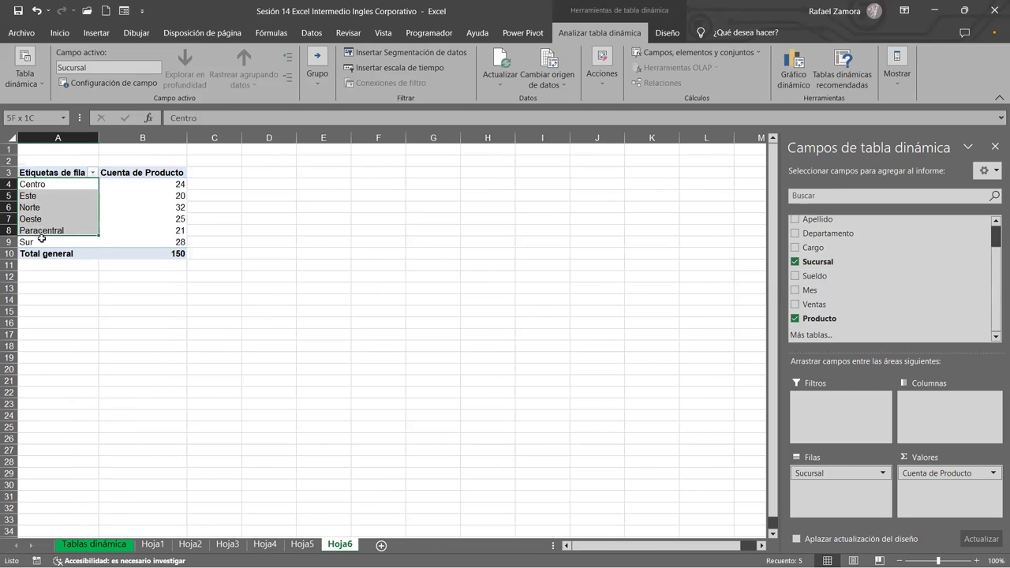
pyautogui.click(143, 191)
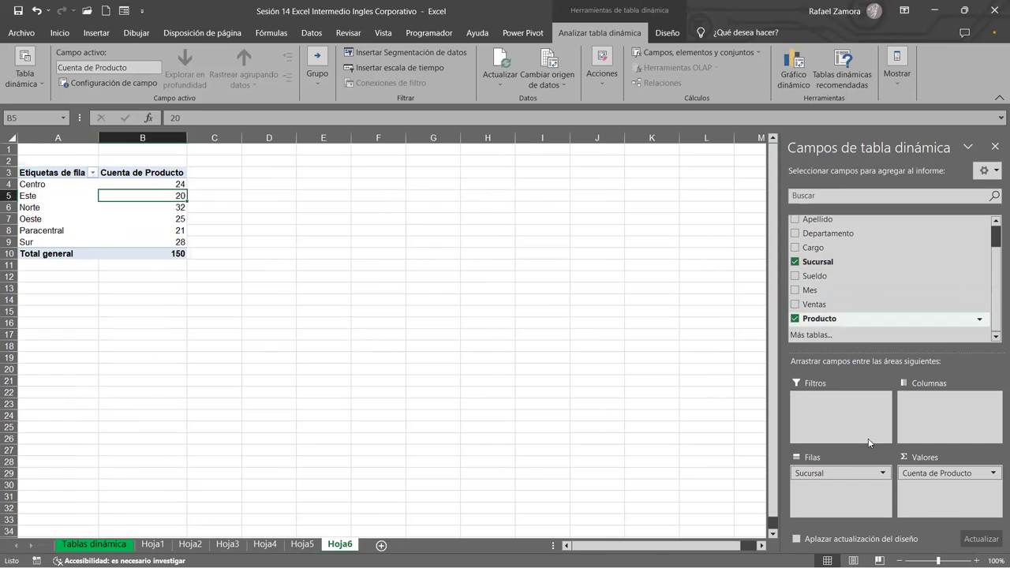
# - Swap Sucursal for Producto in the pivot rows and count Cargo in the values
pyautogui.moveTo(858, 480); pyautogui.dragTo(919, 335)
pyautogui.moveTo(939, 473); pyautogui.dragTo(857, 497)
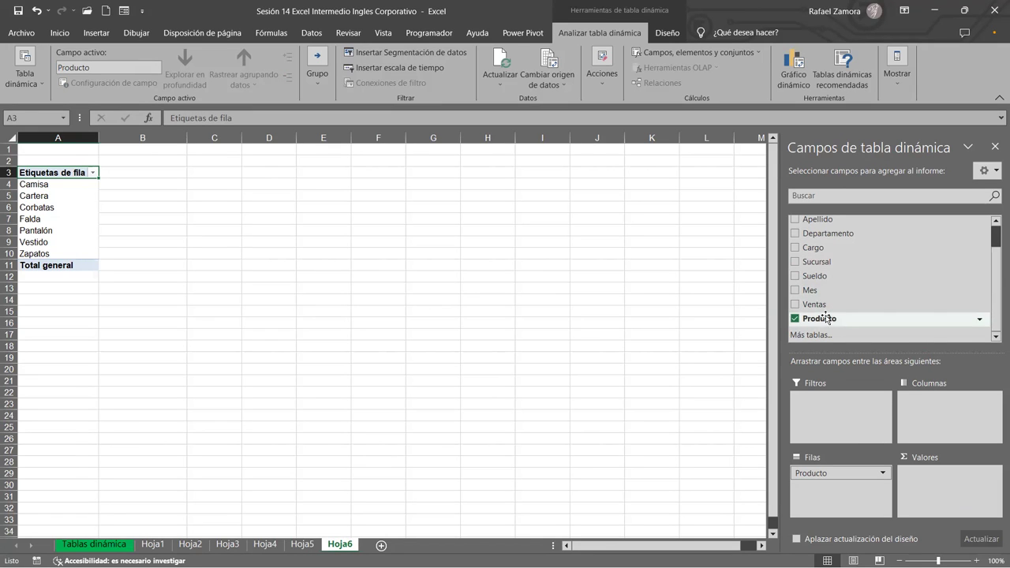
pyautogui.moveTo(838, 245); pyautogui.dragTo(964, 490)
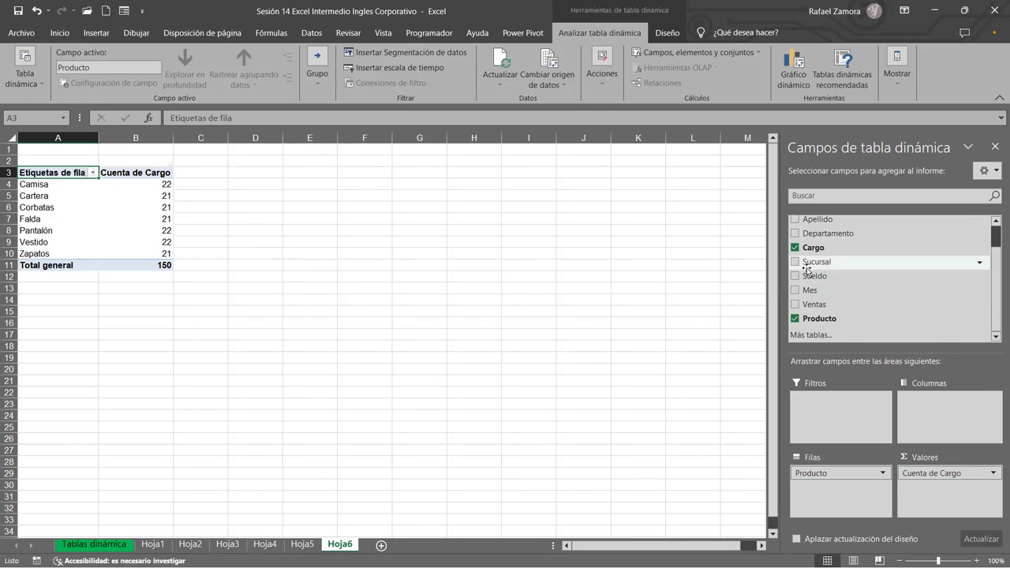
# - Count Departamento instead of Cargo in the values, then go to Hoja1
pyautogui.click(794, 247)
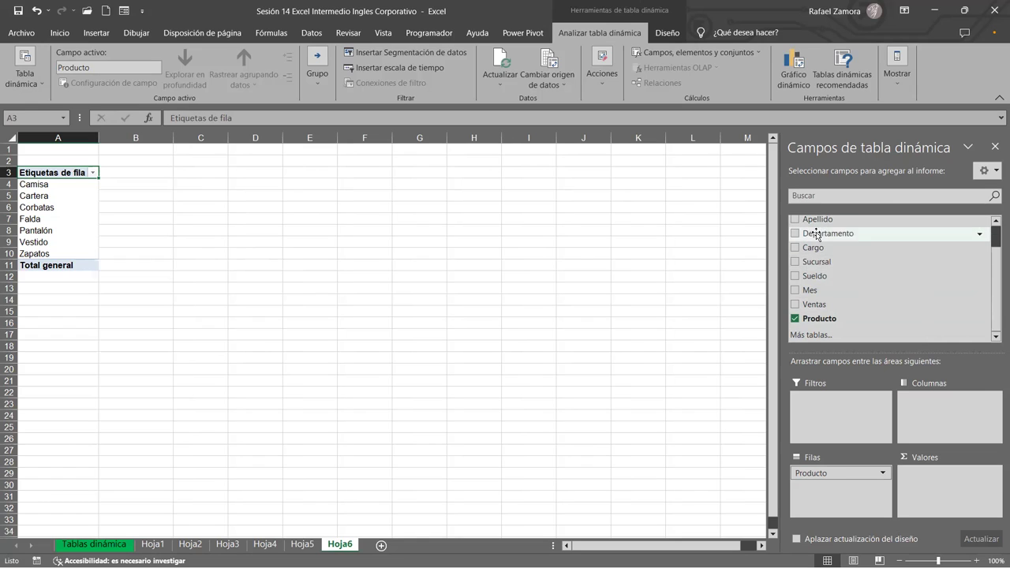
pyautogui.moveTo(944, 497); pyautogui.dragTo(945, 499)
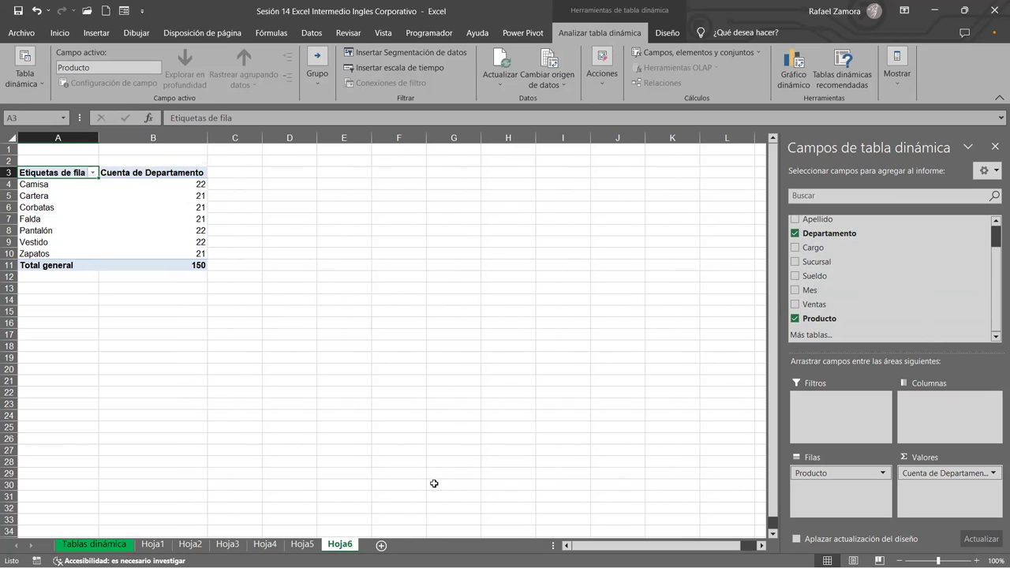
pyautogui.click(153, 544)
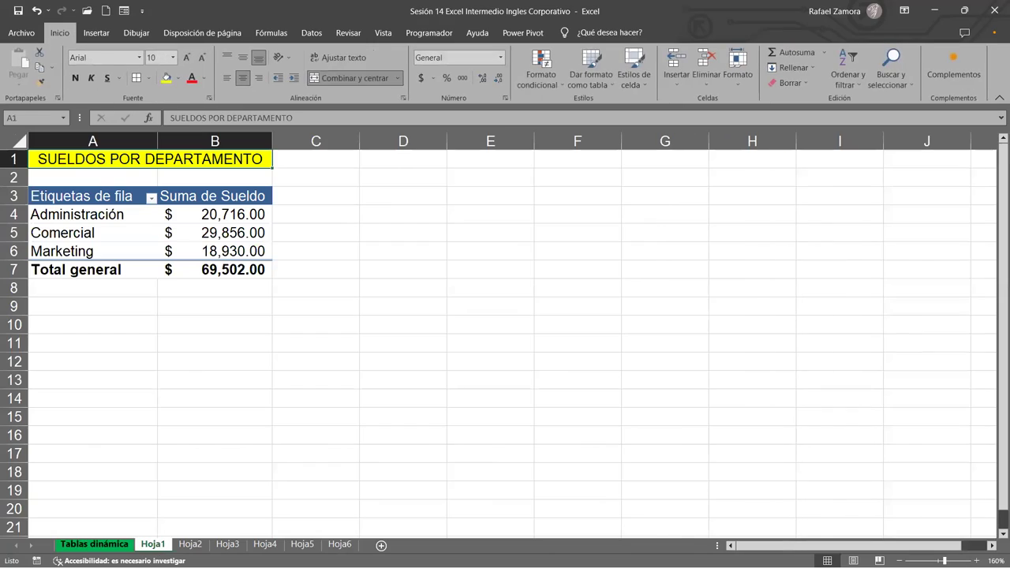
# - Review the month entries on the Tablas dinámica data sheet, then return to the Hoja6 pivot
pyautogui.click(95, 544)
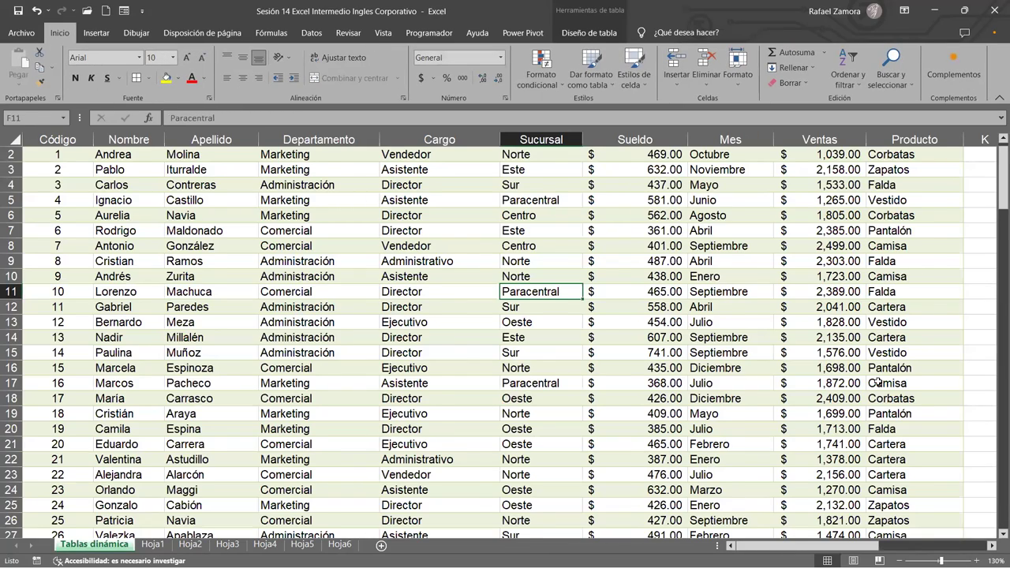
pyautogui.scroll(-1, 879, 381)
pyautogui.scroll(-1, 879, 382)
pyautogui.scroll(-1, 879, 382)
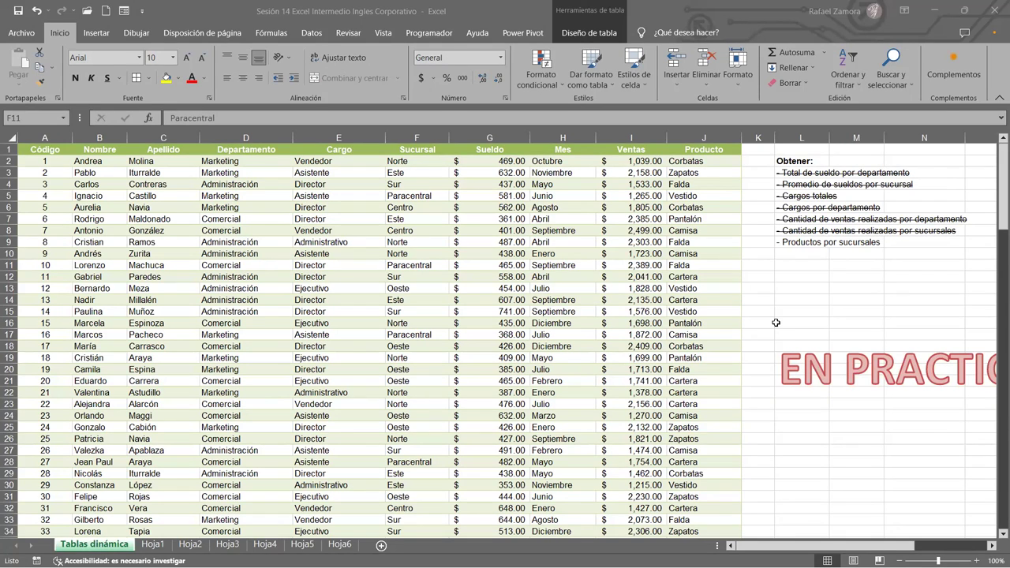
pyautogui.click(562, 335)
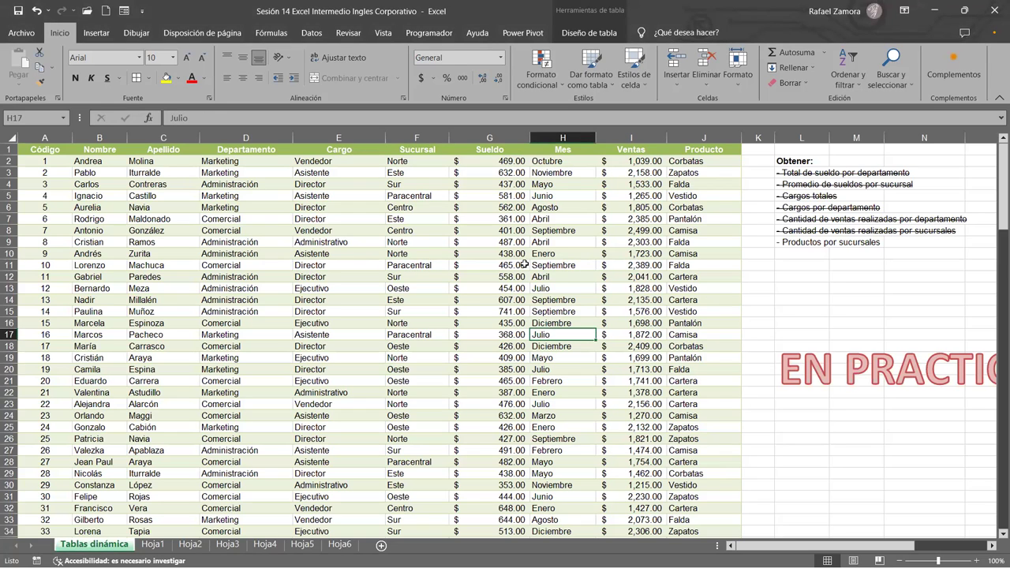
pyautogui.click(354, 546)
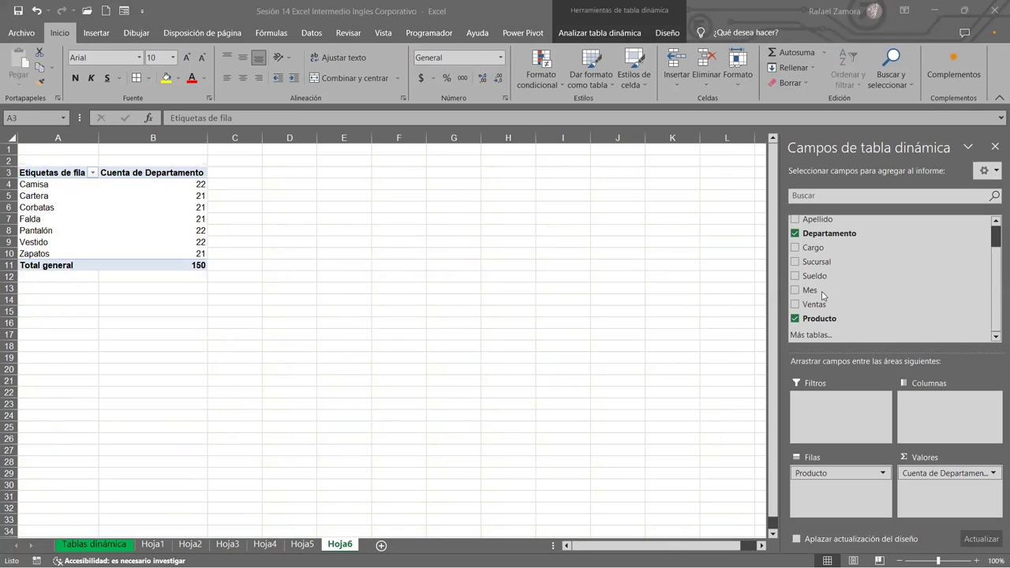
# - Remove Producto from the pivot rows and Cuenta de Departamento from the values
pyautogui.moveTo(829, 472)
pyautogui.mouseDown()
pyautogui.moveTo(875, 276)
pyautogui.moveTo(852, 491)
pyautogui.mouseUp()
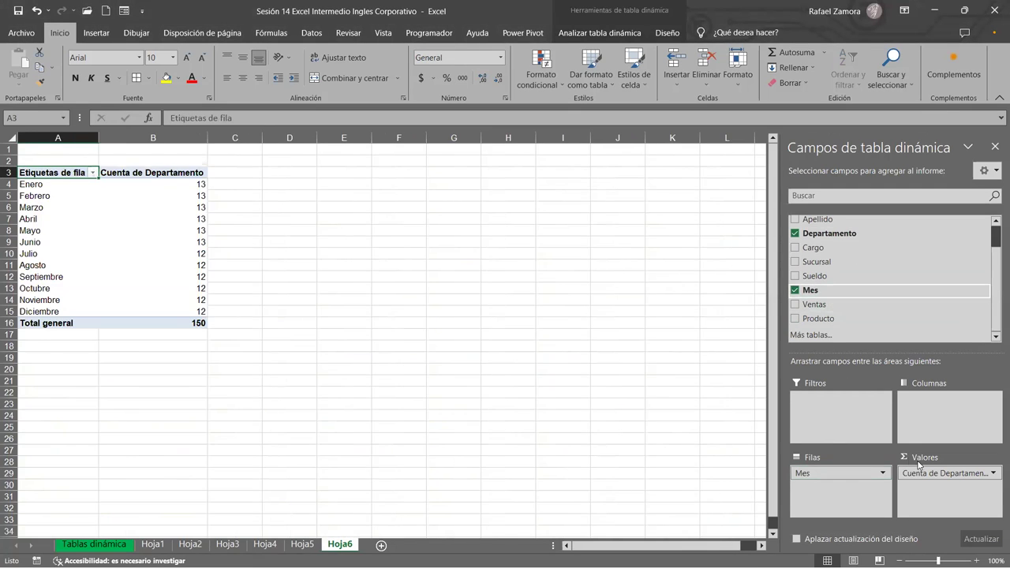
pyautogui.moveTo(949, 479)
pyautogui.mouseDown()
pyautogui.moveTo(949, 385)
pyautogui.moveTo(860, 309)
pyautogui.moveTo(939, 493)
pyautogui.mouseUp()
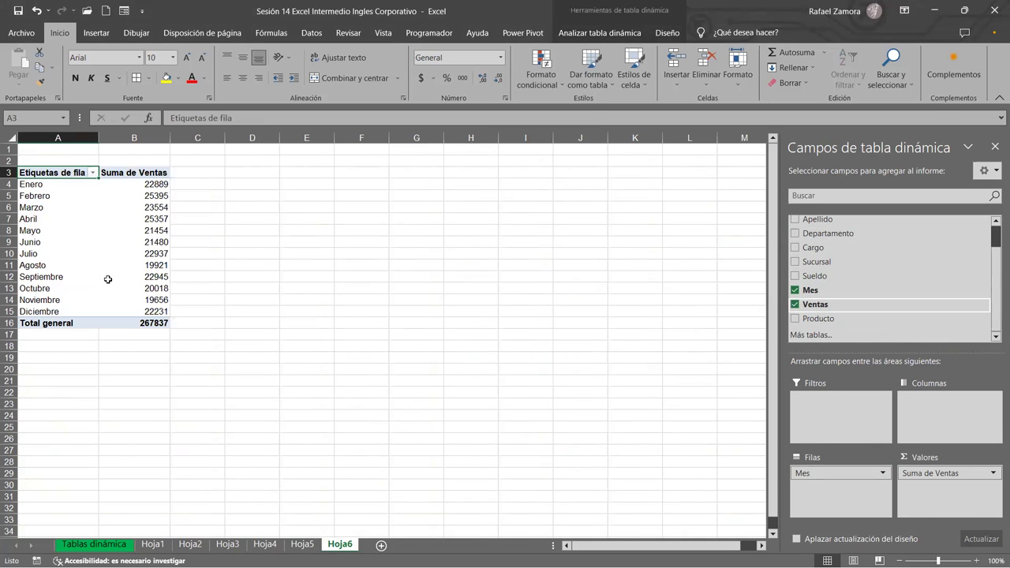
pyautogui.scroll(2, 120, 334)
pyautogui.scroll(1, 121, 333)
pyautogui.scroll(1, 121, 334)
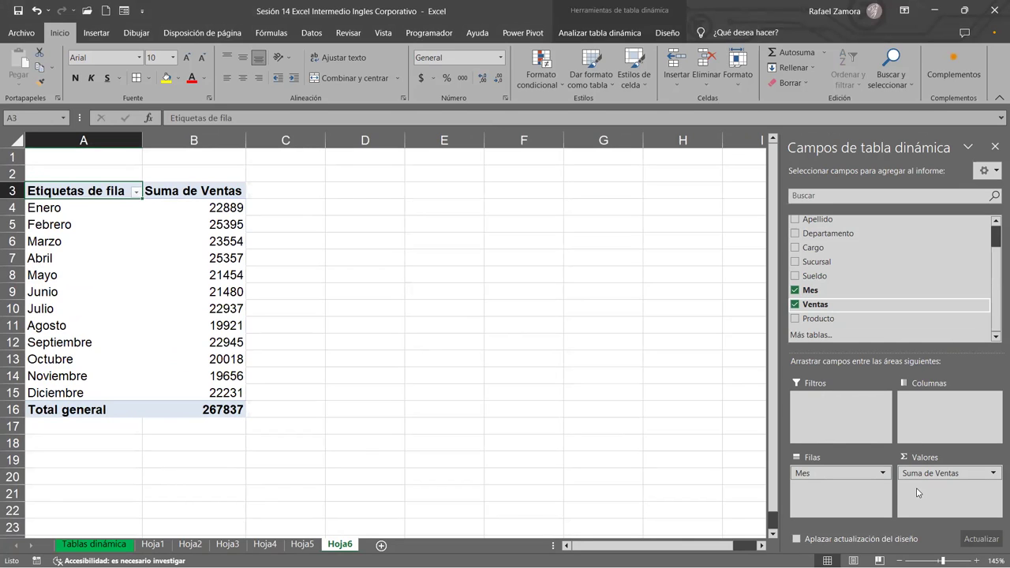
# - Format the Suma de Ventas values as Contabilidad, with $ and two decimals
pyautogui.rightClick(218, 229)
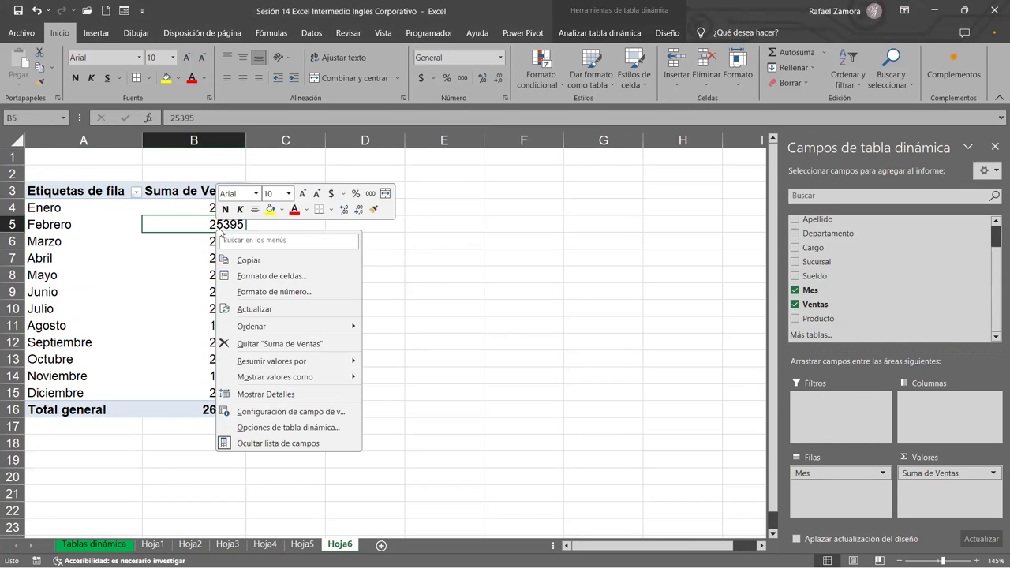
pyautogui.click(307, 292)
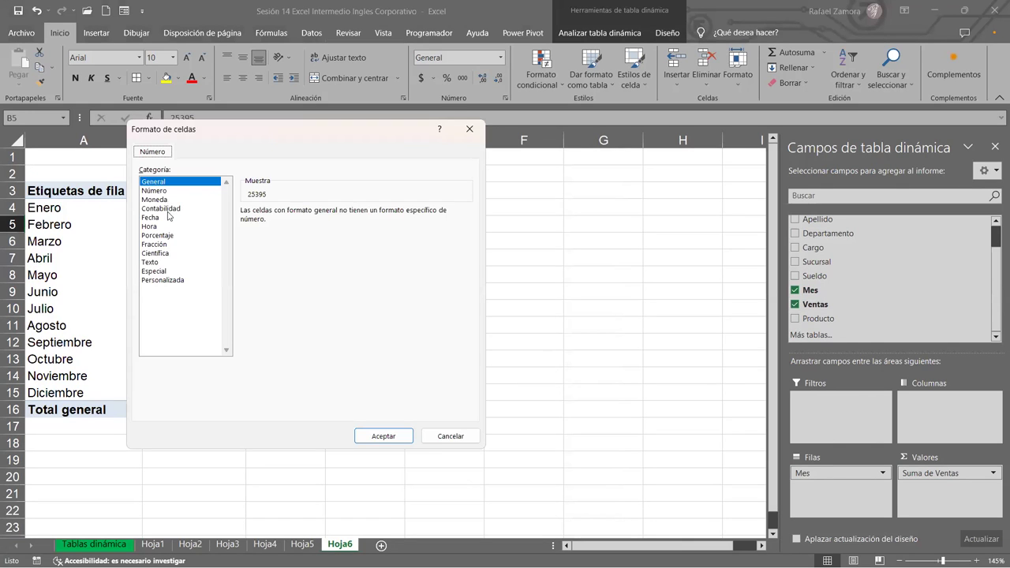
pyautogui.press('Down')
pyautogui.press('Down')
pyautogui.press('Down')
pyautogui.click(392, 436)
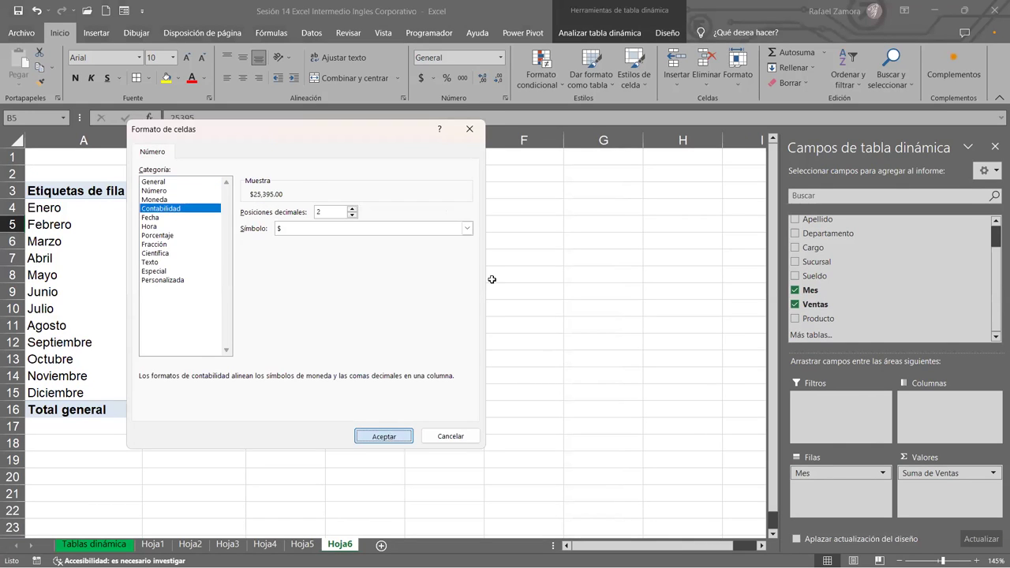
pyautogui.click(492, 279)
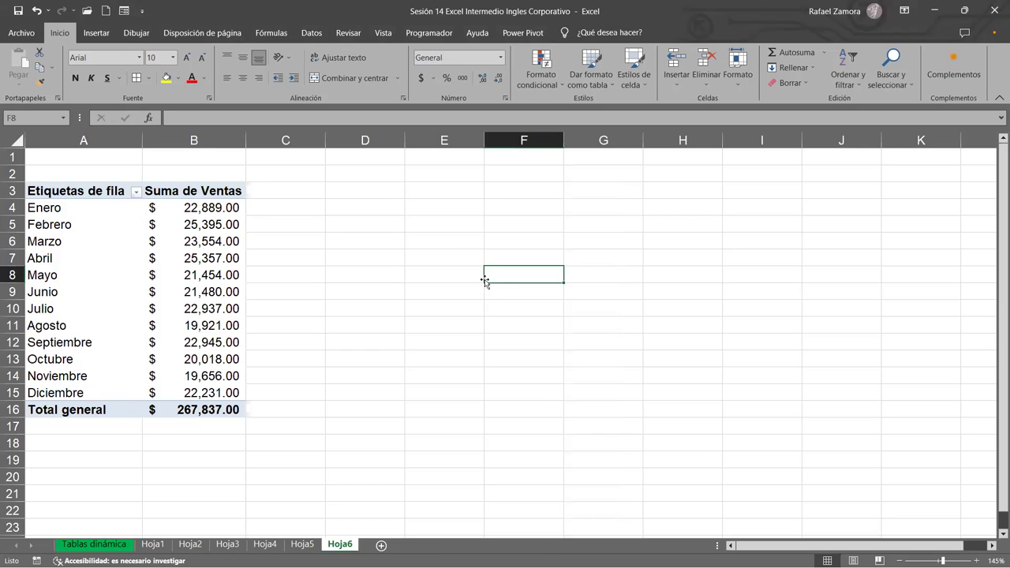
pyautogui.click(203, 303)
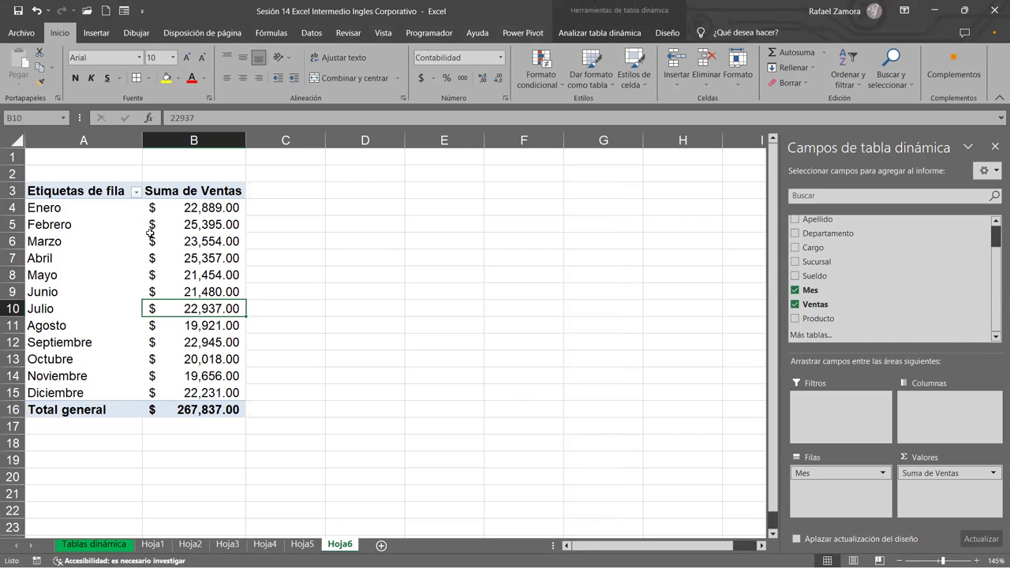
pyautogui.moveTo(150, 234)
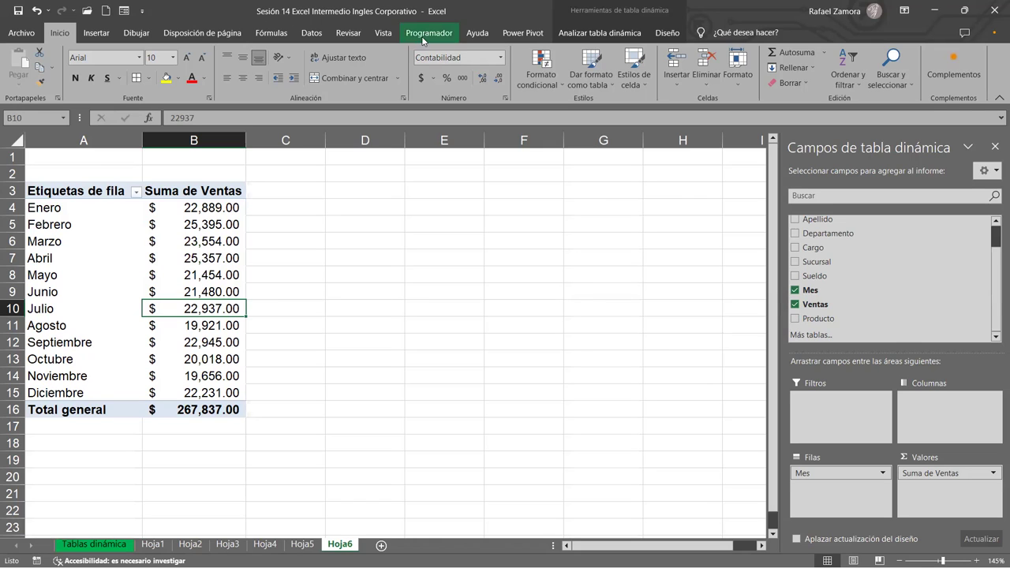
# - Open the Consolidar settings on the Datos tab and close them unused
pyautogui.click(312, 35)
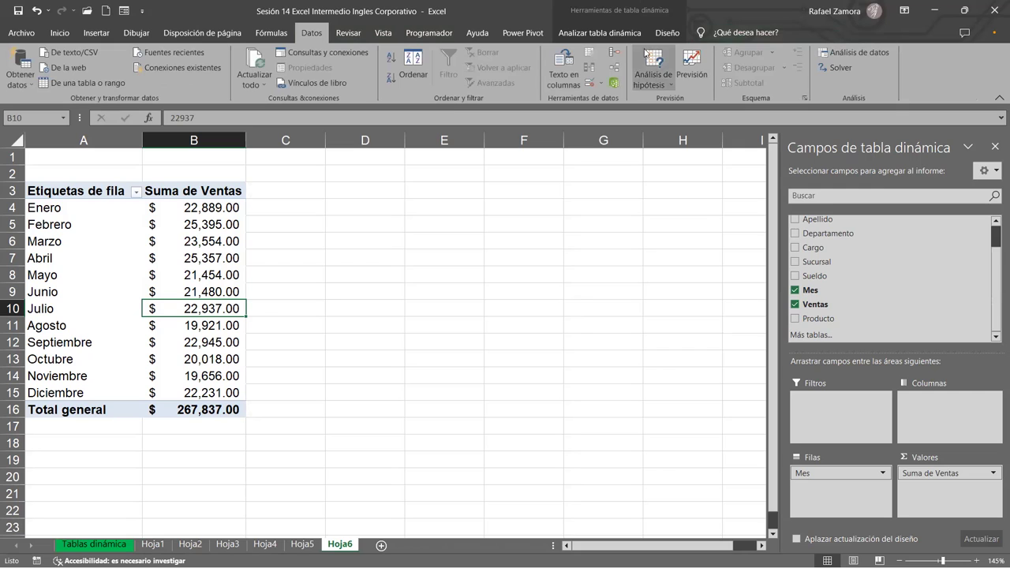
pyautogui.click(615, 52)
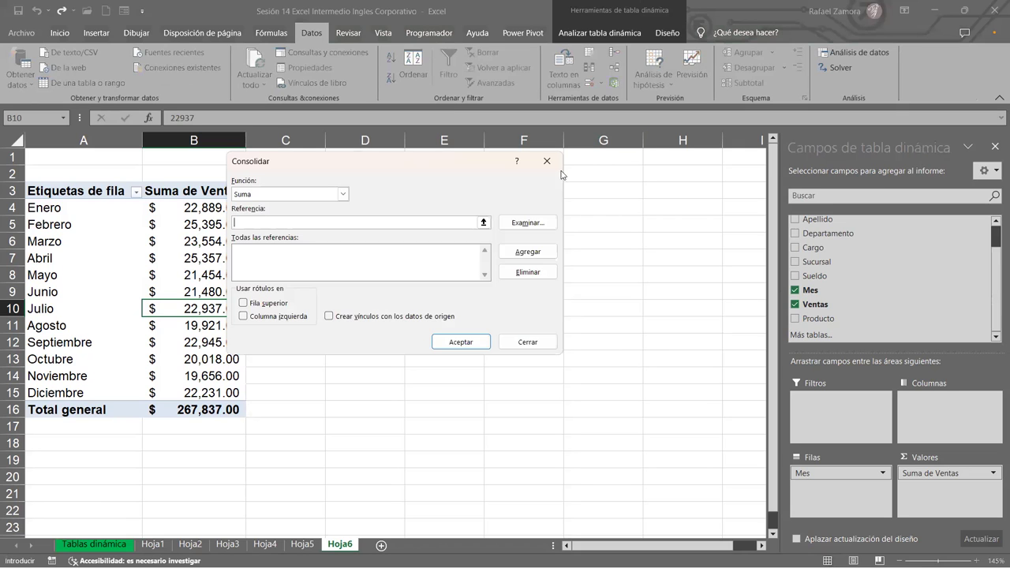
pyautogui.click(556, 164)
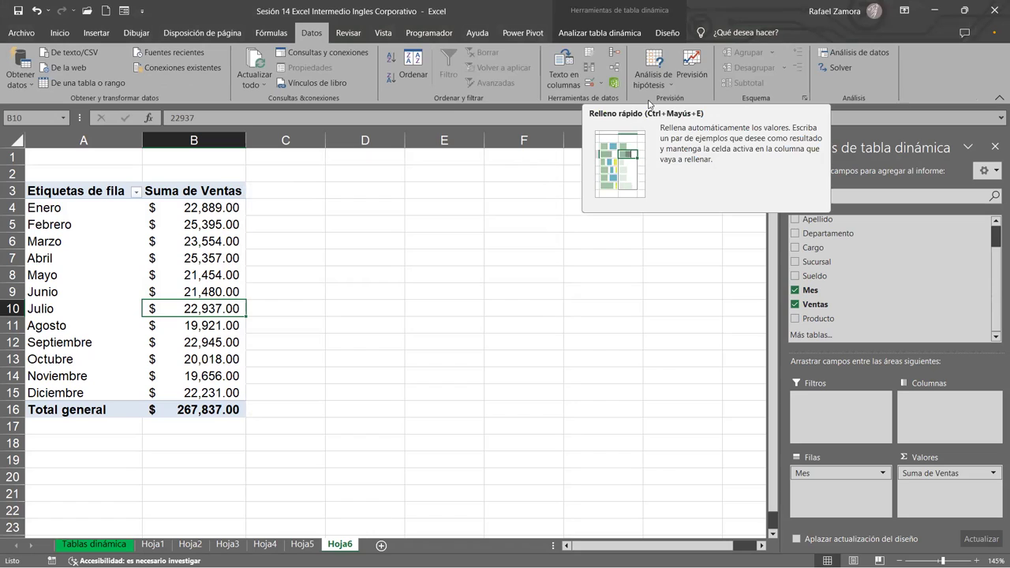
# - Check the Análisis de hipótesis options without applying any, then select the Abril sales value
pyautogui.click(670, 87)
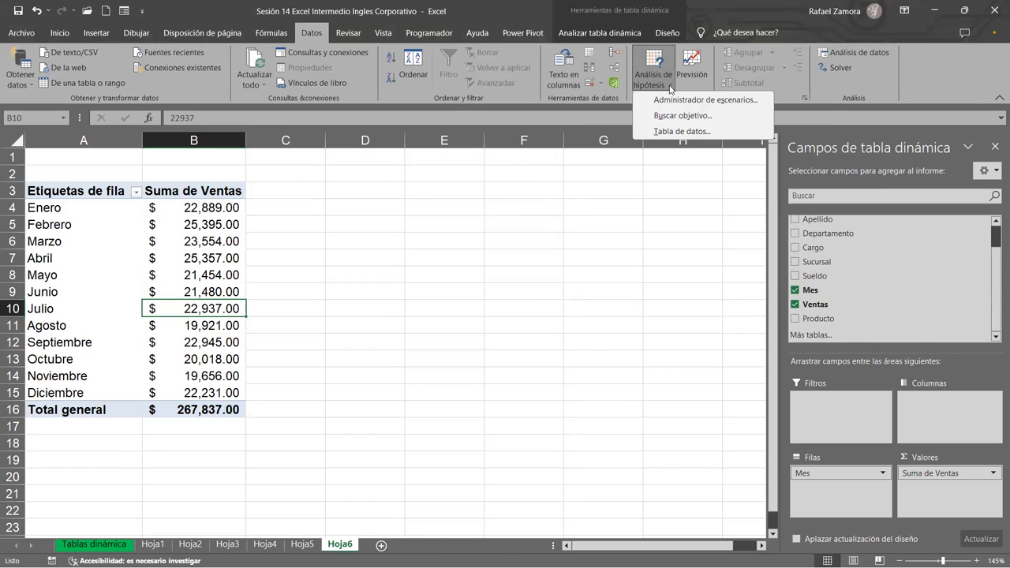
pyautogui.click(579, 261)
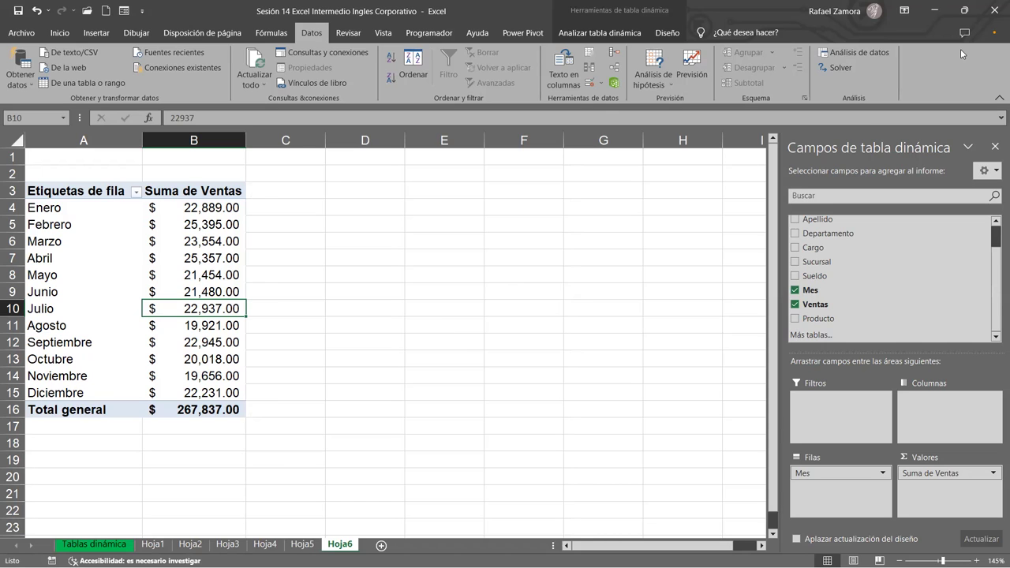
pyautogui.click(478, 308)
pyautogui.click(150, 258)
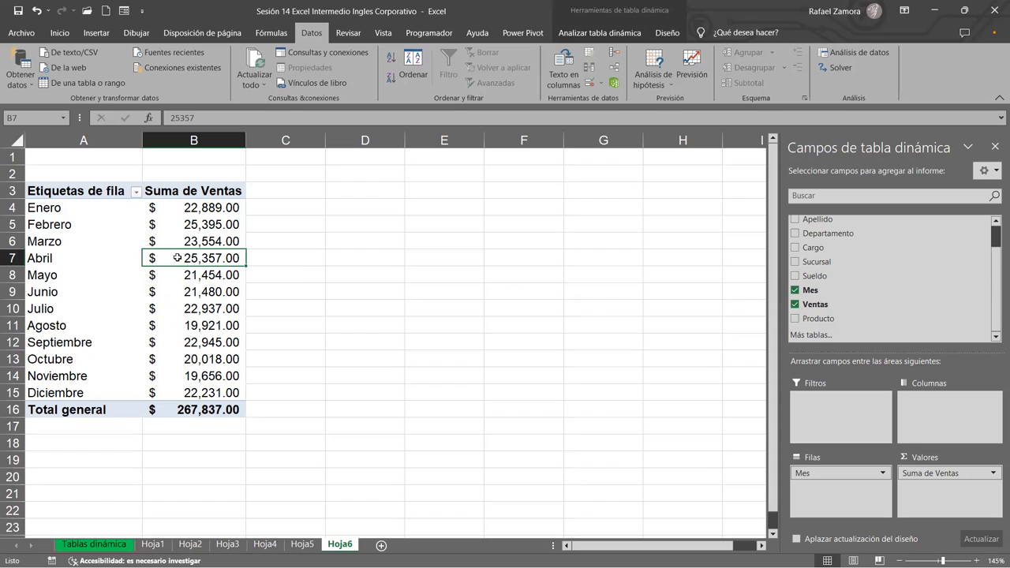
pyautogui.moveTo(178, 258)
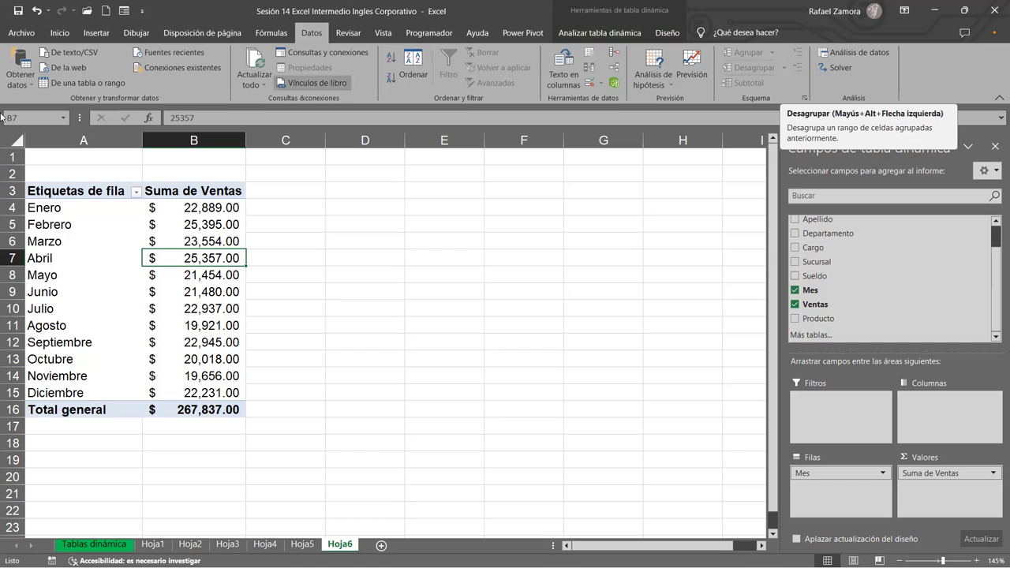
pyautogui.click(90, 259)
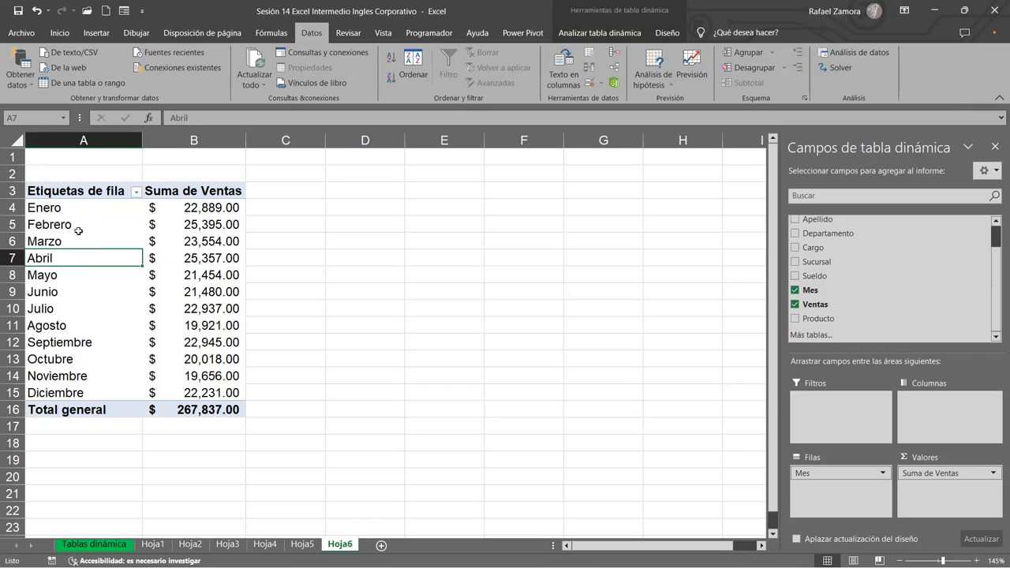
# - Group Enero–Marzo as Grupo1 and Abril–Junio as Grupo2, collapsing each group
pyautogui.moveTo(60, 206); pyautogui.dragTo(60, 229)
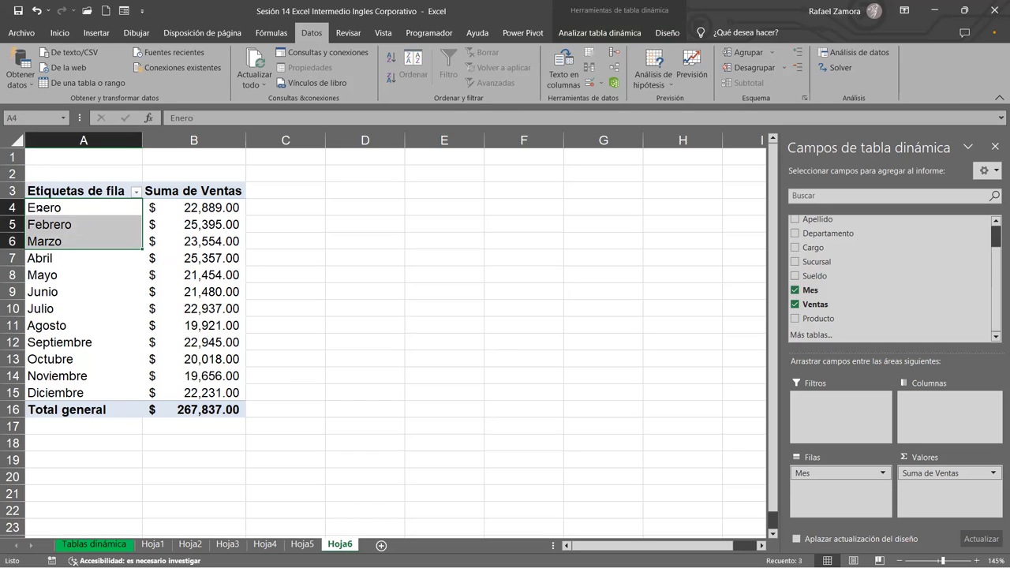
pyautogui.rightClick(43, 212)
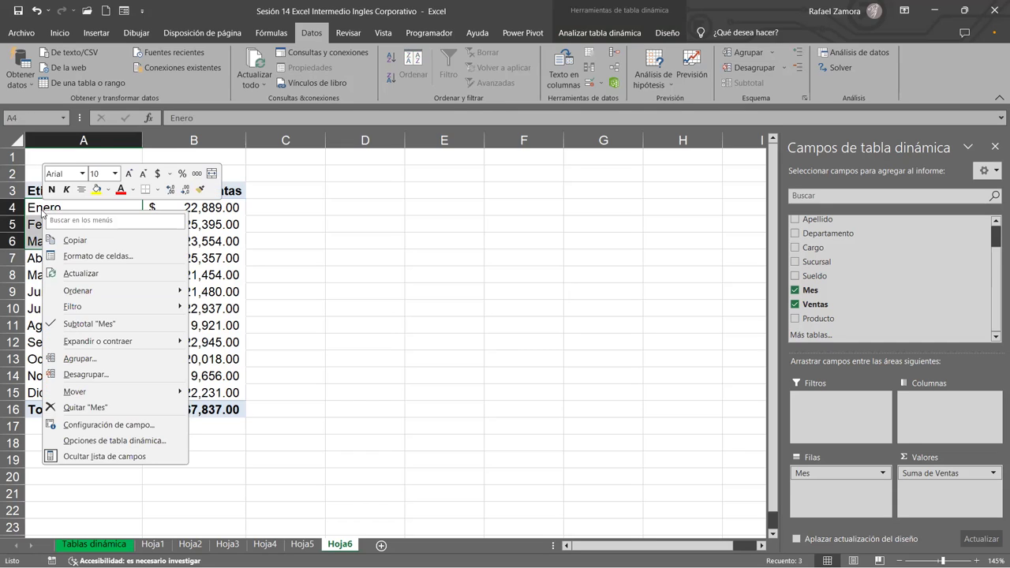
pyautogui.click(138, 359)
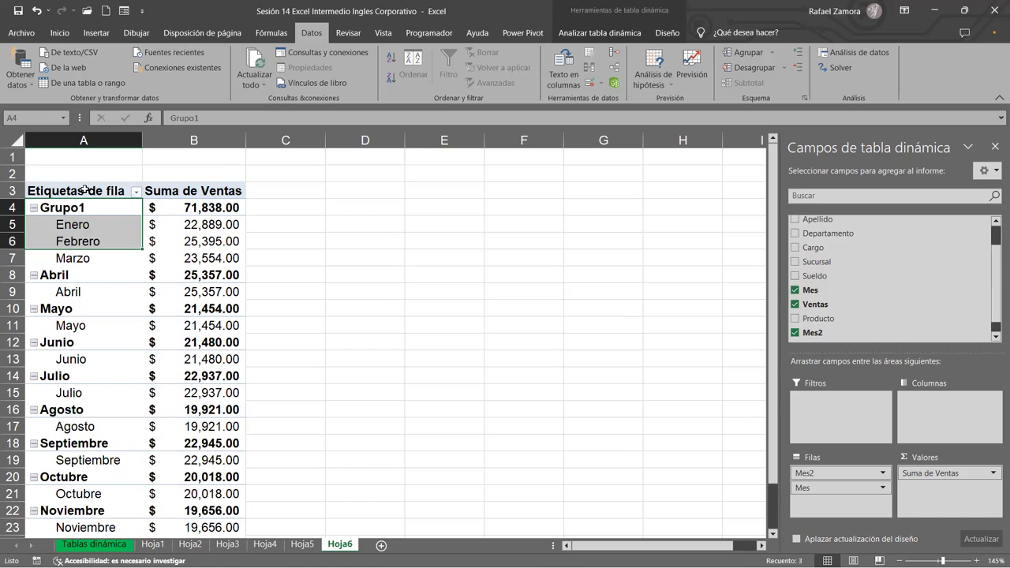
pyautogui.click(34, 208)
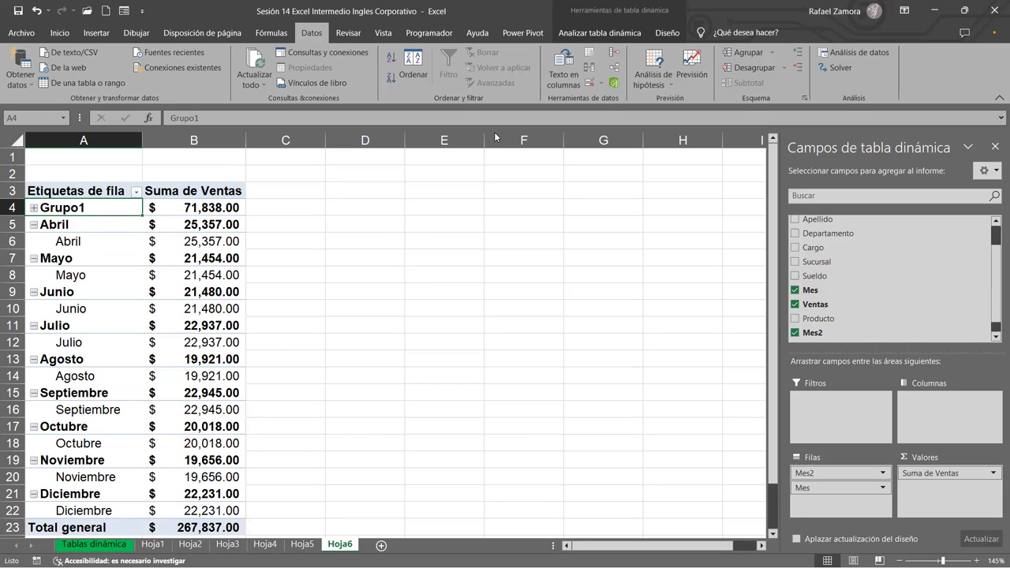
pyautogui.click(74, 241)
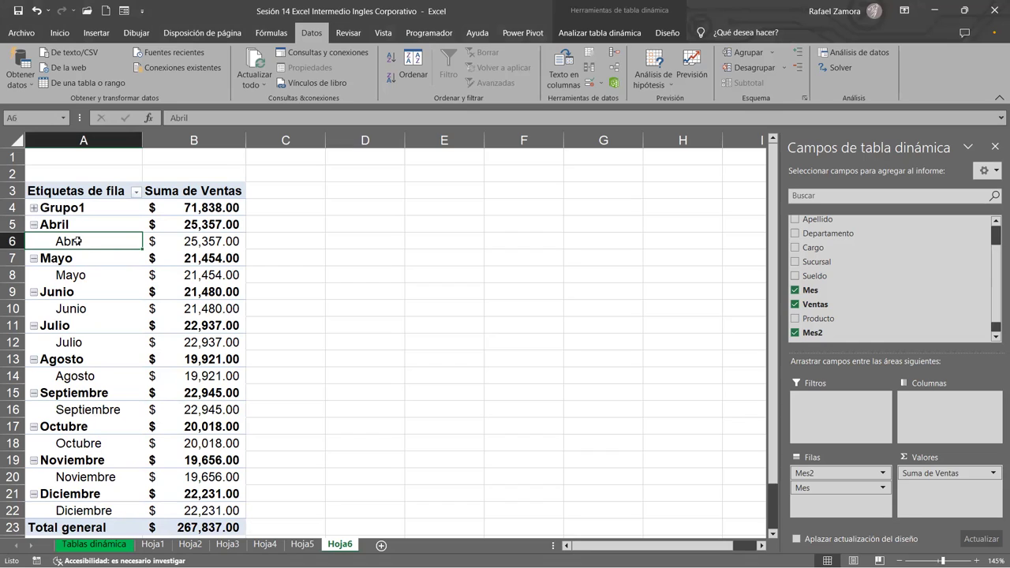
pyautogui.moveTo(76, 242); pyautogui.dragTo(81, 308)
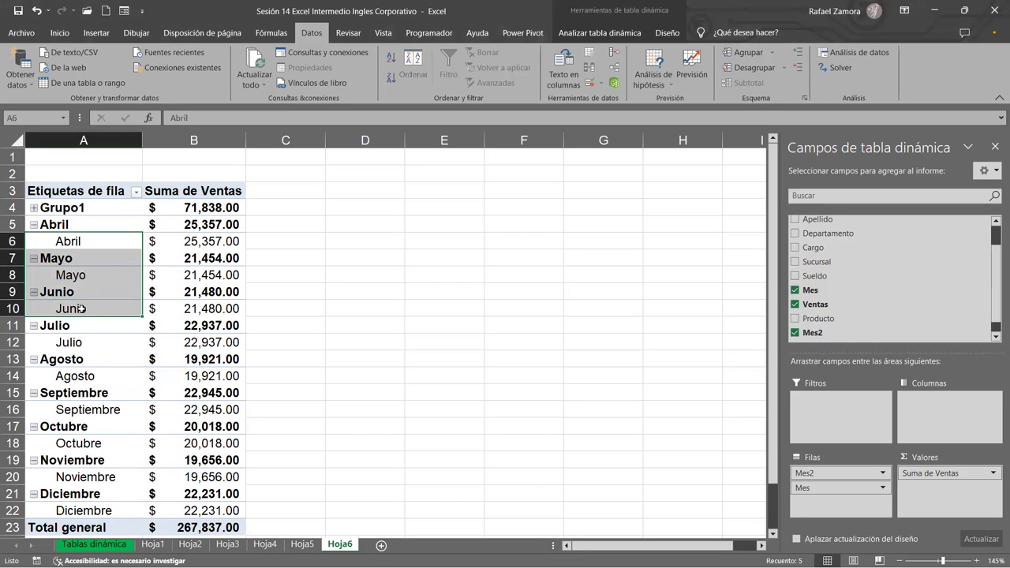
pyautogui.rightClick(82, 309)
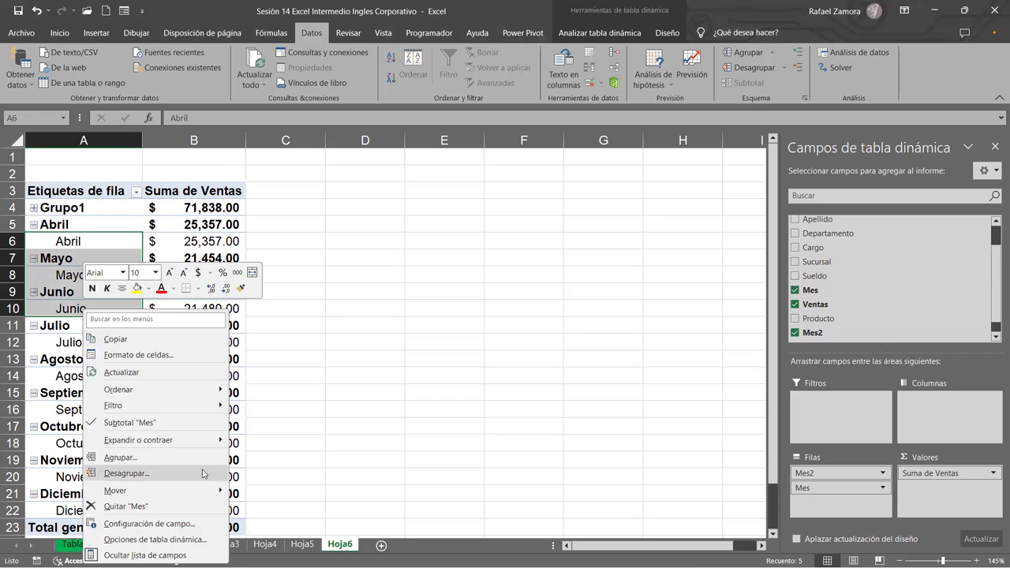
pyautogui.click(171, 460)
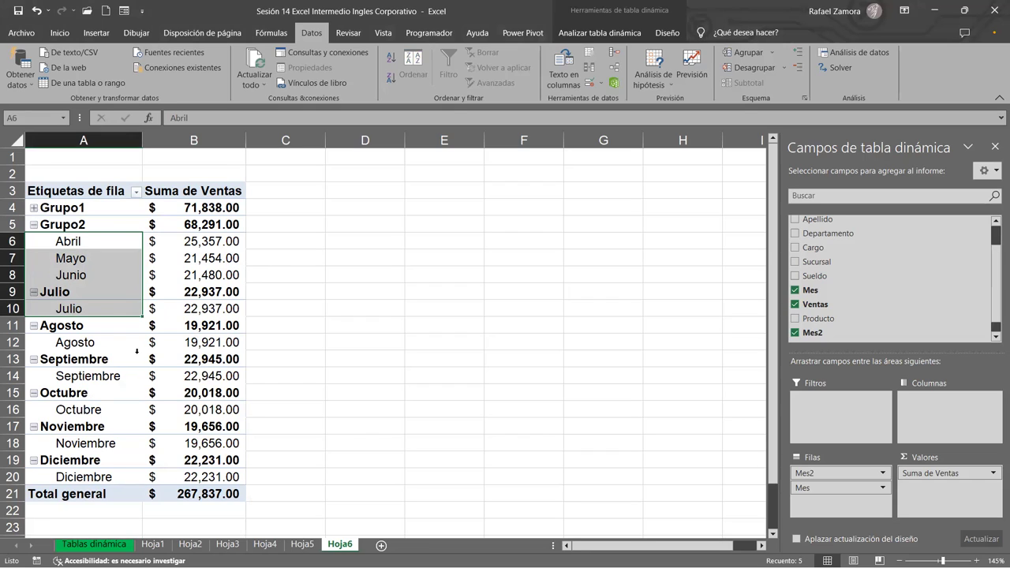
pyautogui.click(34, 224)
# - Group Julio–Septiembre as Grupo3 and Octubre–Diciembre as Grupo4, collapsing each group
pyautogui.moveTo(63, 259); pyautogui.dragTo(70, 324)
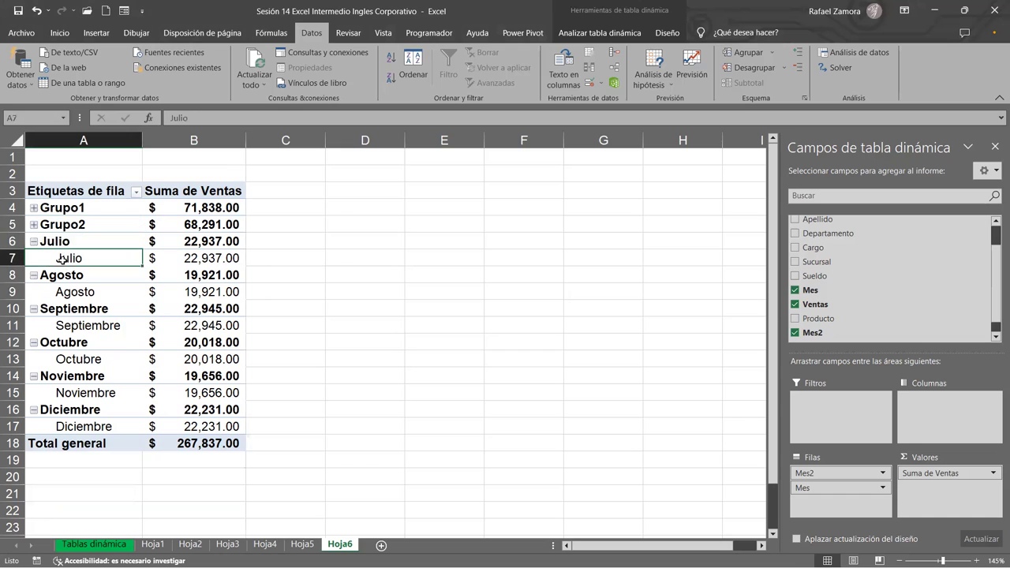
pyautogui.rightClick(70, 325)
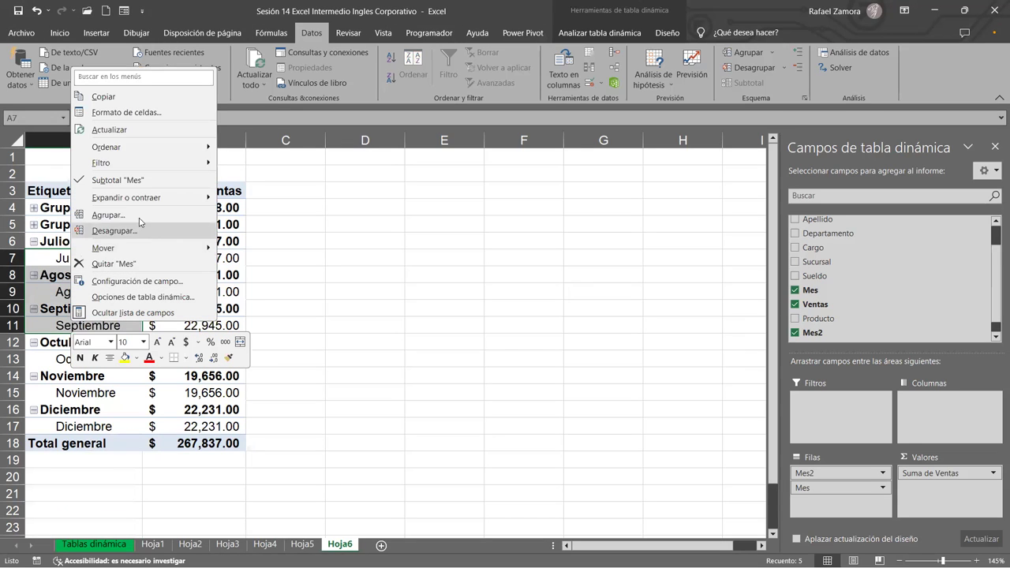
pyautogui.click(108, 214)
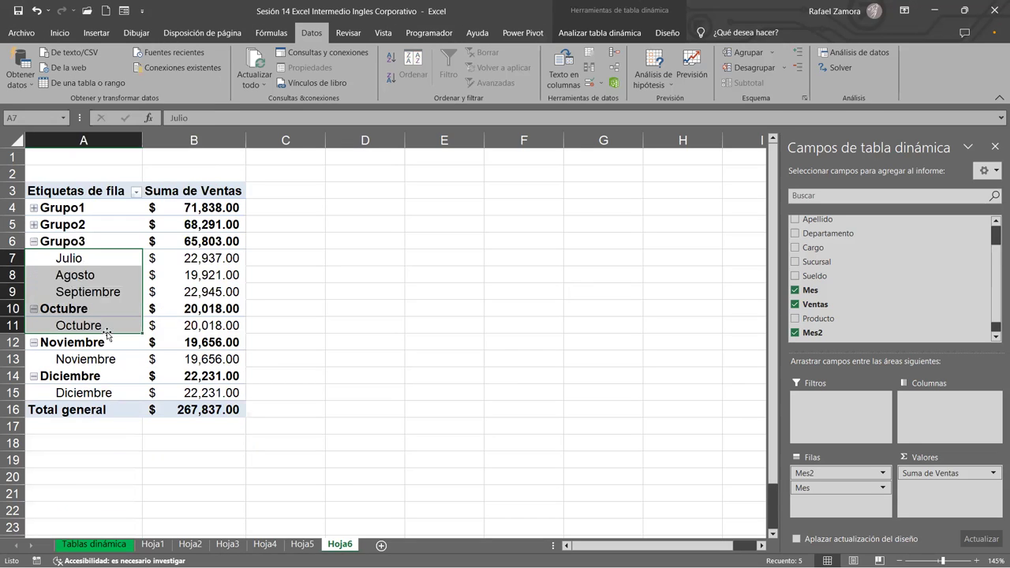
pyautogui.click(33, 243)
pyautogui.moveTo(78, 275); pyautogui.dragTo(83, 344)
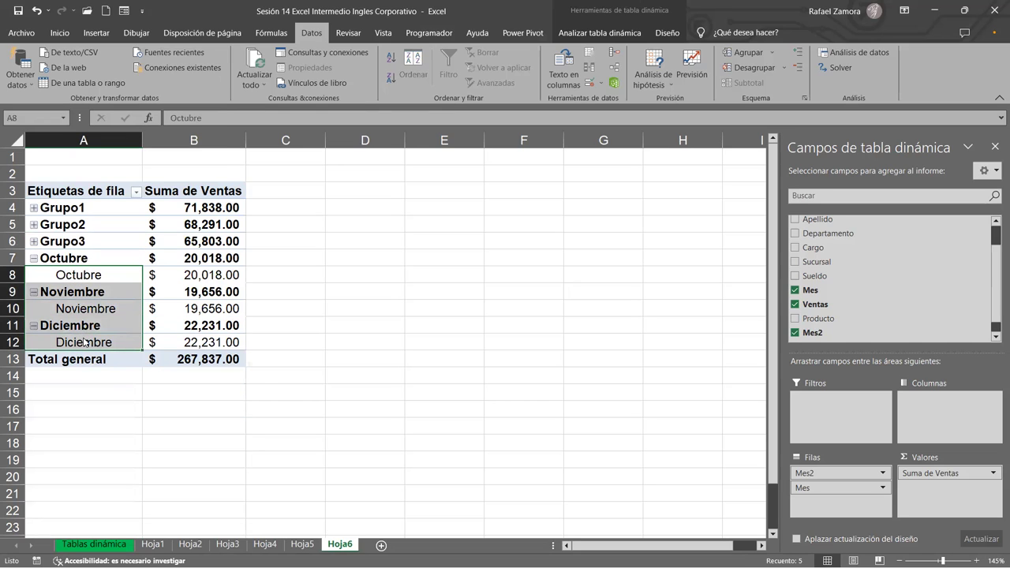
pyautogui.rightClick(85, 345)
pyautogui.click(148, 234)
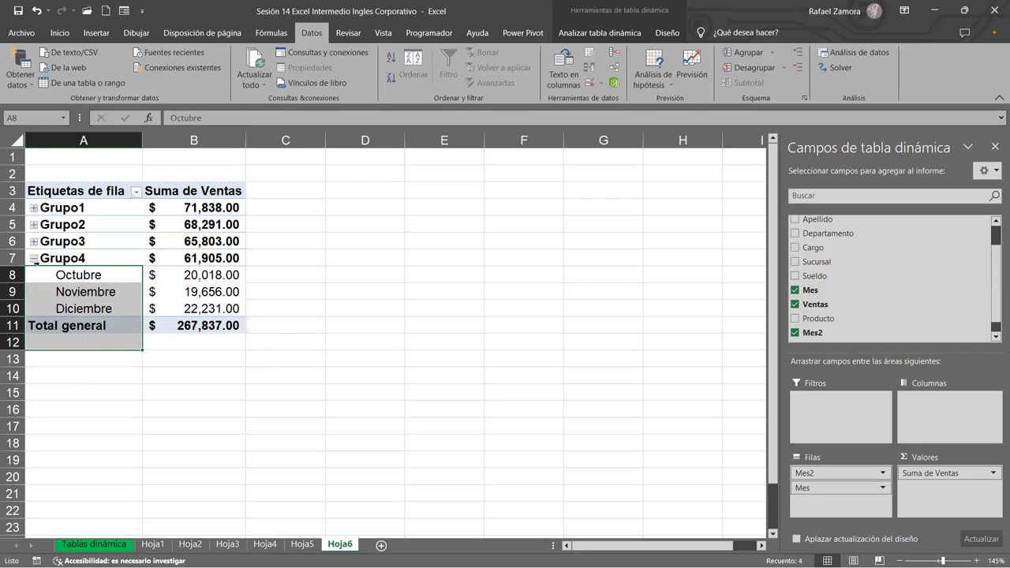
pyautogui.click(34, 258)
pyautogui.click(70, 210)
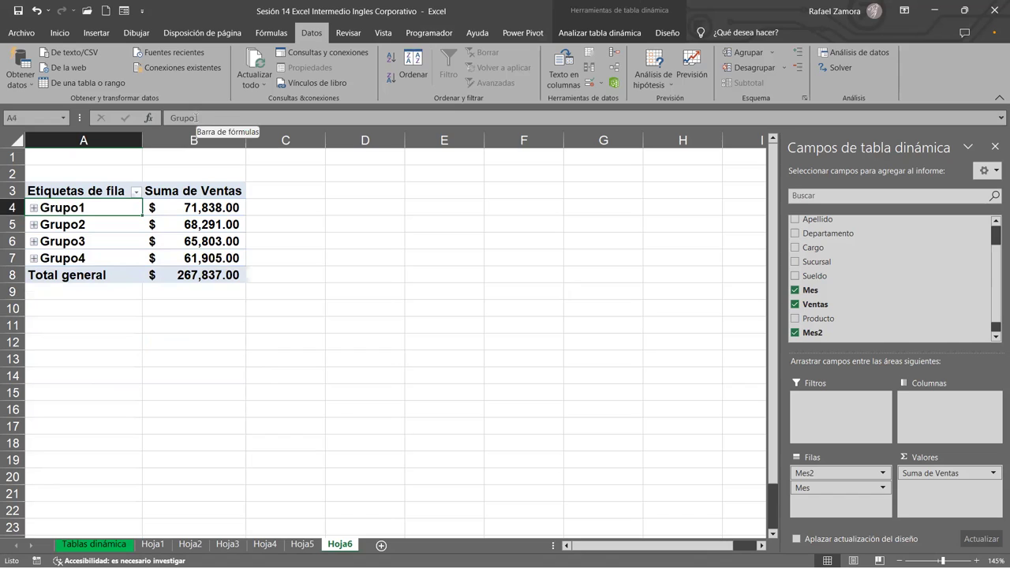
# - Rename Grupo1 to TRIMESTRE1, fixing the capitalization of the label
pyautogui.press('F2')
pyautogui.write('tRIMESTRE1')
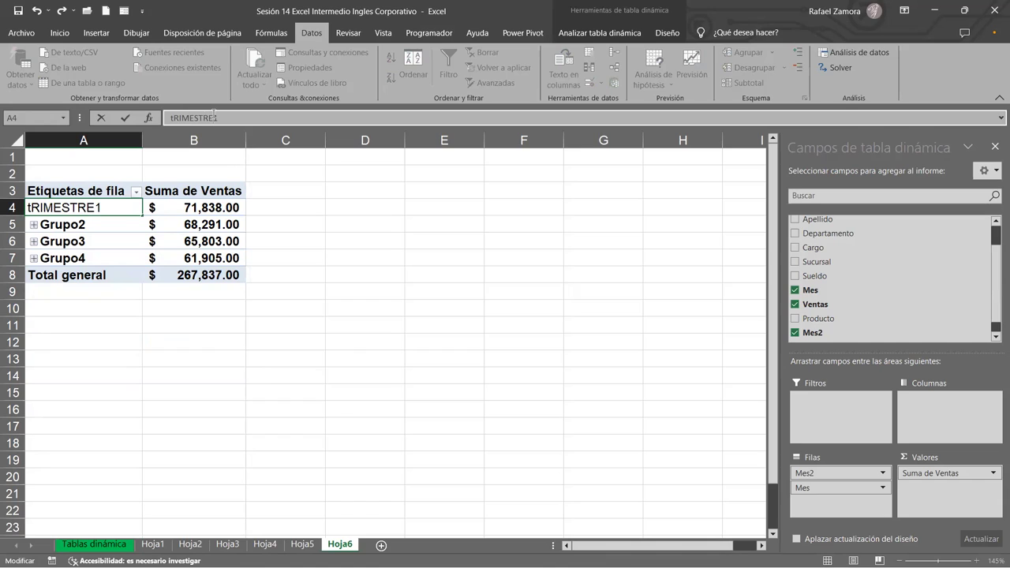
pyautogui.moveTo(215, 118); pyautogui.dragTo(94, 111)
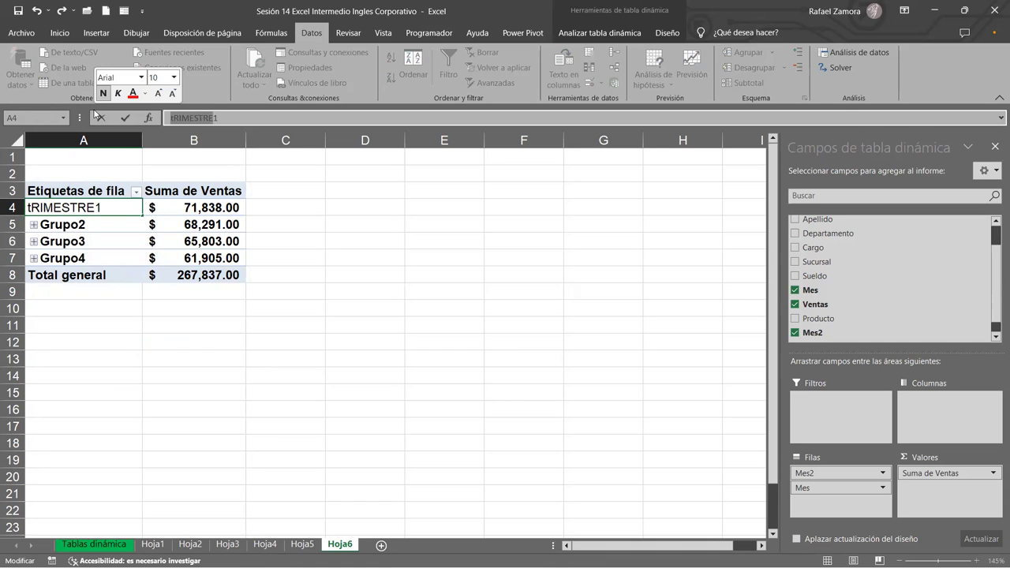
pyautogui.write('TRIMESTRE')
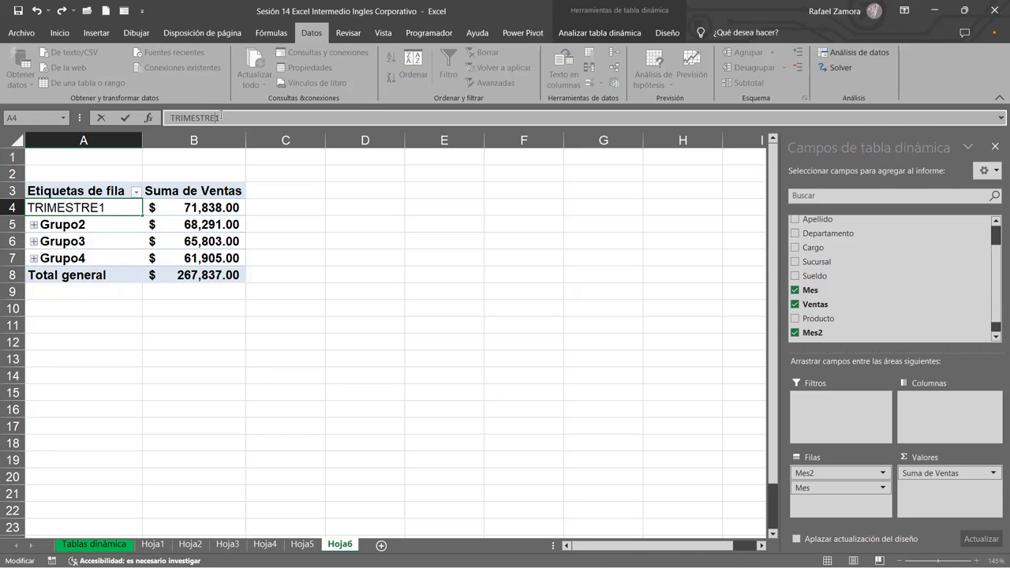
pyautogui.hotkey('shift', 'Home')
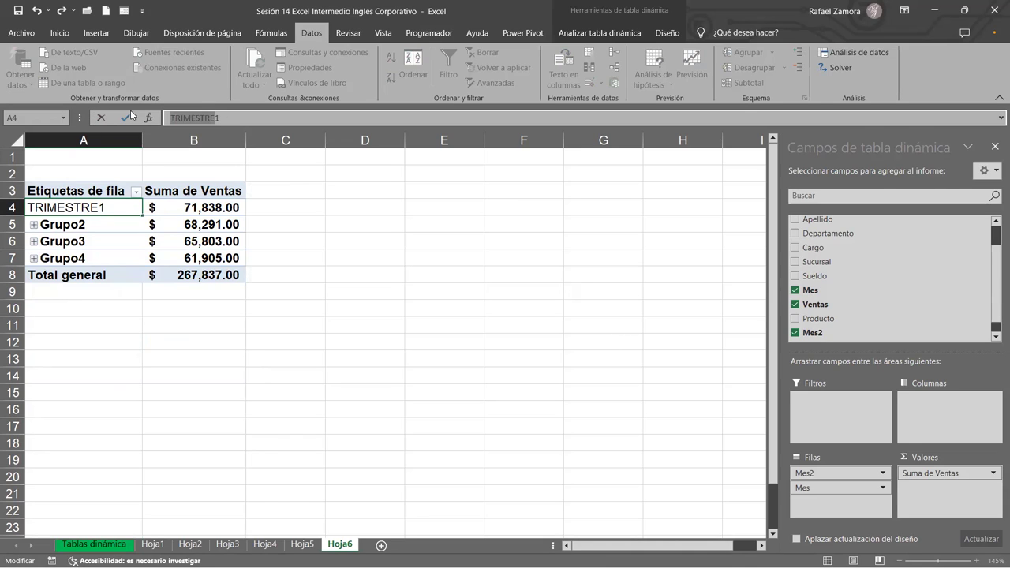
pyautogui.press('Return')
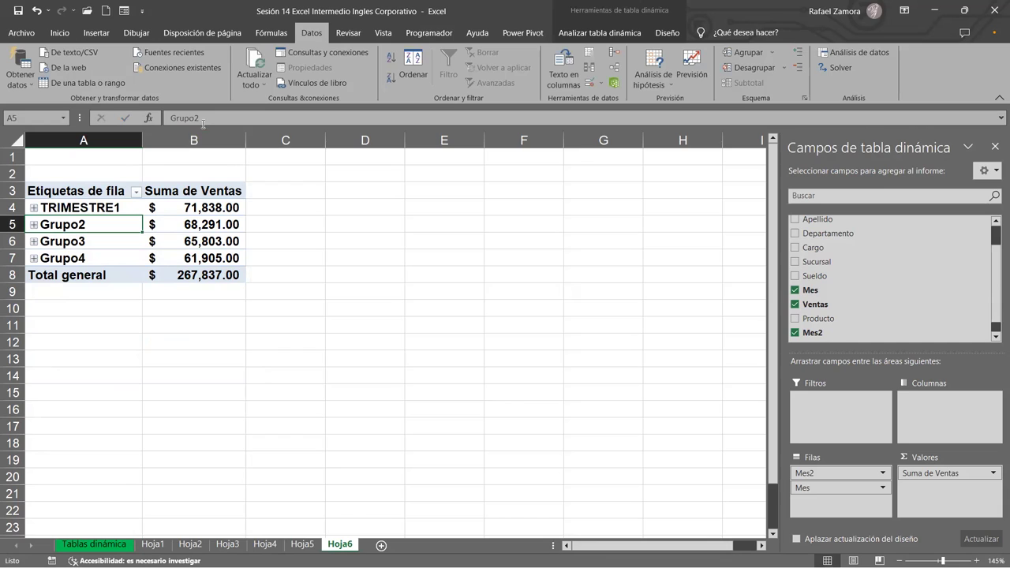
# - Rename Grupo2, Grupo3 and Grupo4 to TRIMESTRE2, TRIMESTRE3 and TRIMESTRE4
pyautogui.moveTo(203, 119); pyautogui.dragTo(133, 120)
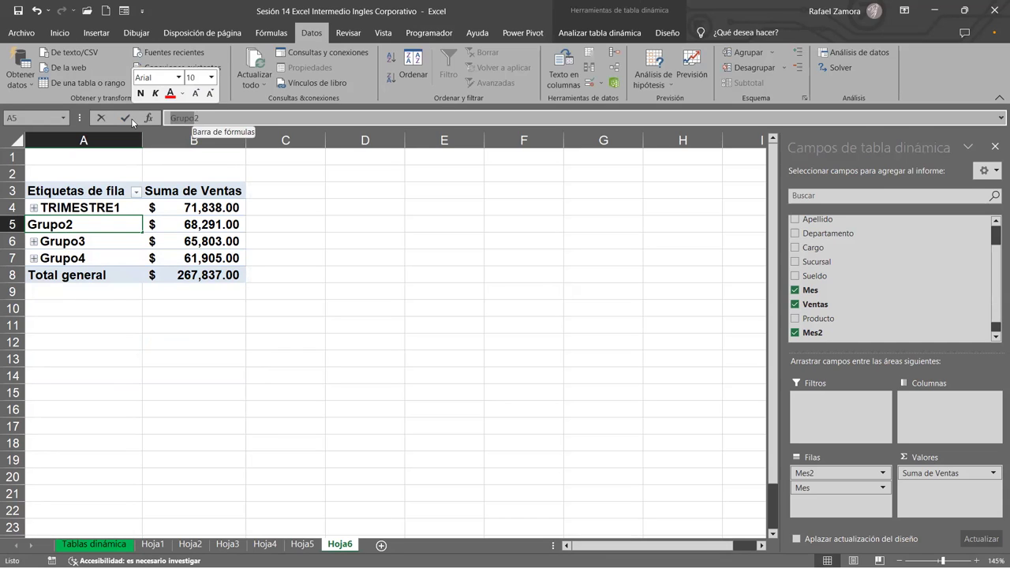
pyautogui.write('TRIMESTRE2')
pyautogui.press('Return')
pyautogui.moveTo(198, 118); pyautogui.dragTo(130, 123)
pyautogui.write('TRIMESTRE3')
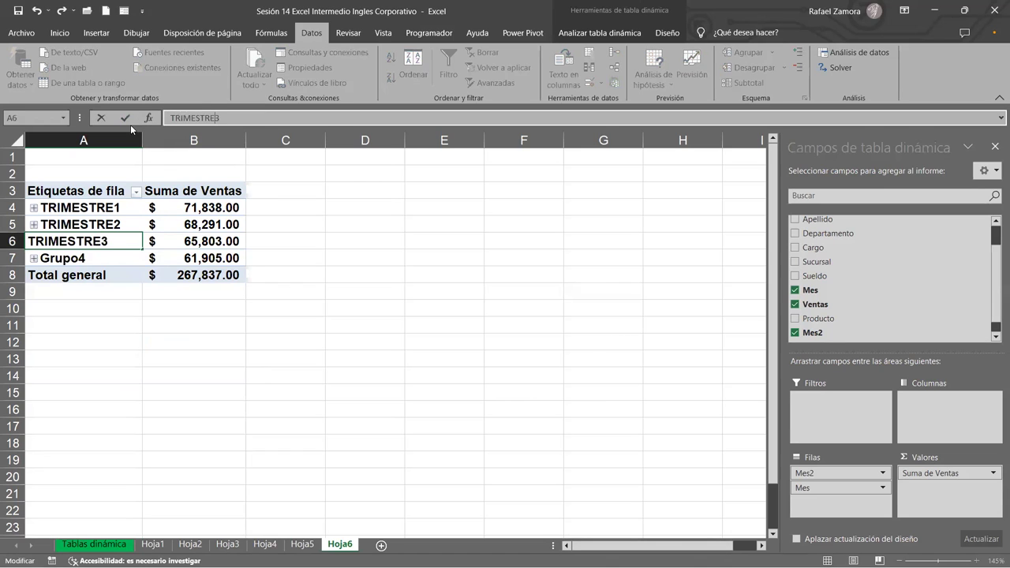
pyautogui.press('Return')
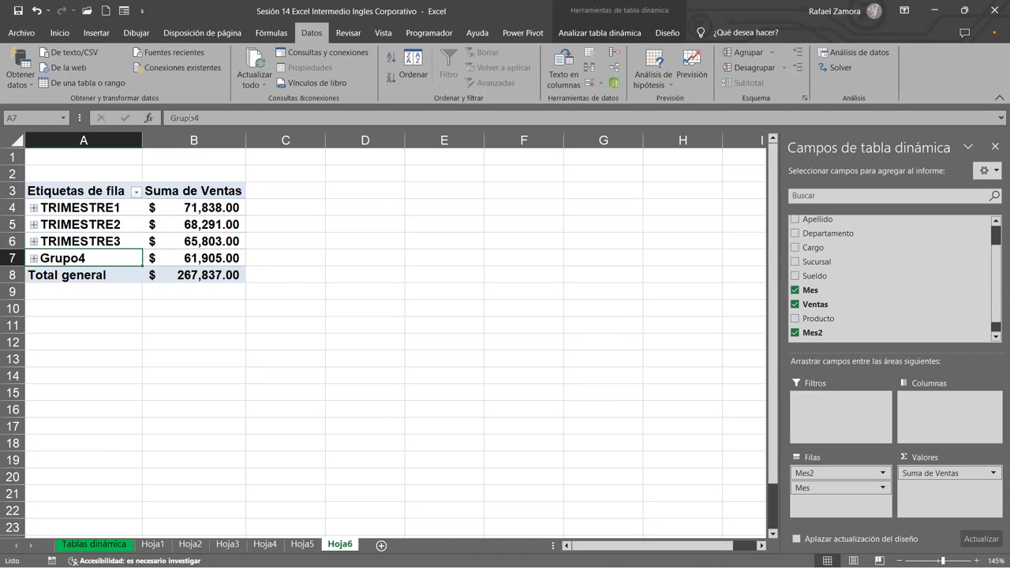
pyautogui.moveTo(197, 119); pyautogui.dragTo(130, 120)
pyautogui.write('TRIMESTRE4')
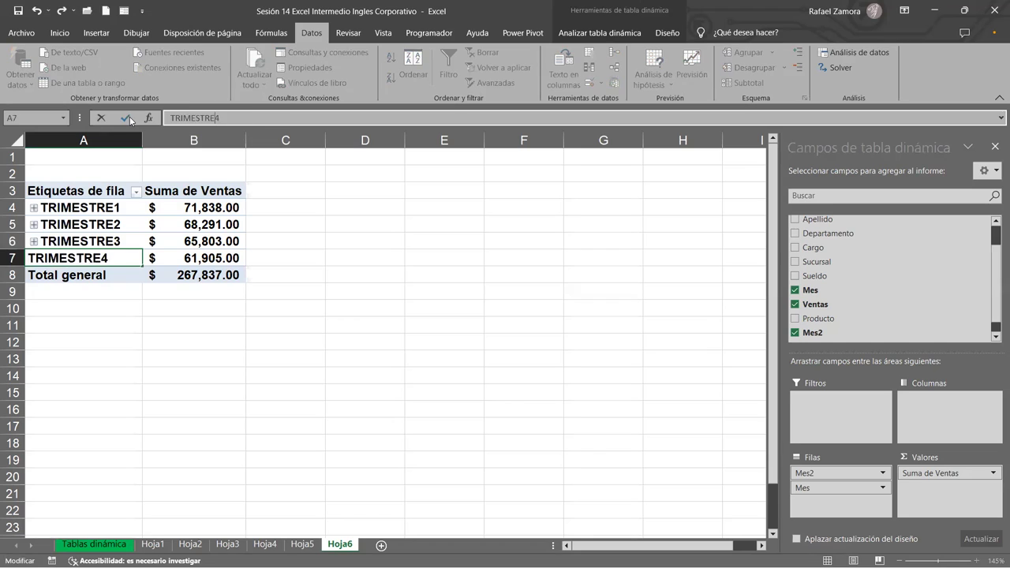
pyautogui.press('Return')
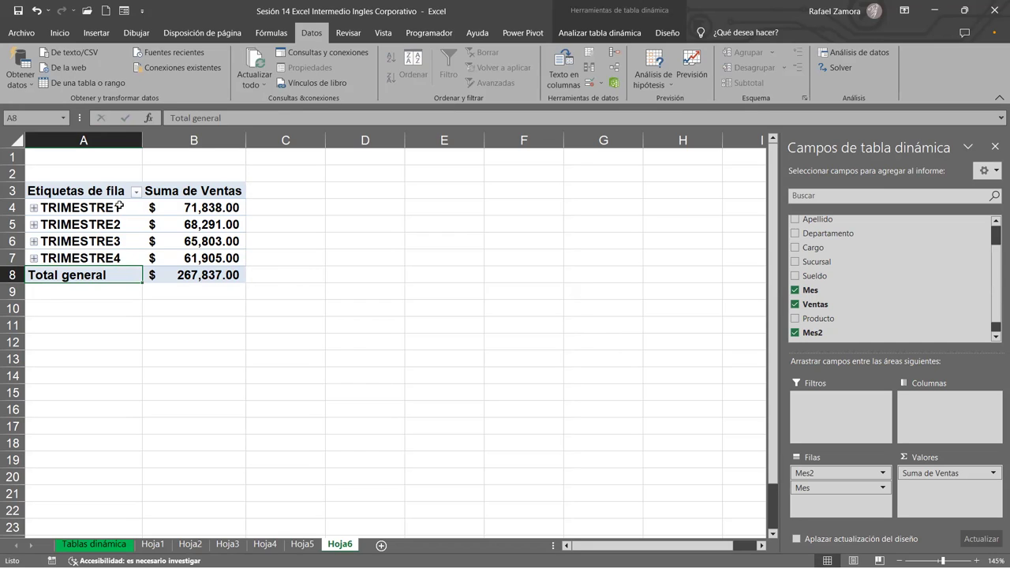
pyautogui.click(33, 225)
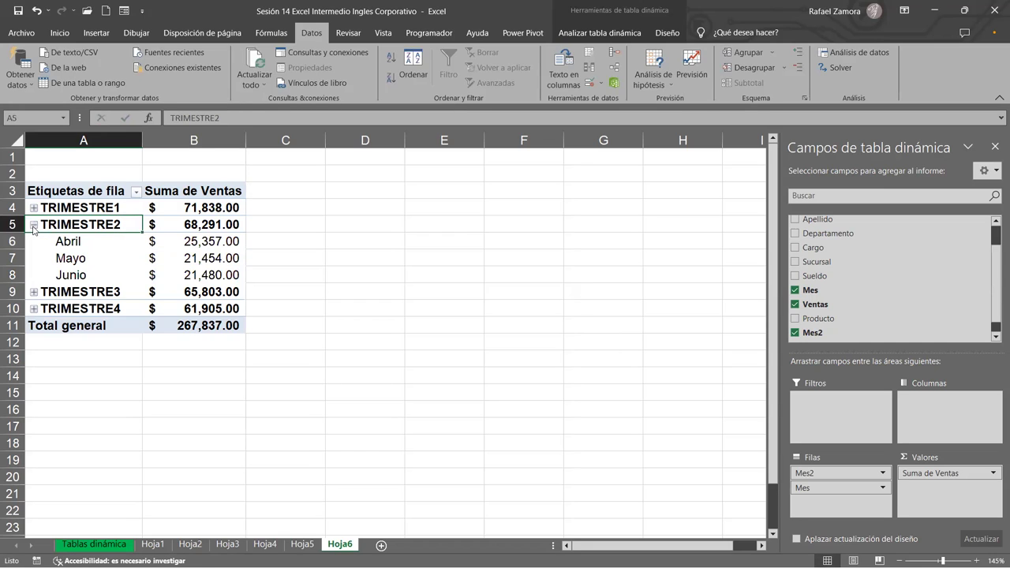
pyautogui.click(33, 226)
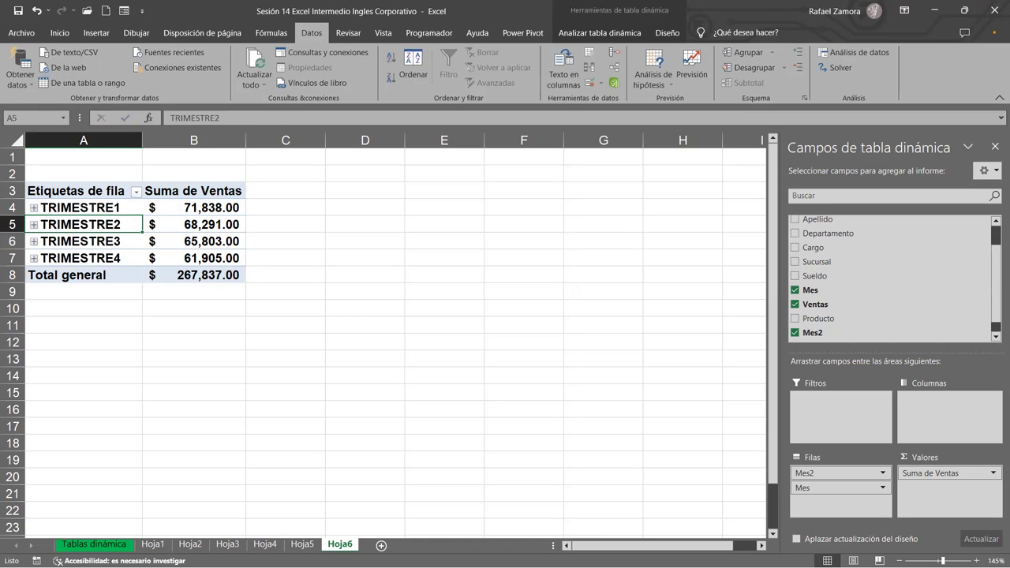
pyautogui.click(34, 242)
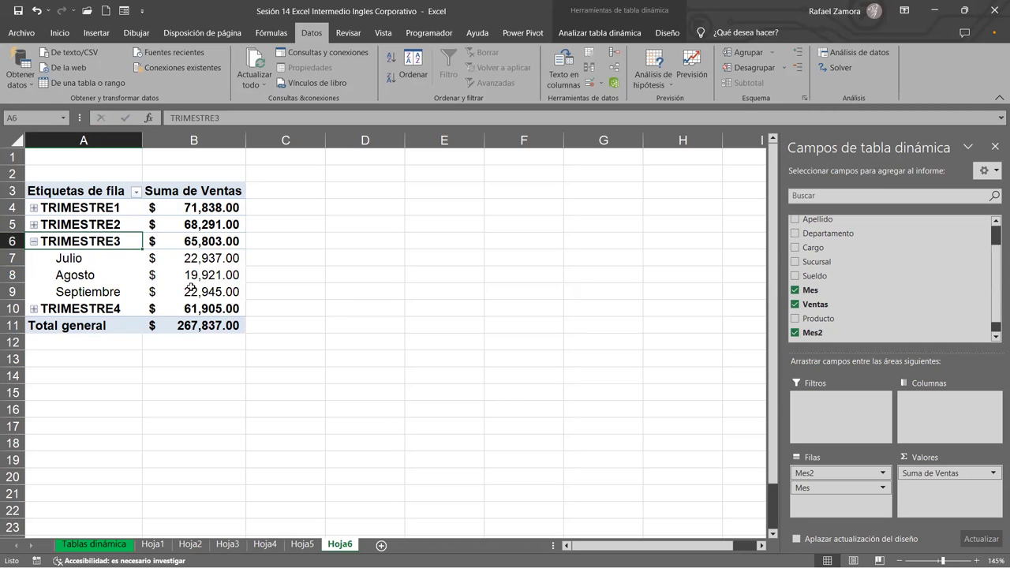
pyautogui.click(35, 242)
pyautogui.click(34, 226)
pyautogui.click(35, 226)
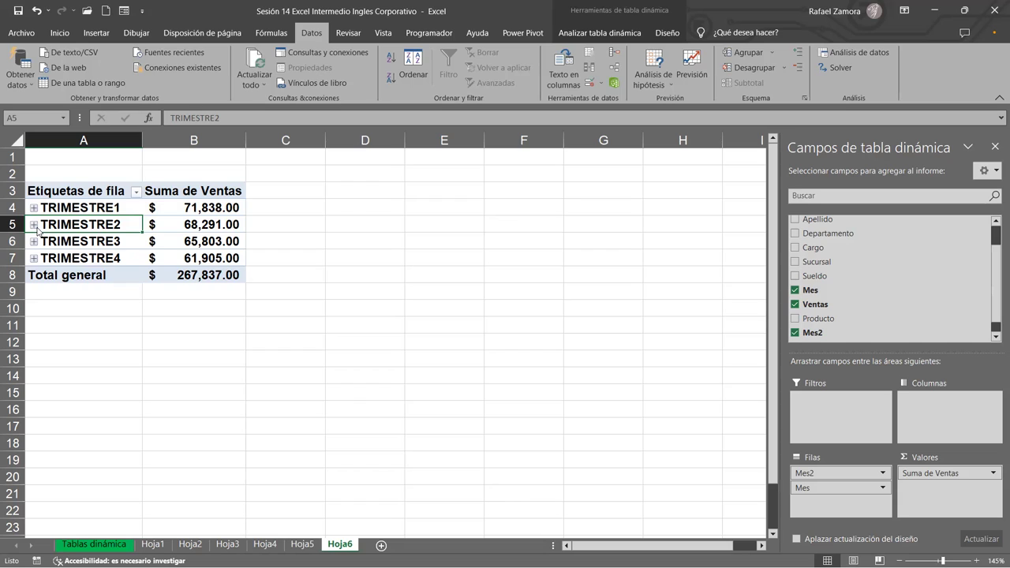
pyautogui.click(34, 225)
pyautogui.click(34, 224)
pyautogui.click(33, 209)
pyautogui.click(33, 208)
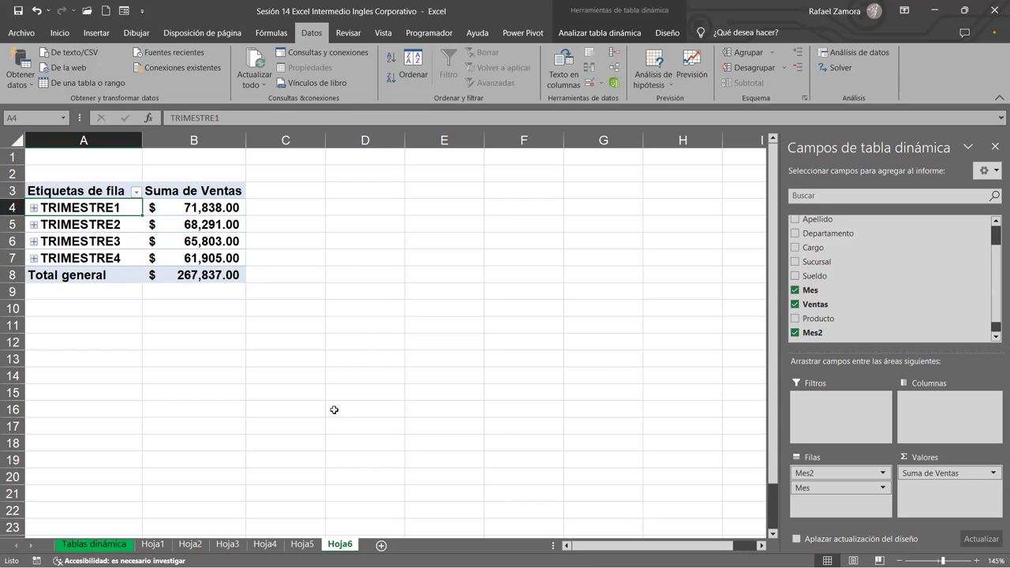
# - Insert a new pivot table from the Tablas dinámica data, placed at Hoja6!$A$13
pyautogui.click(82, 310)
pyautogui.click(103, 331)
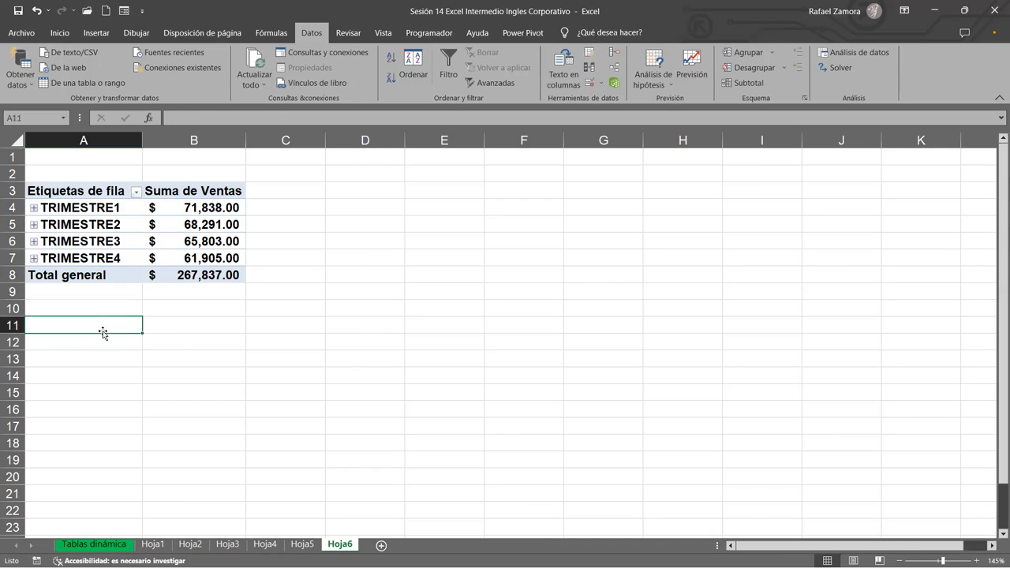
pyautogui.click(94, 544)
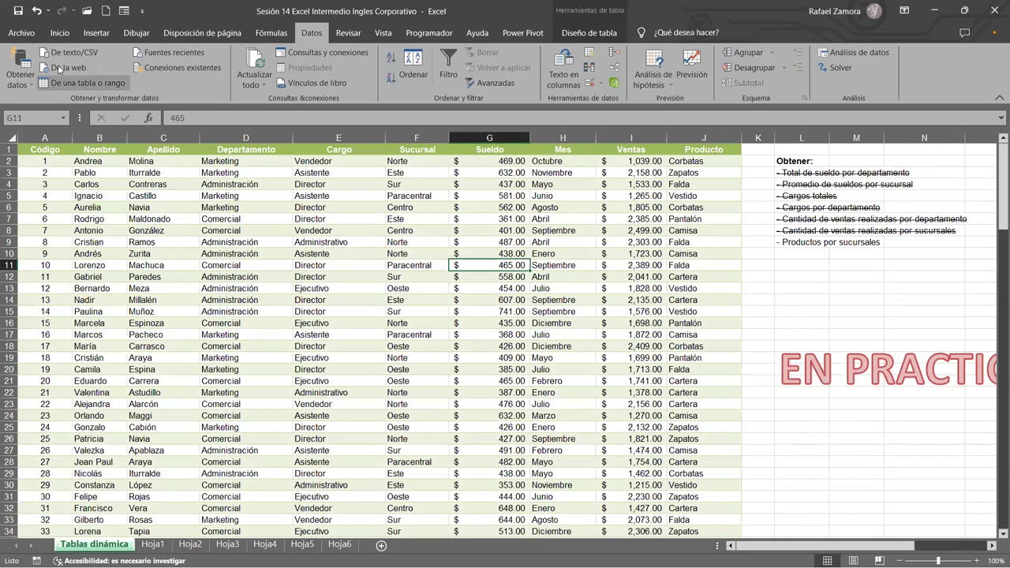
pyautogui.click(96, 32)
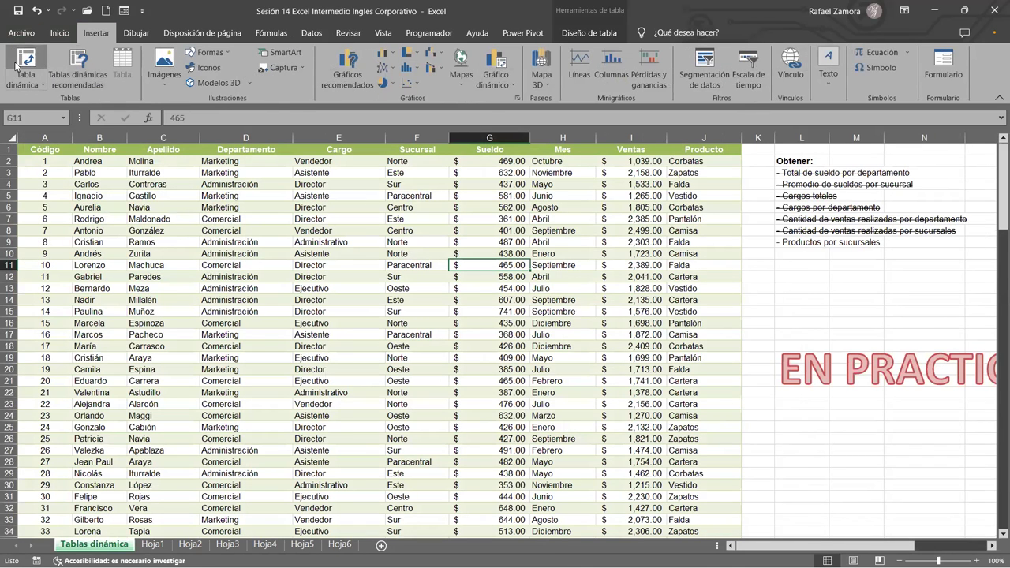
pyautogui.click(16, 64)
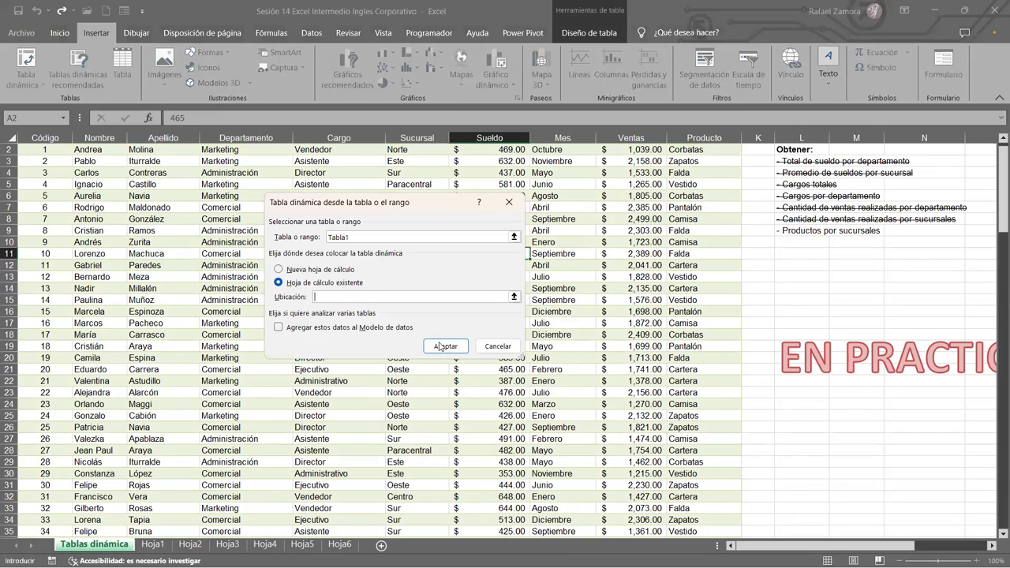
pyautogui.click(339, 544)
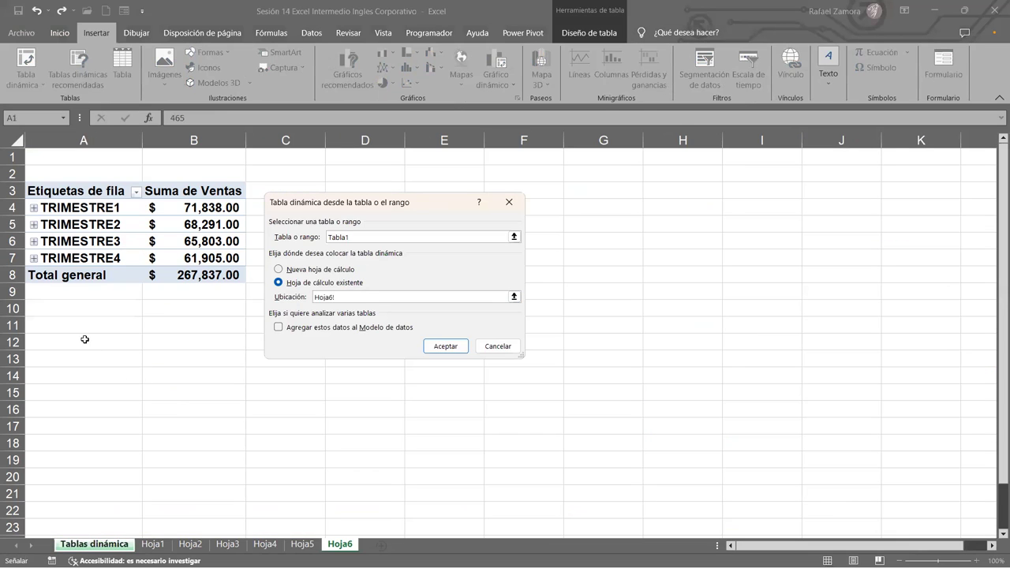
pyautogui.click(77, 359)
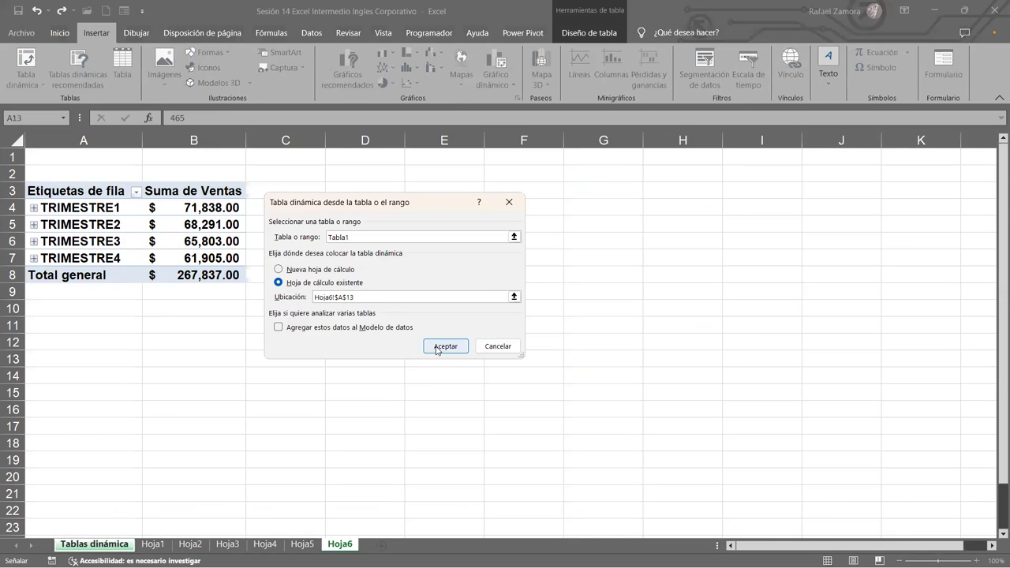
pyautogui.click(439, 347)
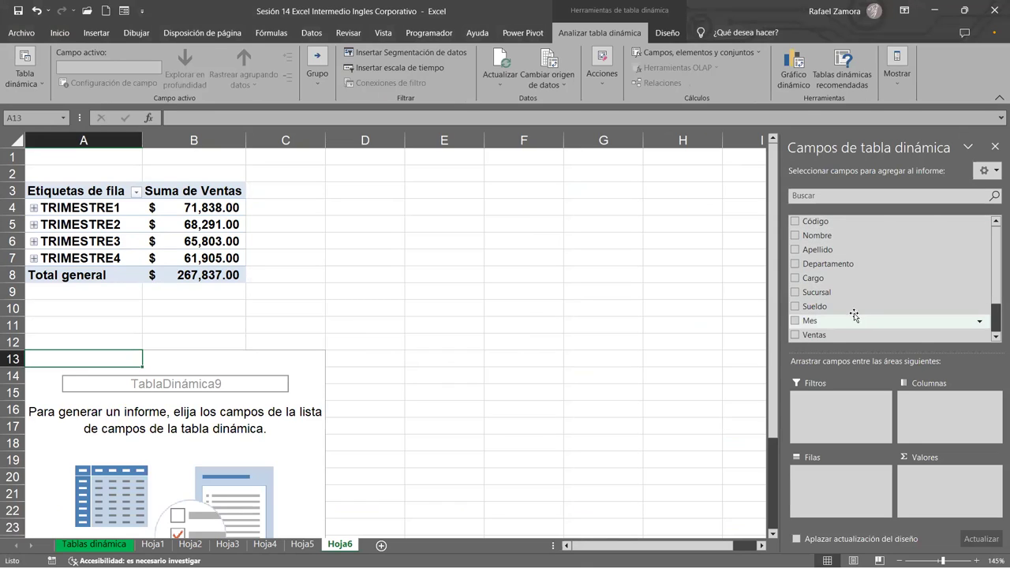
pyautogui.click(866, 307)
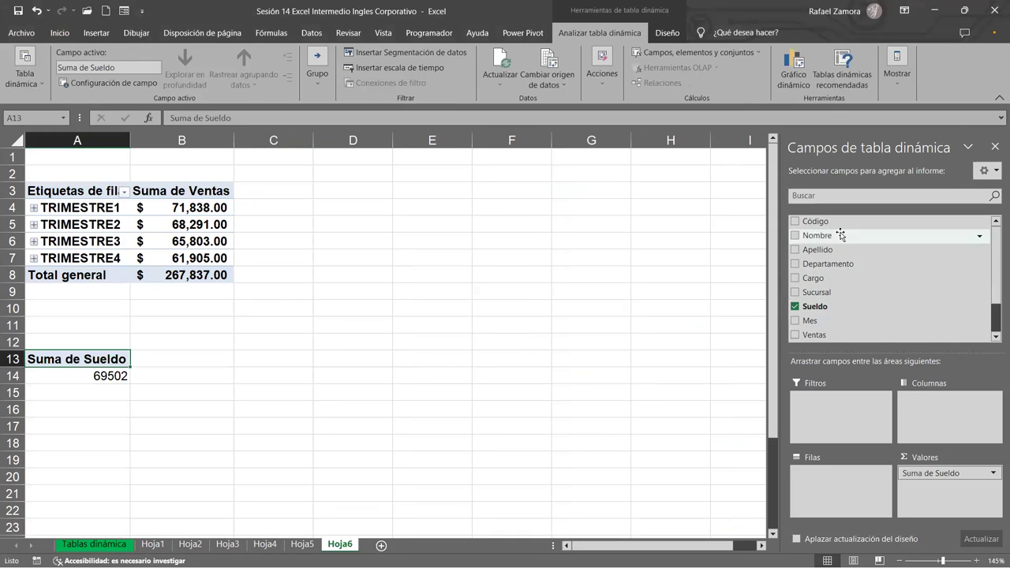
pyautogui.moveTo(838, 223); pyautogui.dragTo(858, 487)
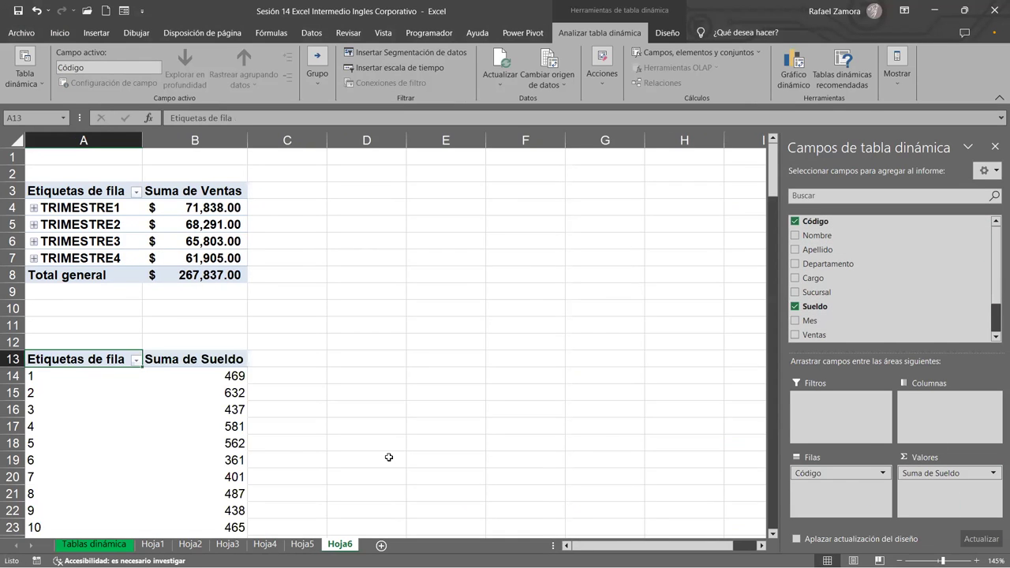
pyautogui.scroll(-2, 314, 447)
pyautogui.click(75, 299)
pyautogui.scroll(-6, 75, 300)
pyautogui.scroll(-6, 75, 300)
pyautogui.scroll(-11, 83, 300)
pyautogui.scroll(-13, 97, 295)
pyautogui.scroll(-17, 101, 295)
pyautogui.scroll(5, 108, 302)
pyautogui.scroll(9, 107, 301)
pyautogui.scroll(13, 107, 301)
pyautogui.scroll(6, 107, 300)
pyautogui.scroll(17, 107, 299)
pyautogui.scroll(5, 108, 295)
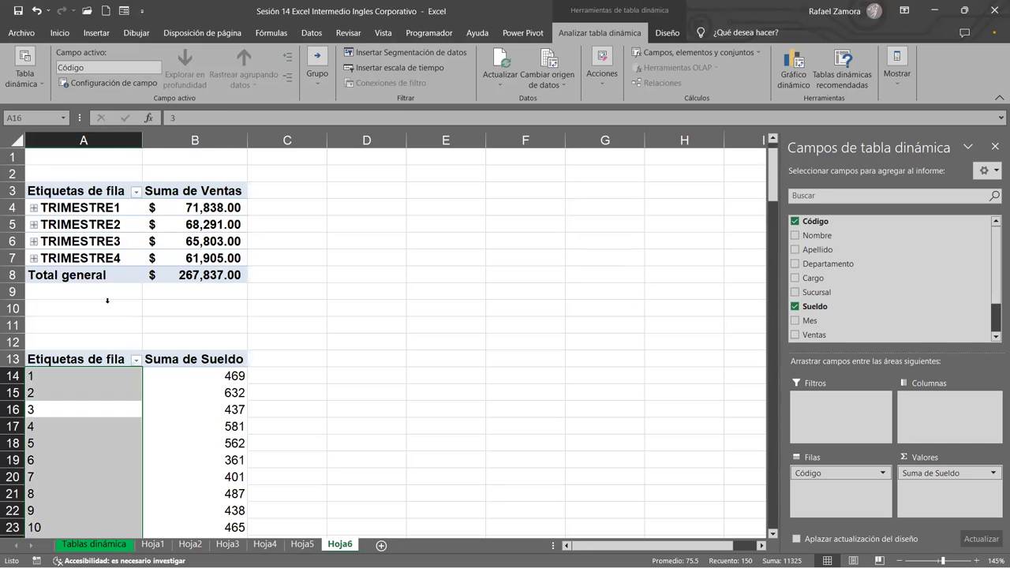
pyautogui.click(175, 413)
pyautogui.click(97, 376)
pyautogui.scroll(-1, 95, 383)
pyautogui.scroll(-2, 93, 387)
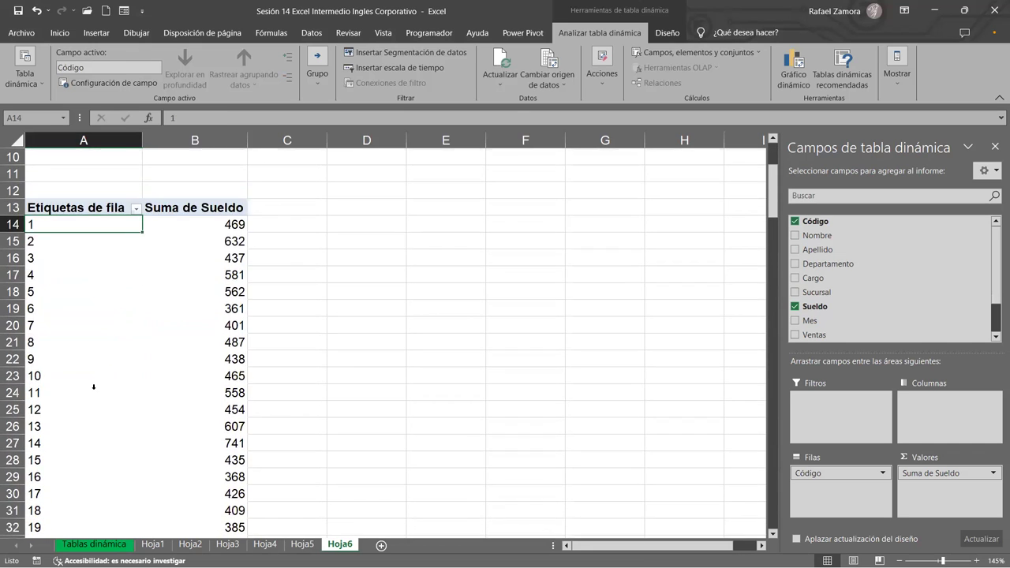
pyautogui.scroll(3, 93, 387)
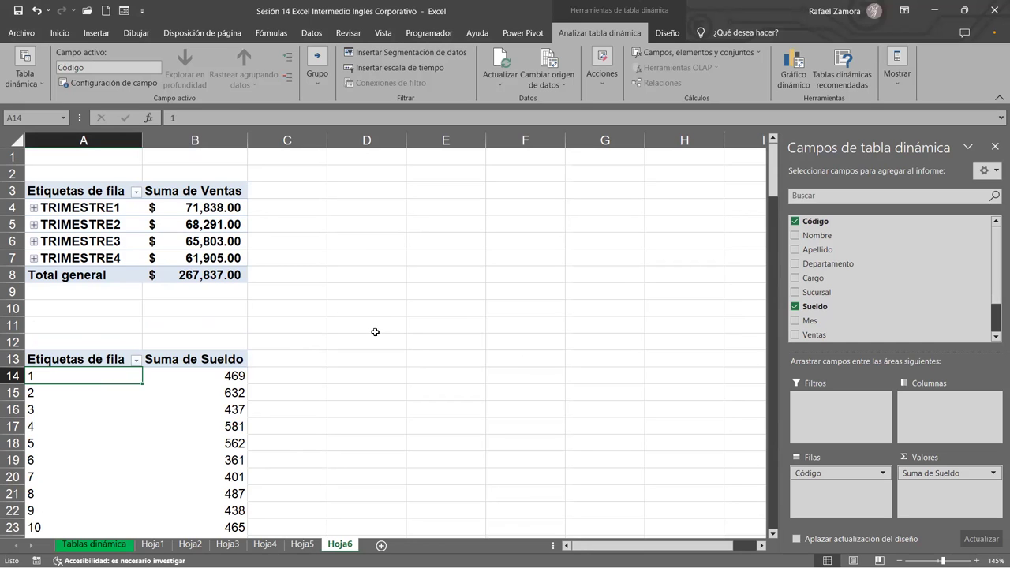
pyautogui.scroll(-3, 237, 391)
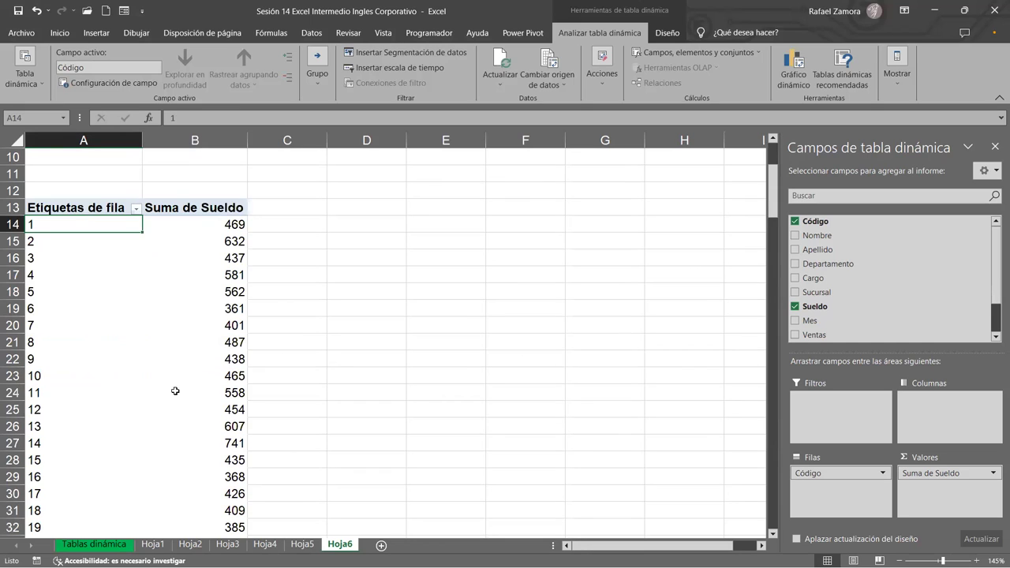
pyautogui.scroll(-3, 142, 384)
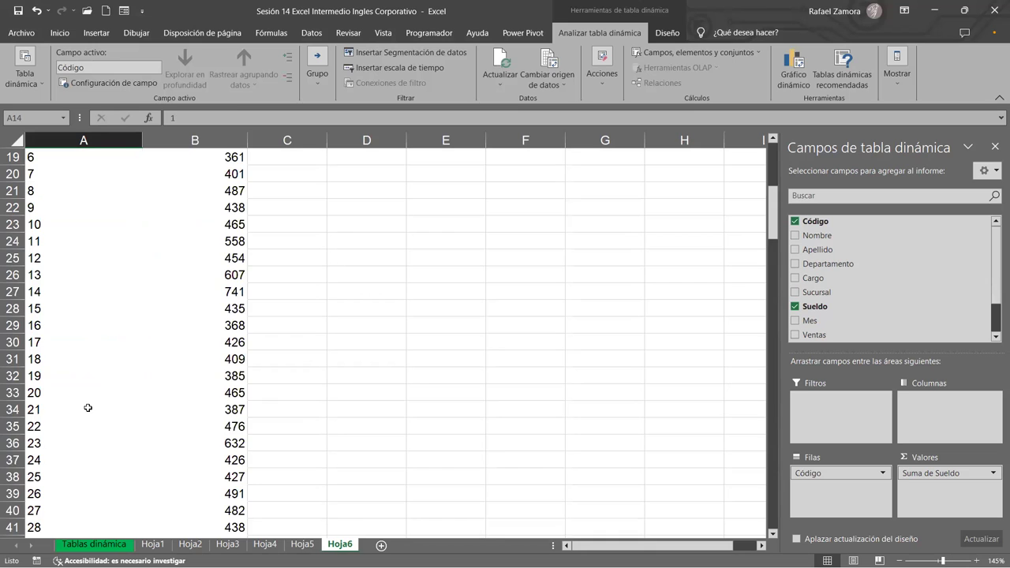
pyautogui.scroll(-7, 88, 408)
pyautogui.scroll(-4, 88, 408)
pyautogui.scroll(-4, 108, 386)
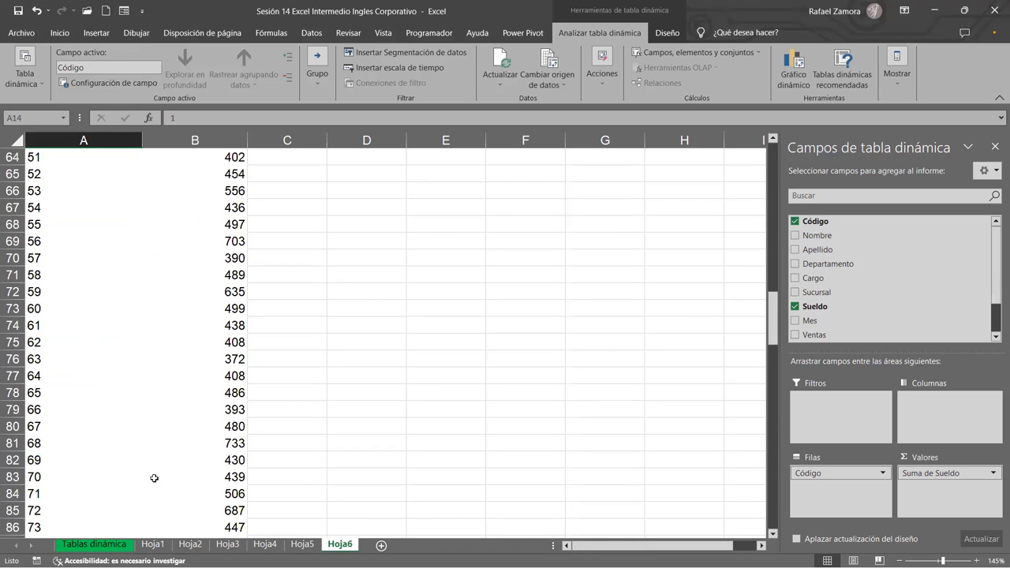
pyautogui.scroll(-4, 138, 442)
pyautogui.scroll(6, 137, 442)
pyautogui.scroll(8, 62, 361)
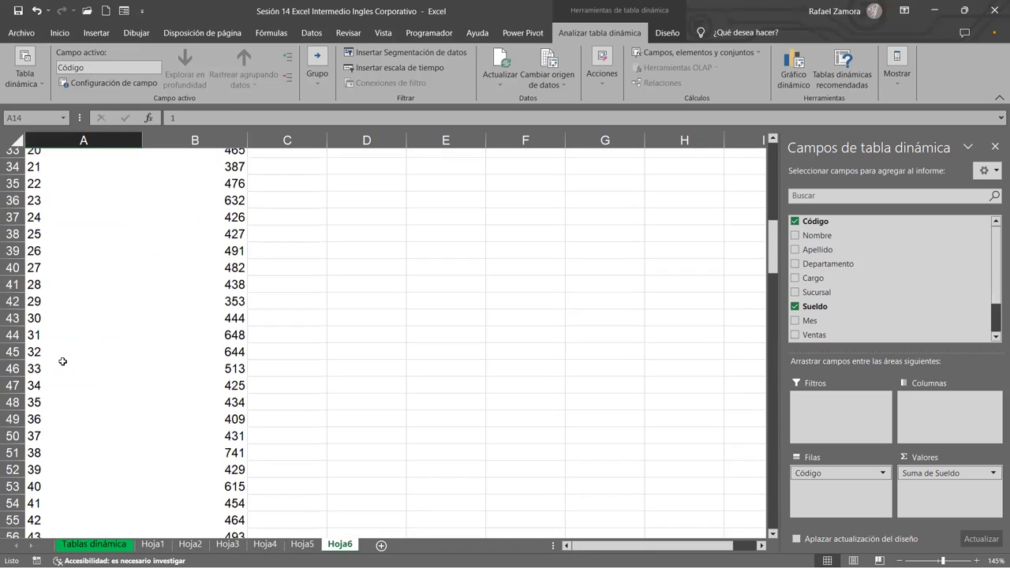
pyautogui.scroll(10, 62, 361)
pyautogui.scroll(-1, 60, 356)
pyautogui.scroll(-1, 69, 329)
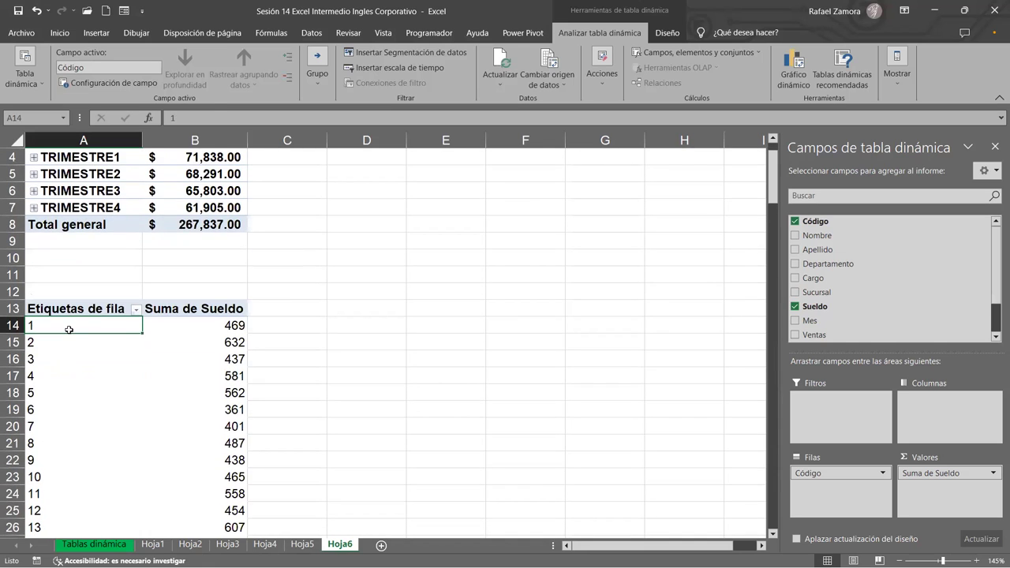
# - Group the Código row labels from 1 to 150 in ranges of 10
pyautogui.rightClick(68, 334)
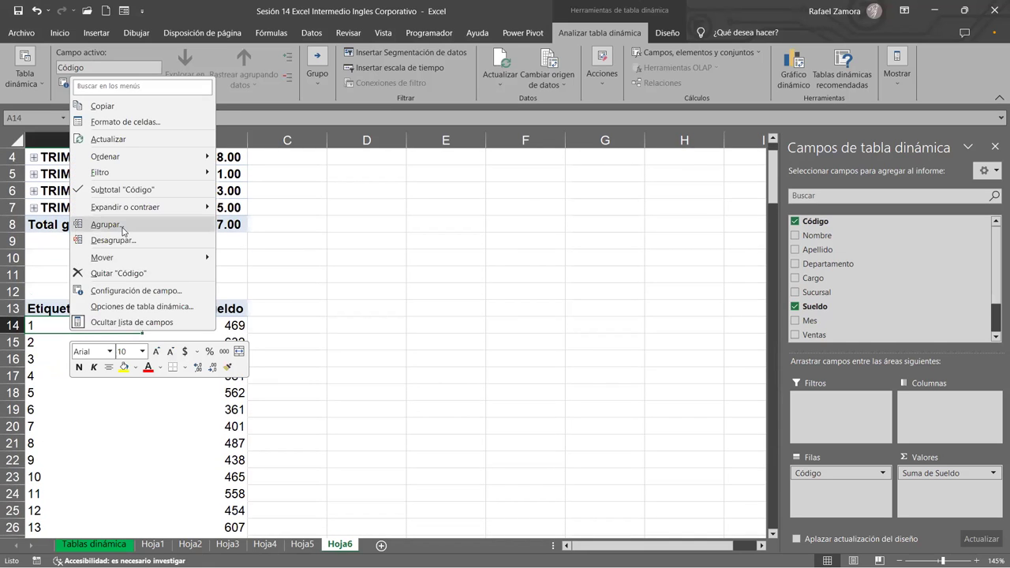
pyautogui.click(123, 228)
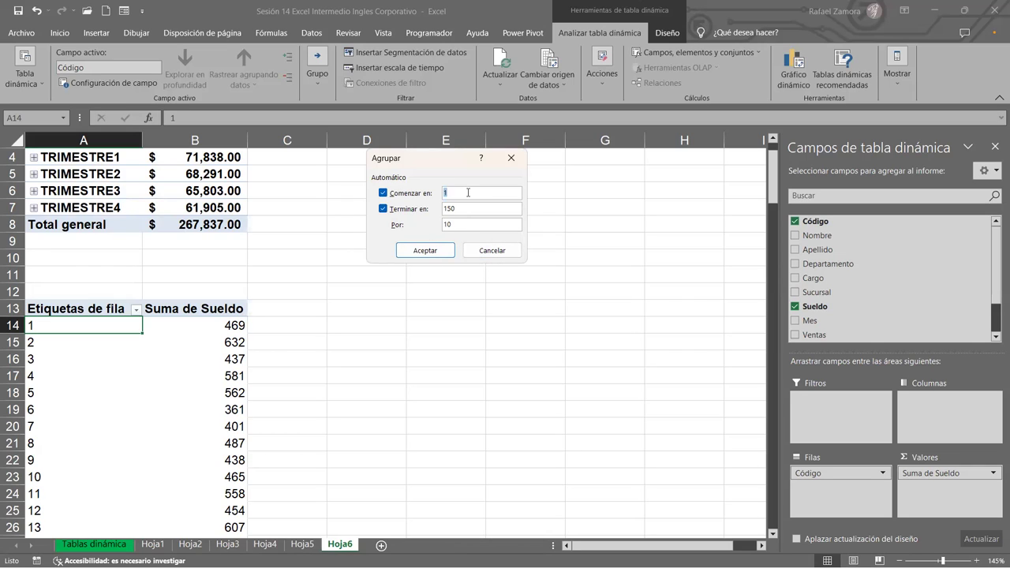
pyautogui.click(423, 254)
pyautogui.scroll(-2, 410, 337)
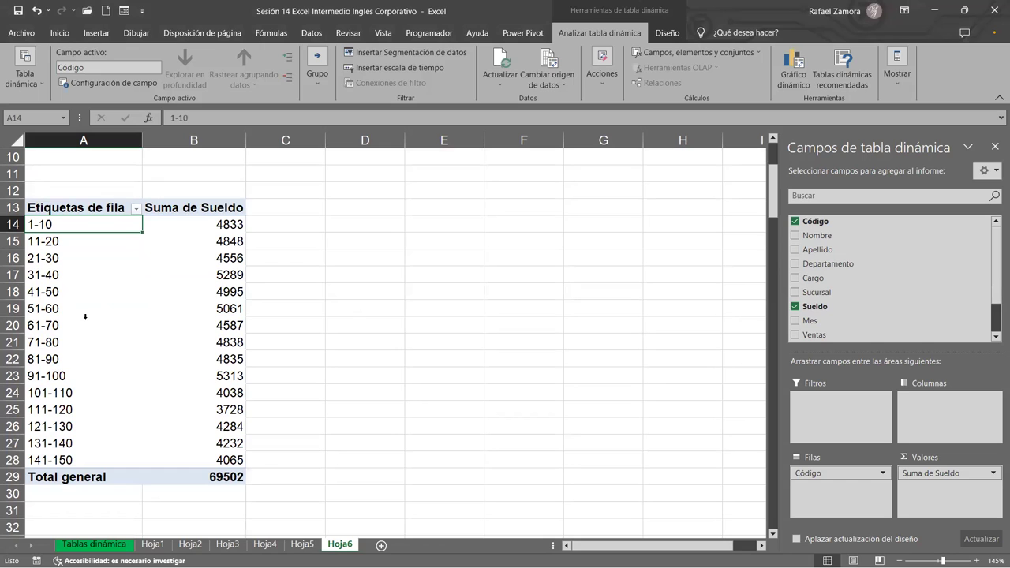
pyautogui.scroll(3, 253, 348)
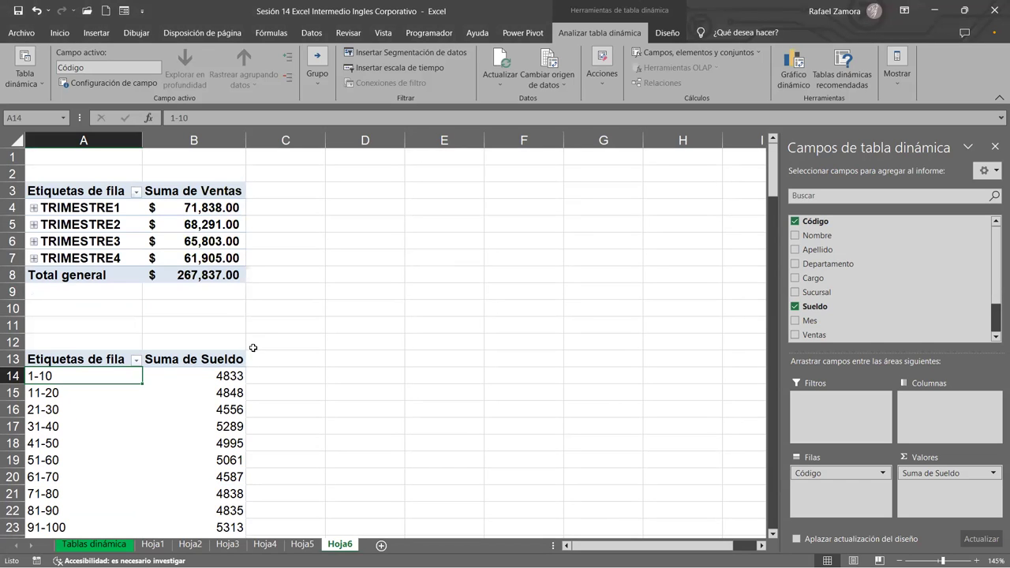
# - Expand TRIMESTRE2 to show its months
pyautogui.click(34, 224)
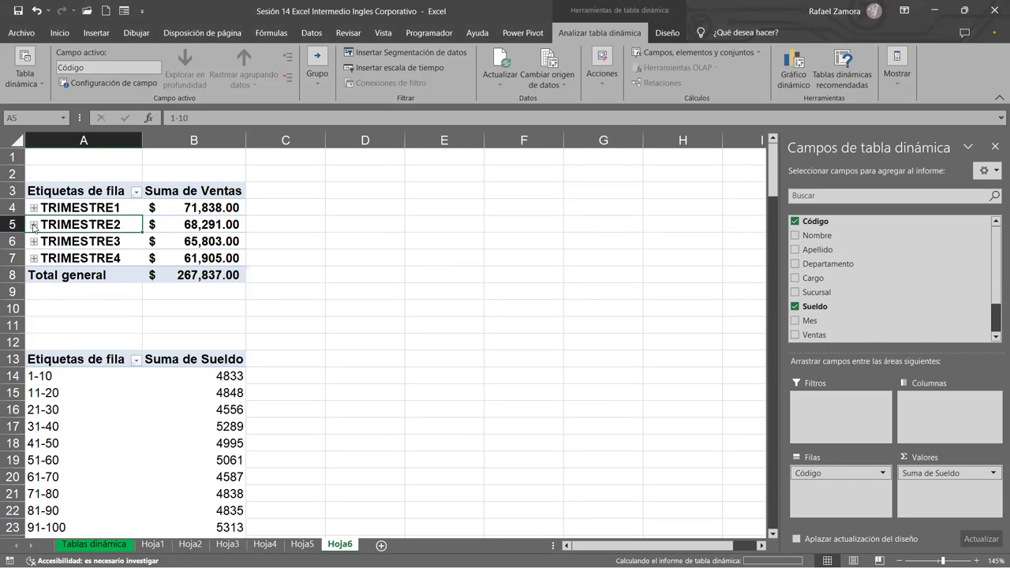
pyautogui.scroll(-2, 198, 282)
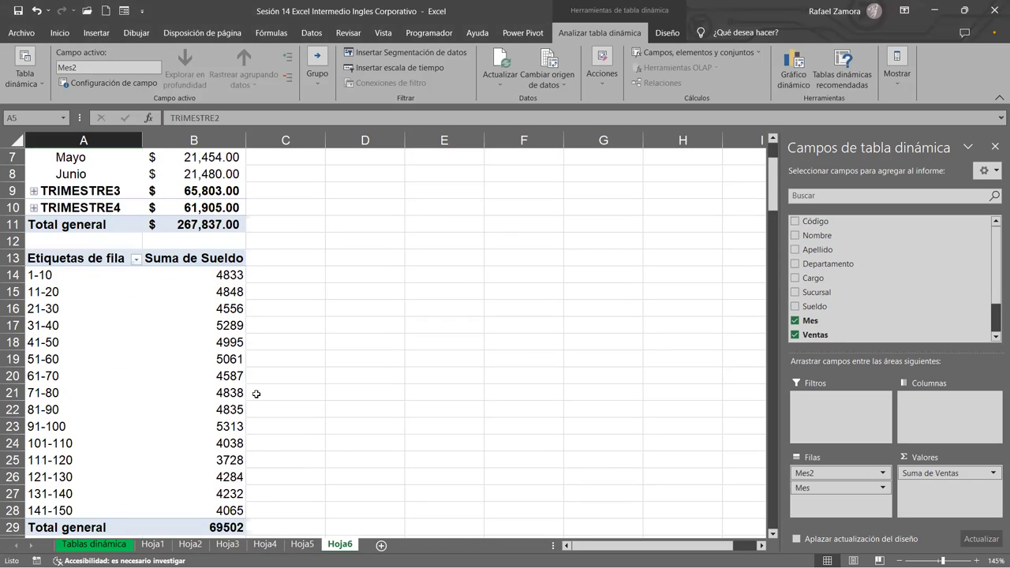
pyautogui.scroll(-1, 212, 283)
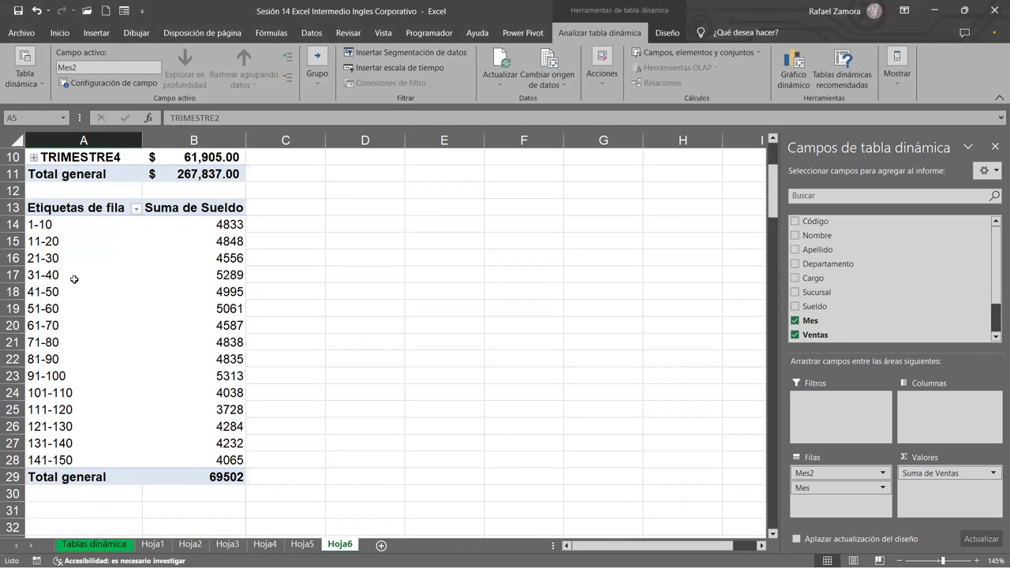
# - Format the Suma de Sueldo values as Contabilidad, with $ and two decimals
pyautogui.click(218, 280)
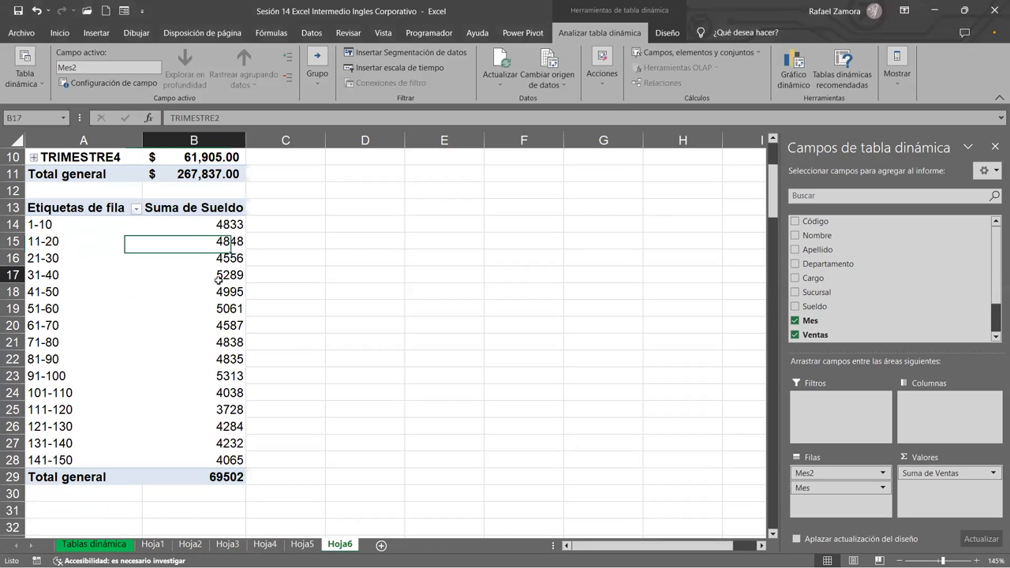
pyautogui.rightClick(218, 277)
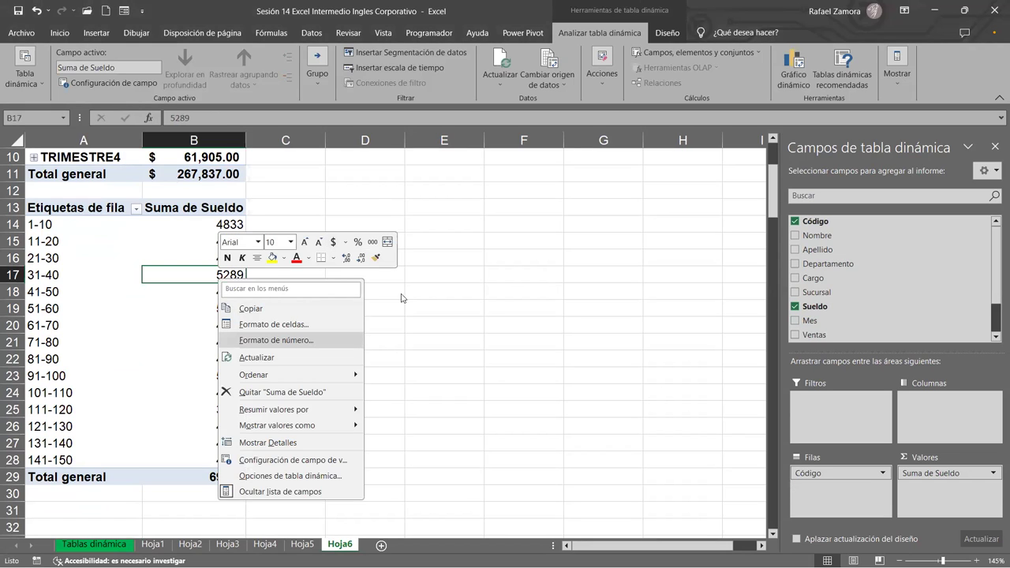
pyautogui.click(312, 341)
pyautogui.click(166, 252)
pyautogui.click(388, 482)
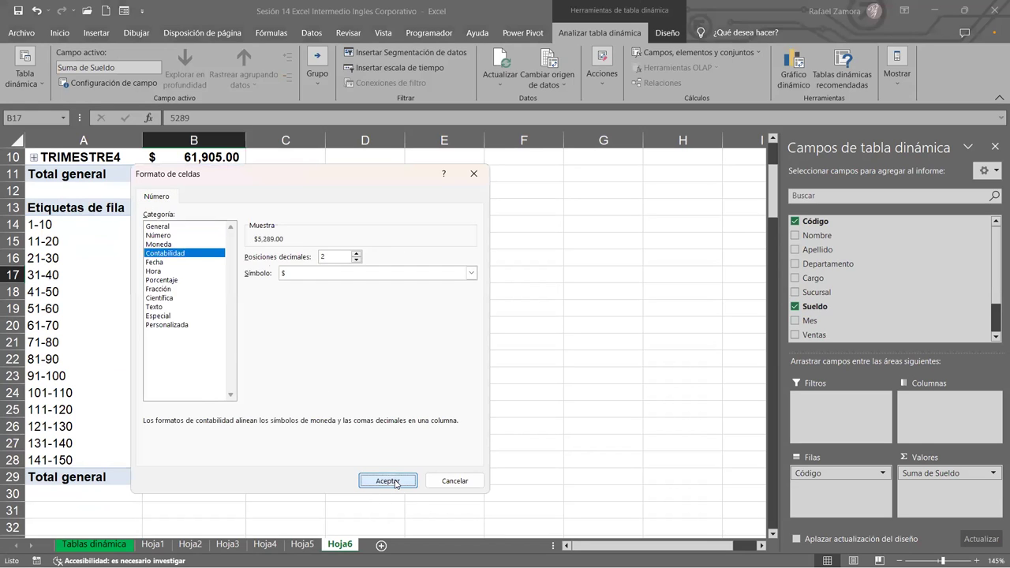
pyautogui.scroll(2, 176, 327)
pyautogui.click(174, 332)
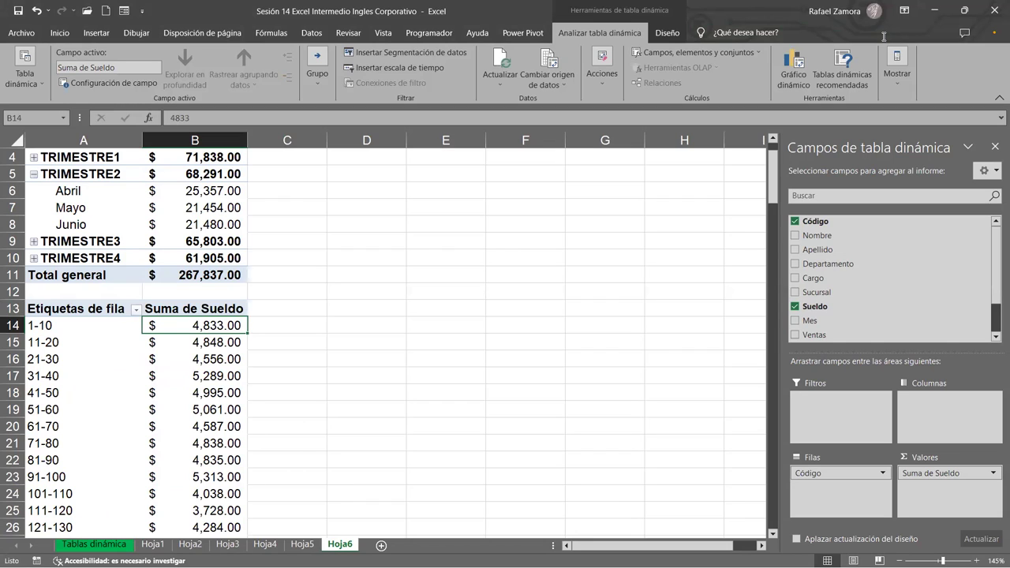
# - Apply a red Medio pivot style to the sales pivot and collapse TRIMESTRE2 again
pyautogui.click(667, 32)
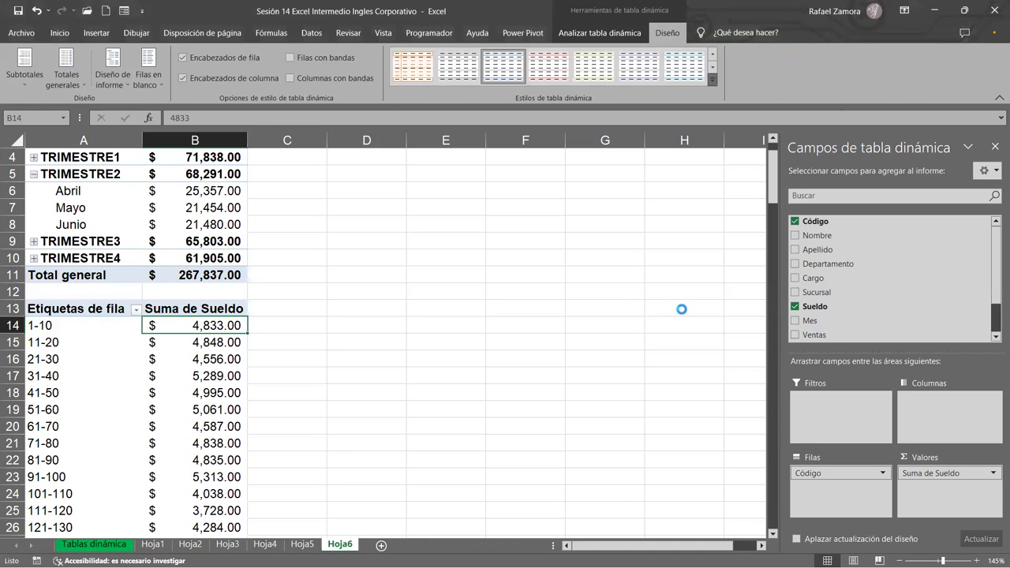
pyautogui.click(175, 223)
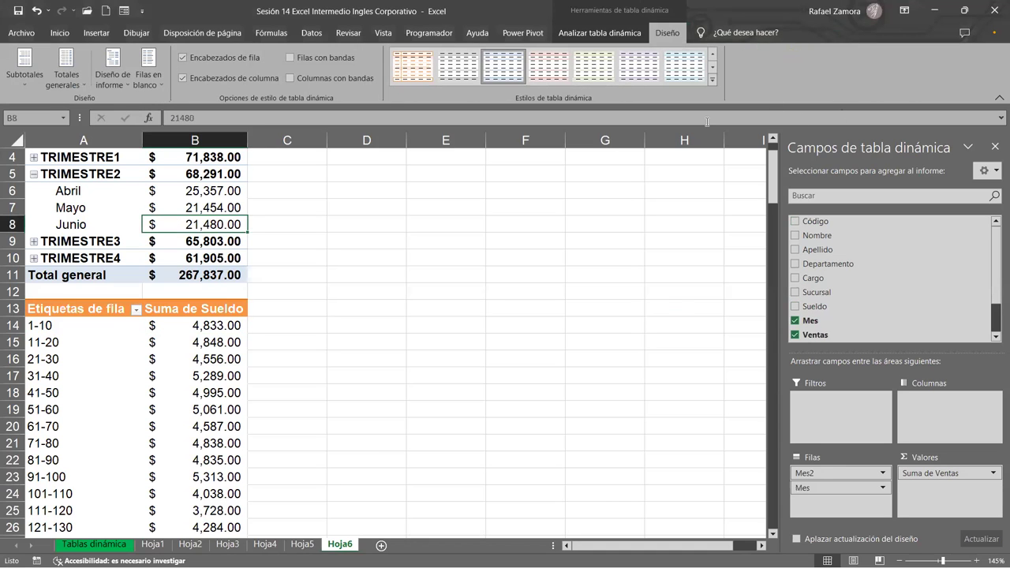
pyautogui.click(713, 81)
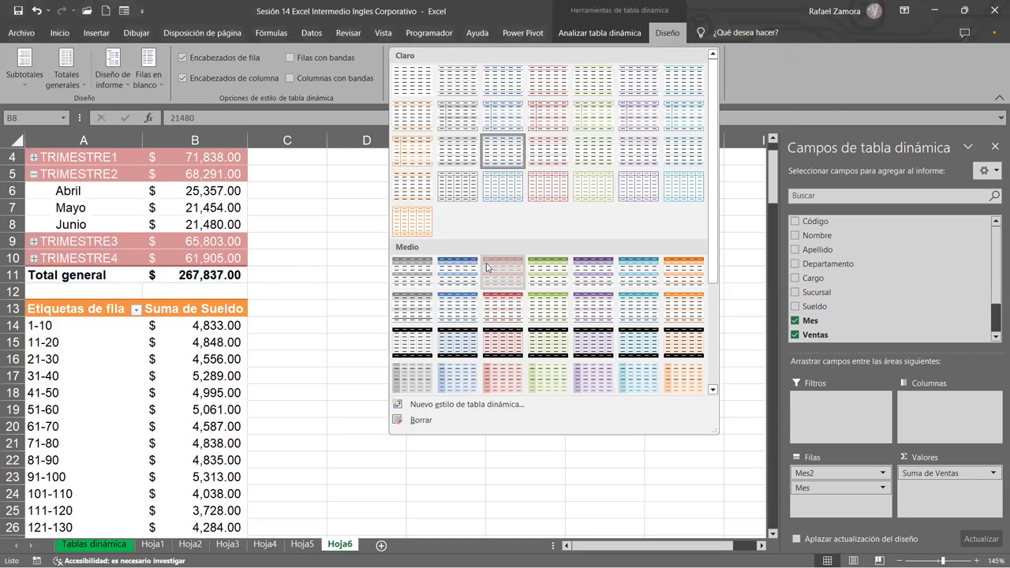
pyautogui.click(366, 344)
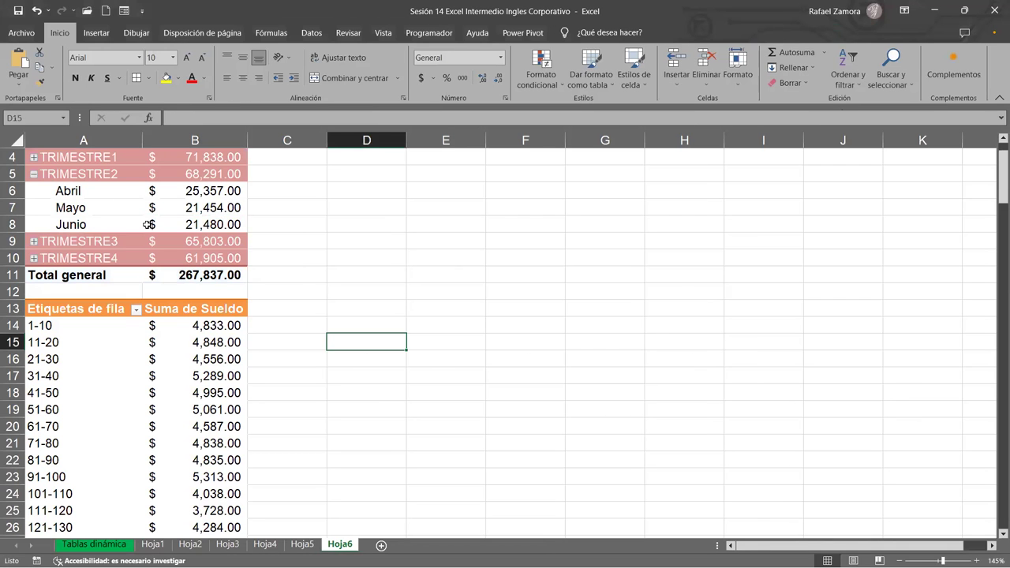
pyautogui.click(33, 173)
# - Ungroup the salary pivot's Código ranges back into individual codes
pyautogui.click(87, 350)
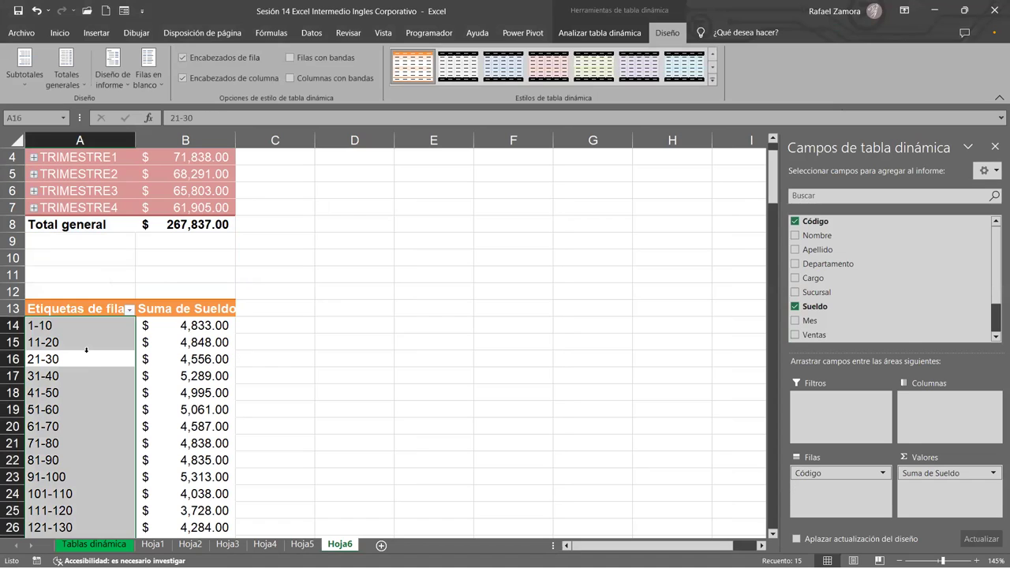
pyautogui.rightClick(88, 370)
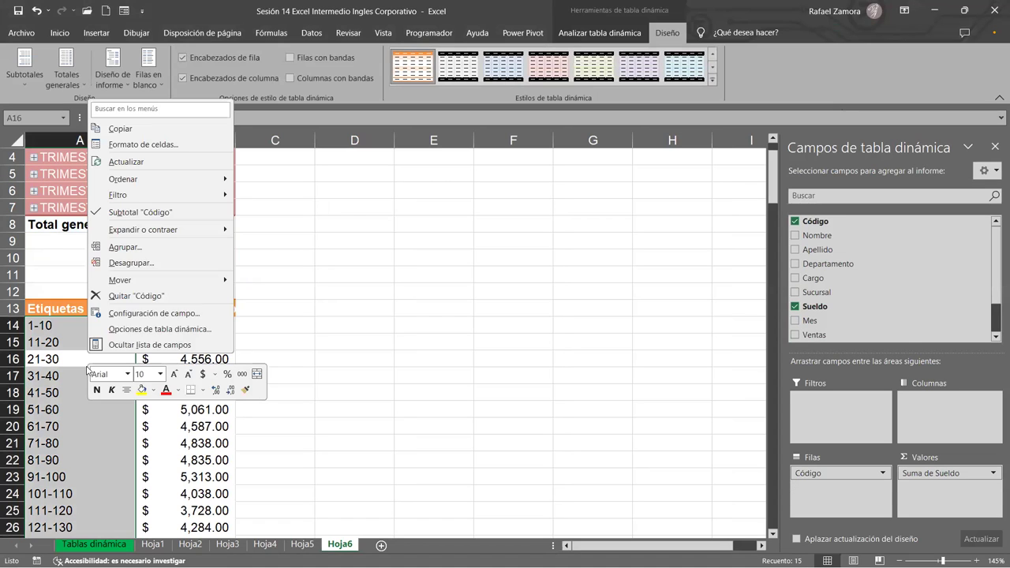
pyautogui.click(170, 264)
pyautogui.click(336, 345)
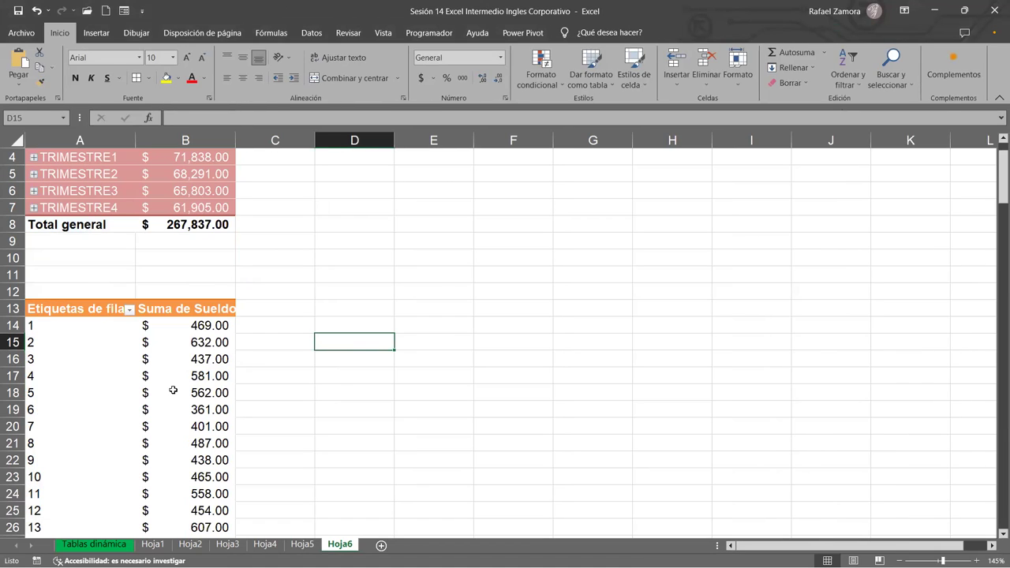
# - Open the Agrupar settings for the salary pivot's codes again
pyautogui.scroll(-1, 173, 389)
pyautogui.scroll(-2, 173, 390)
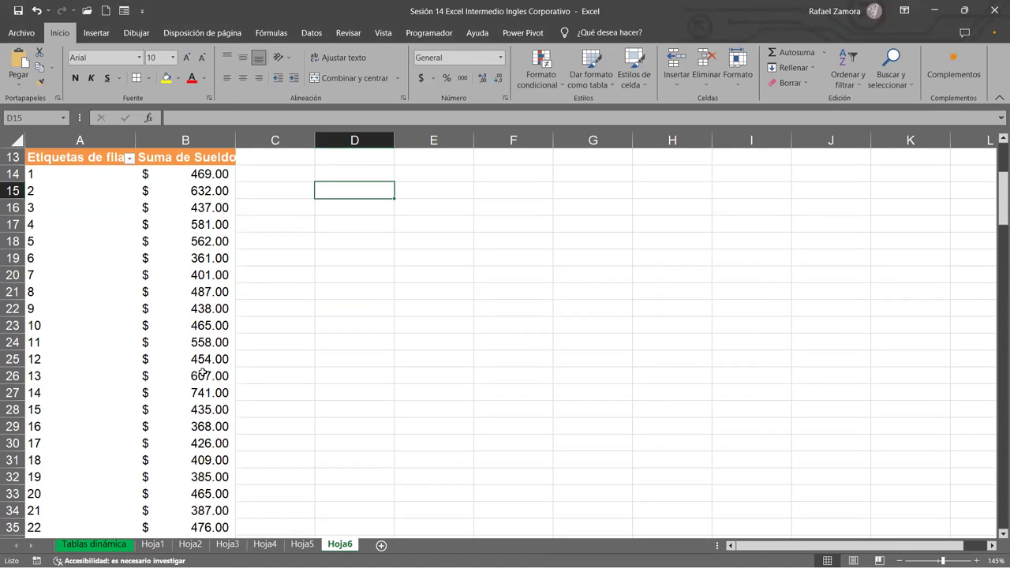
pyautogui.click(82, 192)
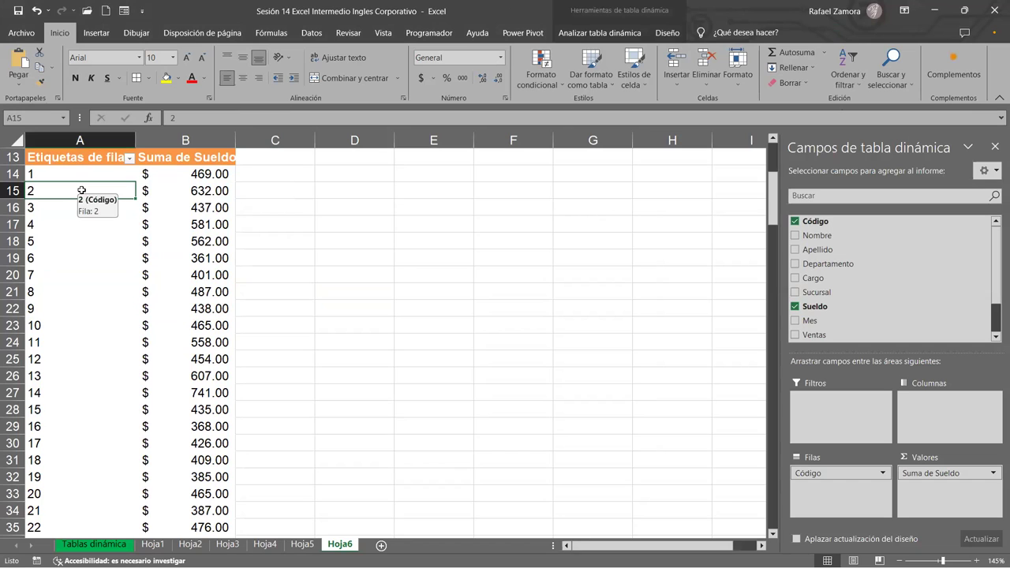
pyautogui.rightClick(82, 193)
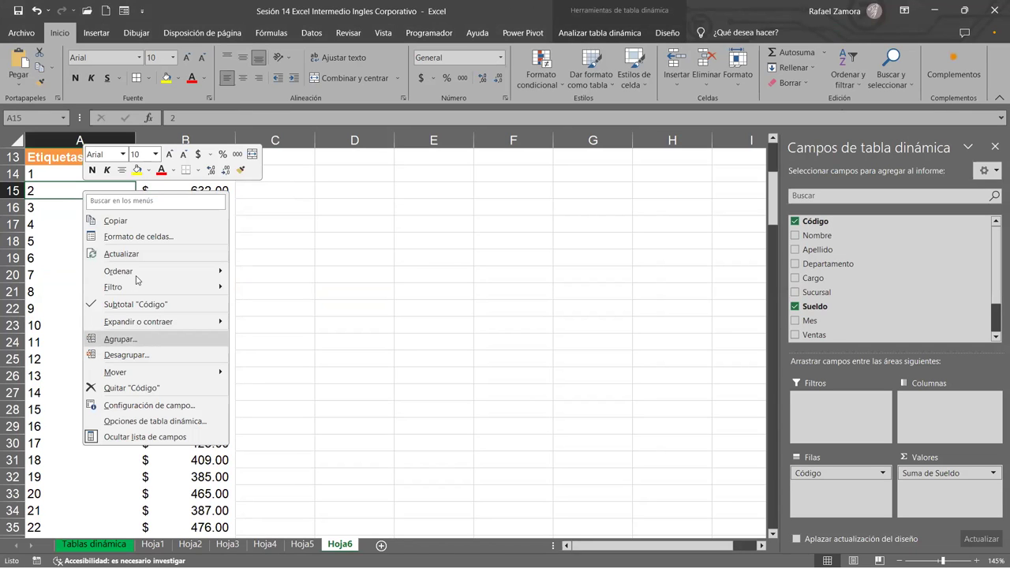
pyautogui.click(119, 338)
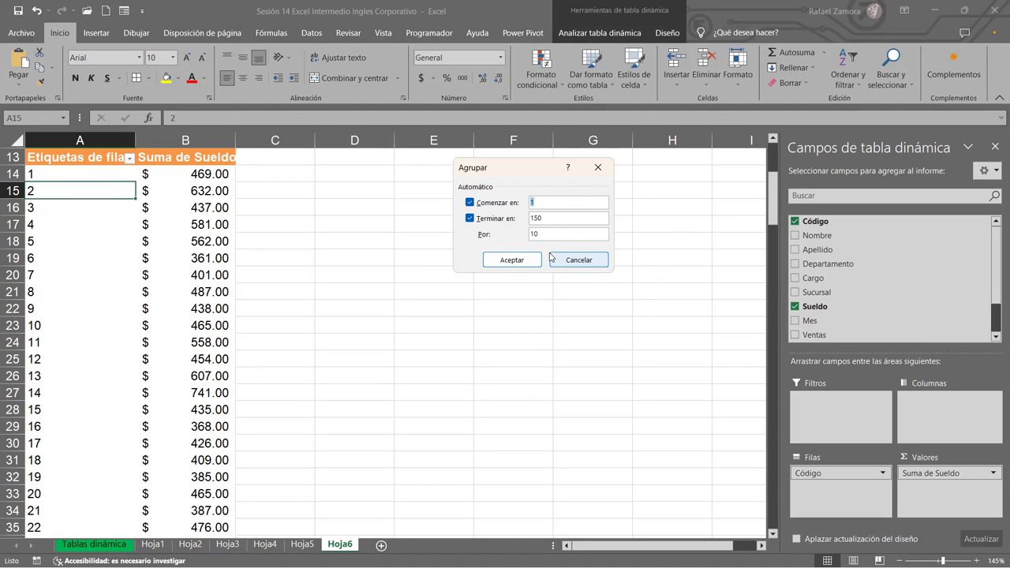
# - Group the codes from 1 to 150 in intervals of 25
pyautogui.doubleClick(546, 234)
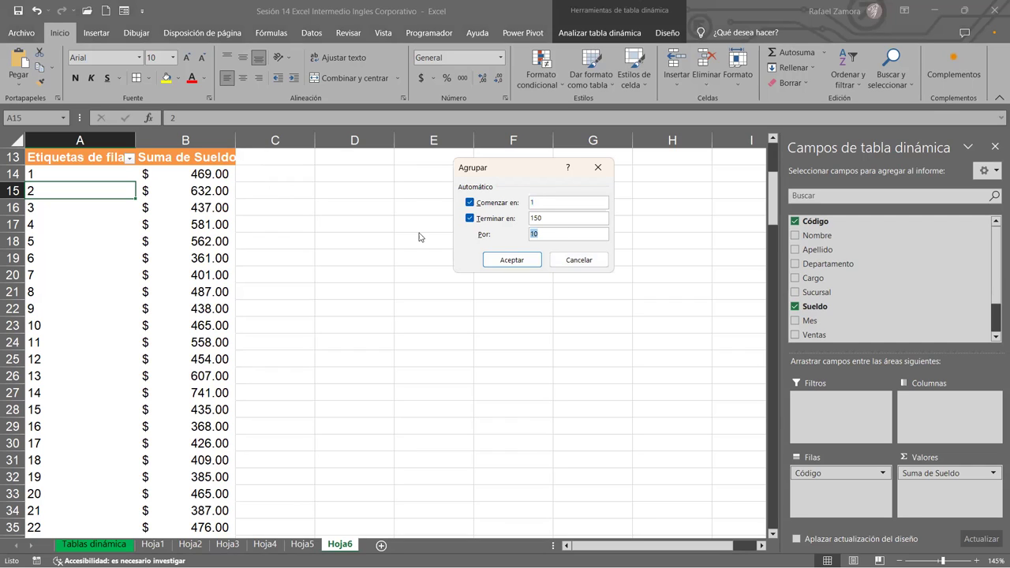
pyautogui.write('20')
pyautogui.click(520, 261)
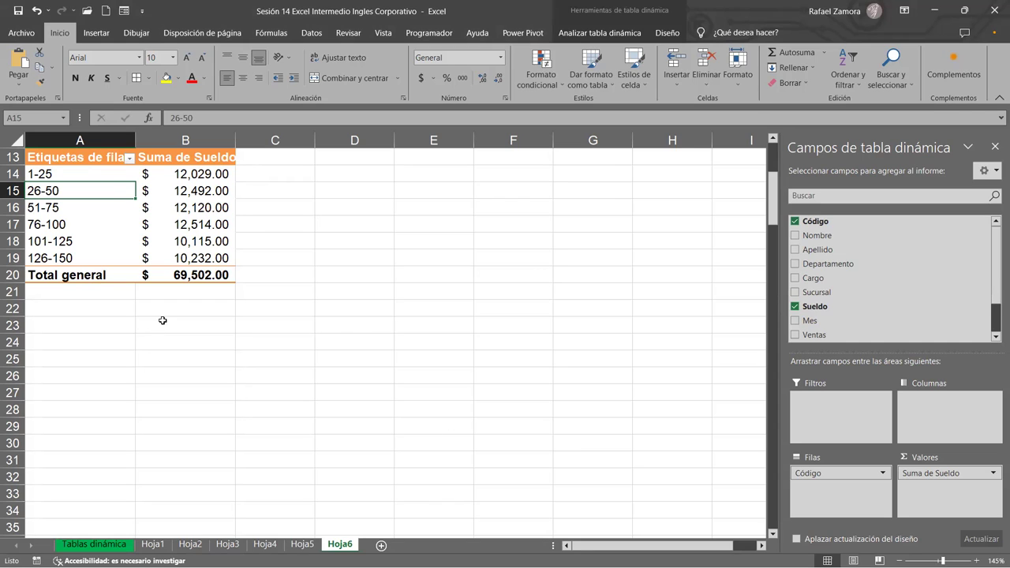
pyautogui.scroll(4, 324, 314)
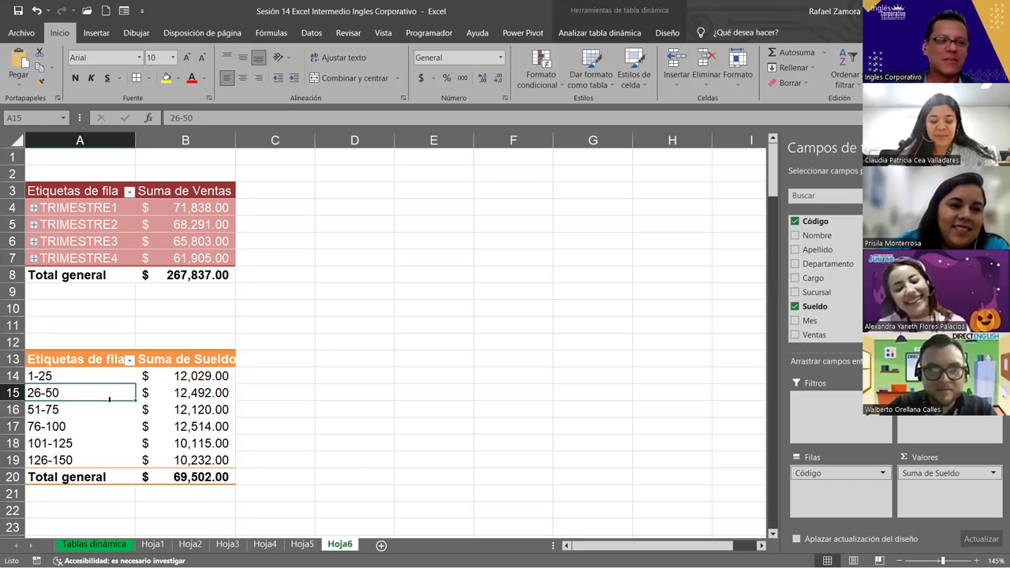
pyautogui.moveTo(94, 375); pyautogui.dragTo(93, 460)
pyautogui.click(67, 376)
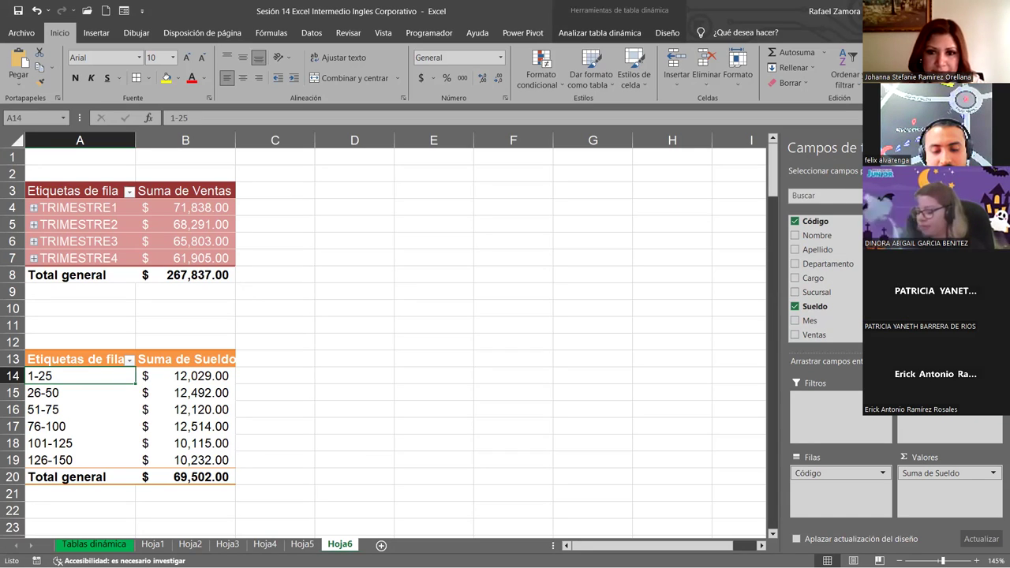
pyautogui.click(186, 325)
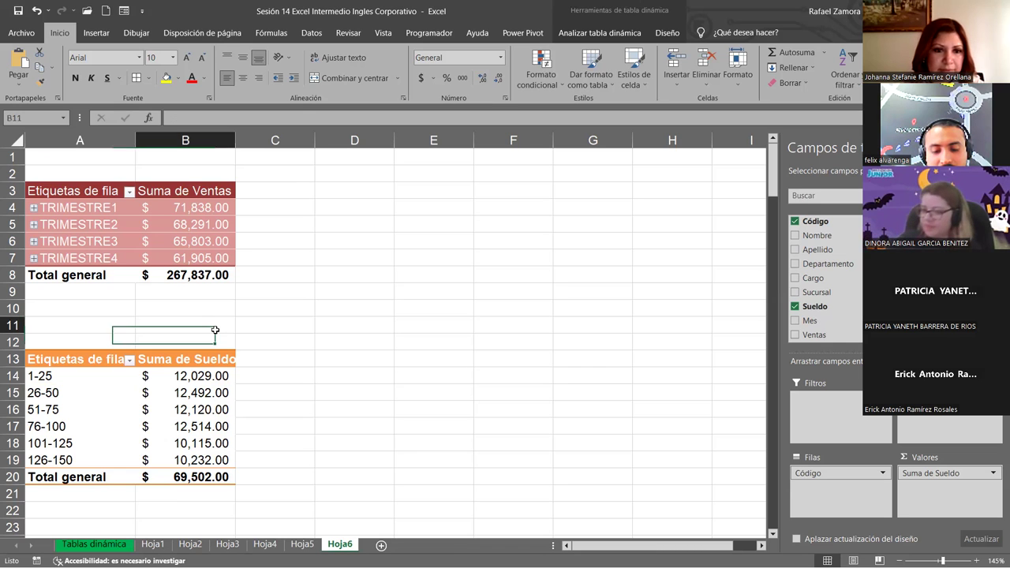
# - On the Tablas dinámica sheet, start a new pivot table from the Tabla1 data
pyautogui.click(114, 544)
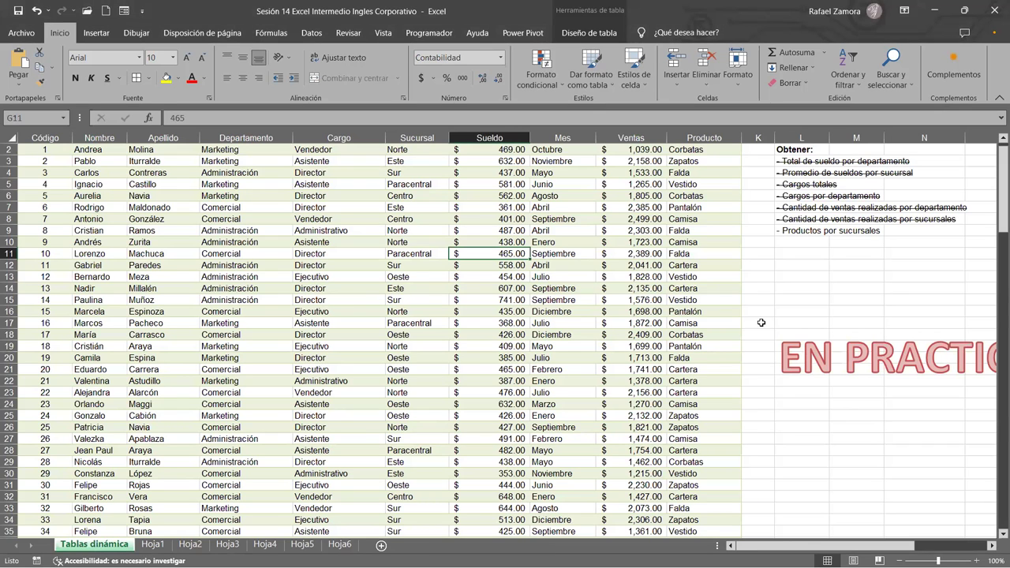
pyautogui.click(587, 301)
pyautogui.scroll(1, 606, 325)
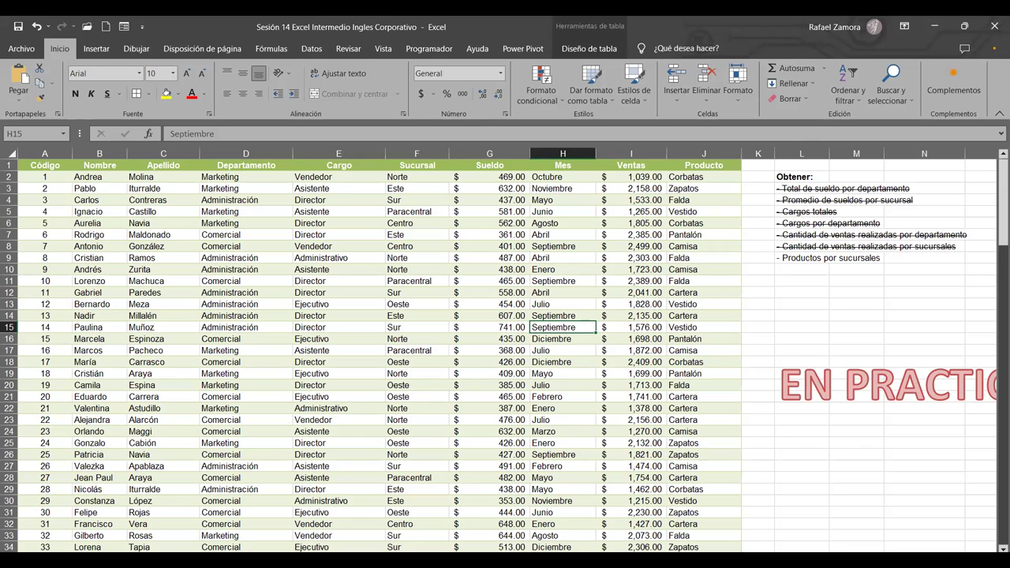
pyautogui.click(805, 279)
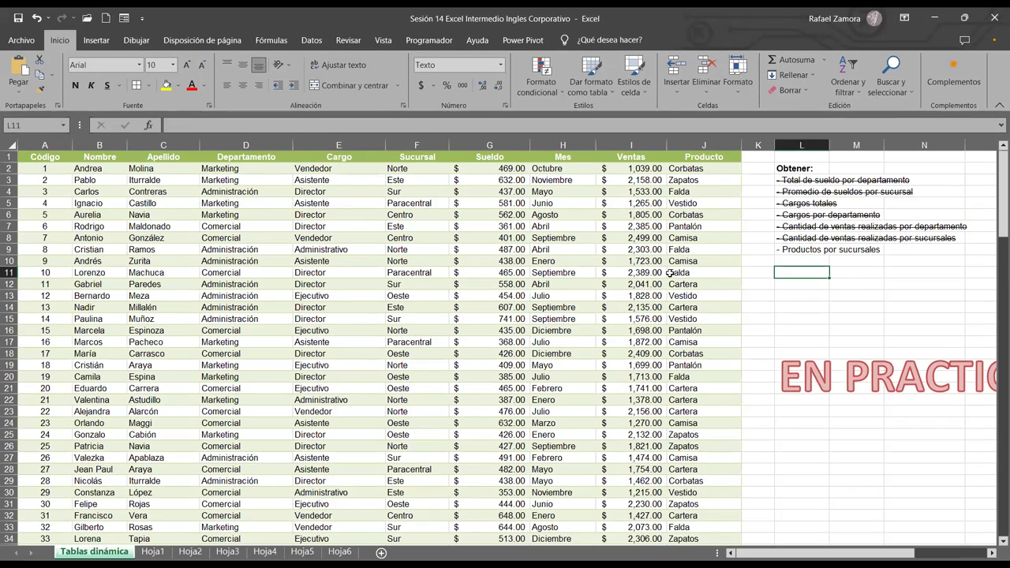
pyautogui.click(669, 273)
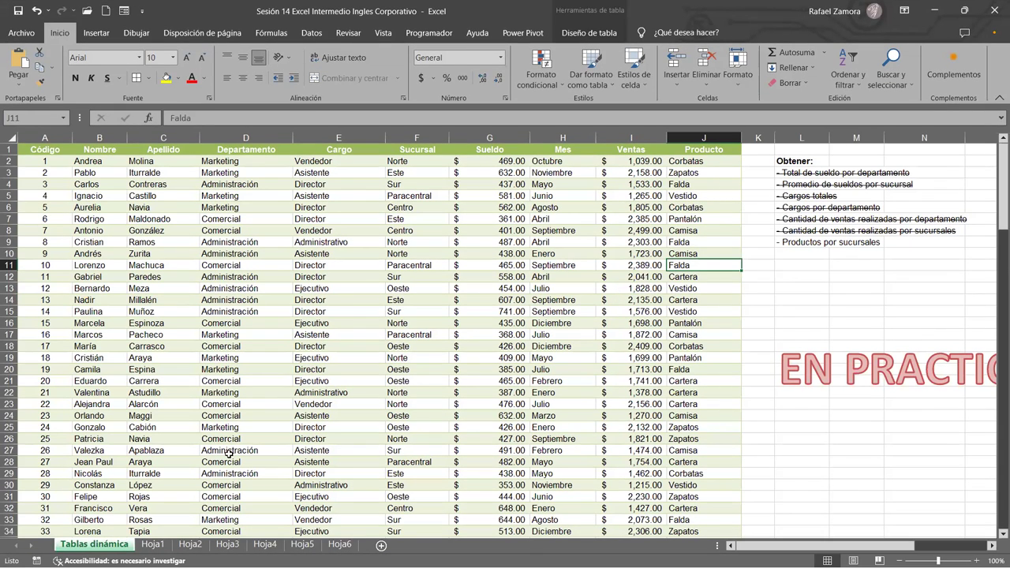
pyautogui.click(398, 371)
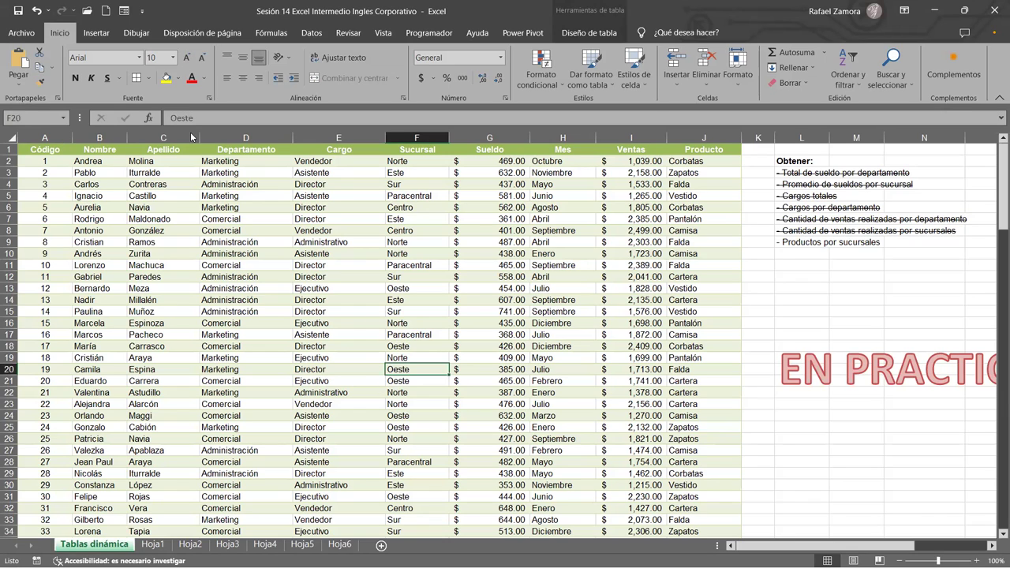
pyautogui.click(96, 33)
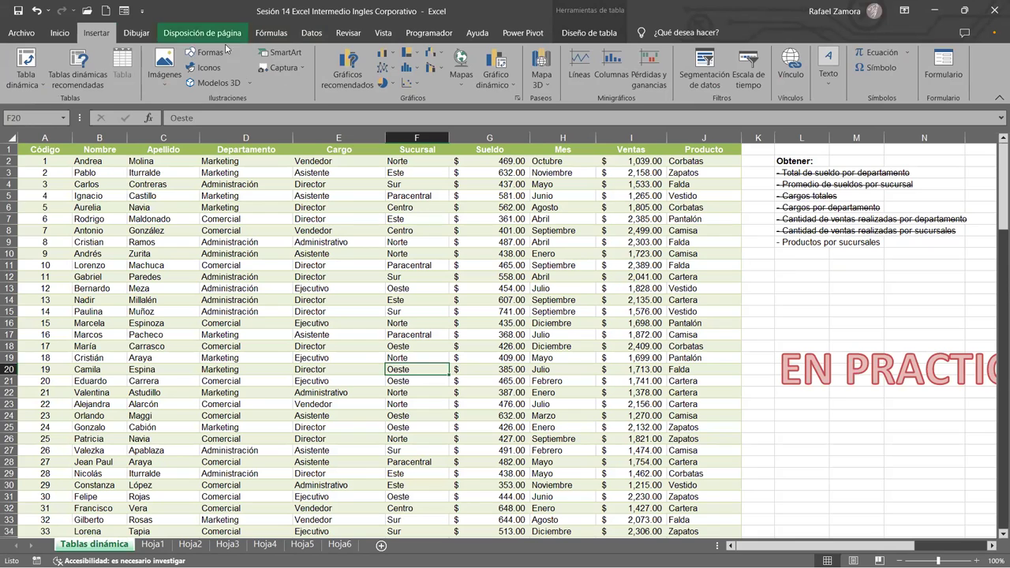
pyautogui.click(32, 66)
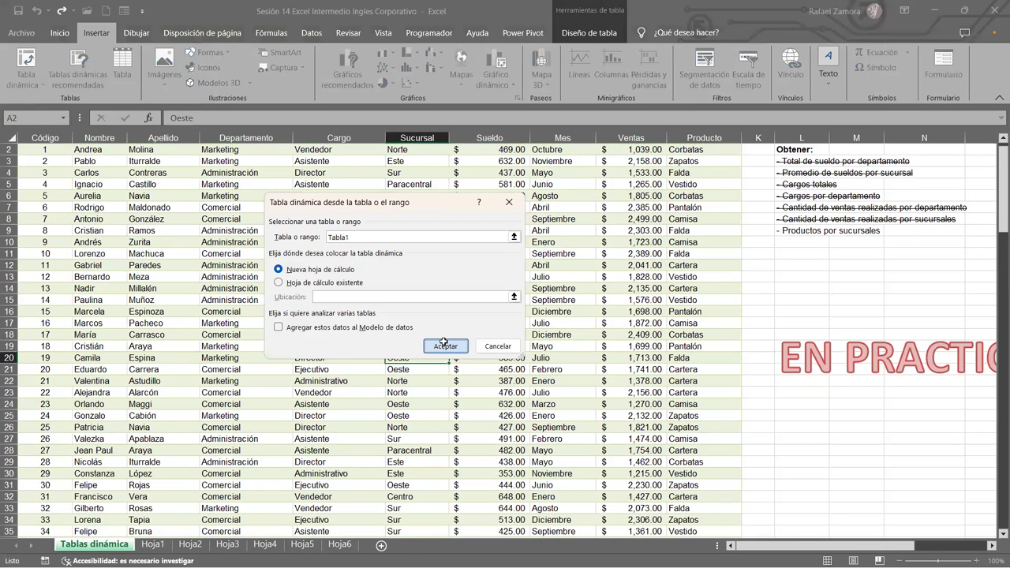
# - Create the pivot on new sheet Hoja7 and move that sheet after Hoja6
pyautogui.click(445, 345)
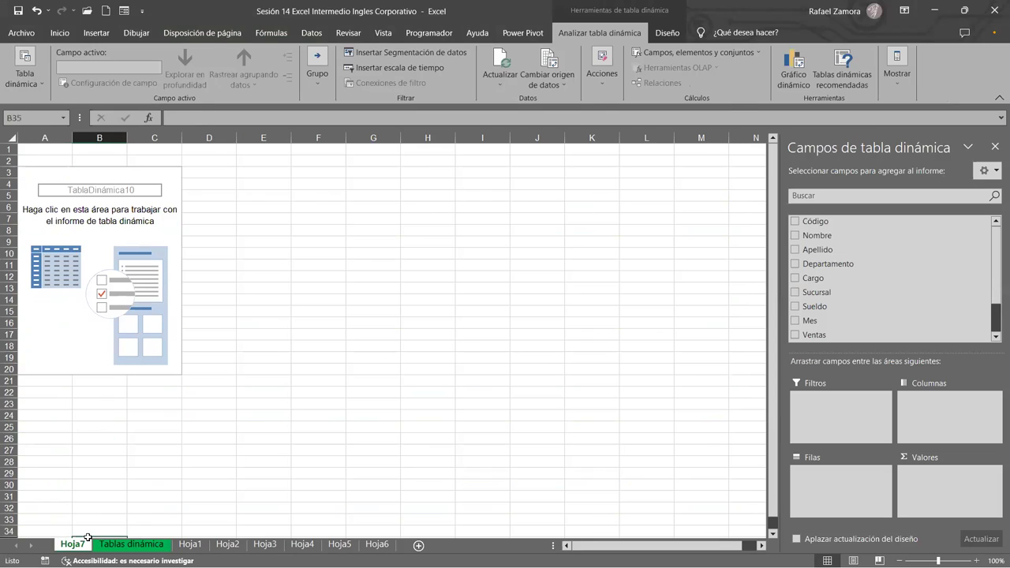
pyautogui.click(83, 536)
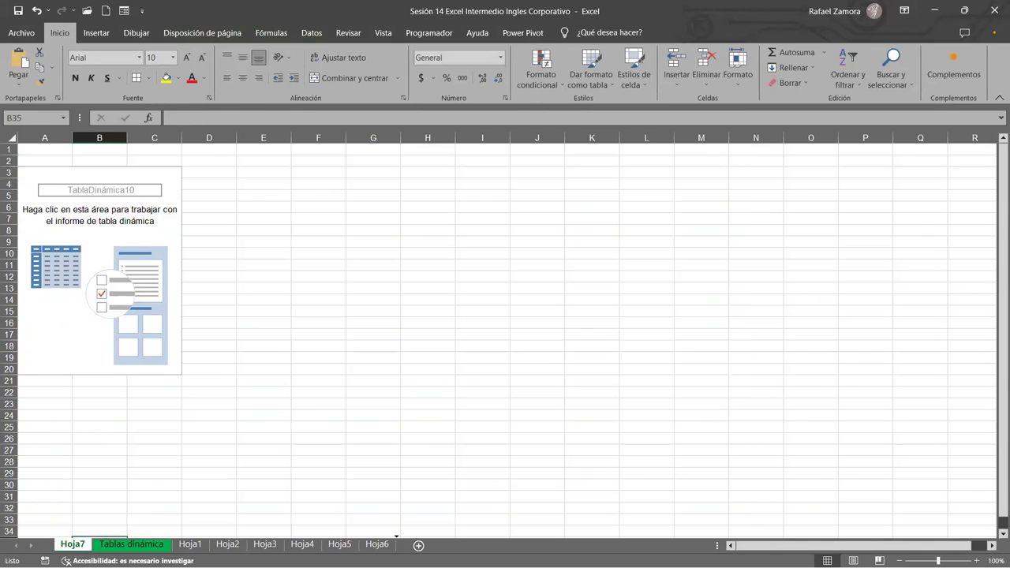
pyautogui.moveTo(71, 545); pyautogui.dragTo(395, 545)
pyautogui.click(333, 370)
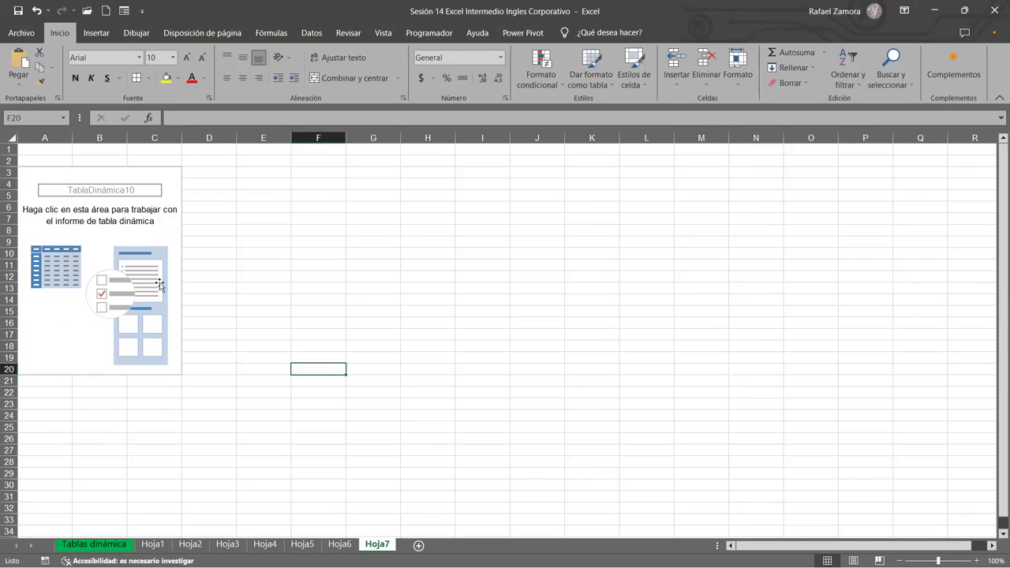
pyautogui.click(159, 286)
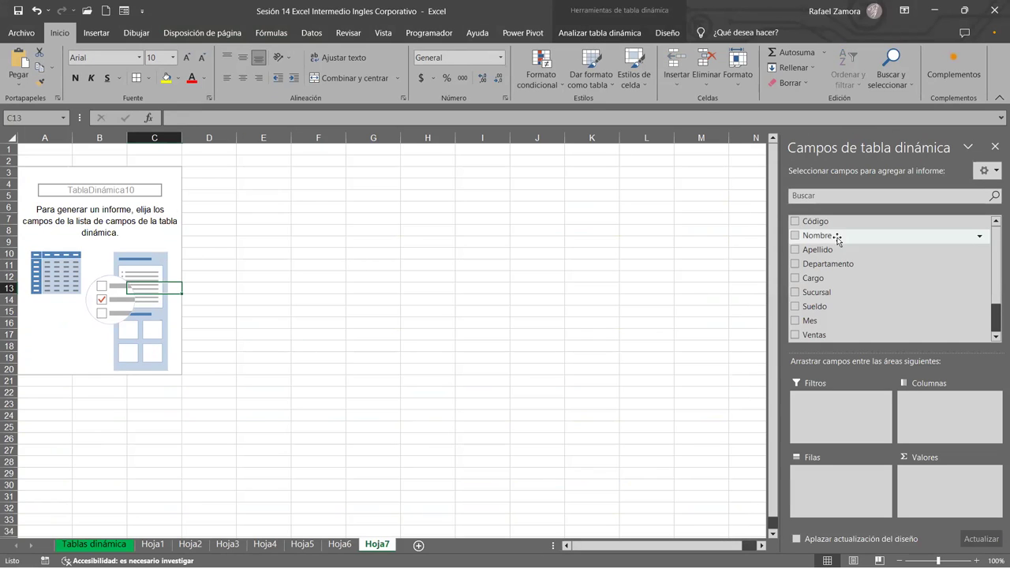
# - Put Ventas in Valores, Sucursal in Filas, Mes in Columnas, and narrow column B
pyautogui.scroll(-2, 837, 294)
pyautogui.moveTo(841, 304); pyautogui.dragTo(919, 485)
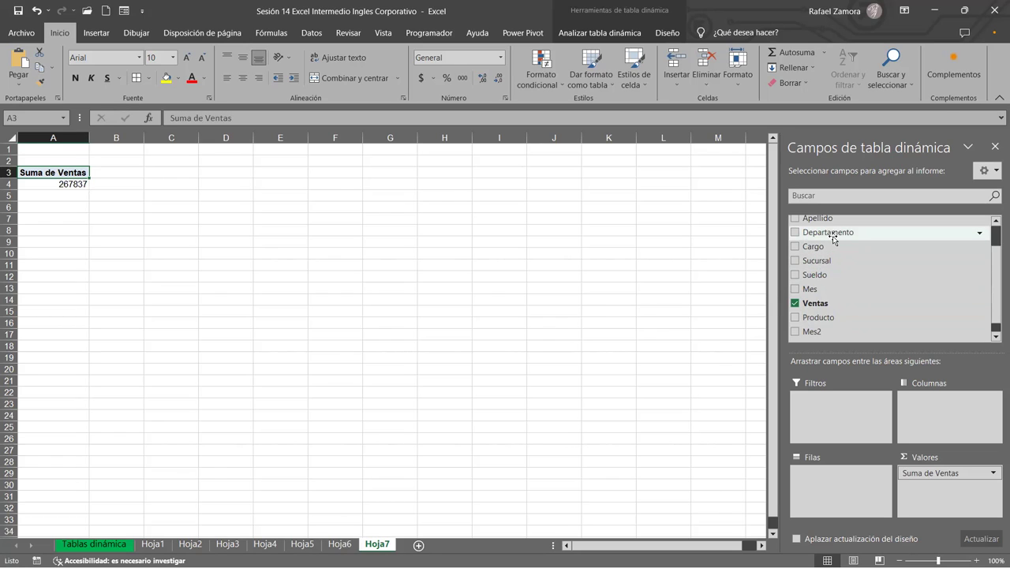
pyautogui.moveTo(828, 262); pyautogui.dragTo(855, 501)
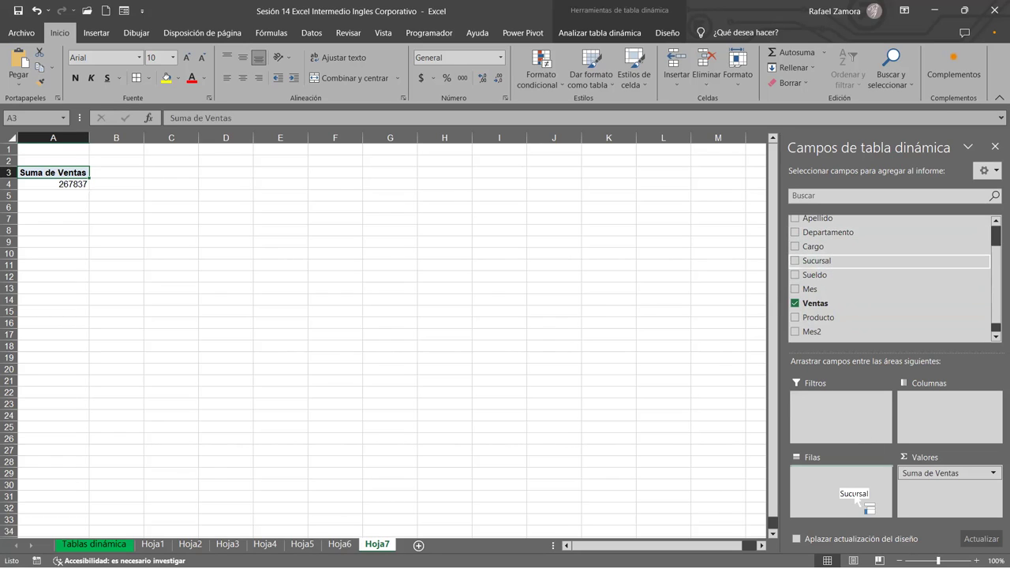
pyautogui.moveTo(809, 289)
pyautogui.mouseDown()
pyautogui.moveTo(909, 426)
pyautogui.moveTo(945, 421)
pyautogui.mouseUp()
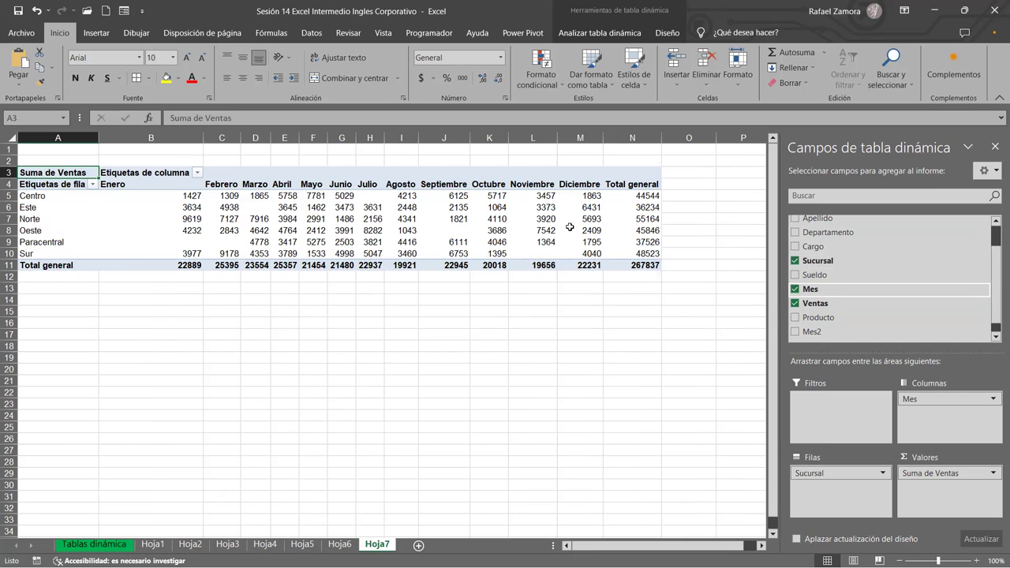
pyautogui.keyDown('ctrl'); pyautogui.scroll(1, 652, 374); pyautogui.keyUp('ctrl')
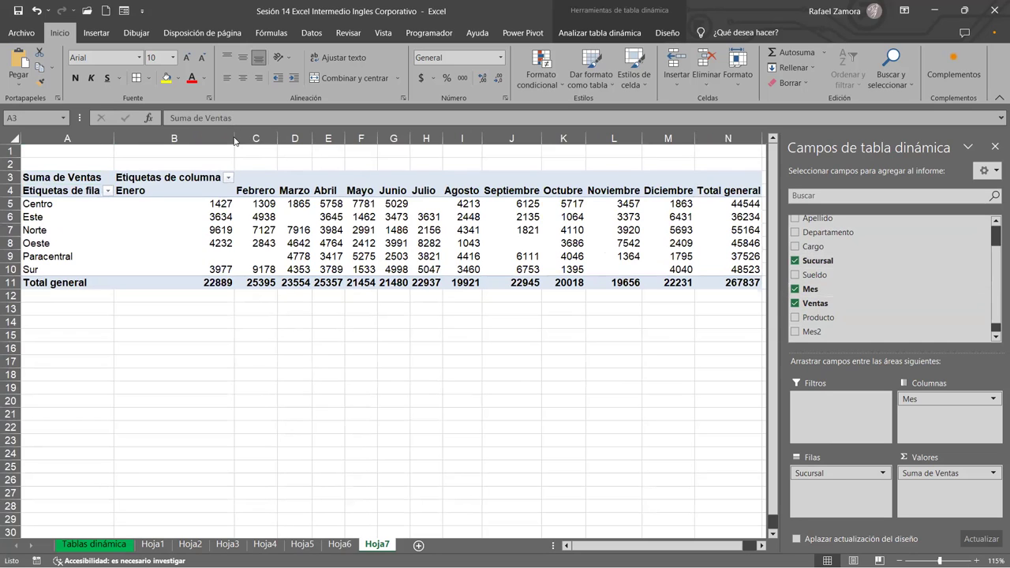
pyautogui.moveTo(234, 139); pyautogui.dragTo(176, 139)
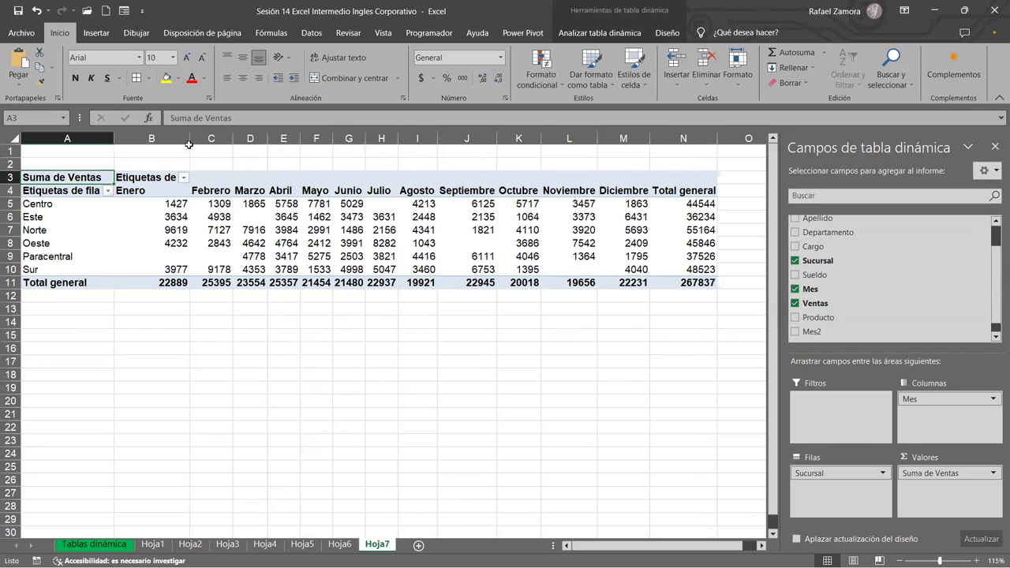
# - Format the pivot's Ventas values as Contabilidad accounting currency
pyautogui.click(331, 246)
pyautogui.rightClick(332, 247)
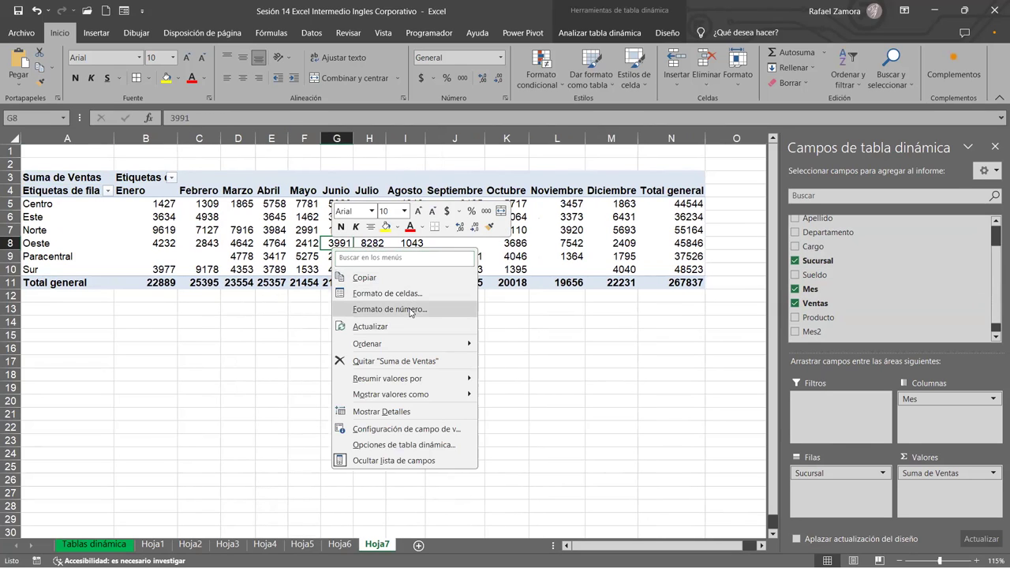
pyautogui.click(411, 309)
pyautogui.click(264, 223)
pyautogui.click(480, 452)
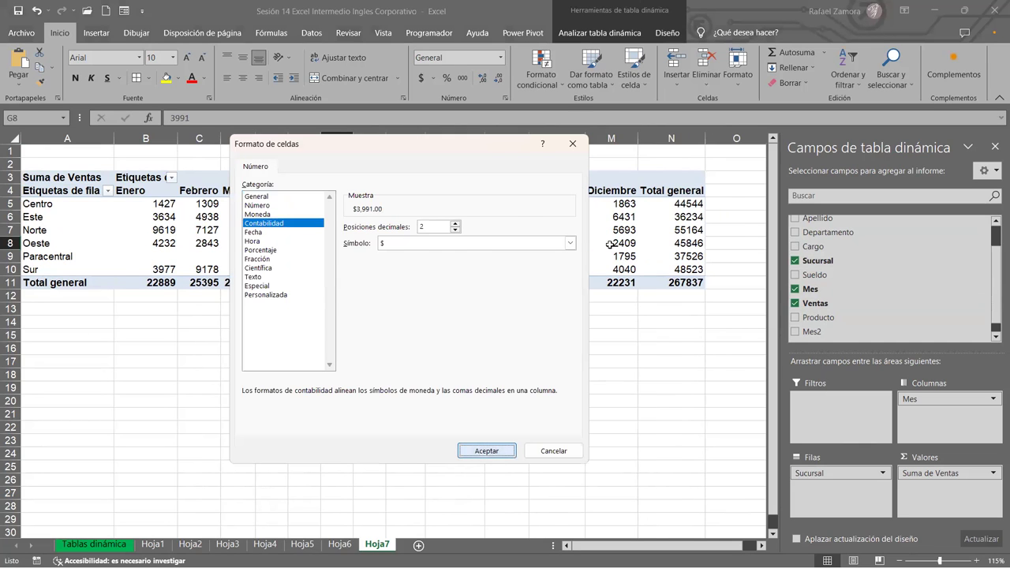
pyautogui.click(469, 228)
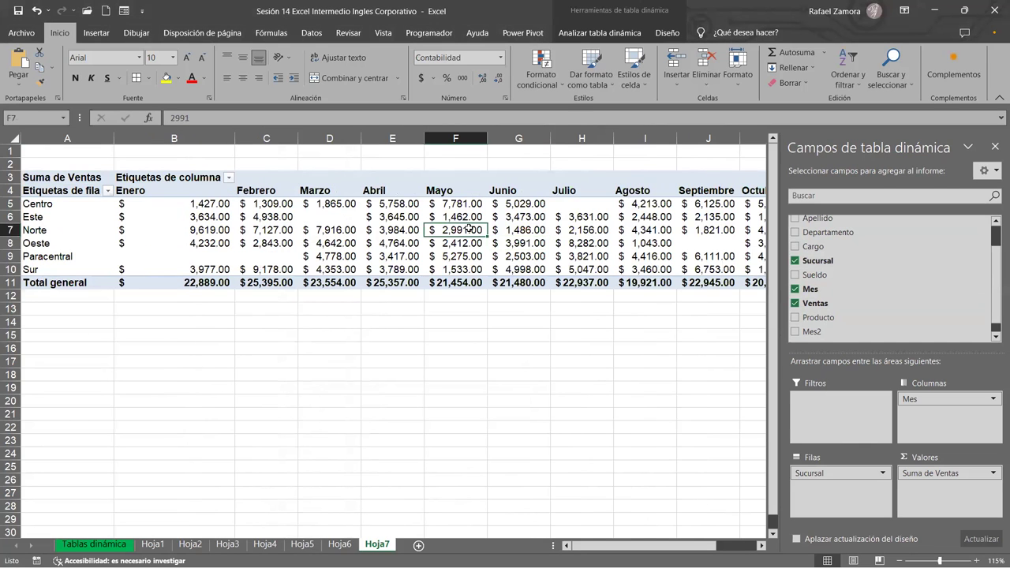
# - Apply the dark-header, pink-body pivot table style
pyautogui.click(667, 32)
pyautogui.click(714, 80)
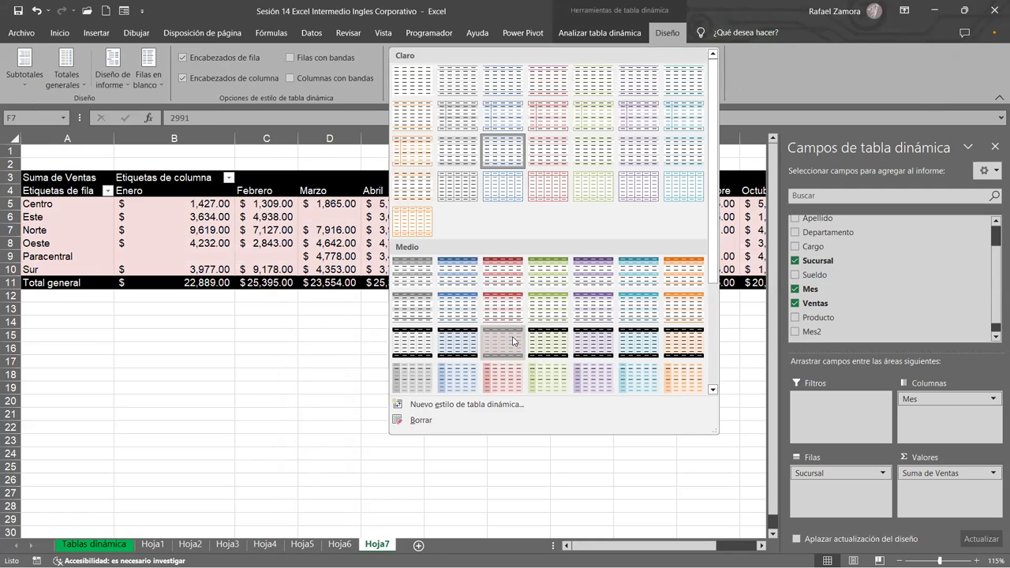
pyautogui.click(513, 341)
pyautogui.click(484, 388)
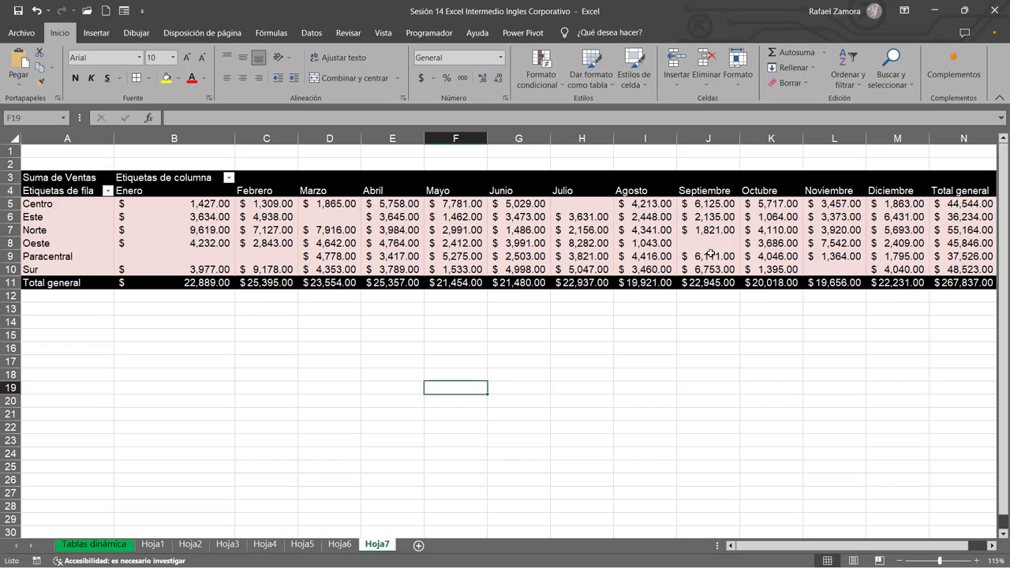
pyautogui.click(174, 190)
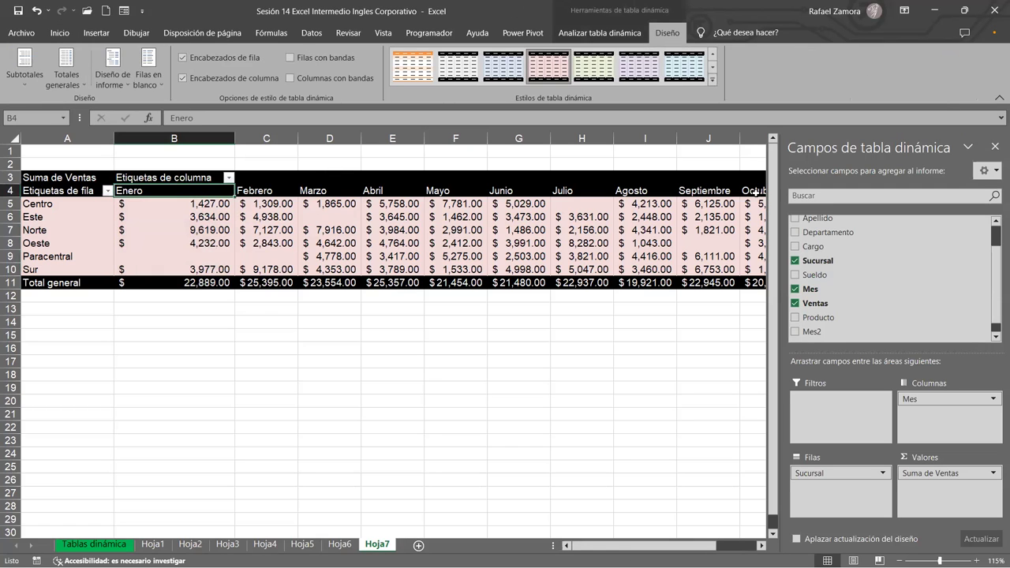
# - Centre the month labels across row 4 of the pivot
pyautogui.moveTo(543, 193); pyautogui.dragTo(789, 193)
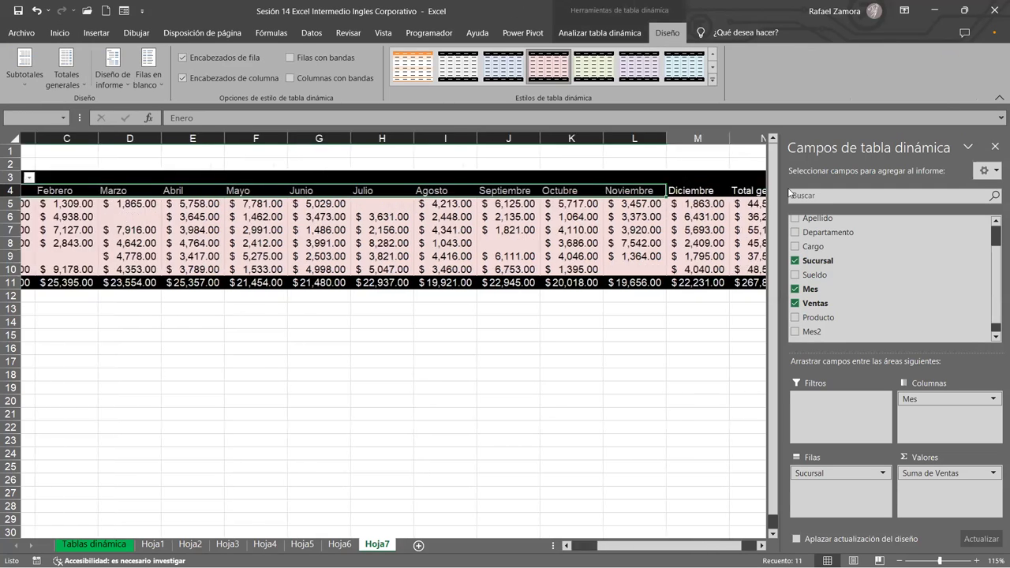
pyautogui.moveTo(789, 193); pyautogui.dragTo(683, 191)
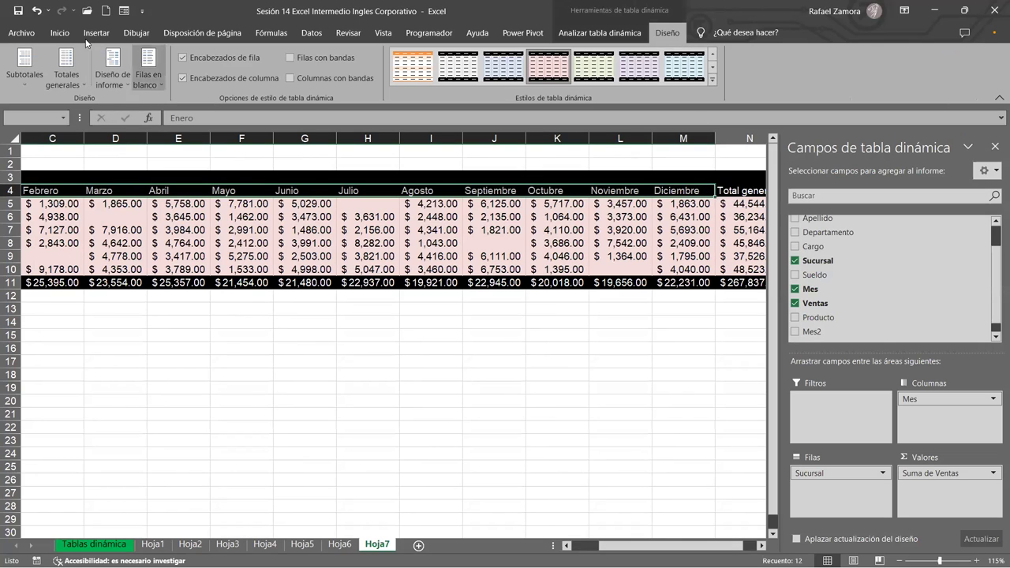
pyautogui.click(60, 32)
pyautogui.click(244, 79)
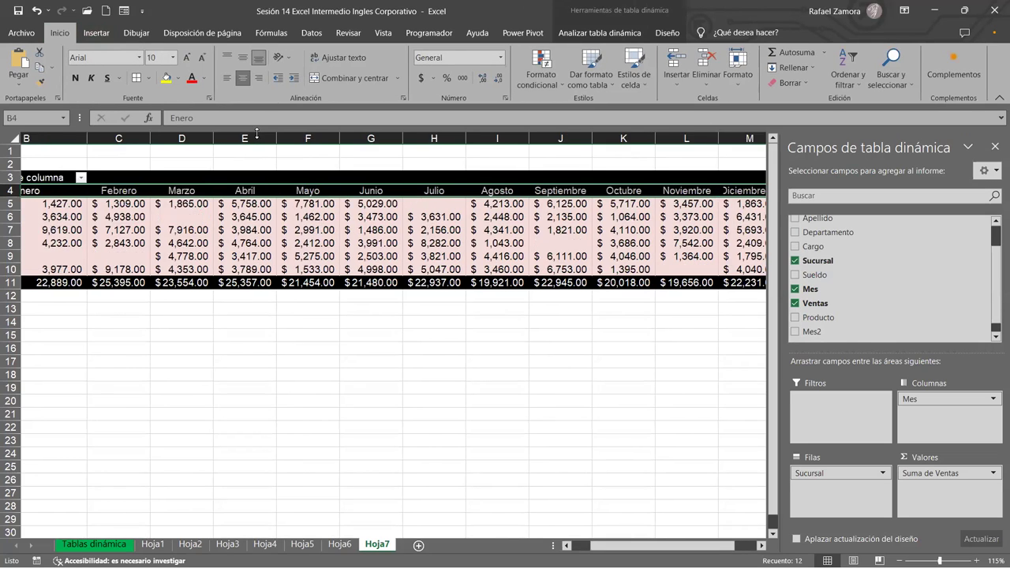
pyautogui.click(371, 361)
# - Review the Mostrar and Diseño y formato pivot options, then close without changes
pyautogui.click(262, 244)
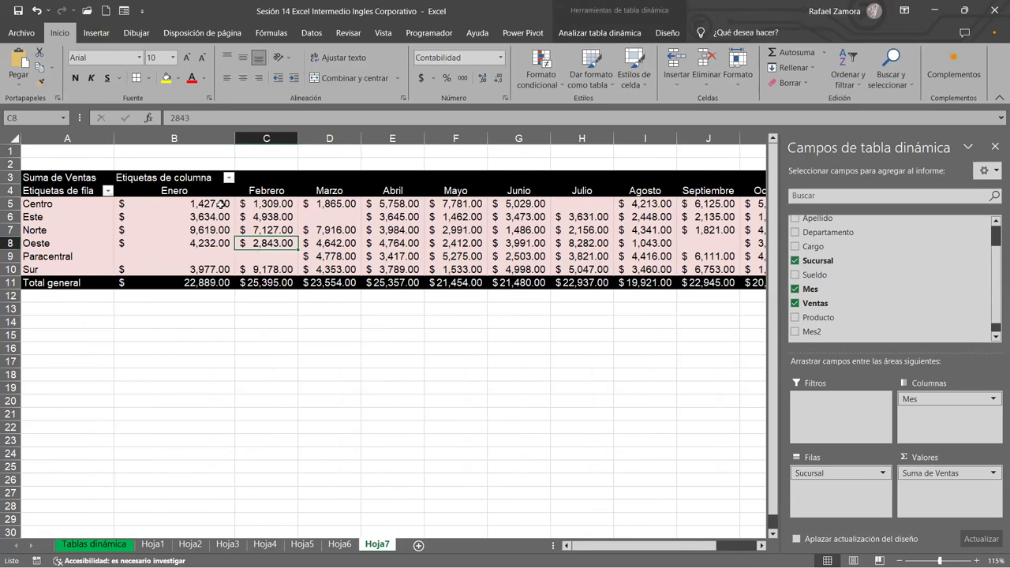
pyautogui.click(218, 205)
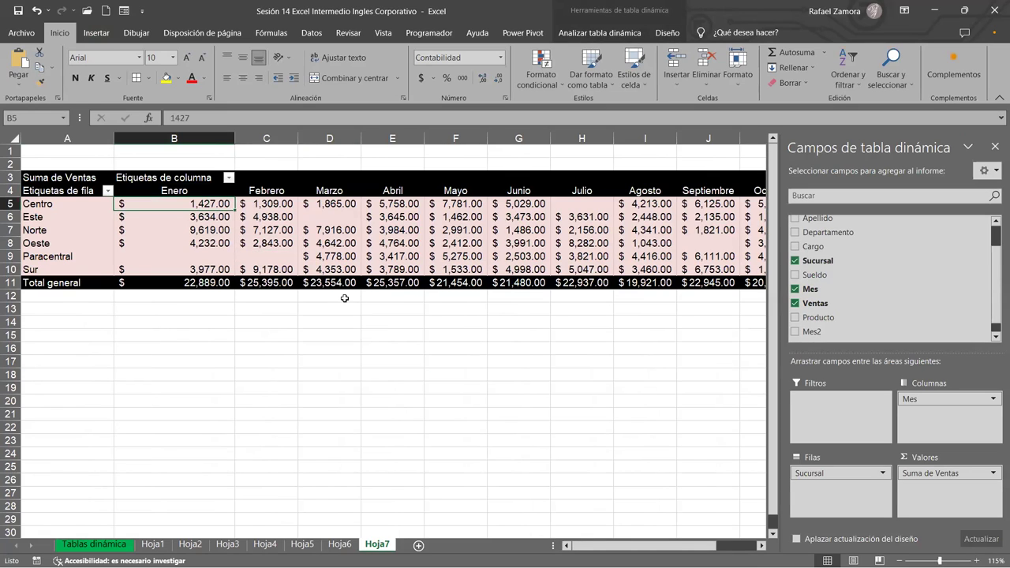
pyautogui.click(202, 230)
pyautogui.rightClick(202, 229)
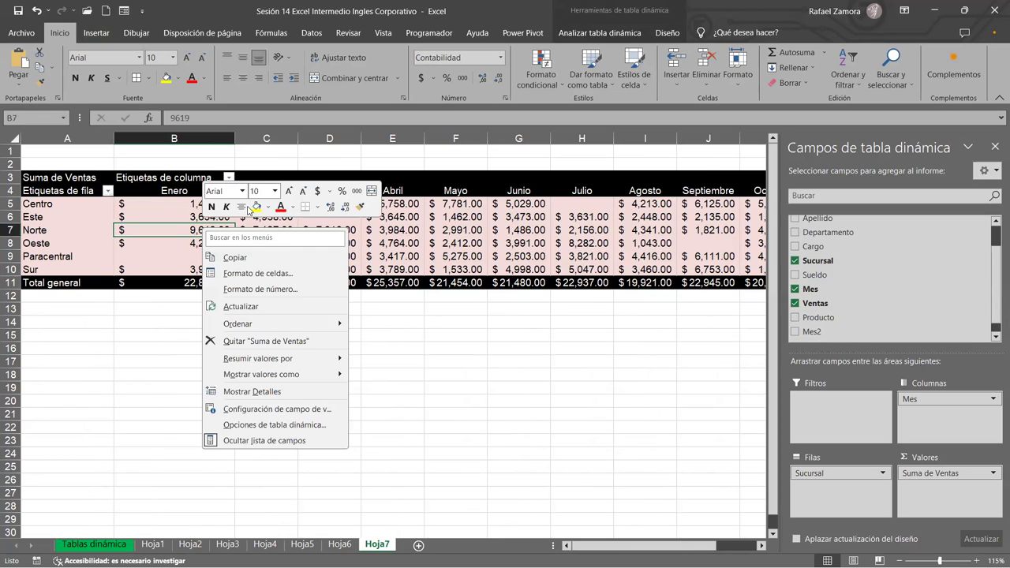
pyautogui.click(319, 426)
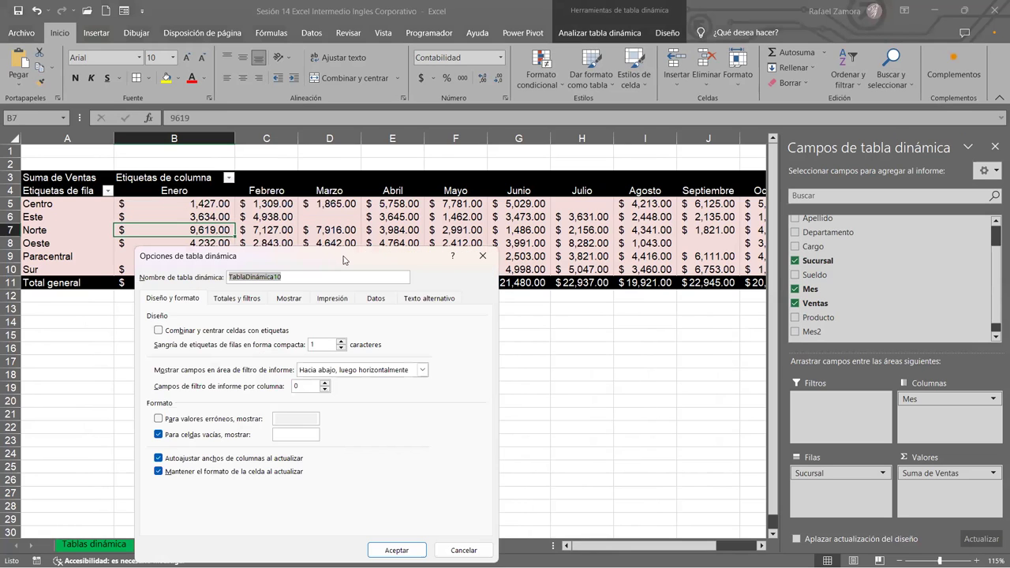
pyautogui.moveTo(343, 260); pyautogui.dragTo(596, 35)
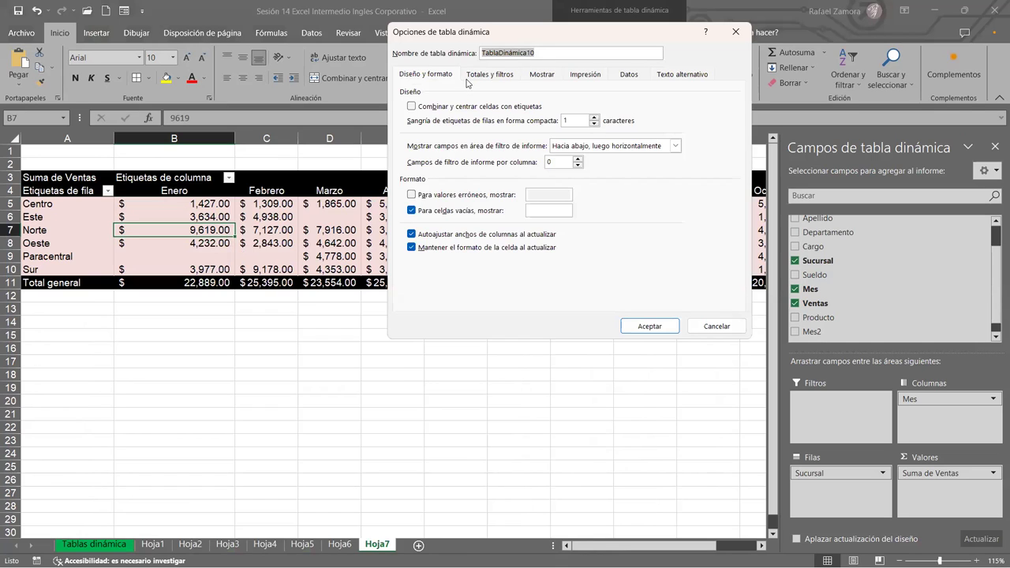
pyautogui.click(541, 75)
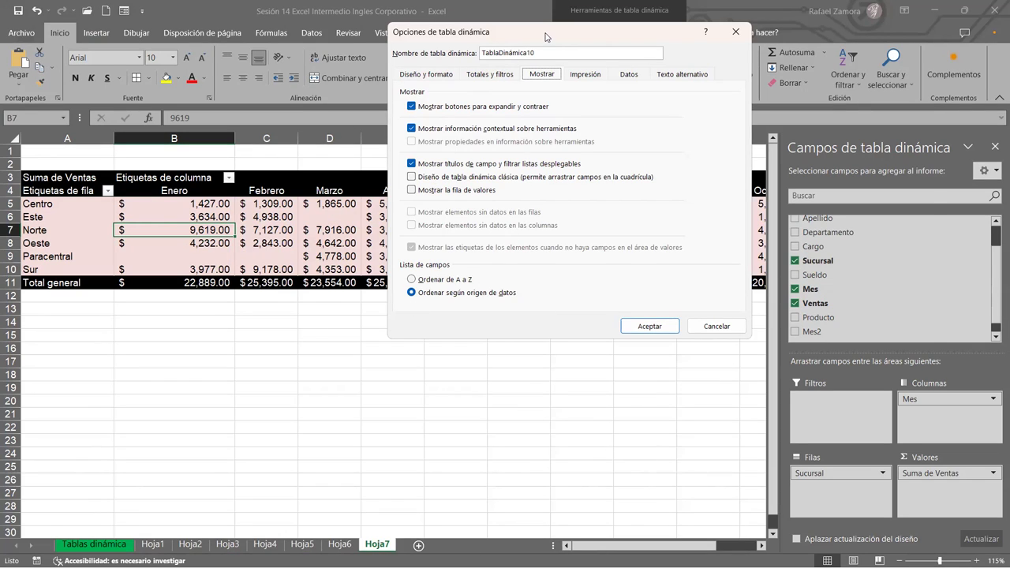
pyautogui.moveTo(545, 37); pyautogui.dragTo(731, 47)
pyautogui.click(612, 83)
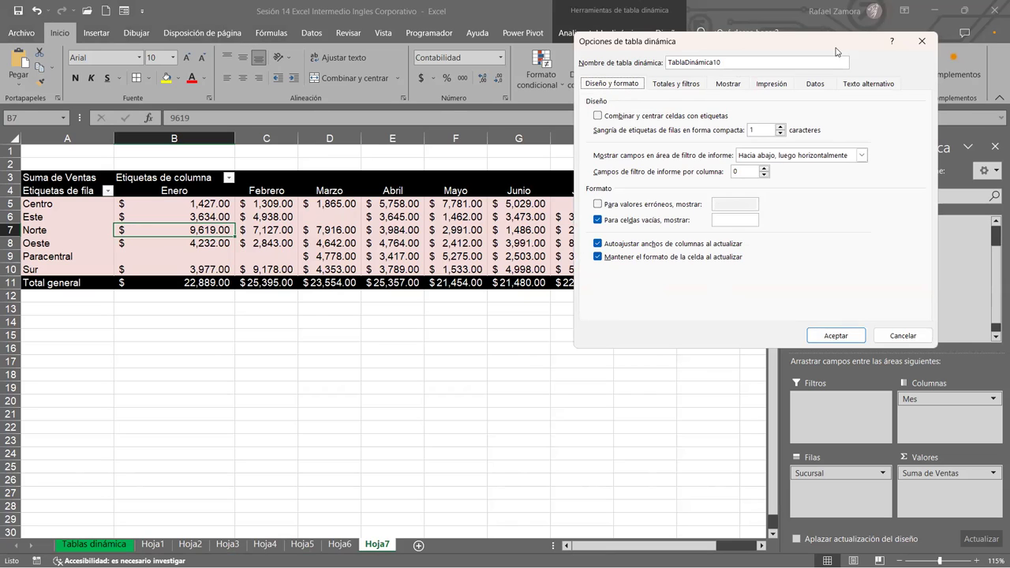
pyautogui.moveTo(827, 51); pyautogui.dragTo(816, 179)
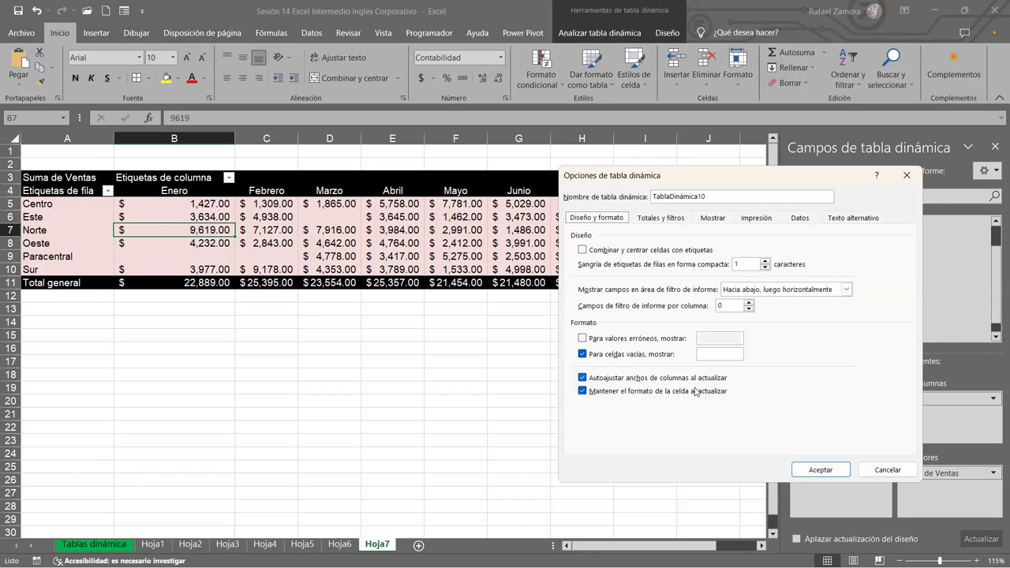
pyautogui.click(907, 176)
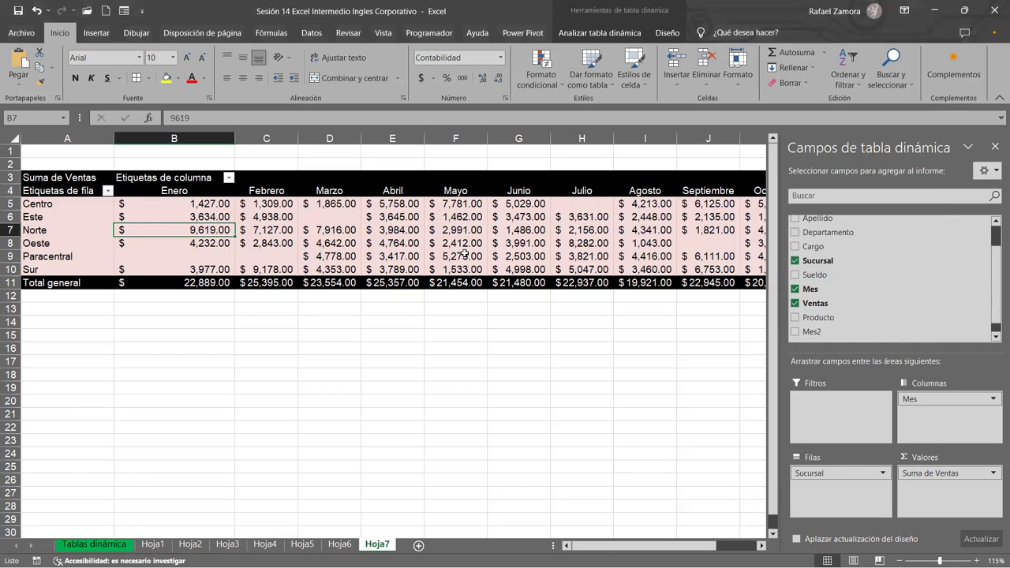
pyautogui.rightClick(158, 229)
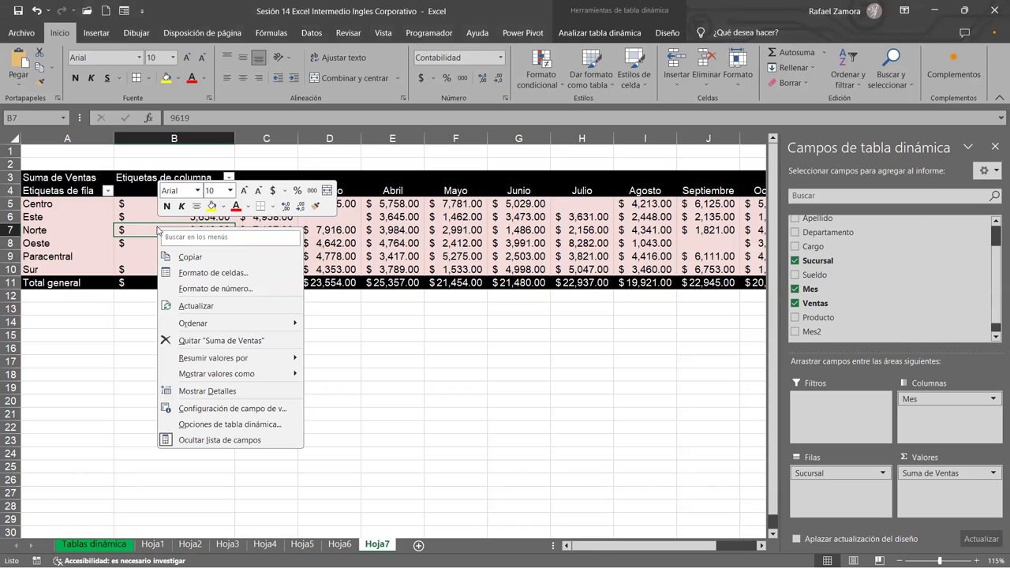
# - Show 0 for empty pivot cells, so Centro's empty Julio appears as a dash
pyautogui.click(268, 425)
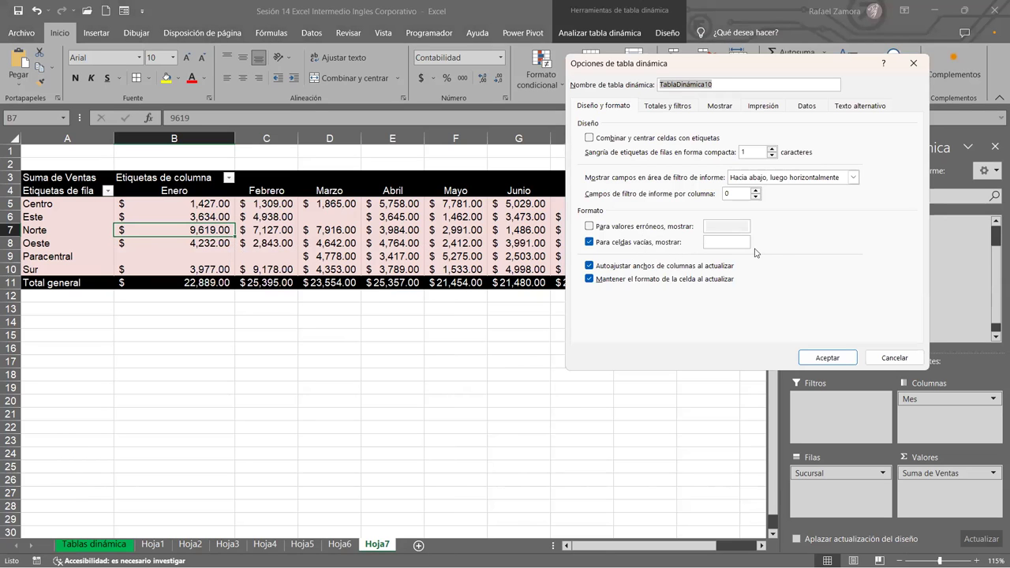
pyautogui.click(735, 239)
pyautogui.write('0')
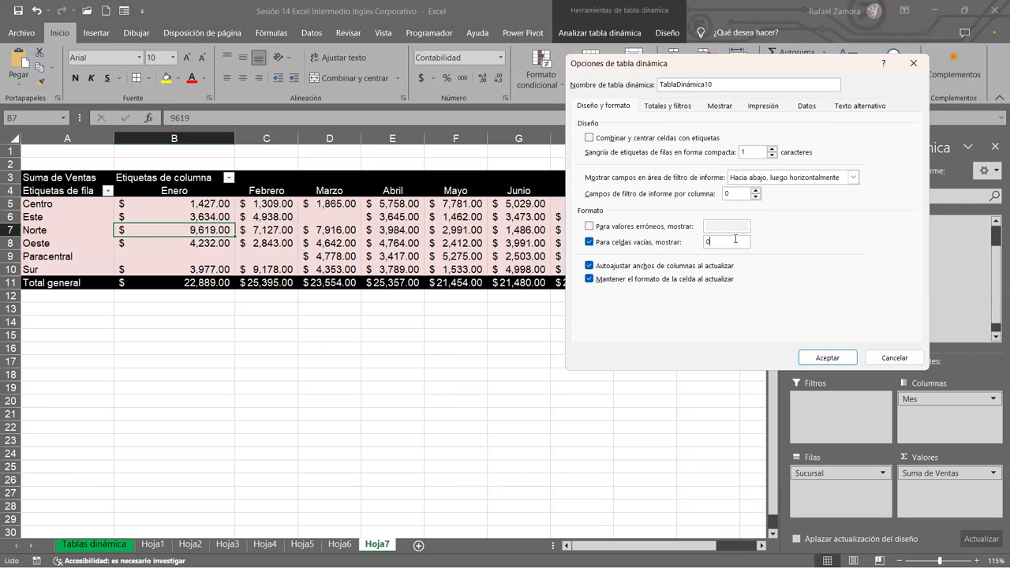
pyautogui.click(827, 358)
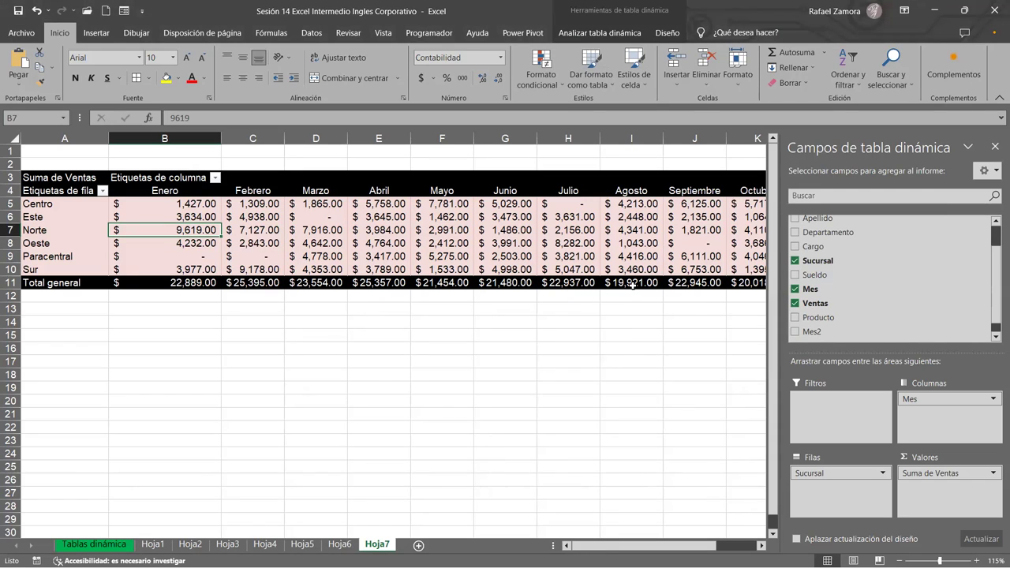
pyautogui.moveTo(632, 286)
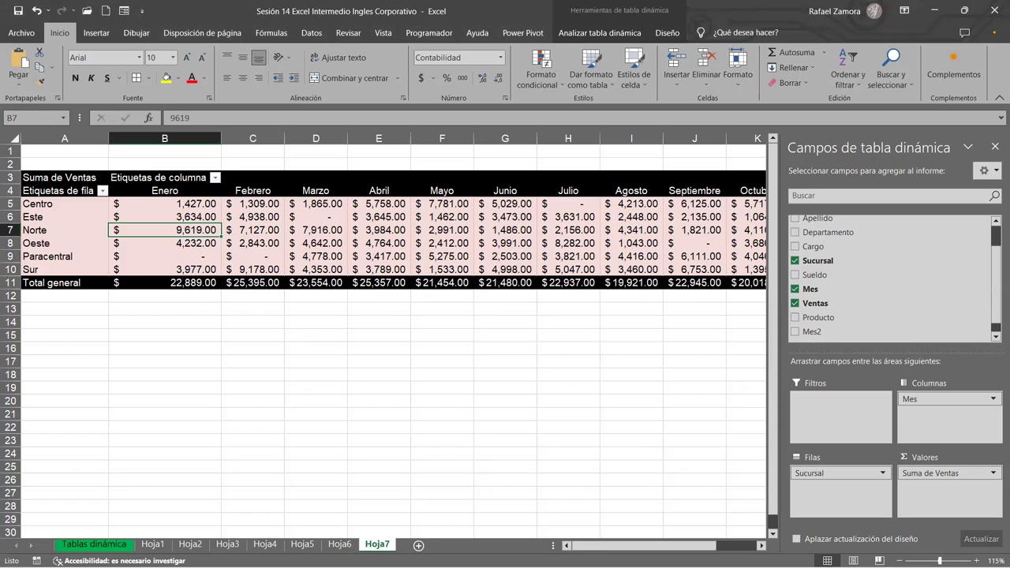
pyautogui.click(575, 207)
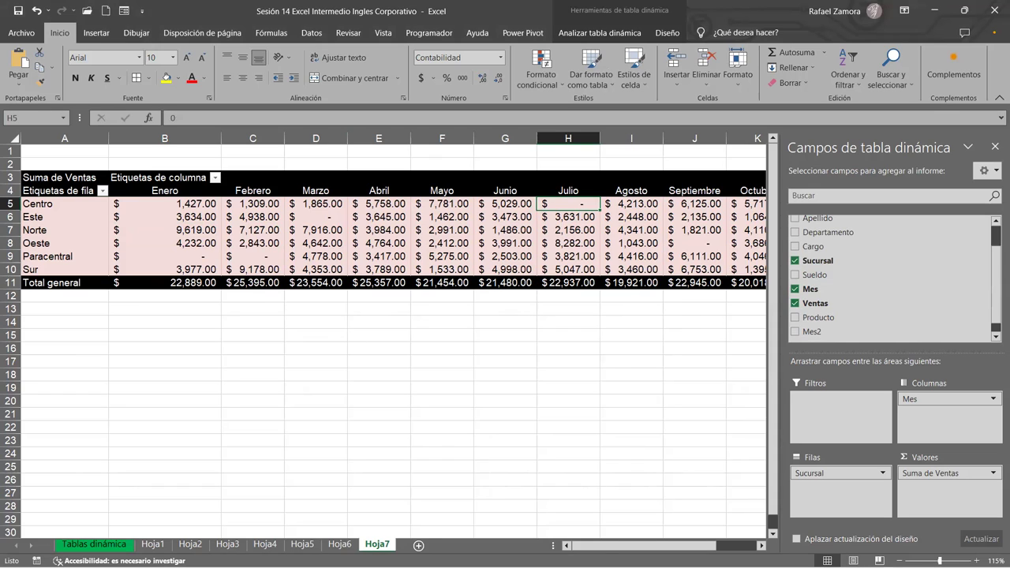
pyautogui.click(253, 227)
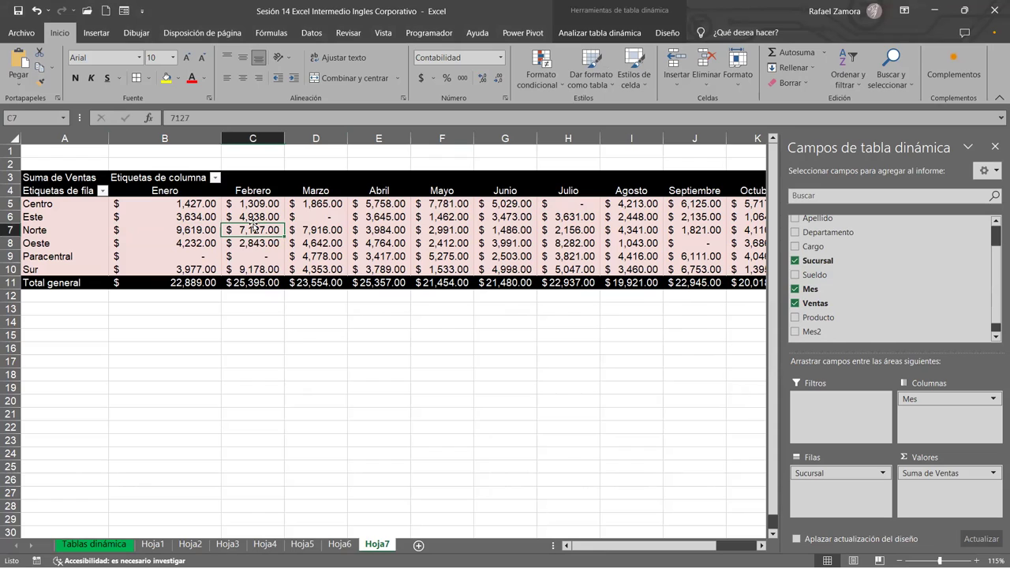
# - Drag Ventas into Valores again to add Suma de Ventas2
pyautogui.click(164, 218)
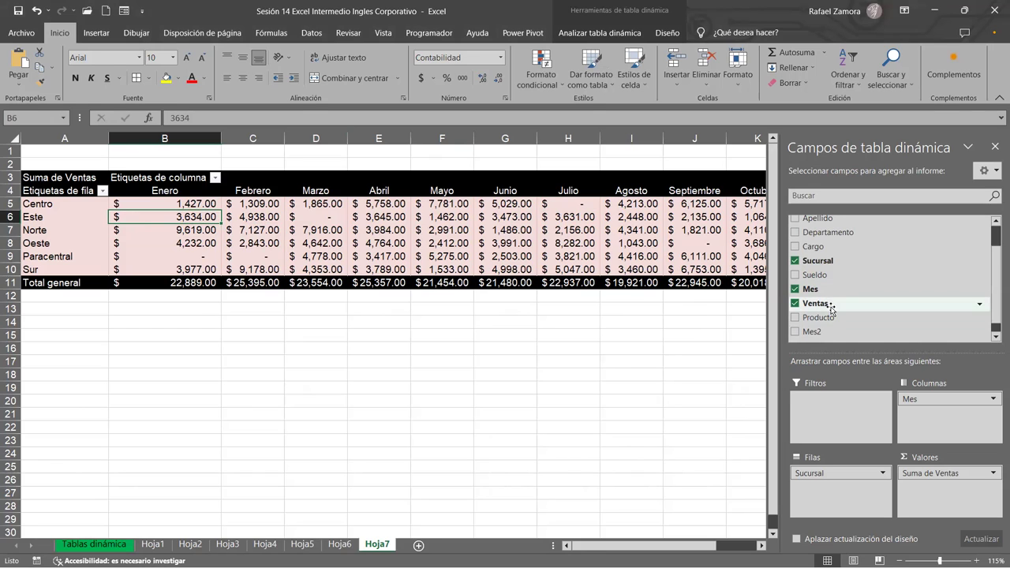
pyautogui.moveTo(816, 302); pyautogui.dragTo(949, 484)
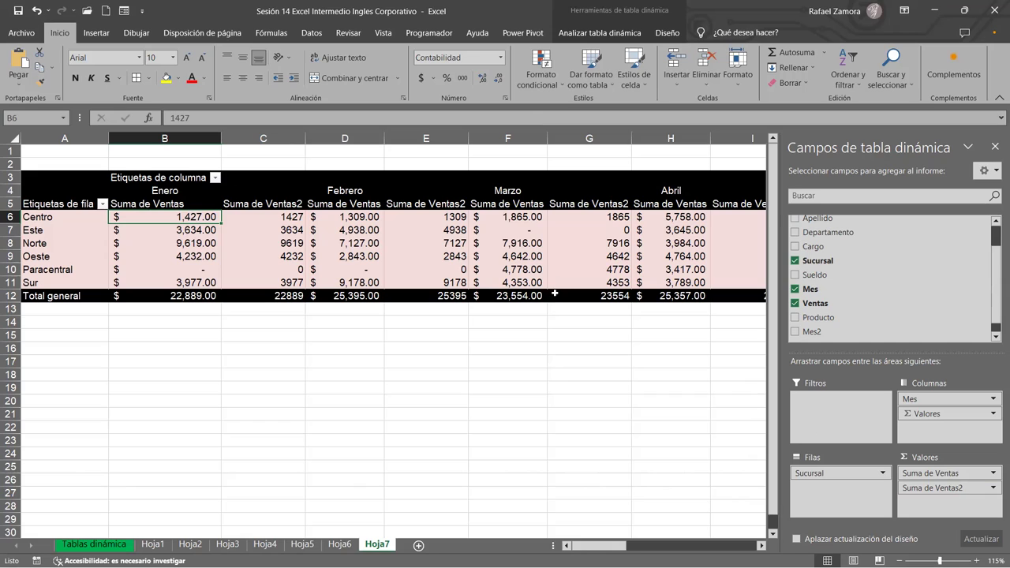
# - Format Suma de Ventas2 as Contabilidad with 2 decimals and the $ symbol
pyautogui.moveTo(555, 292)
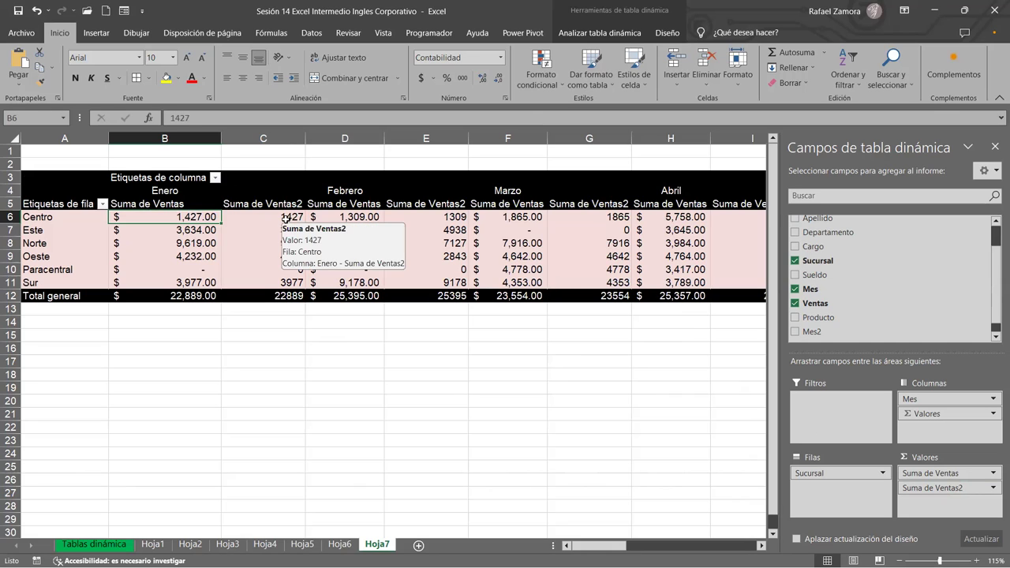
pyautogui.click(294, 221)
pyautogui.rightClick(298, 222)
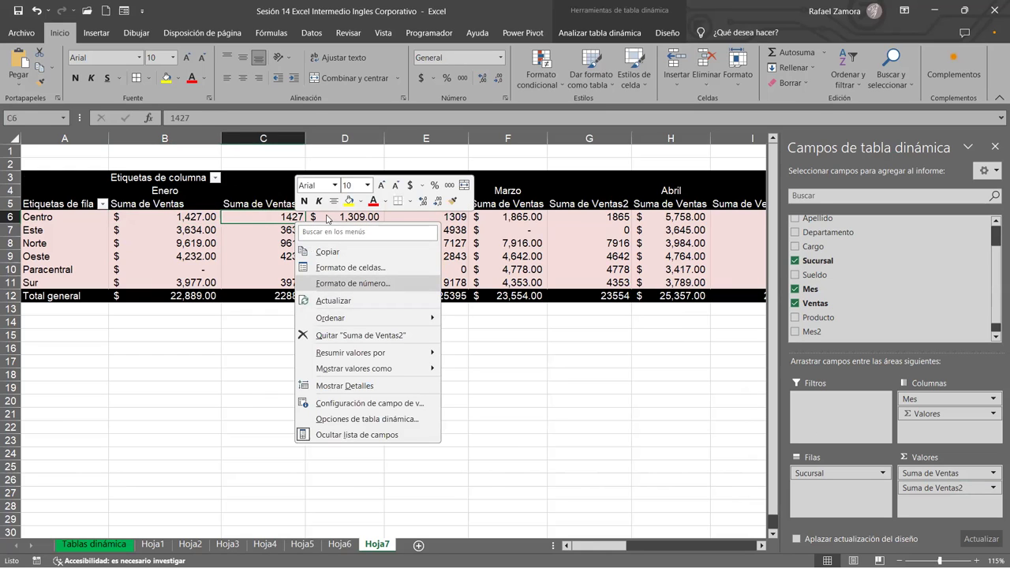
pyautogui.click(352, 283)
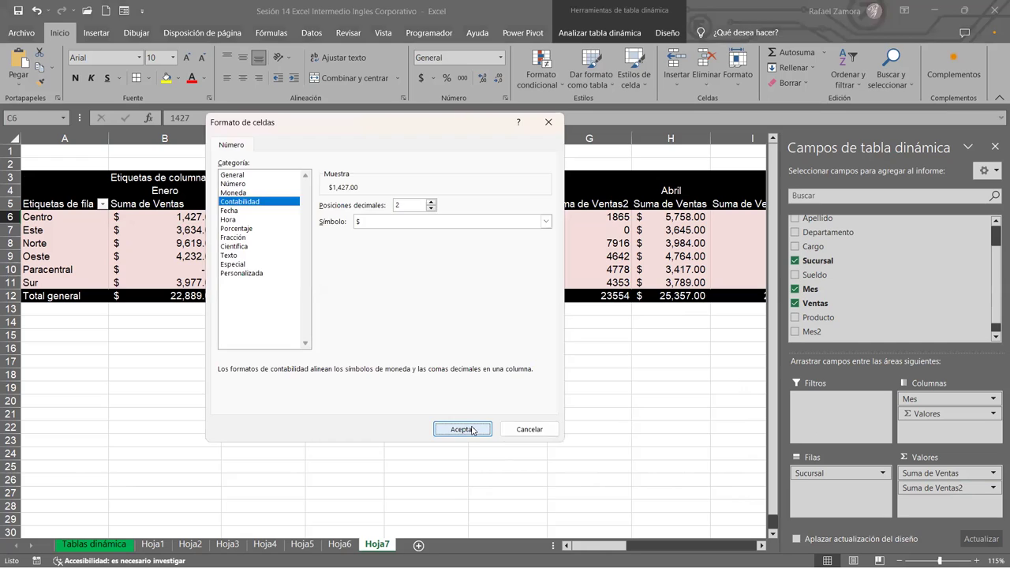
pyautogui.click(472, 430)
pyautogui.click(507, 441)
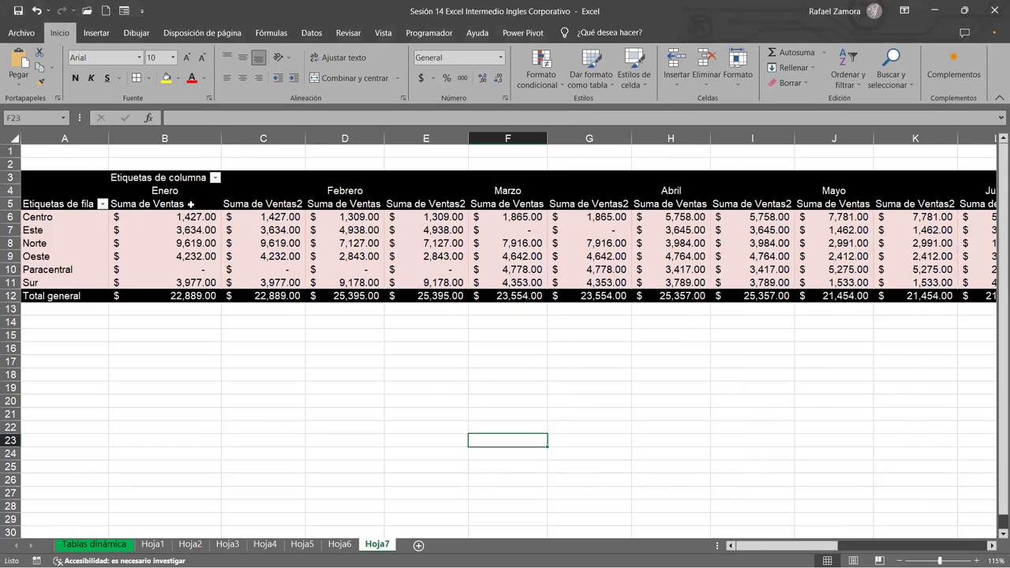
pyautogui.click(191, 195)
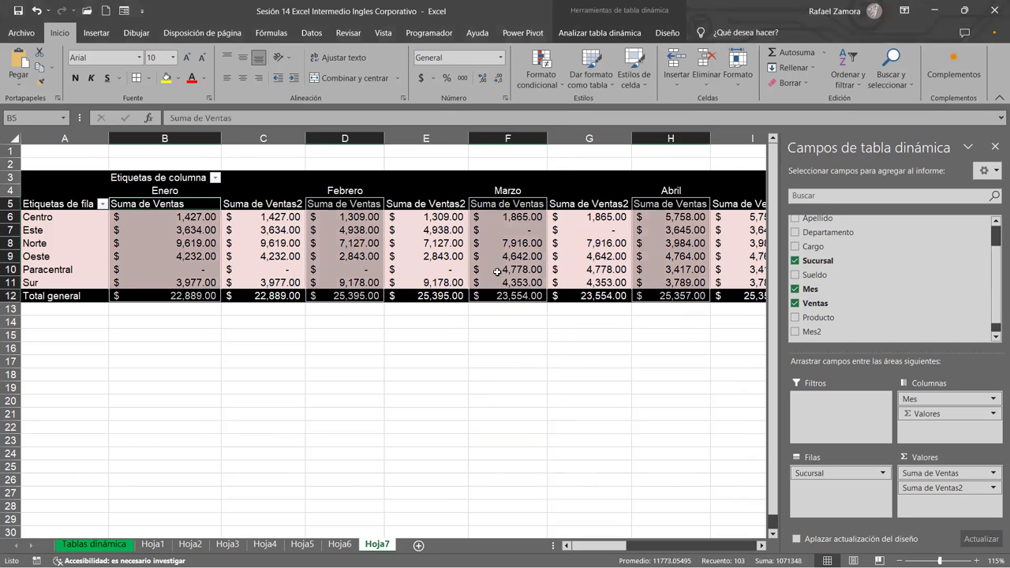
# - Give the selected Suma de Ventas columns an aquamarine fill, then check the result
pyautogui.moveTo(338, 269)
pyautogui.click(178, 79)
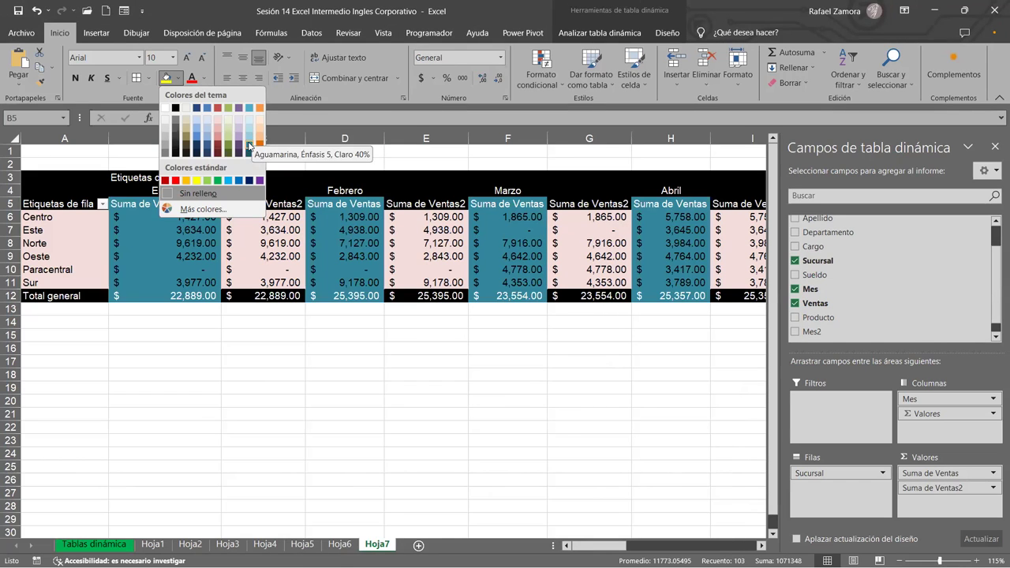
pyautogui.click(477, 440)
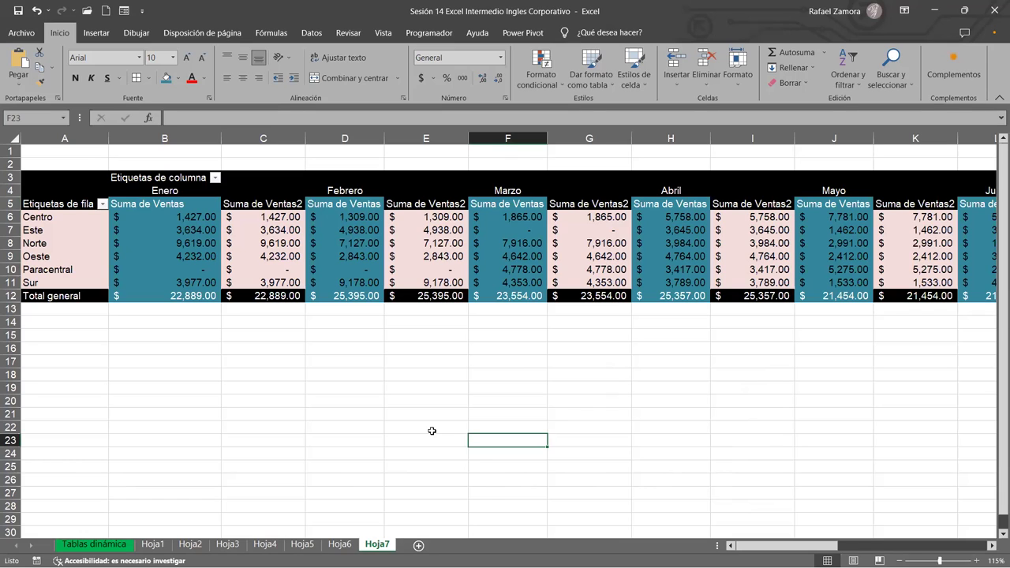
pyautogui.click(479, 252)
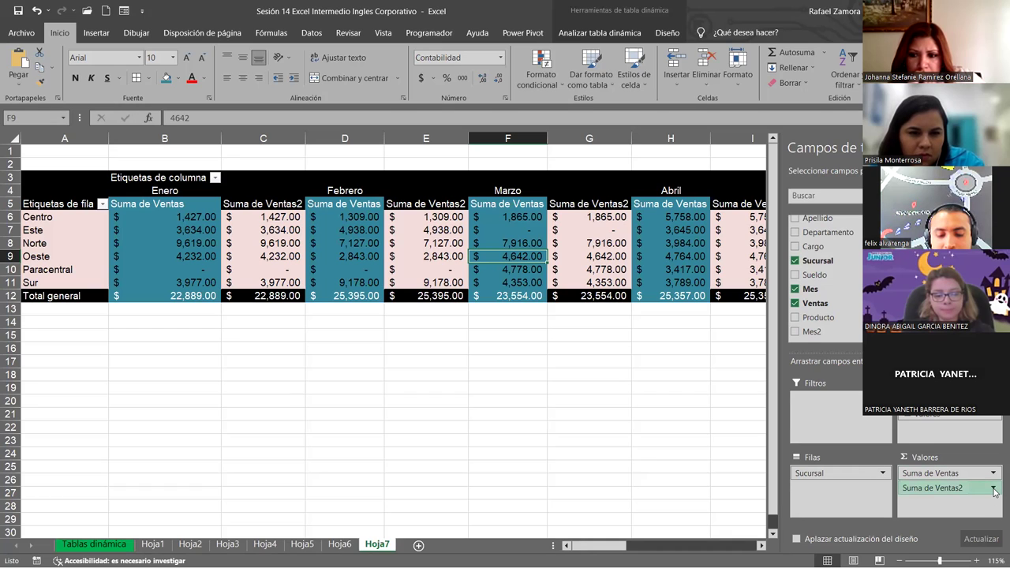
# - Set Suma de Ventas2 to show values as Diferencia de, base field Mes, base item (anterior)
pyautogui.click(993, 487)
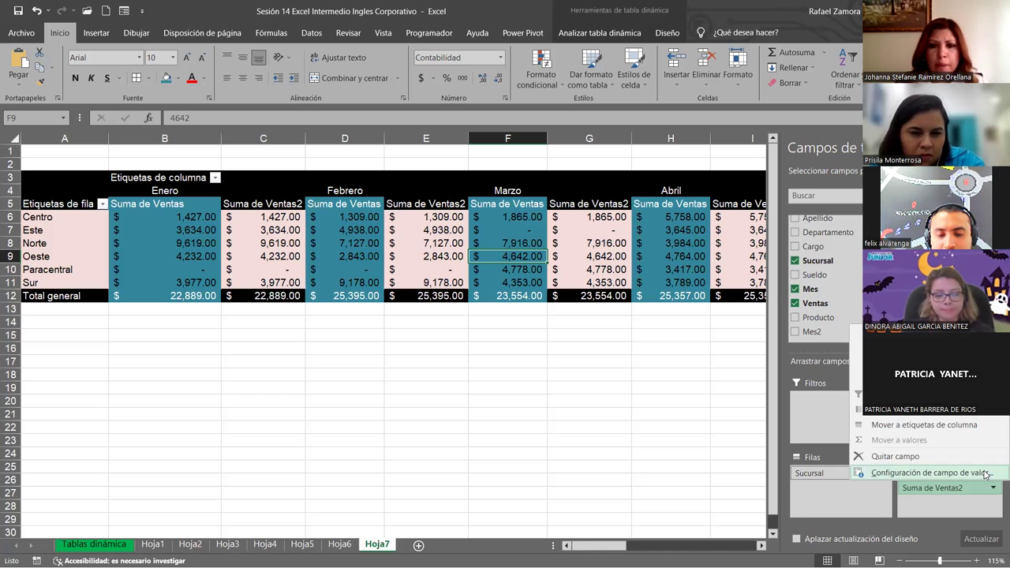
pyautogui.click(985, 473)
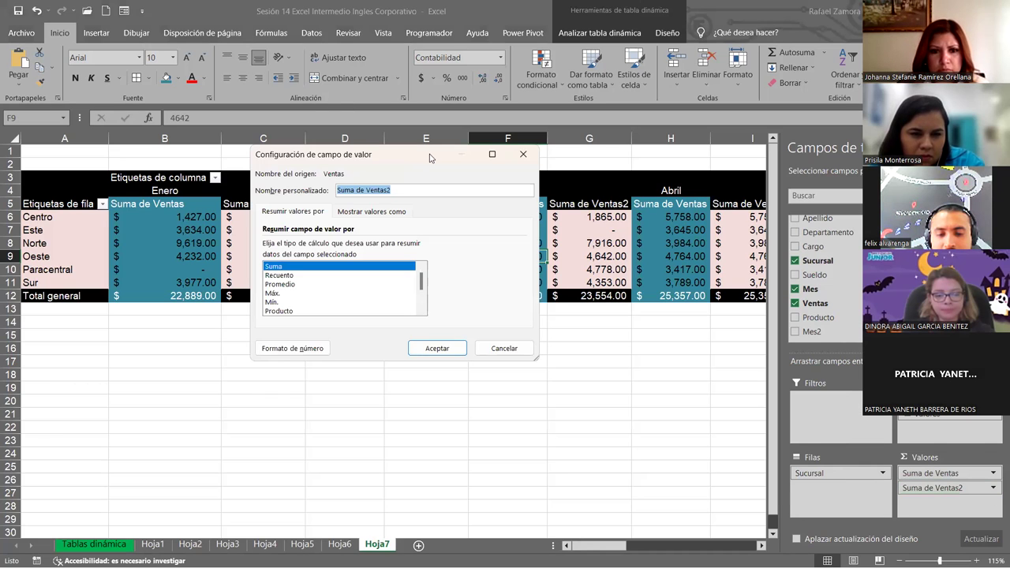
pyautogui.moveTo(430, 158); pyautogui.dragTo(536, 53)
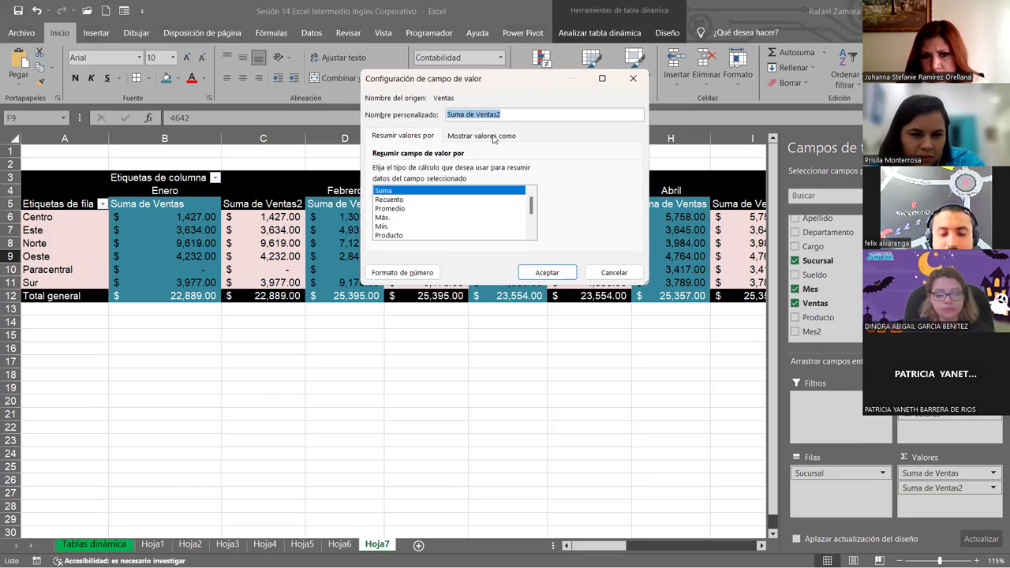
pyautogui.click(495, 142)
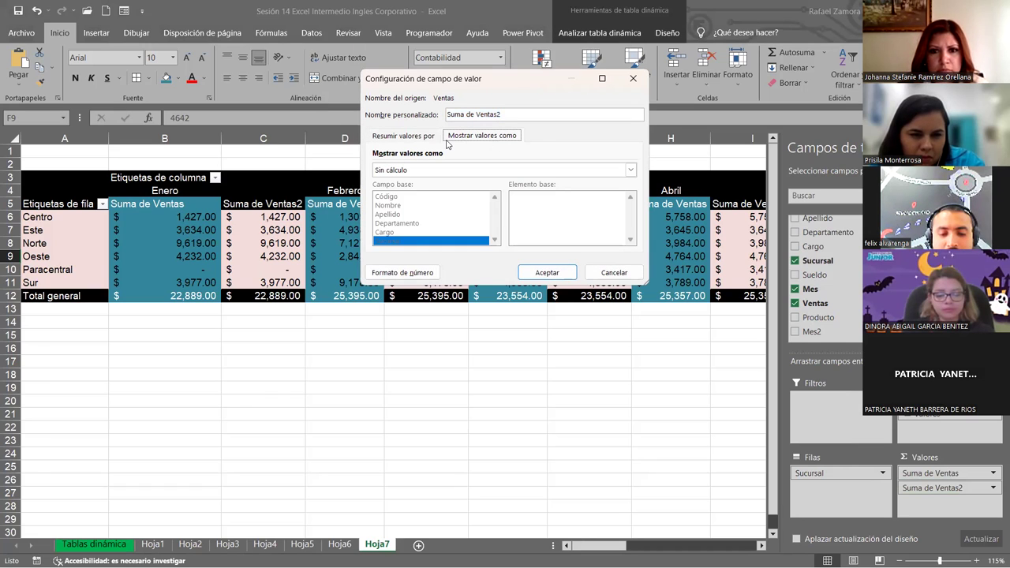
pyautogui.click(631, 171)
pyautogui.scroll(-2, 418, 205)
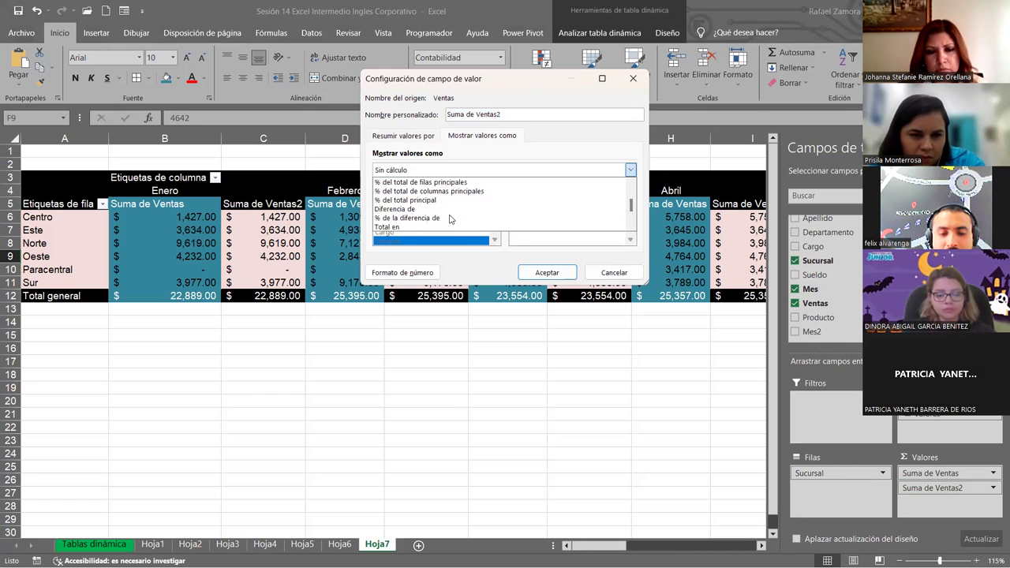
pyautogui.click(413, 202)
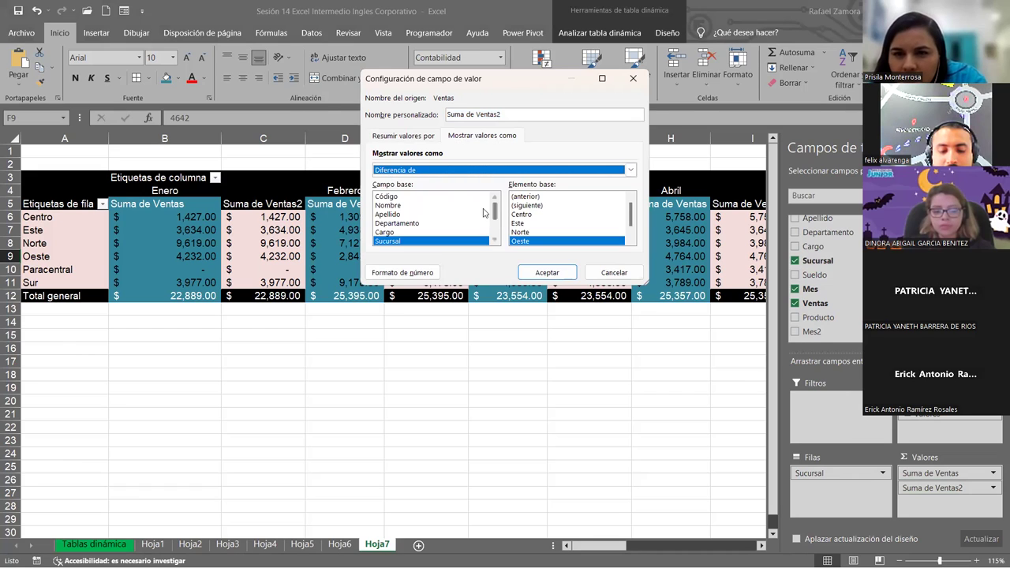
pyautogui.click(391, 241)
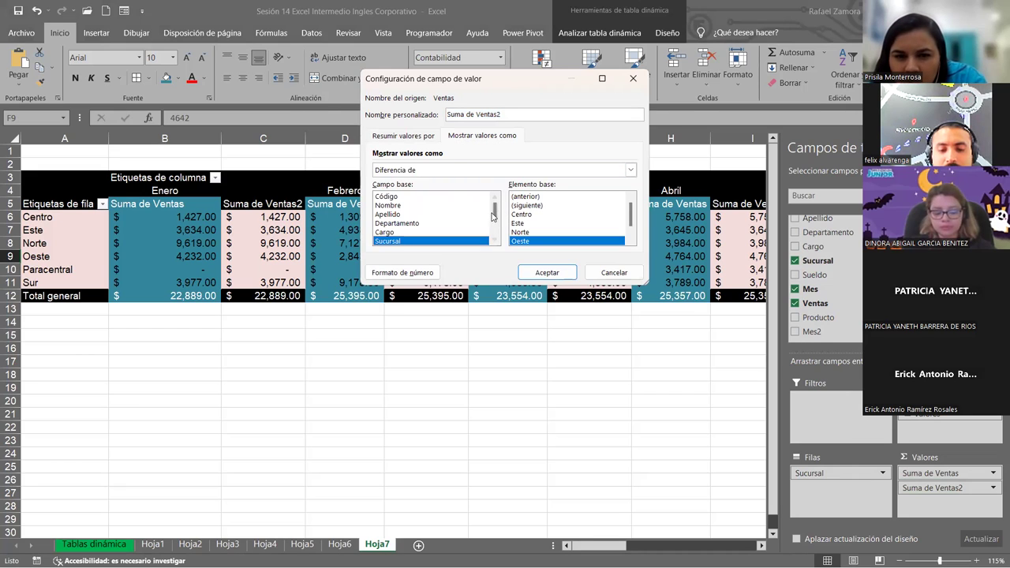
pyautogui.scroll(-2, 391, 215)
pyautogui.click(392, 214)
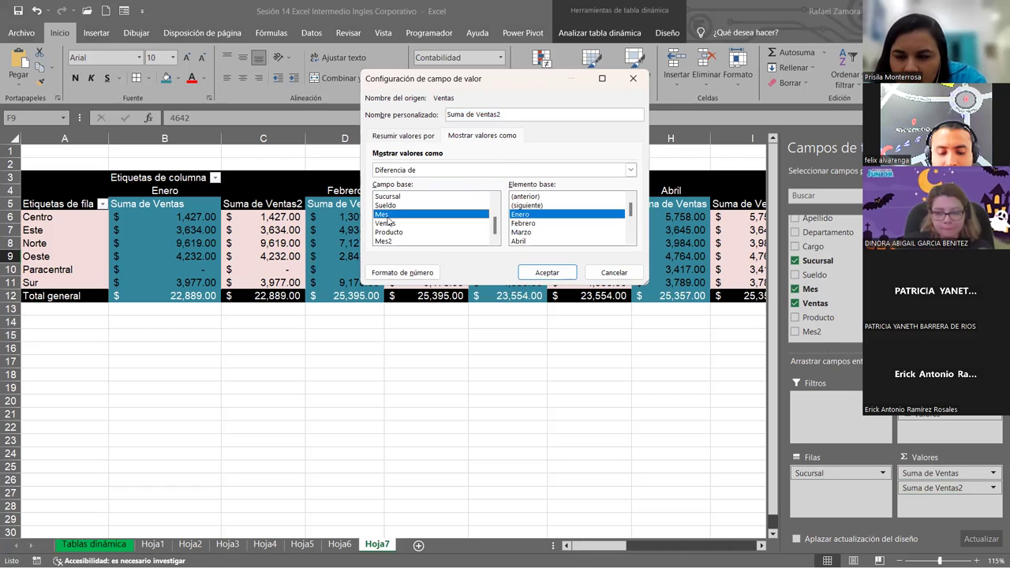
pyautogui.click(566, 197)
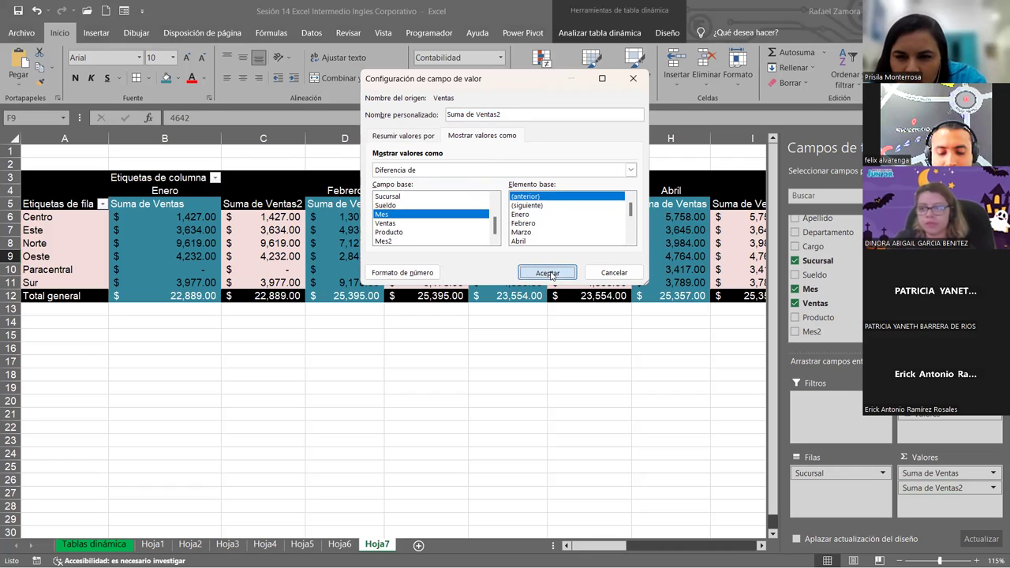
pyautogui.click(551, 274)
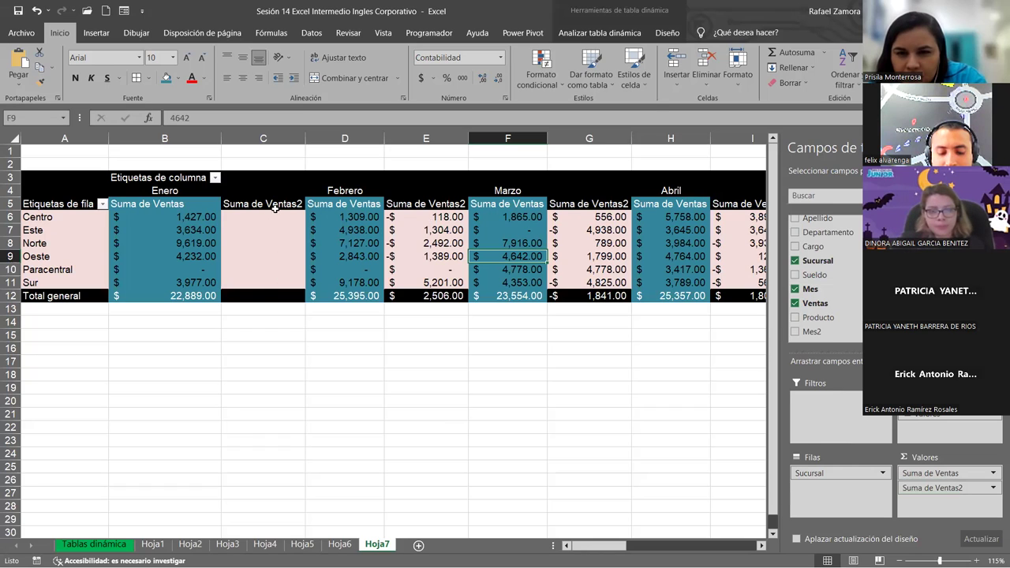
# - Review the monthly difference values, then select an empty cell below the pivot table
pyautogui.moveTo(294, 264)
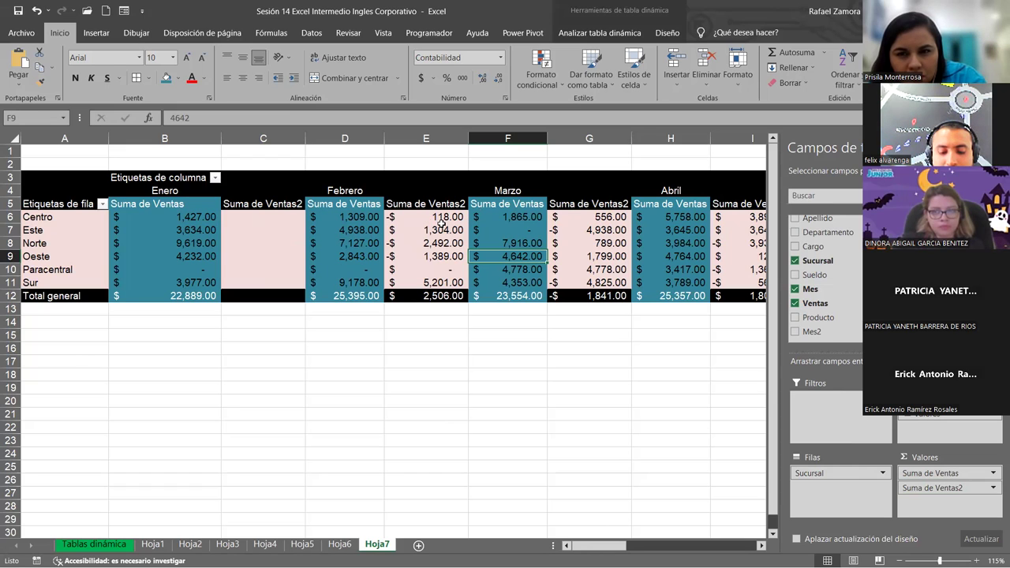
pyautogui.moveTo(441, 225)
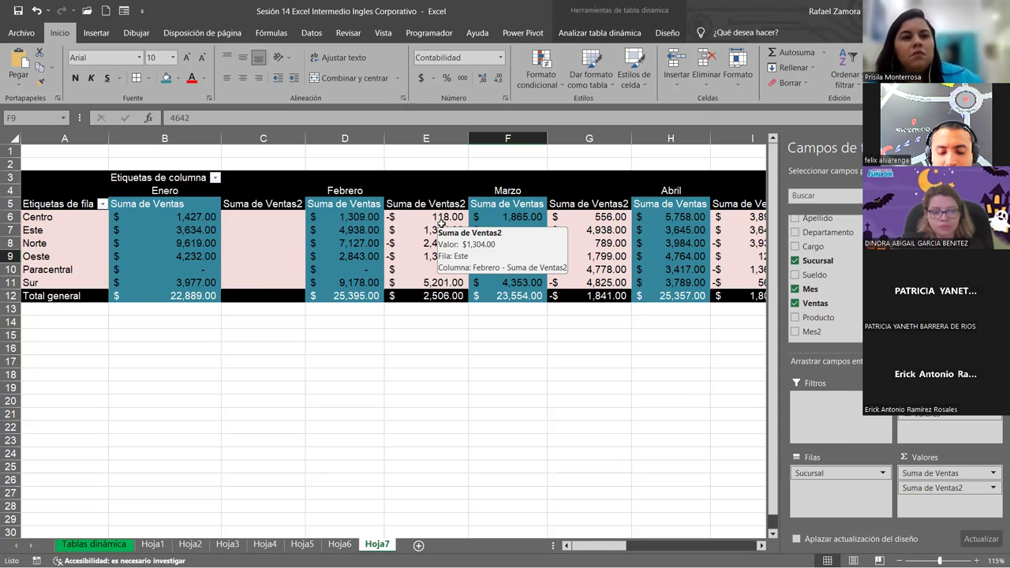
pyautogui.click(484, 348)
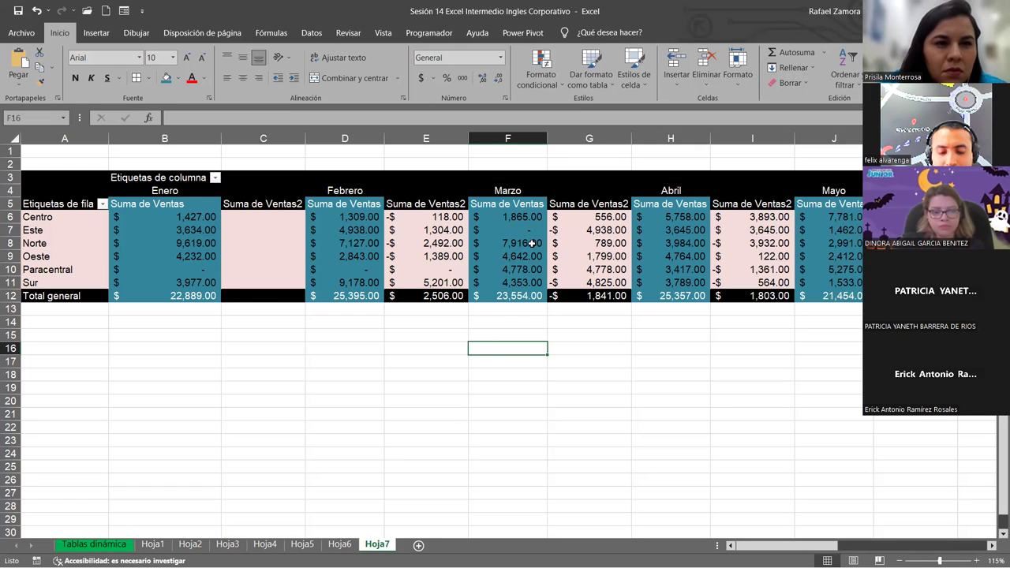
# - Enter =D6-B6 in E15 to get Centro's February minus January sales
pyautogui.click(429, 334)
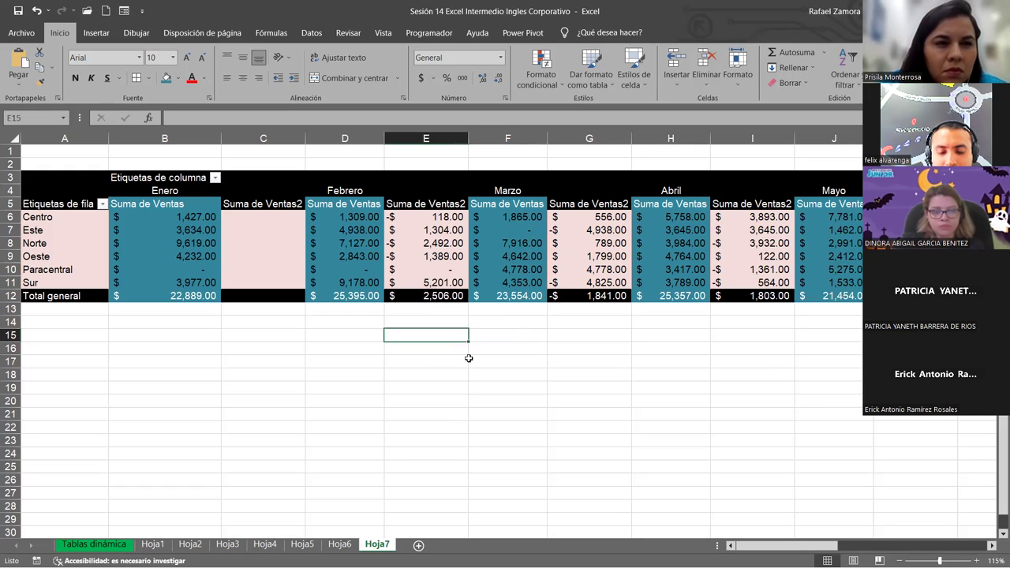
pyautogui.write('=')
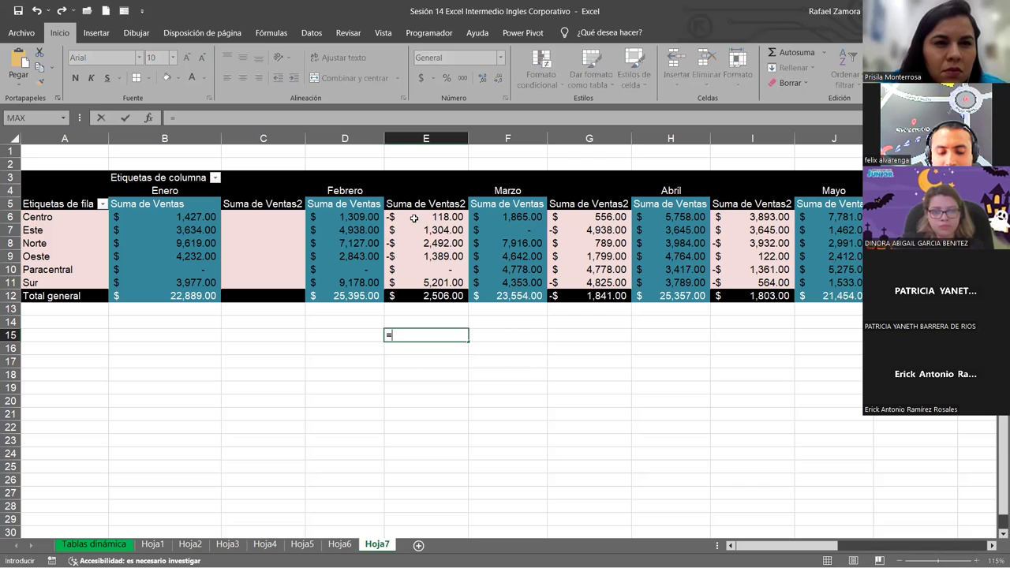
pyautogui.click(359, 218)
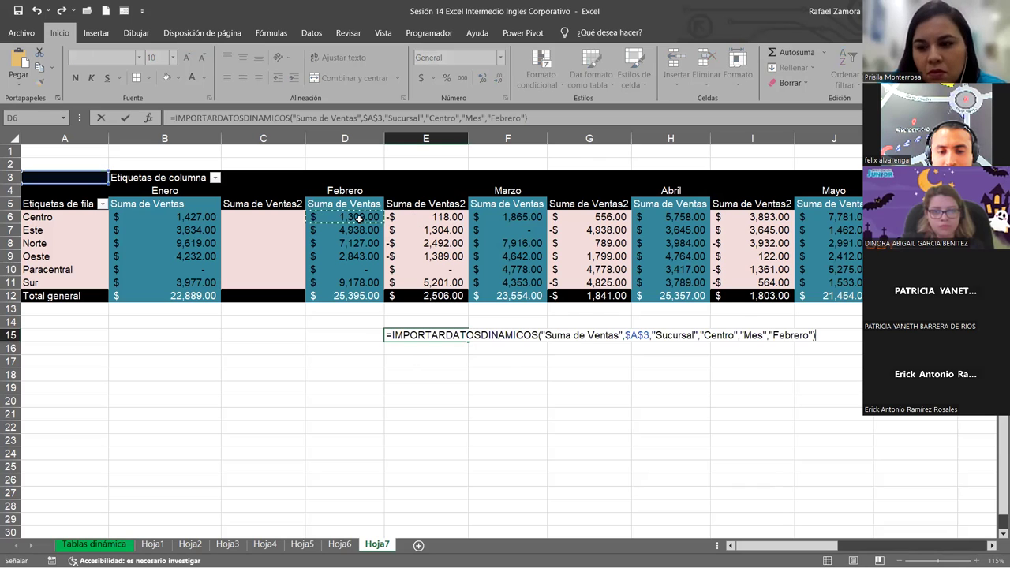
pyautogui.write('-')
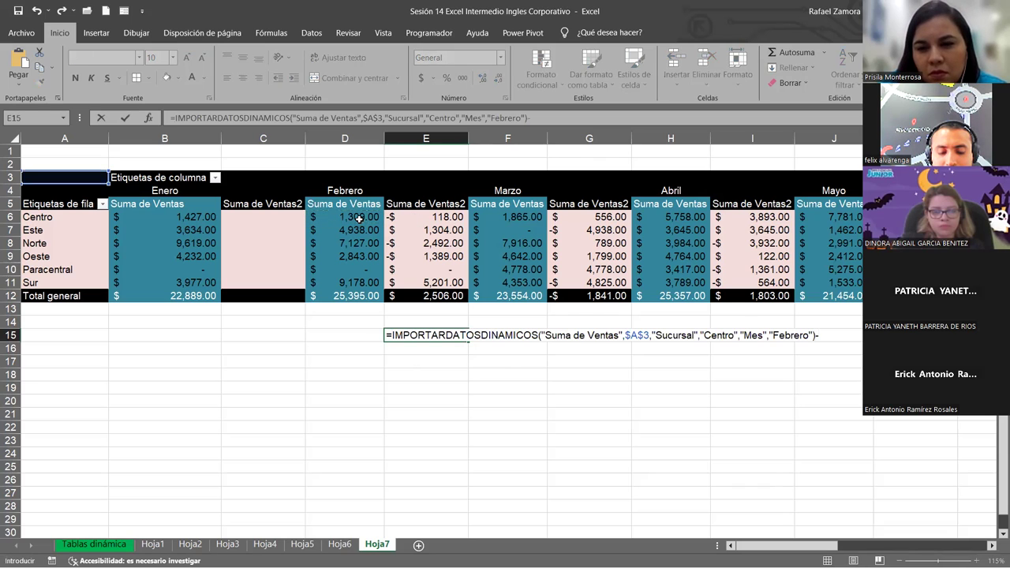
pyautogui.click(197, 219)
pyautogui.press('Return')
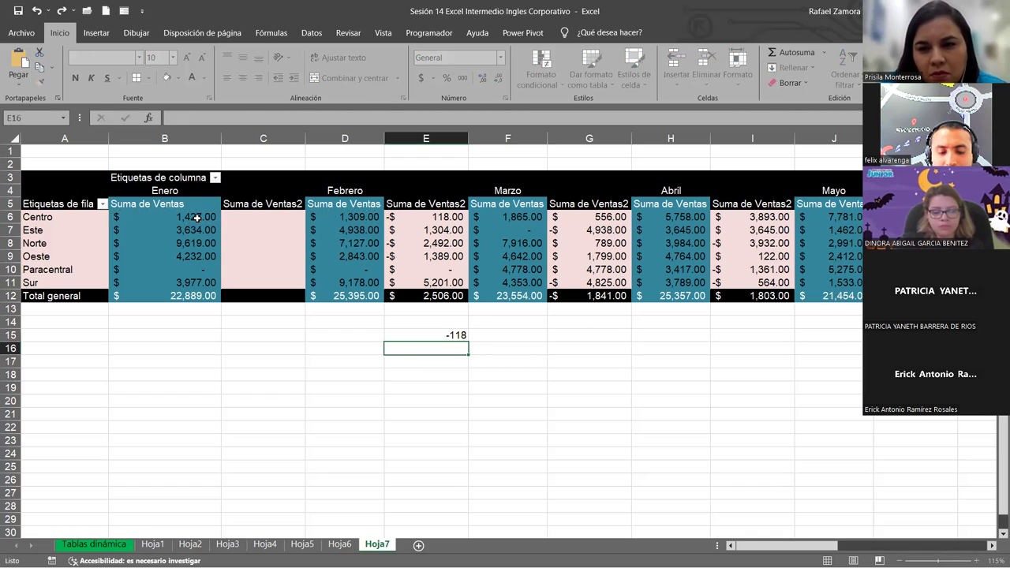
# - Format E15 as currency with red negatives, showing -$118.00
pyautogui.click(456, 332)
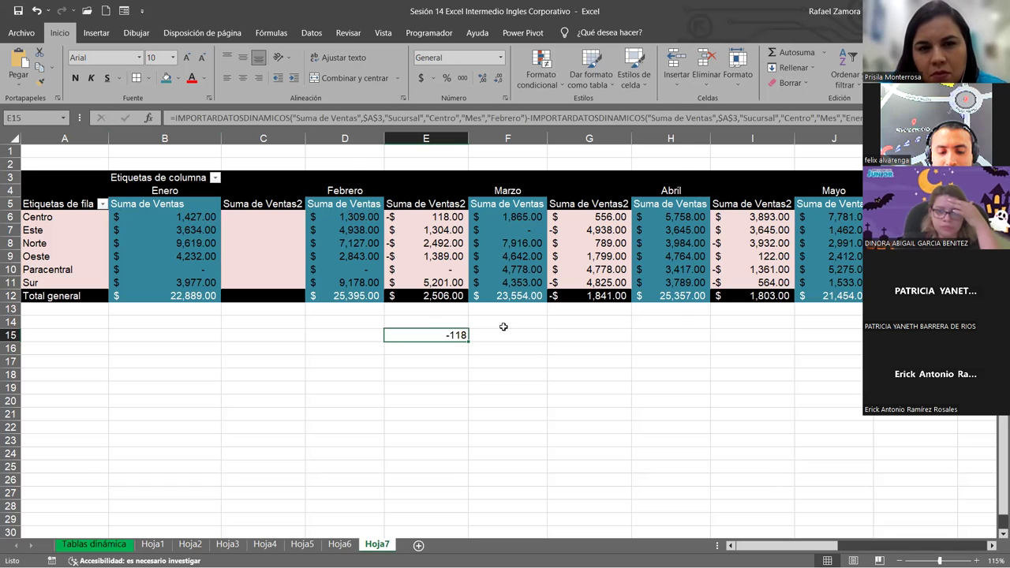
pyautogui.hotkey('ctrl', '1')
pyautogui.click(353, 92)
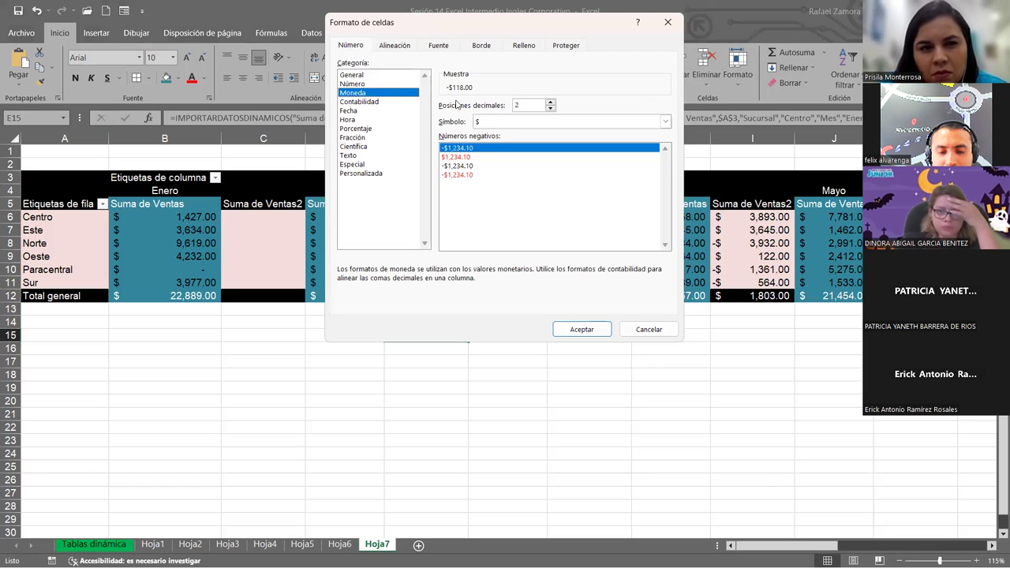
pyautogui.click(467, 174)
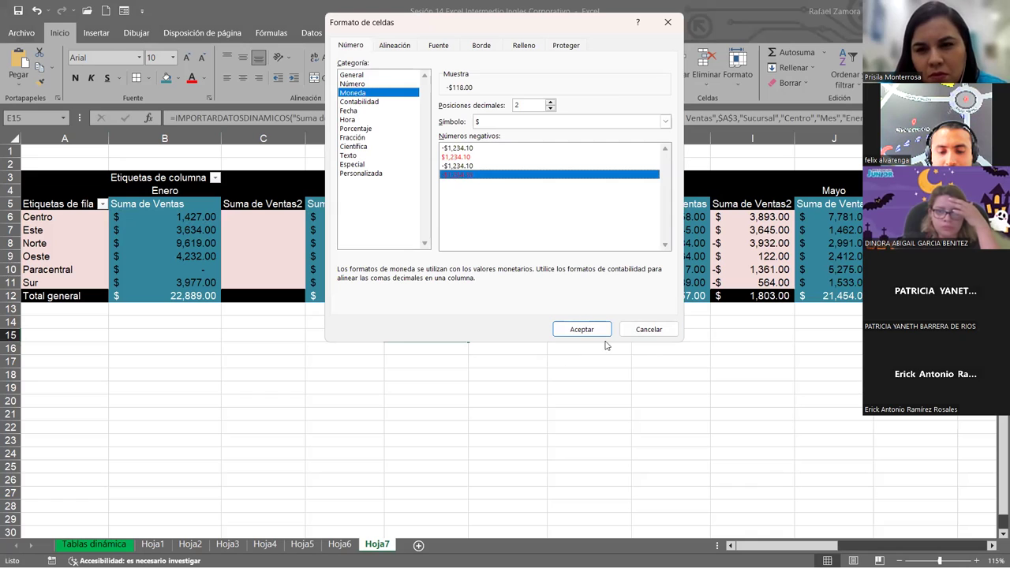
pyautogui.click(587, 329)
pyautogui.click(524, 383)
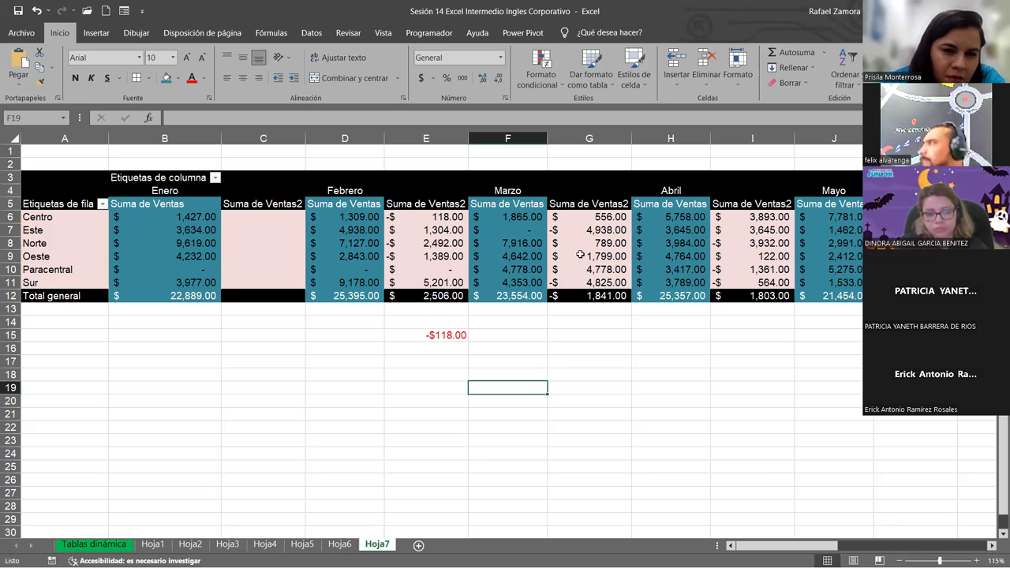
# - Enter =F6-D6 in G15, giving 556, matching the pivot's March difference for Centro
pyautogui.click(598, 218)
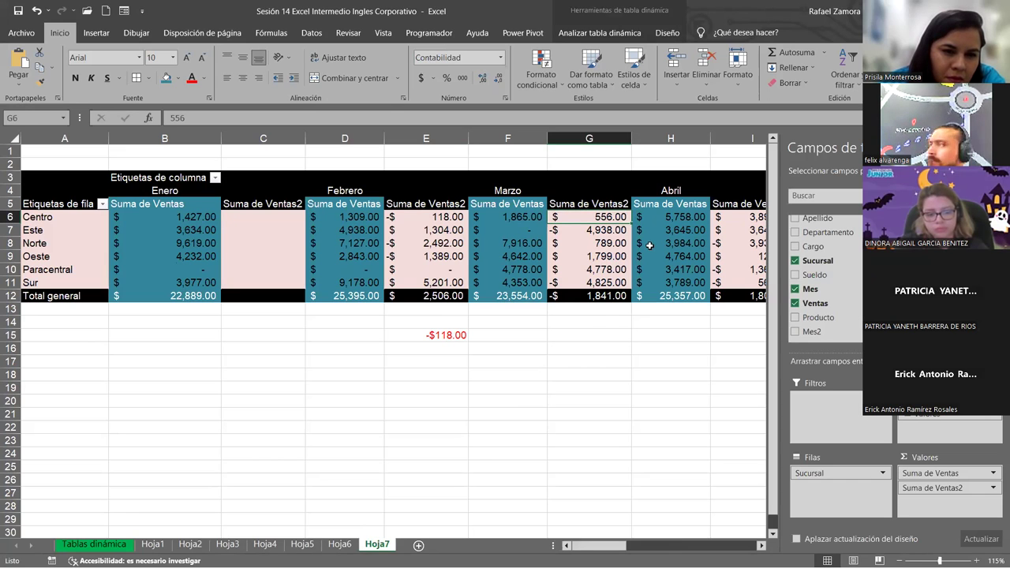
pyautogui.click(589, 336)
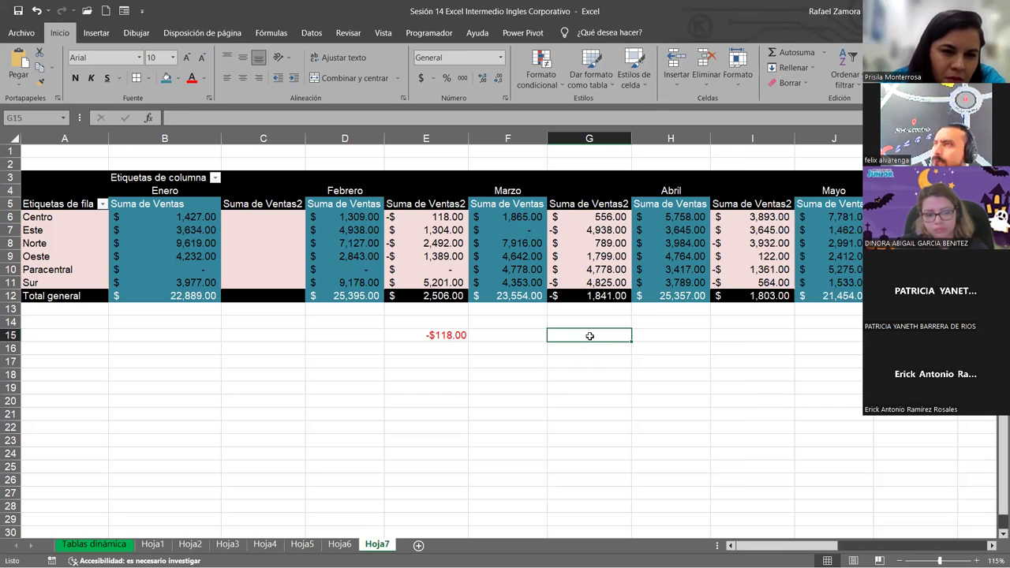
pyautogui.write('=')
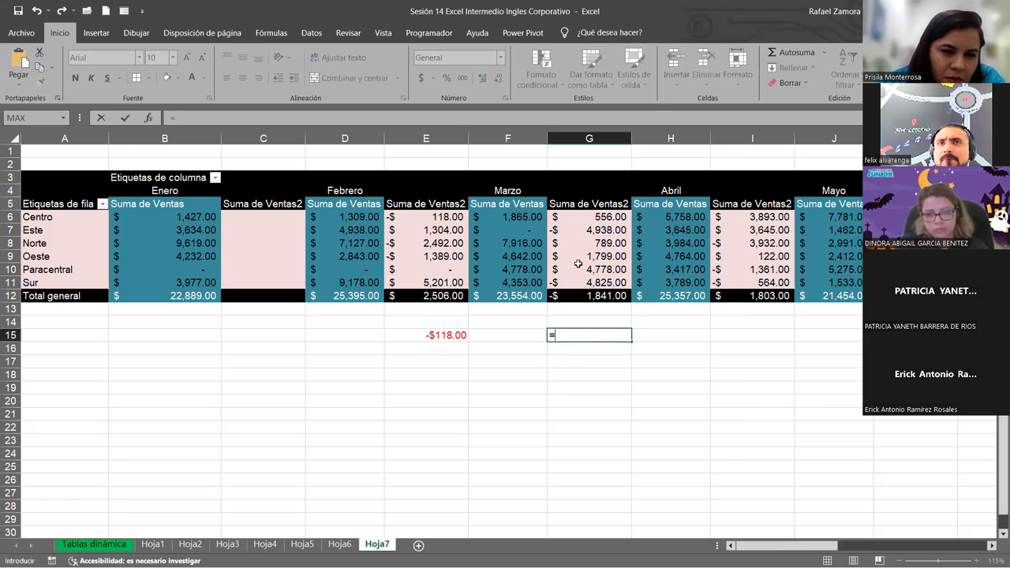
pyautogui.click(537, 219)
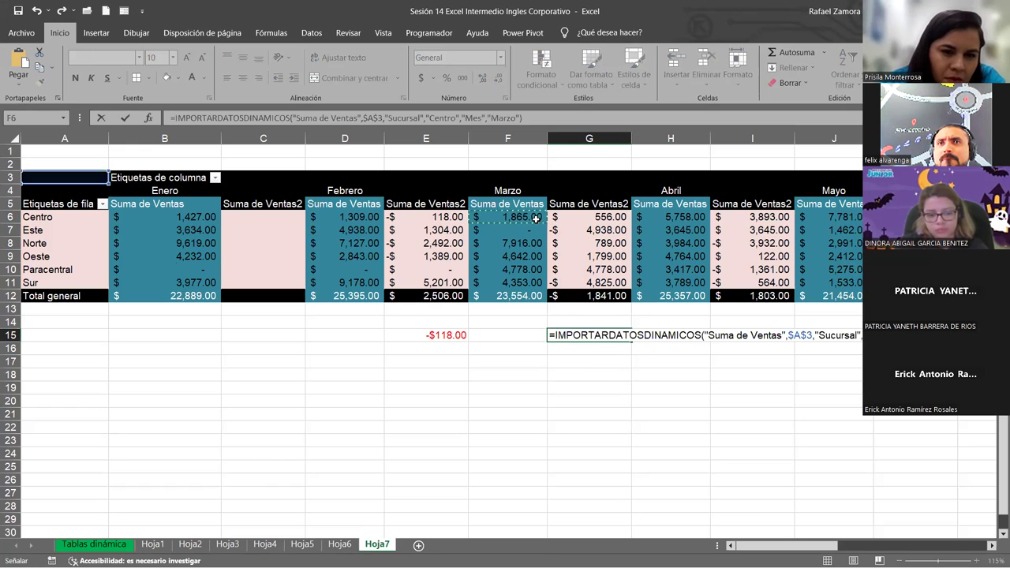
pyautogui.write('-')
pyautogui.click(361, 216)
pyautogui.press('Return')
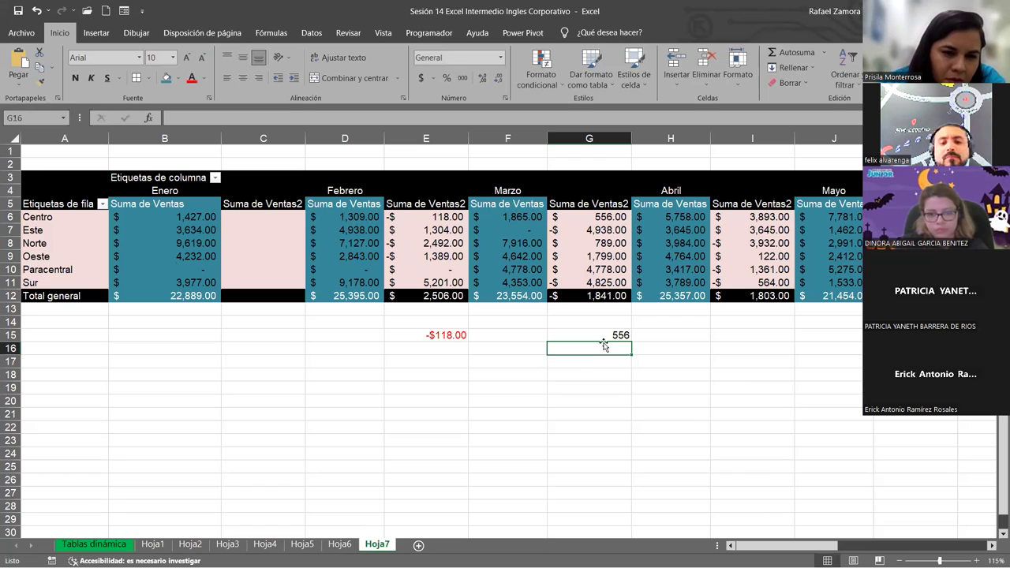
pyautogui.click(601, 335)
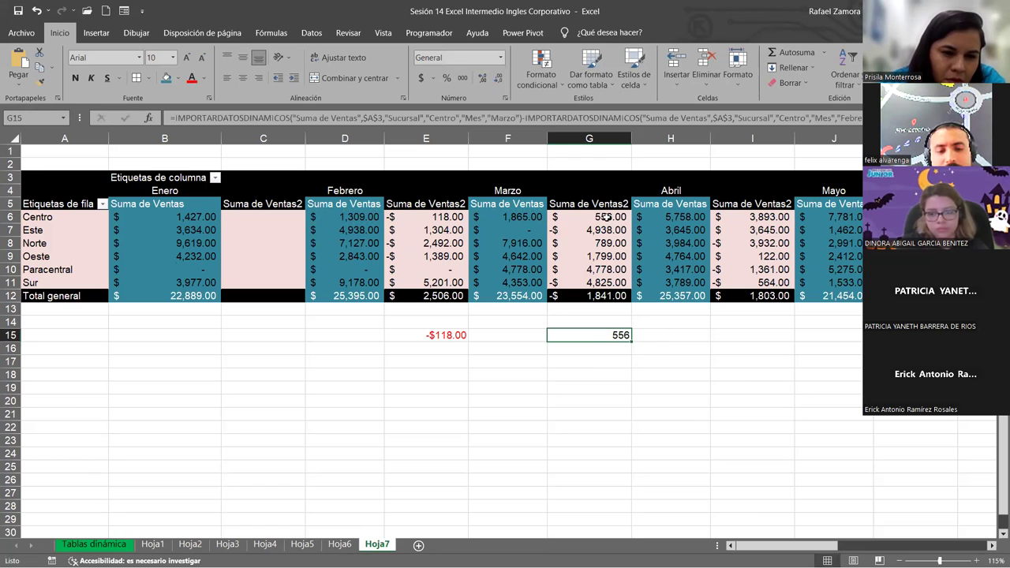
pyautogui.moveTo(585, 213)
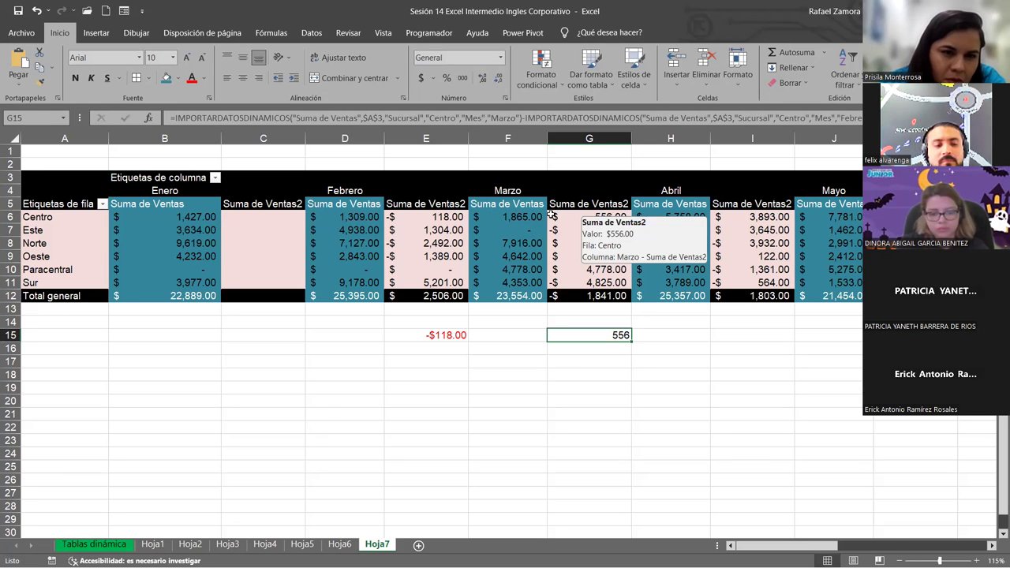
pyautogui.click(430, 205)
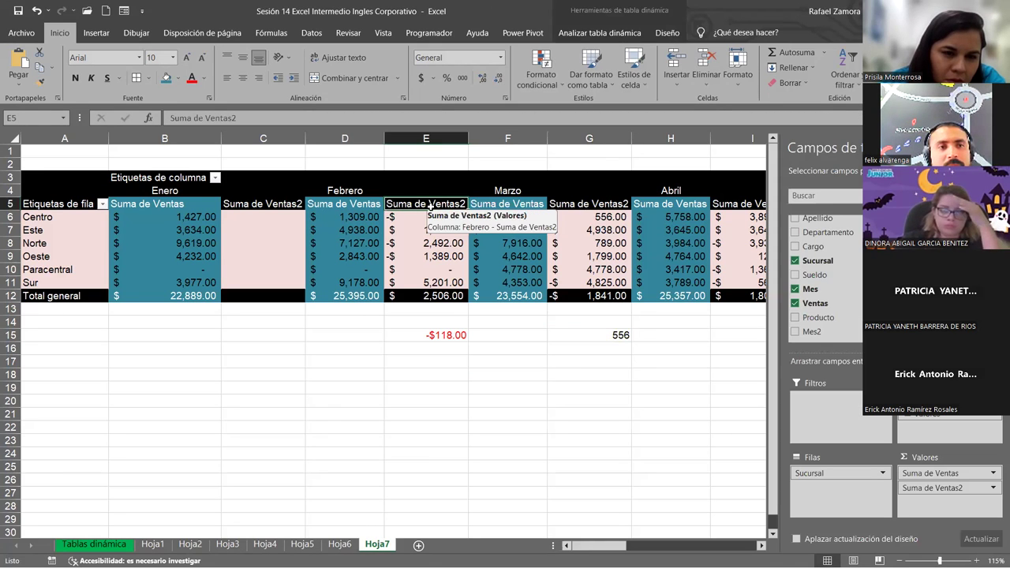
# - Give the Suma de Ventas2 values a currency number format with negatives in red
pyautogui.click(439, 250)
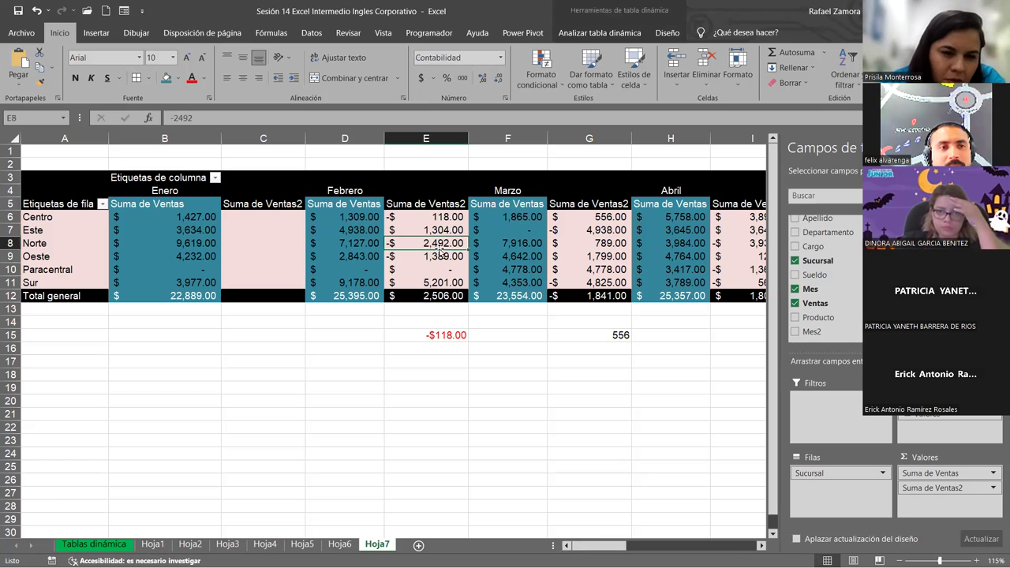
pyautogui.rightClick(444, 243)
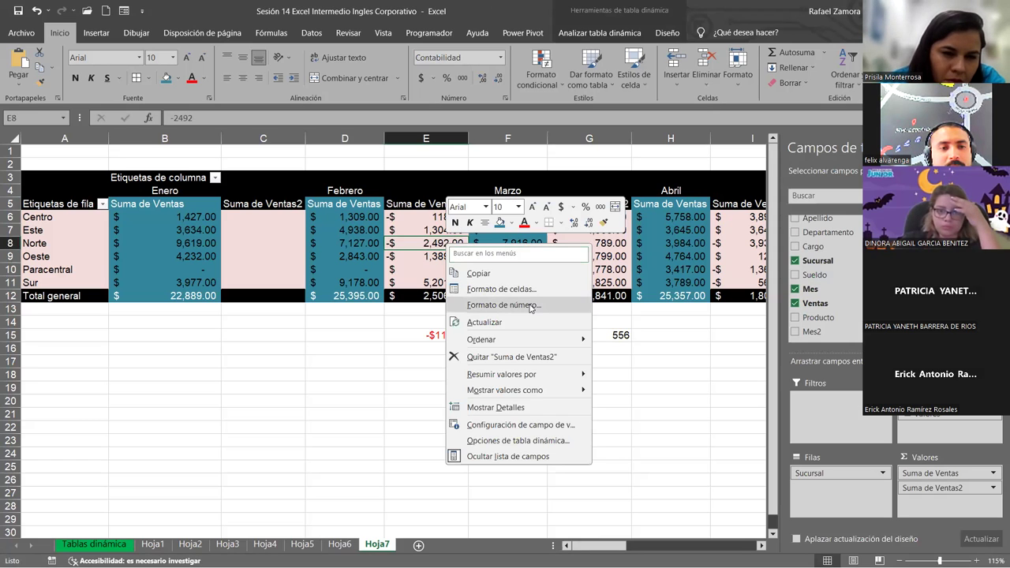
pyautogui.click(531, 305)
pyautogui.click(492, 293)
pyautogui.click(605, 448)
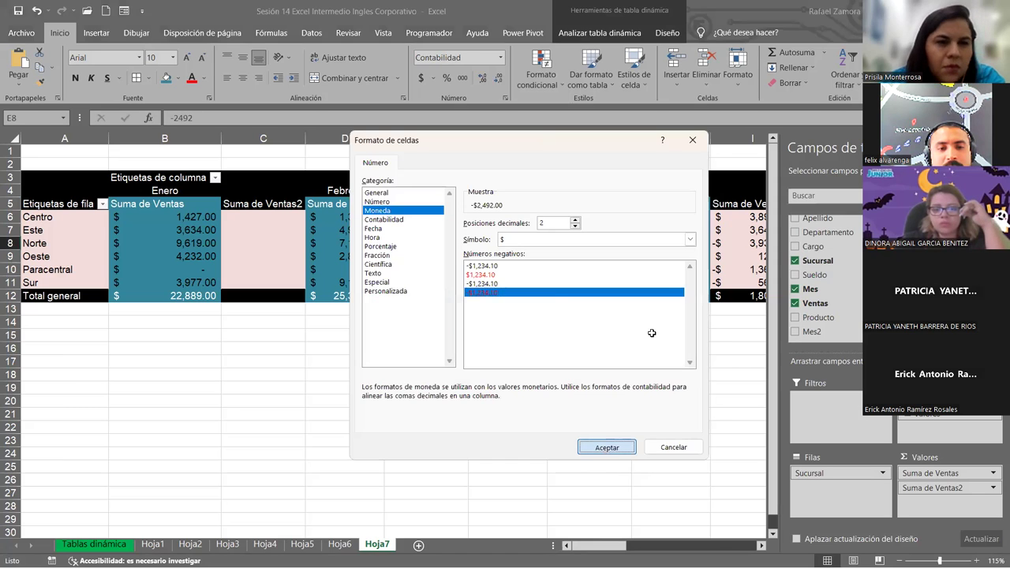
pyautogui.click(640, 406)
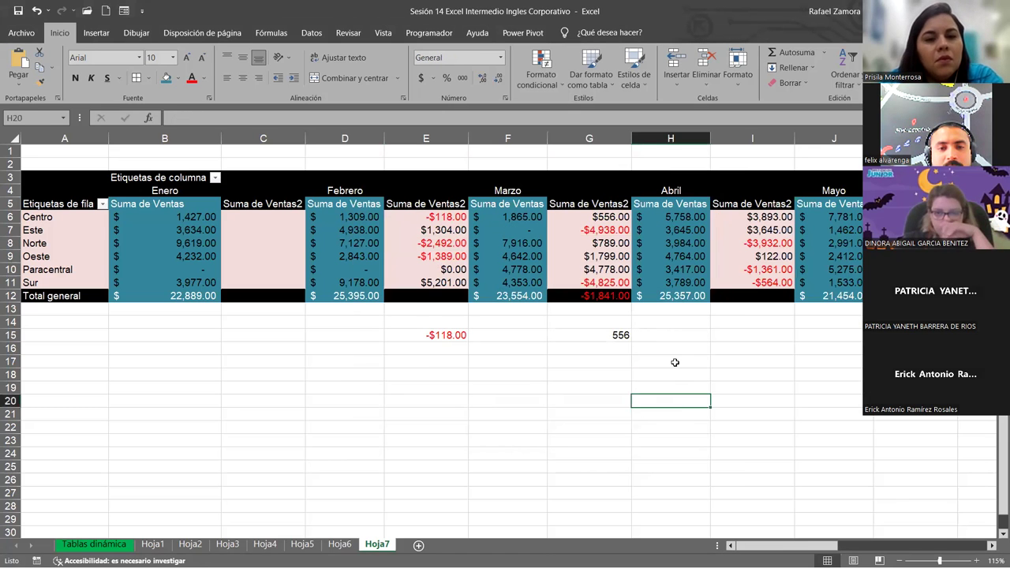
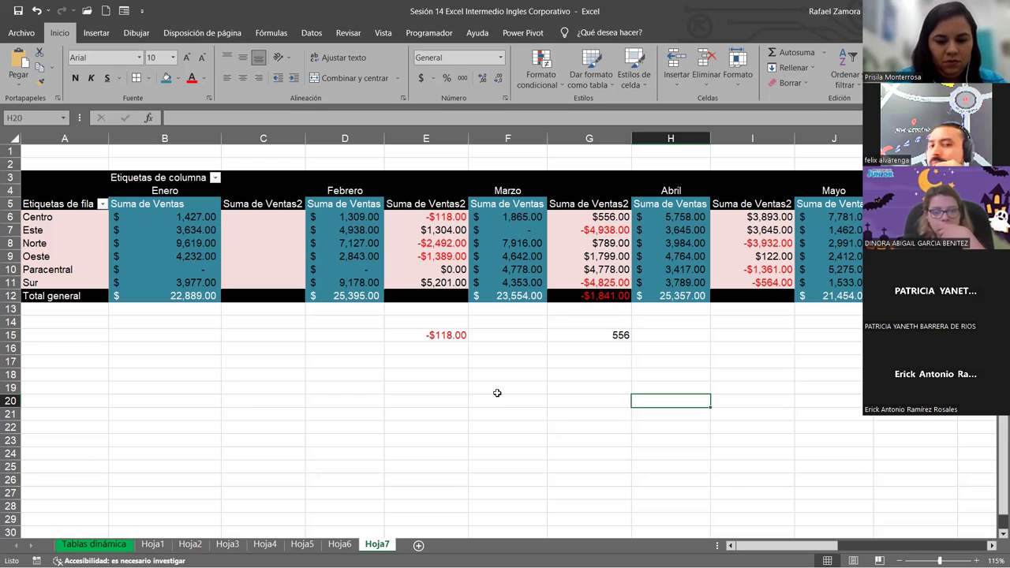
# - Drill into March Paracentral sales, undo it, and check the Norte and Este February differences
pyautogui.doubleClick(495, 271)
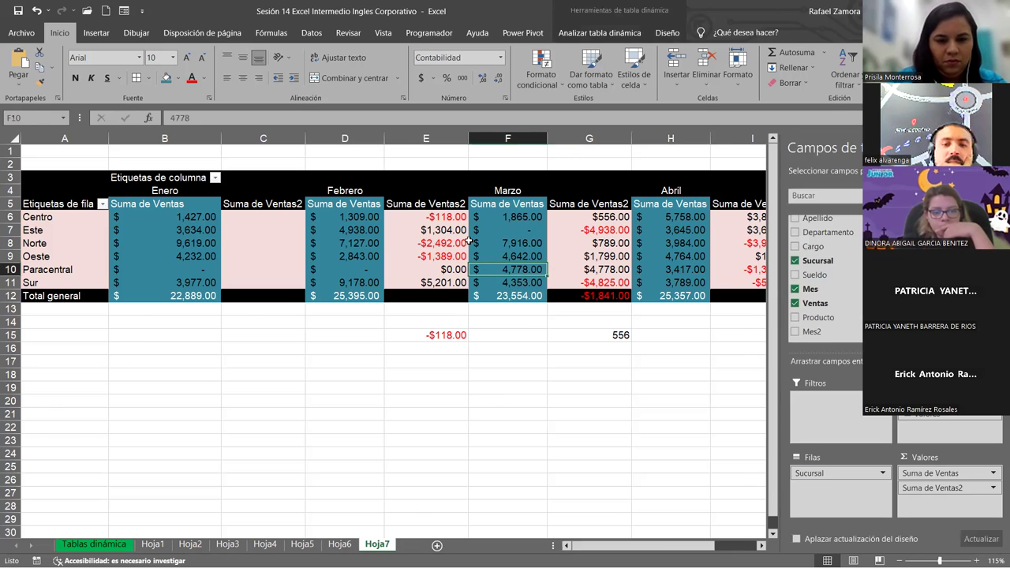
pyautogui.hotkey('ctrl', 'z')
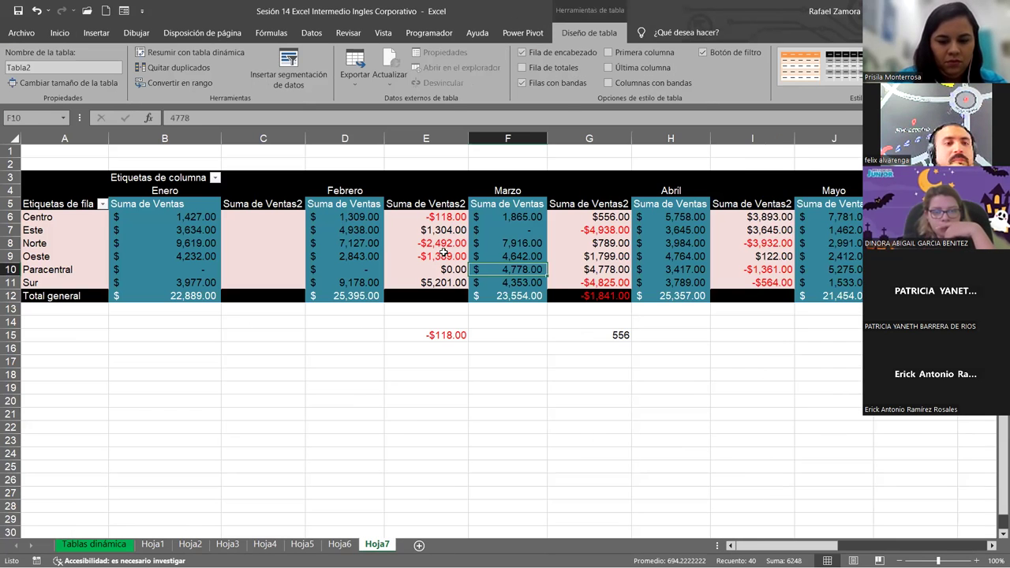
pyautogui.click(443, 244)
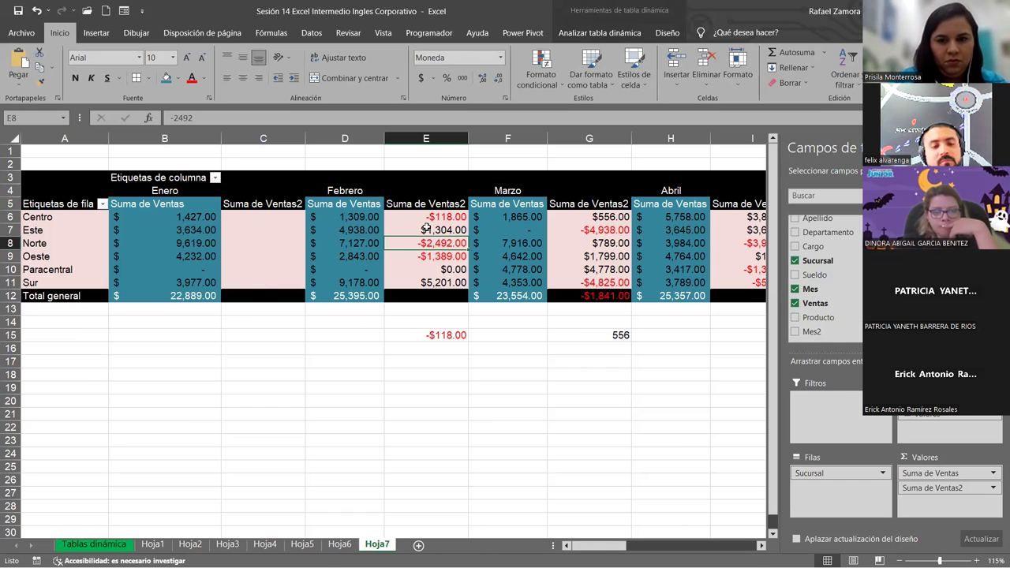
pyautogui.click(425, 228)
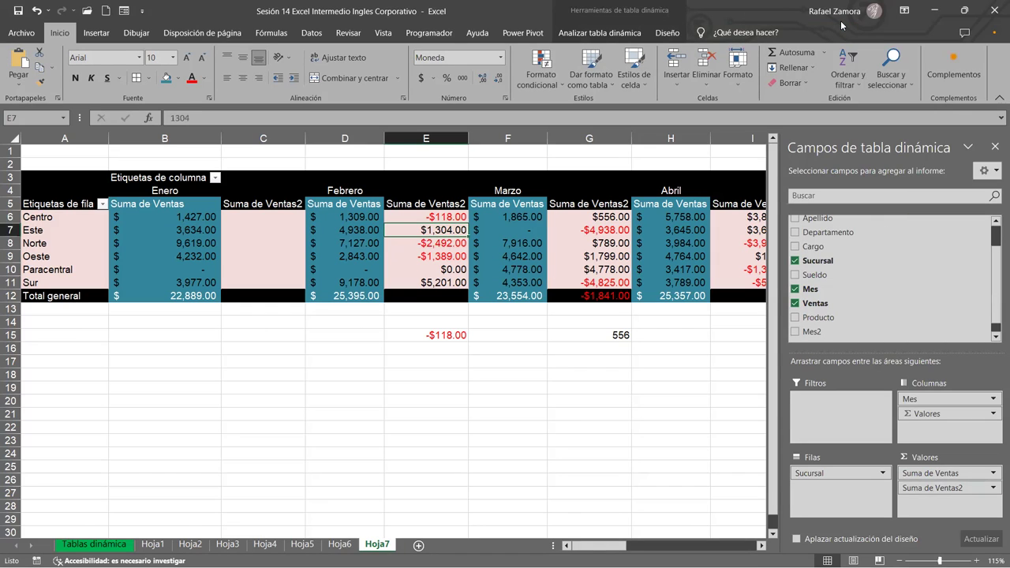
# - Remove Suma de Ventas2 from the pivot table's Valores area
pyautogui.moveTo(939, 488); pyautogui.dragTo(937, 284)
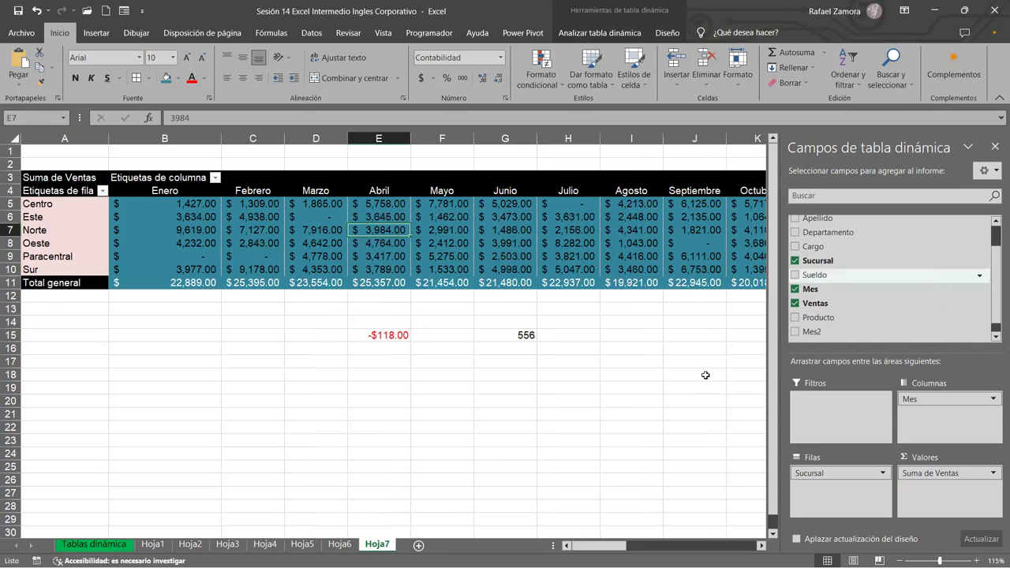
pyautogui.click(559, 472)
pyautogui.click(401, 267)
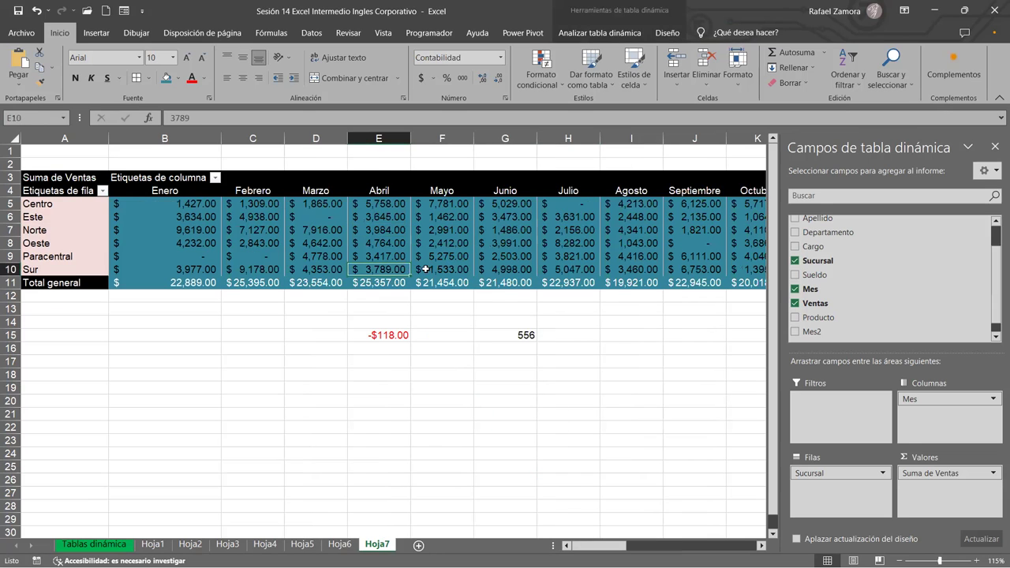
# - Apply the light-blue pivot style with Aplicar y borrar formato to drop the pink and teal formatting
pyautogui.click(667, 33)
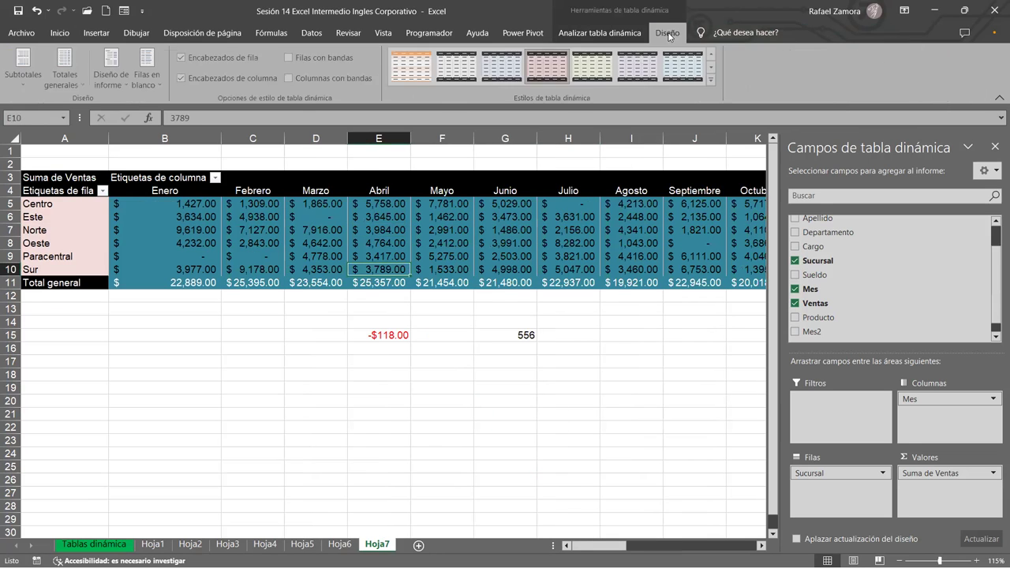
pyautogui.click(683, 68)
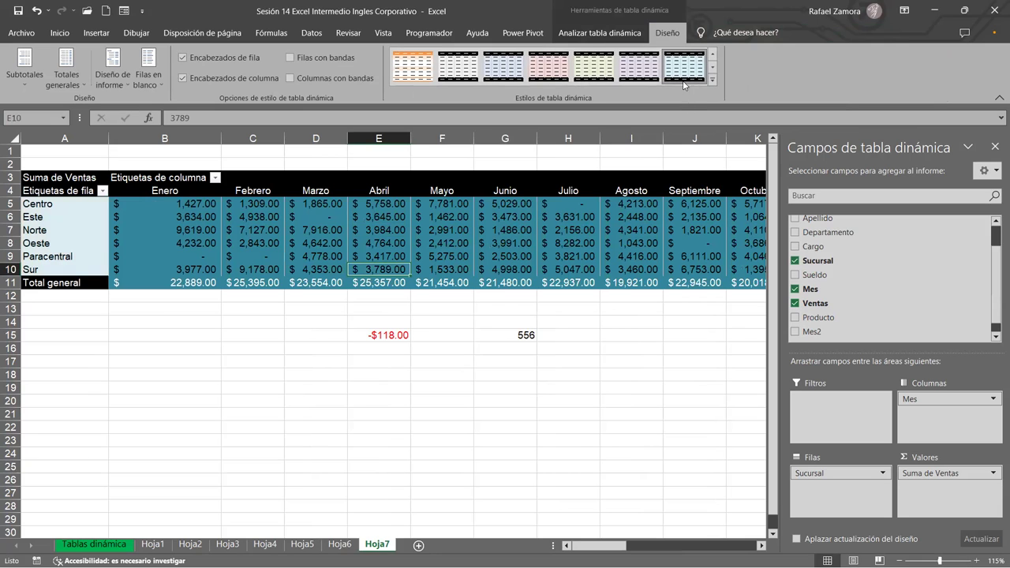
pyautogui.rightClick(698, 74)
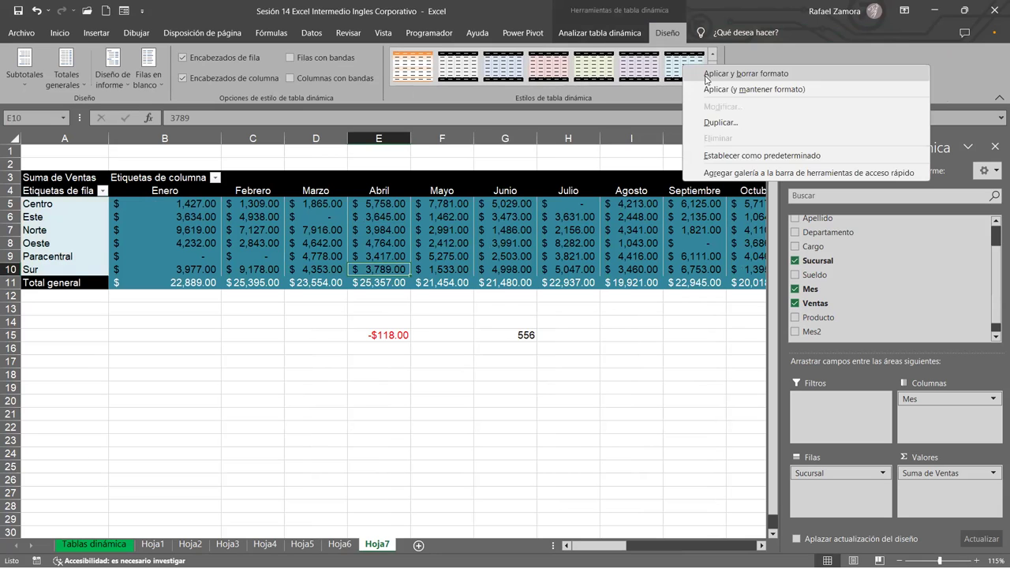
pyautogui.click(726, 74)
pyautogui.click(631, 361)
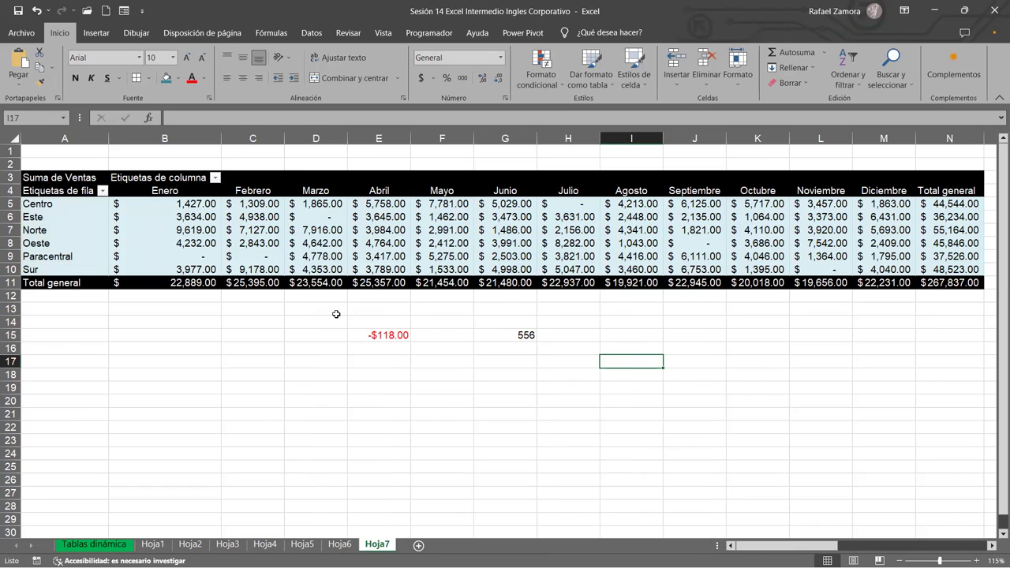
# - Delete the leftover -$118.00 and 556 values in D13:J21 below the pivot table
pyautogui.moveTo(336, 314); pyautogui.dragTo(724, 412)
pyautogui.press('Delete')
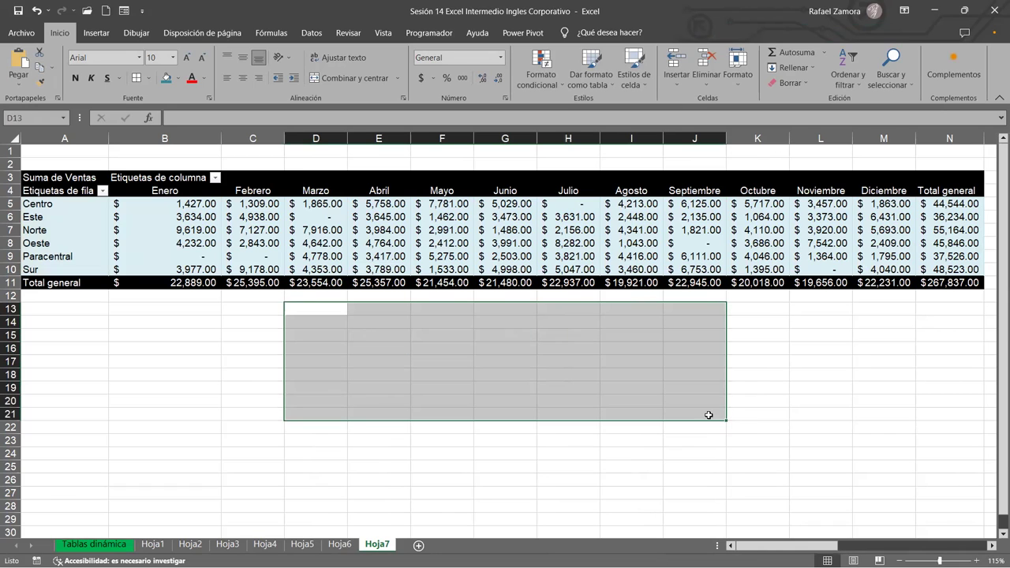
pyautogui.click(885, 465)
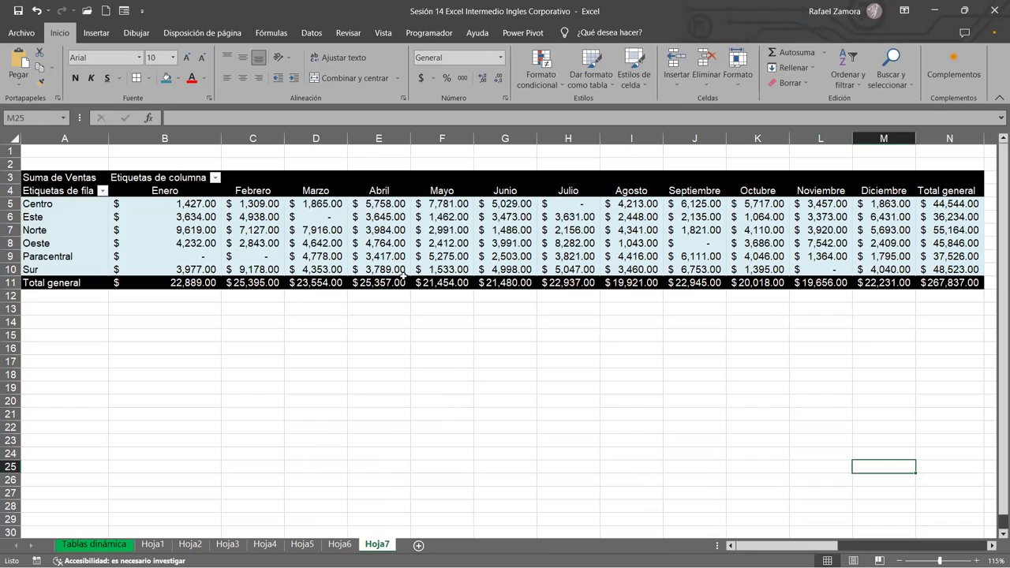
pyautogui.click(208, 218)
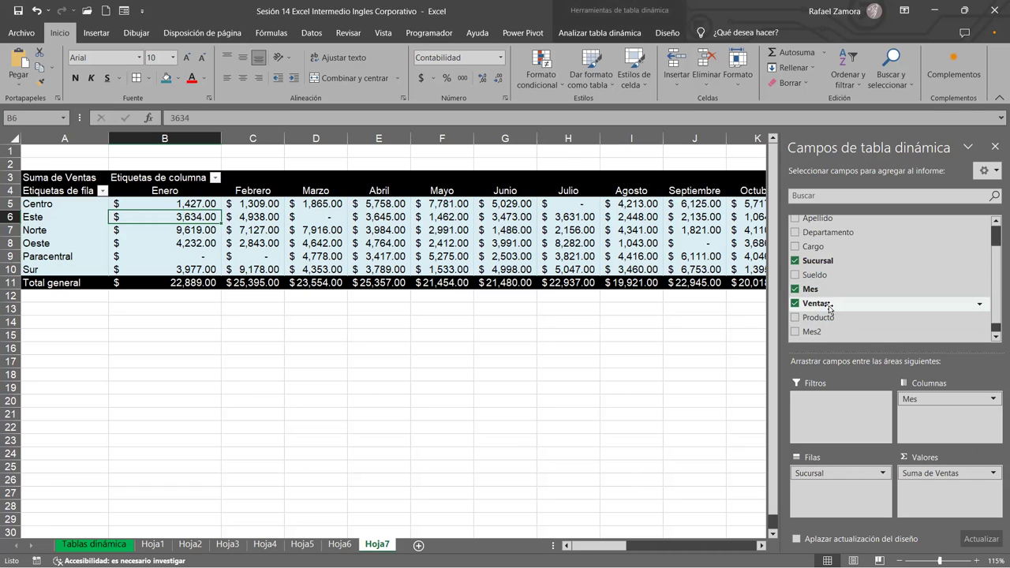
# - Add Ventas to Valores again as Suma de Ventas2 and select the Suma de Ventas headers
pyautogui.moveTo(828, 307); pyautogui.dragTo(957, 502)
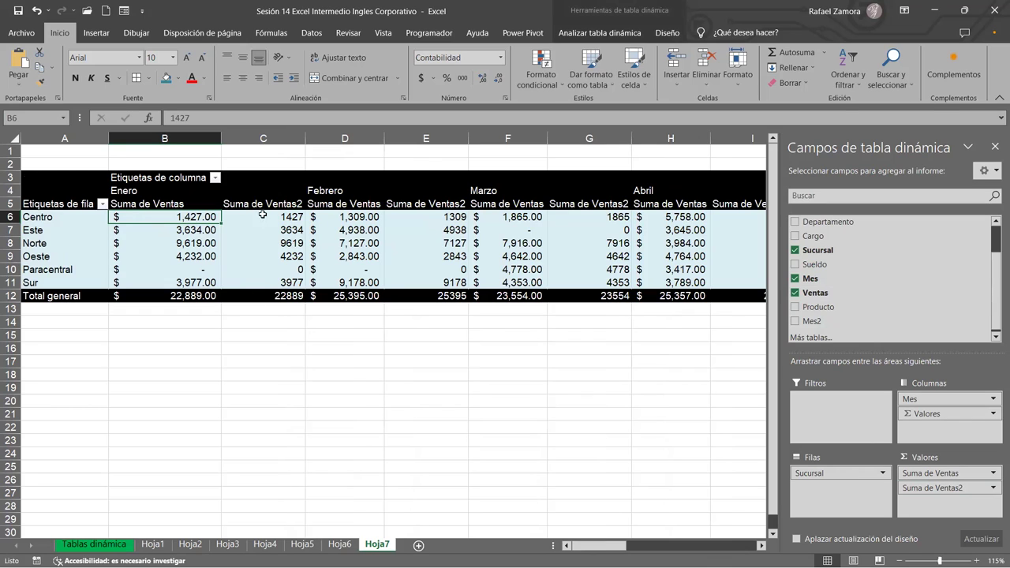
pyautogui.click(197, 198)
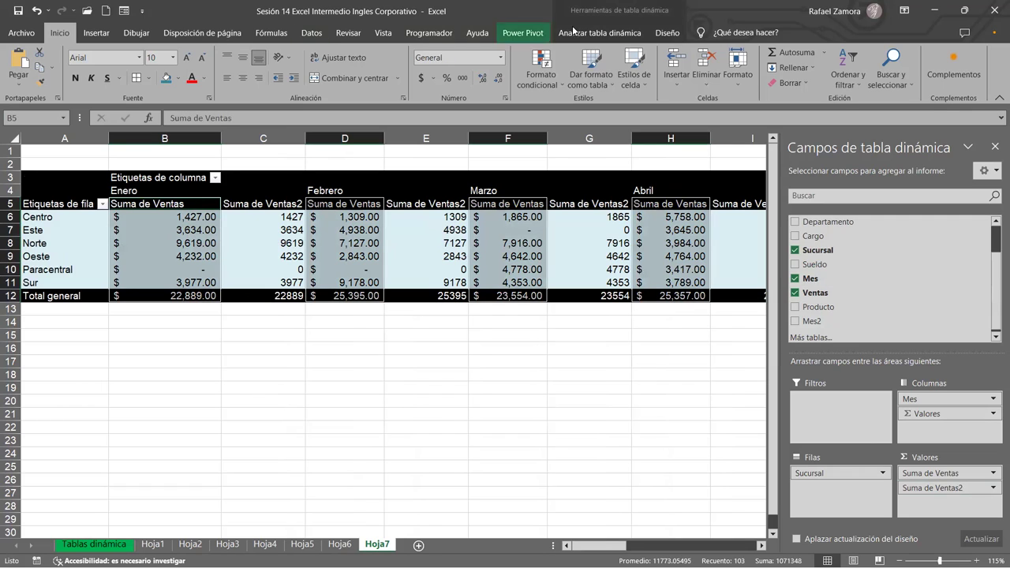
# - Give every monthly Suma de Ventas column a standard blue fill from the Inicio tab
pyautogui.click(666, 32)
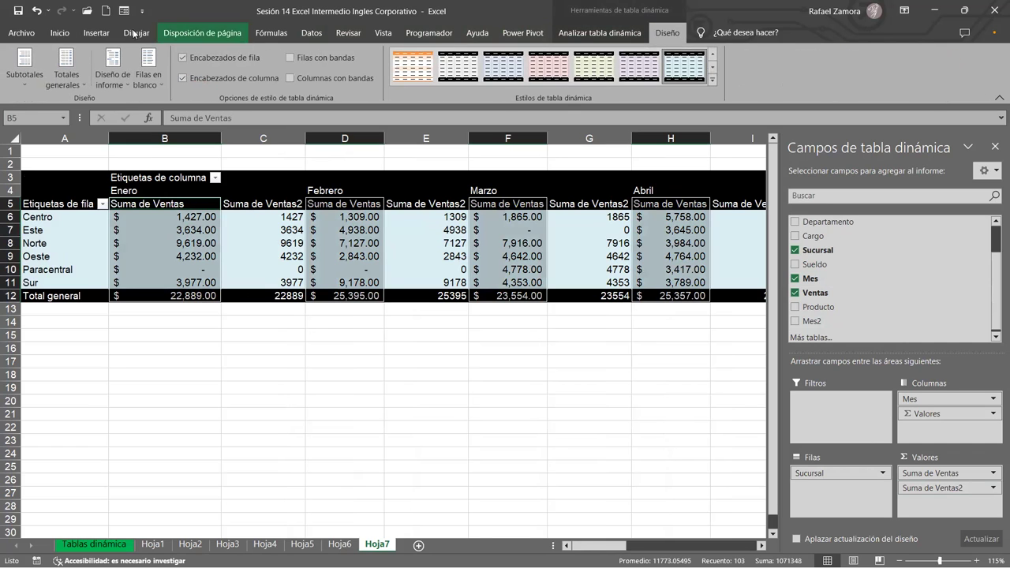
pyautogui.click(60, 33)
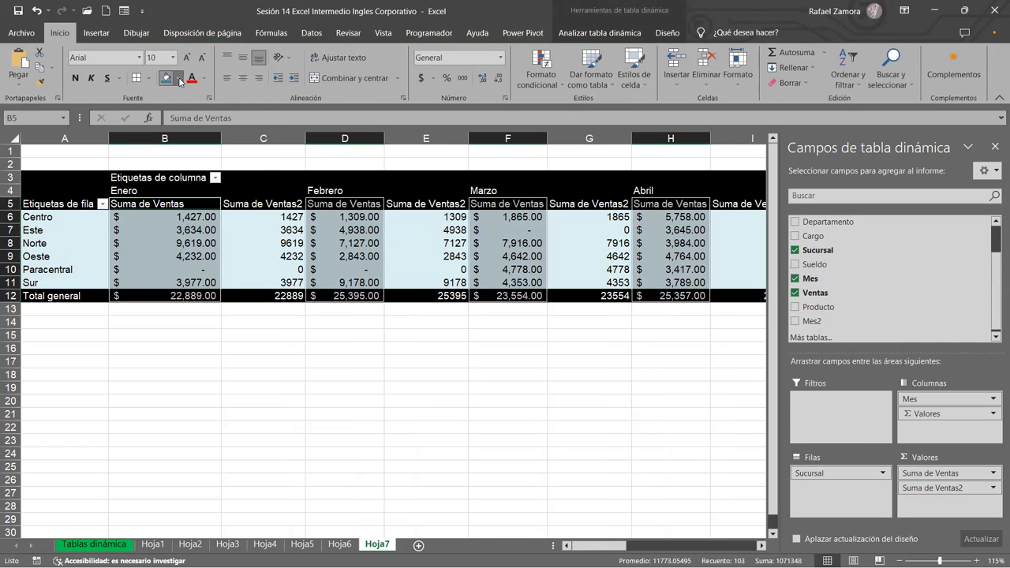
pyautogui.click(179, 79)
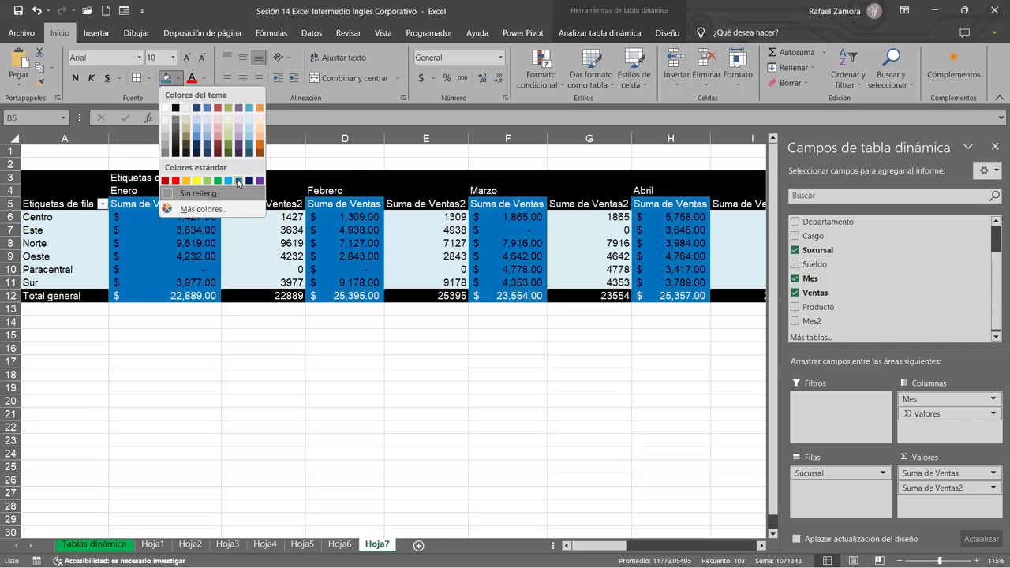
pyautogui.click(523, 464)
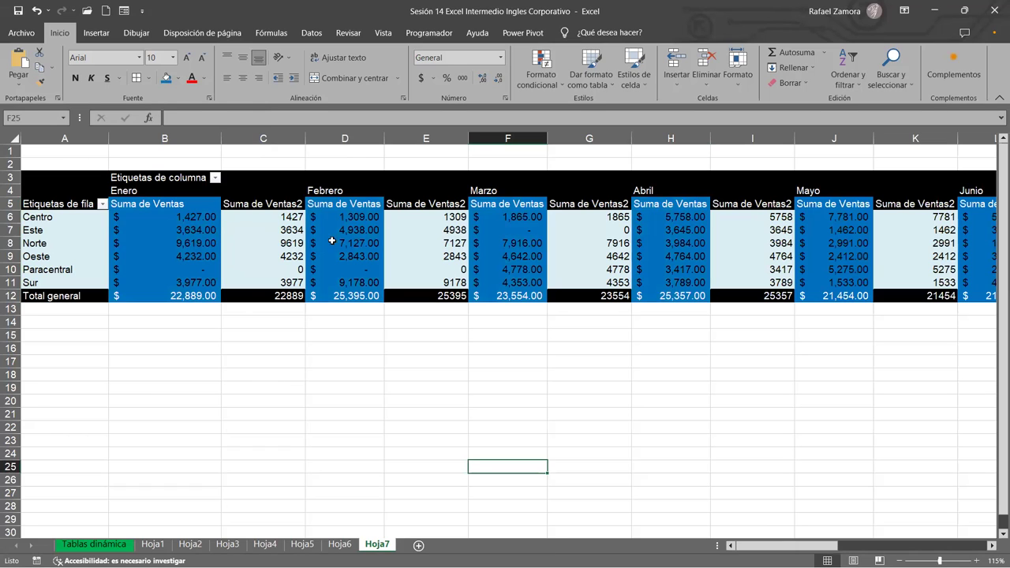
# - Apply an accounting number format to the Suma de Ventas2 values
pyautogui.click(269, 232)
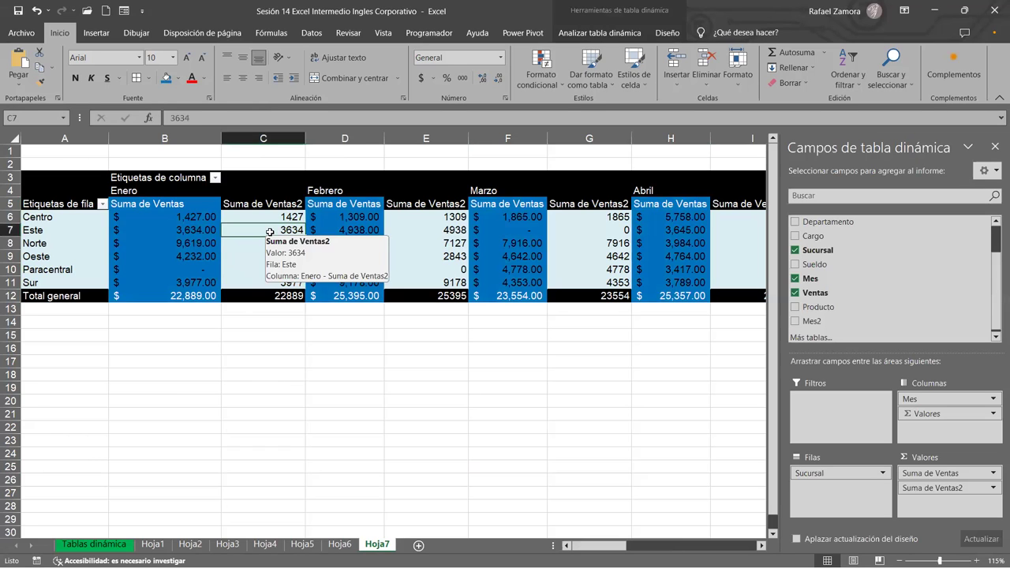
pyautogui.rightClick(270, 231)
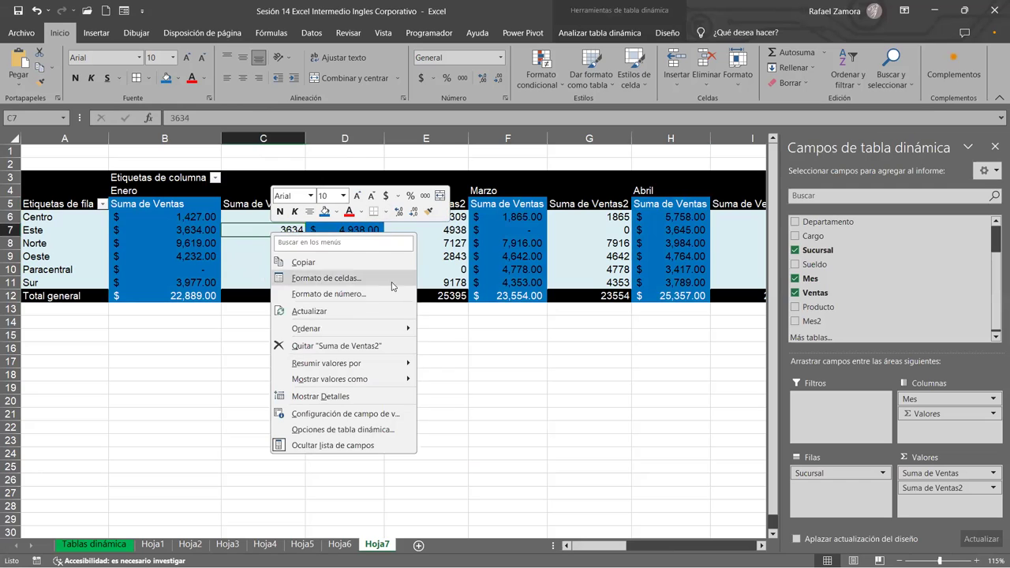
pyautogui.click(365, 295)
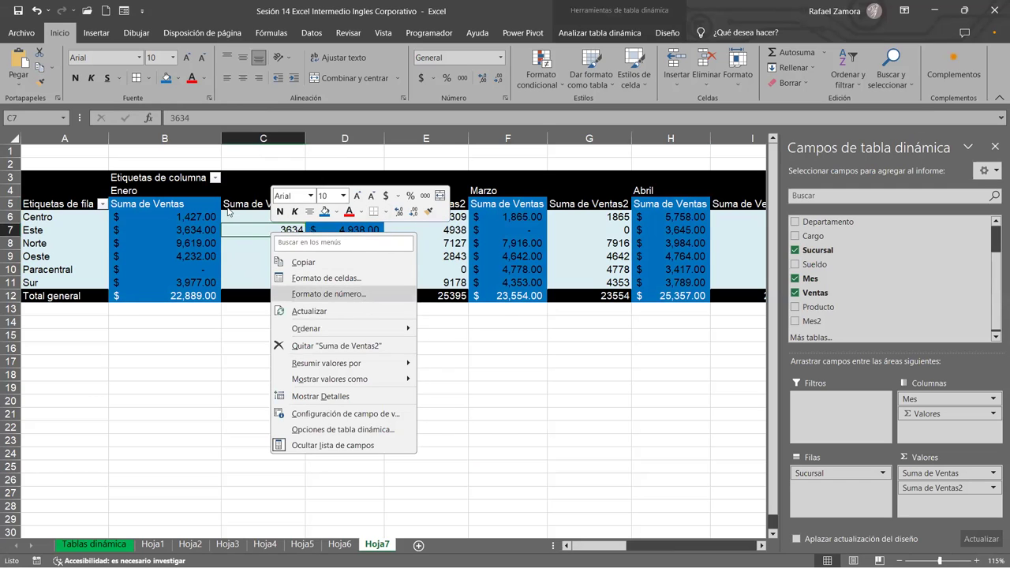
pyautogui.click(443, 436)
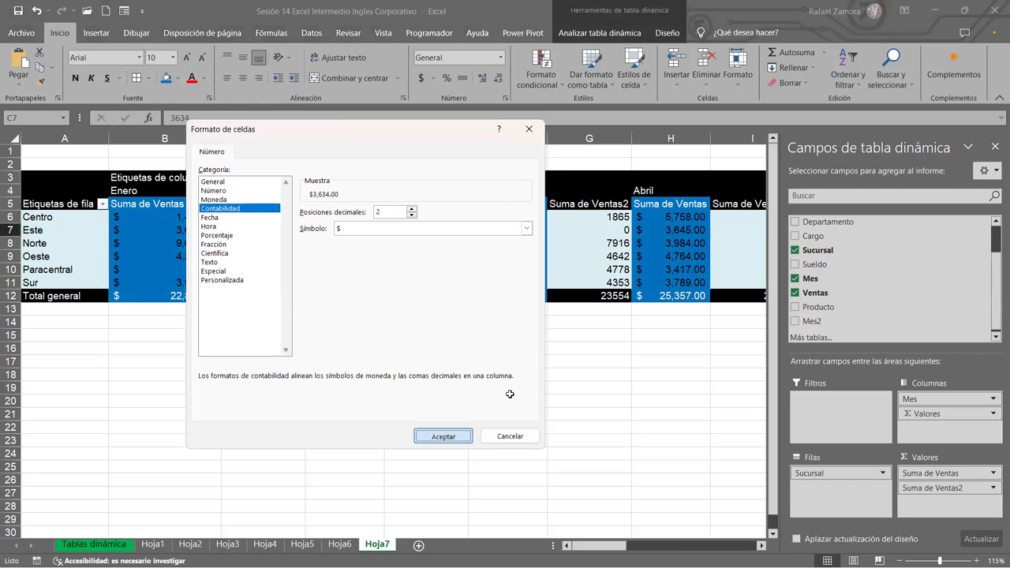
pyautogui.moveTo(510, 394); pyautogui.dragTo(513, 385)
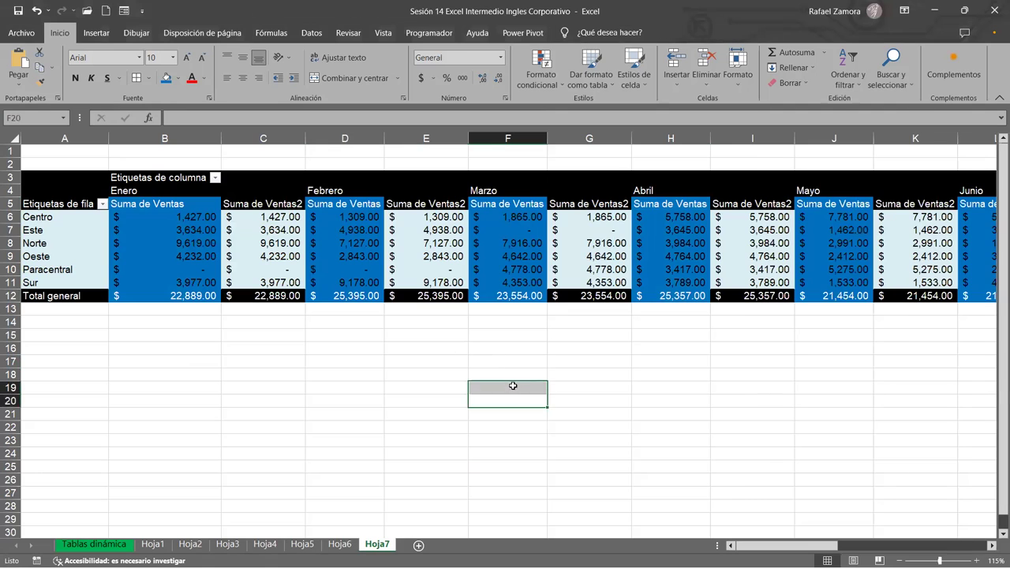
# - Switch Suma de Ventas2 to Moneda currency with red -$1,234.10 style negatives
pyautogui.rightClick(272, 229)
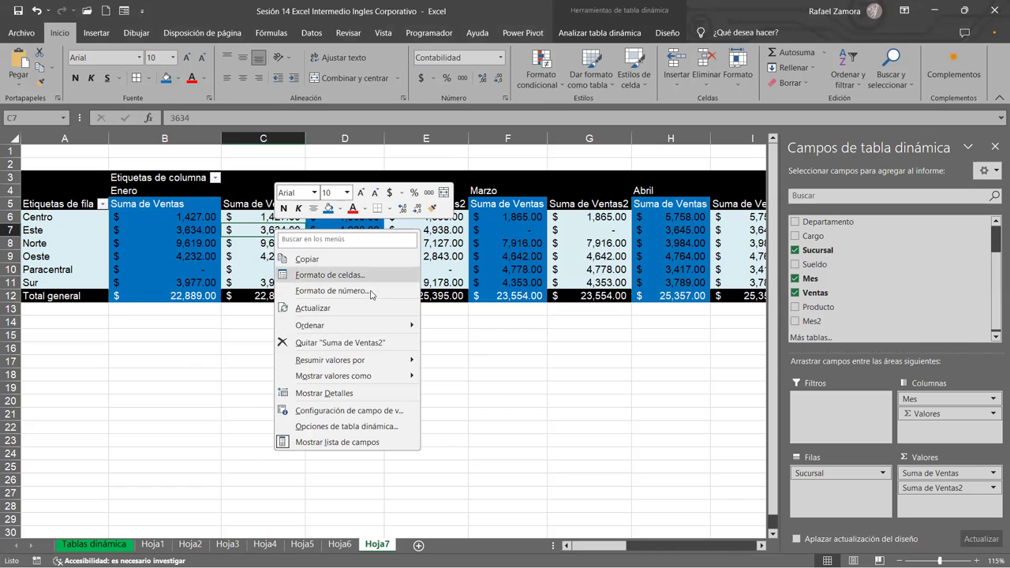
pyautogui.press('Return')
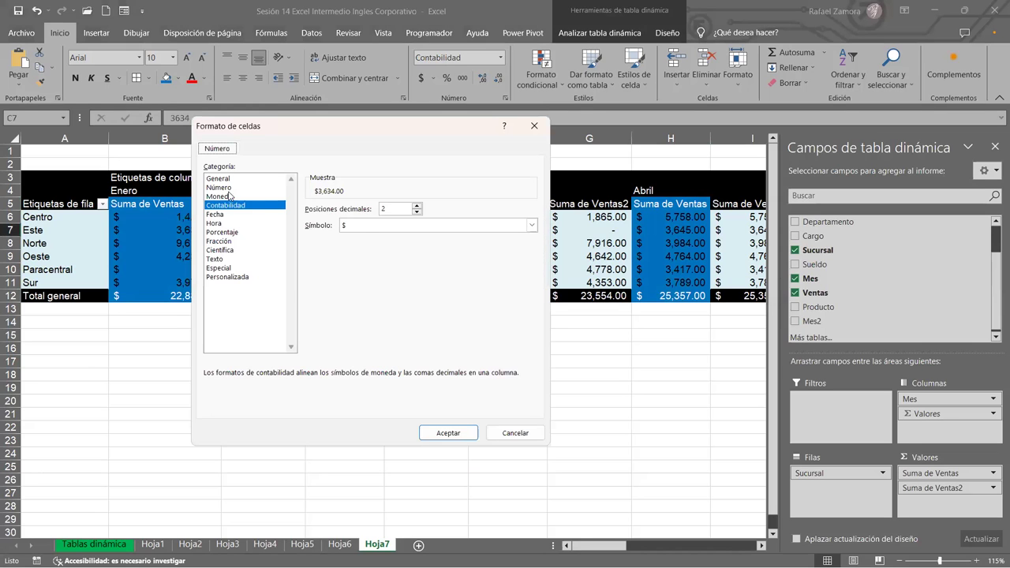
pyautogui.click(231, 196)
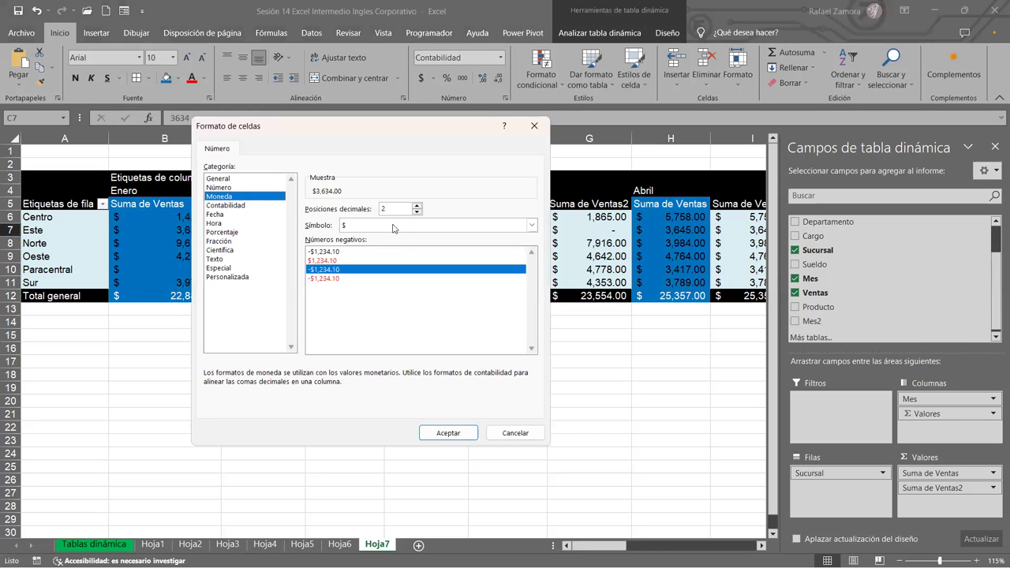
pyautogui.click(326, 281)
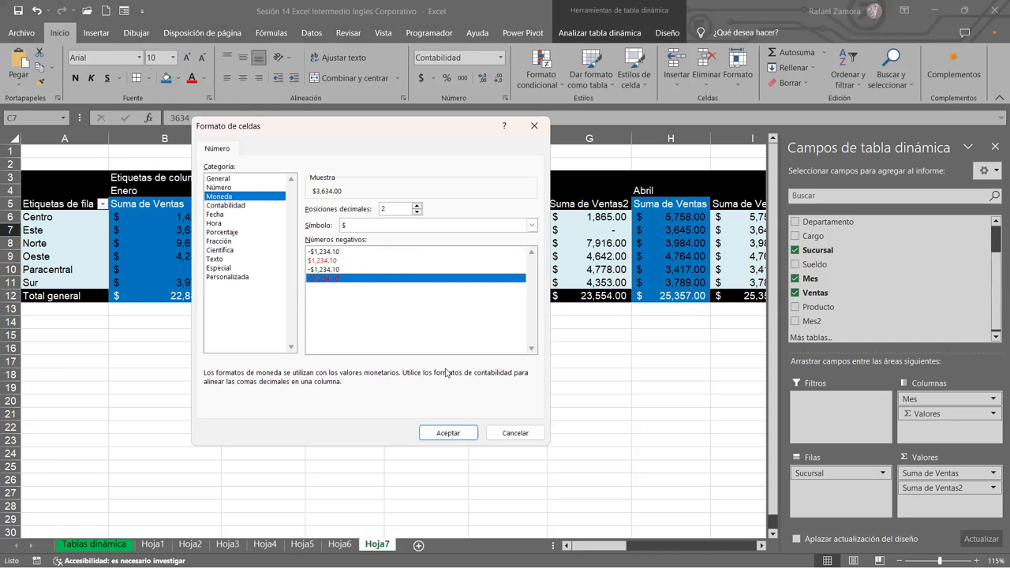
pyautogui.click(456, 439)
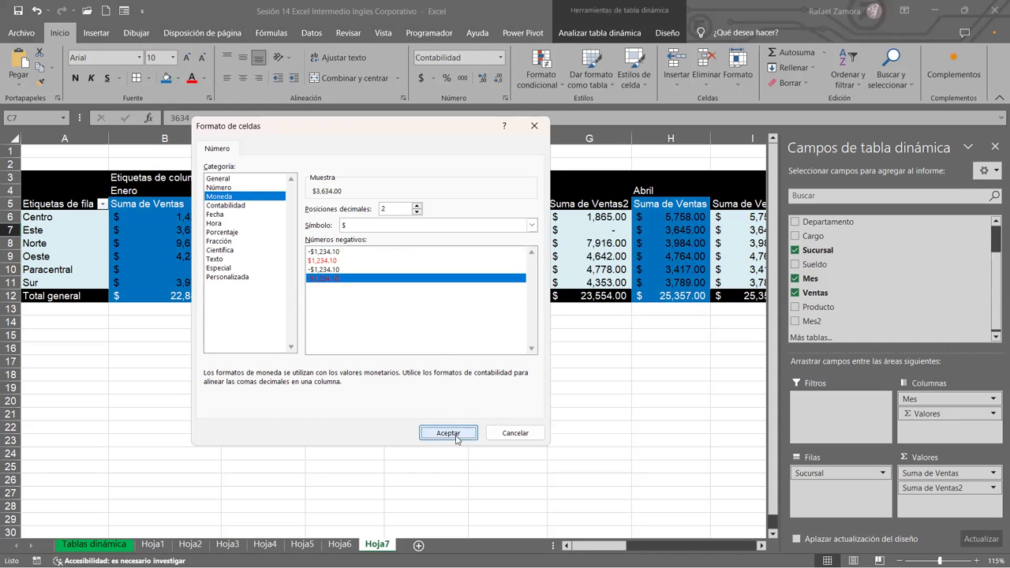
pyautogui.click(415, 399)
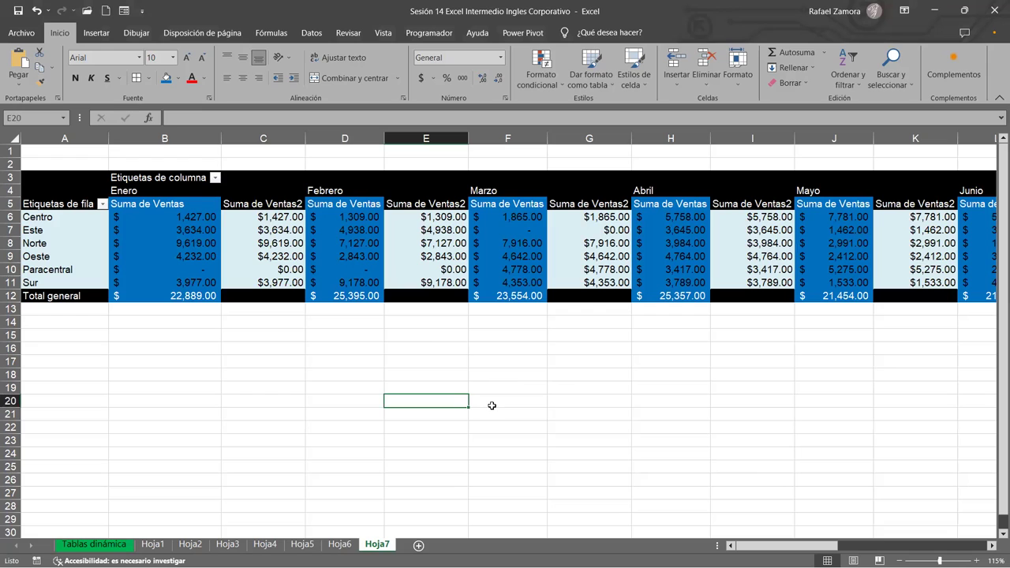
# - Set Suma de Ventas2's Mostrar valores como option to Diferencia de
pyautogui.click(278, 249)
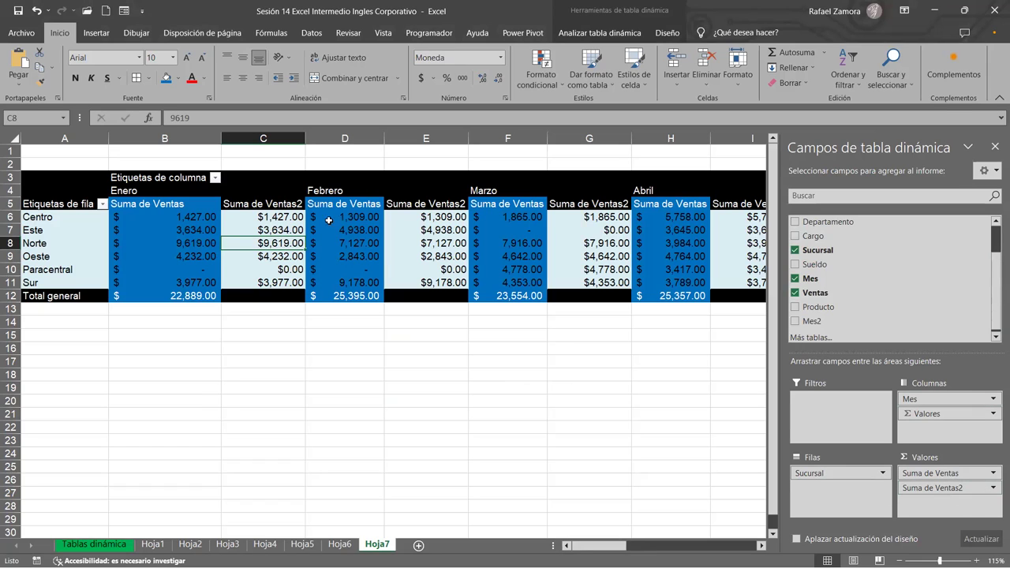
pyautogui.click(993, 488)
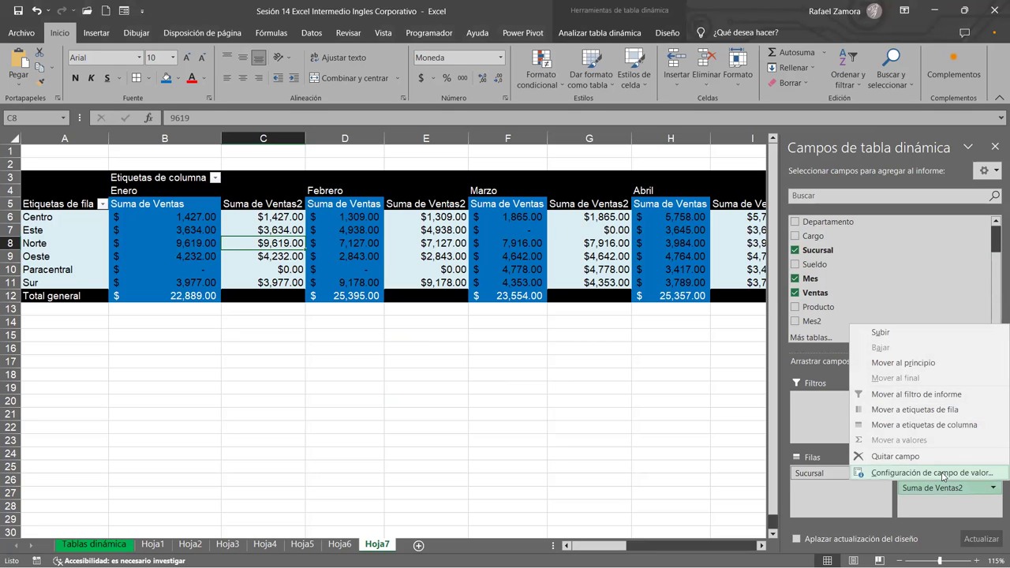
pyautogui.press('Escape')
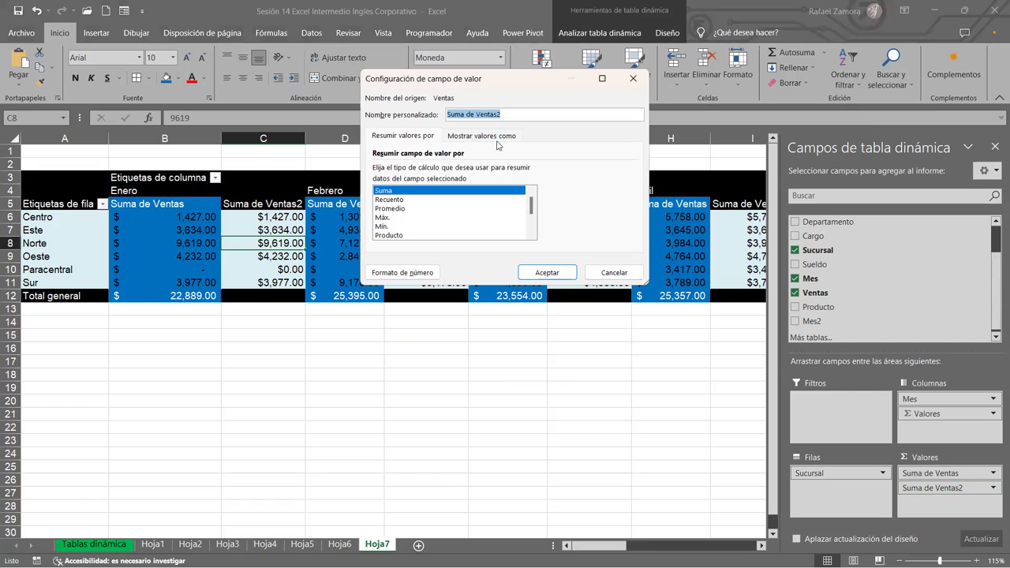
pyautogui.click(494, 140)
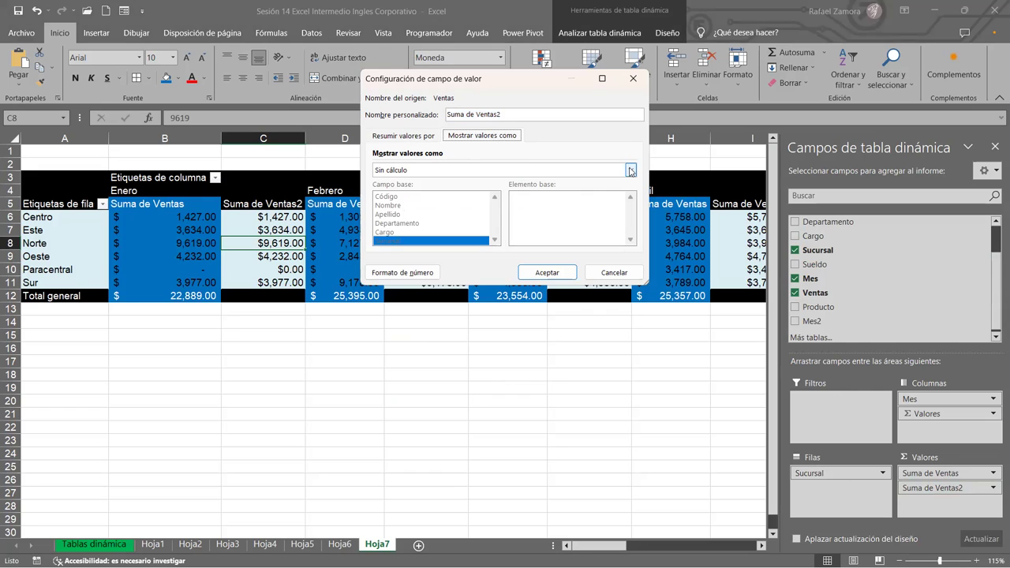
pyautogui.click(593, 171)
pyautogui.scroll(-1, 405, 207)
pyautogui.scroll(-1, 412, 208)
pyautogui.scroll(-1, 417, 212)
pyautogui.scroll(-1, 418, 214)
pyautogui.scroll(1, 416, 210)
pyautogui.scroll(1, 407, 196)
pyautogui.click(405, 192)
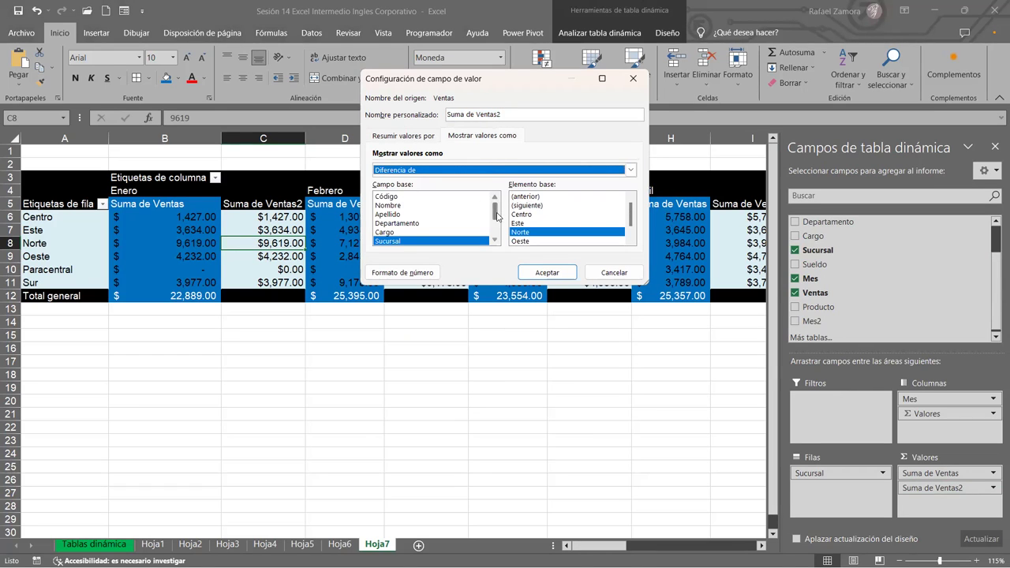
# - Use Mes as the base field and (anterior) as the base item, then confirm
pyautogui.moveTo(494, 210); pyautogui.dragTo(495, 225)
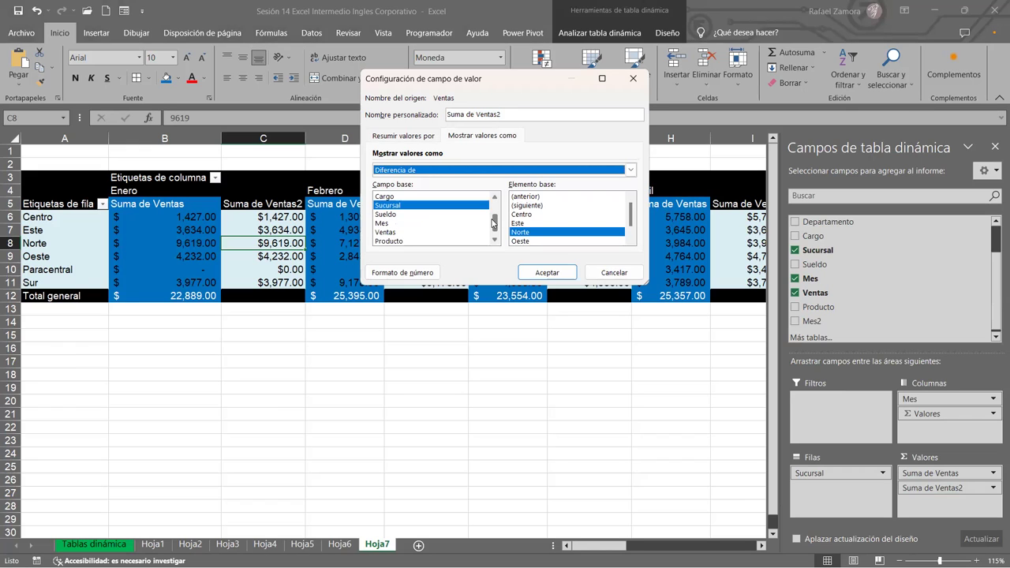
pyautogui.click(383, 224)
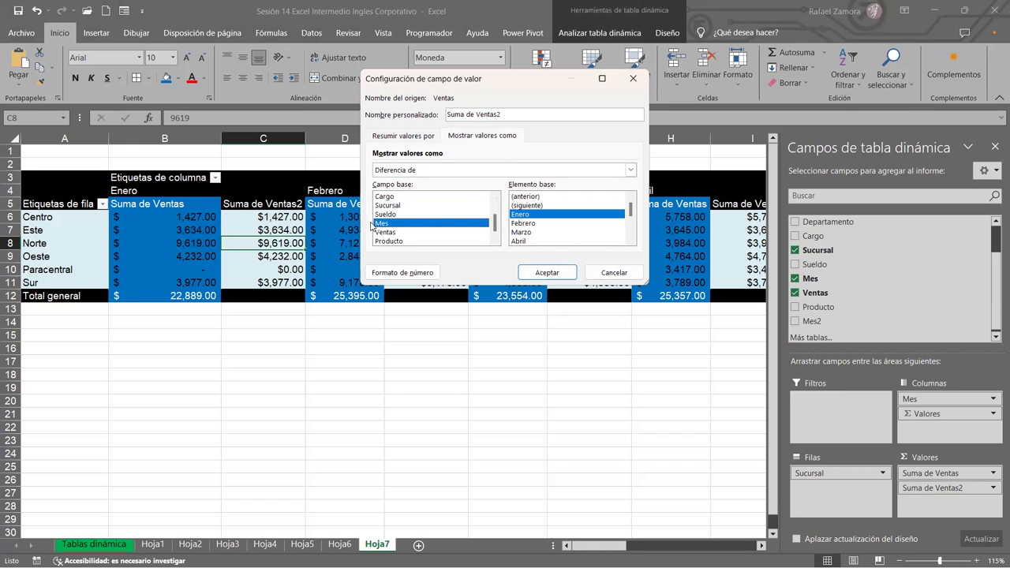
pyautogui.click(554, 197)
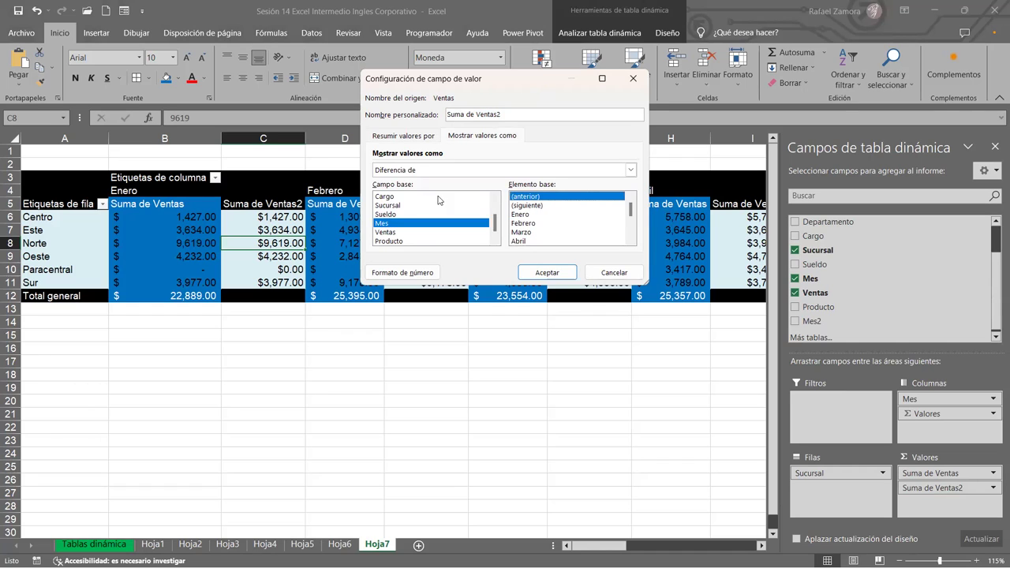
pyautogui.click(544, 273)
pyautogui.click(543, 272)
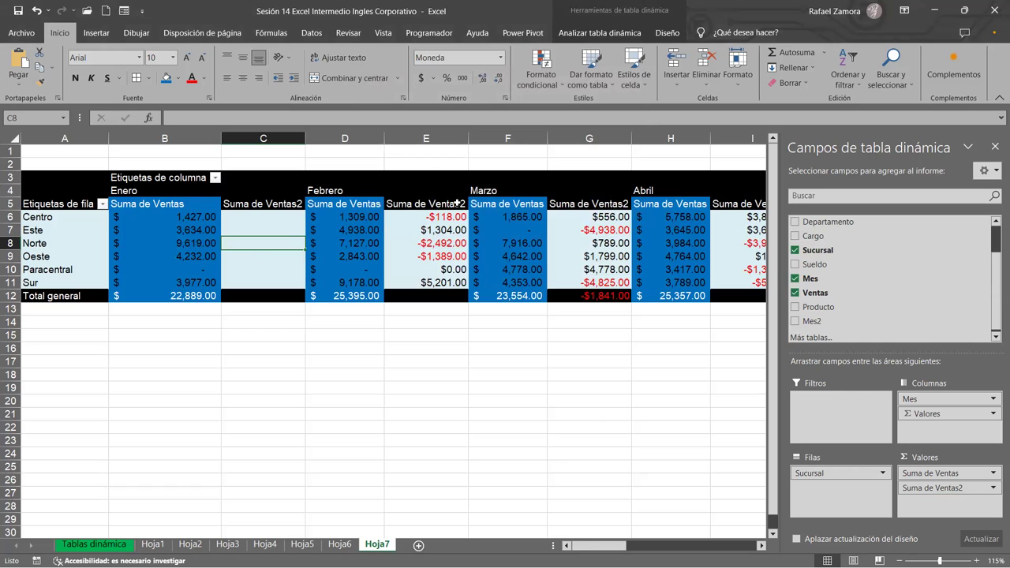
pyautogui.click(761, 546)
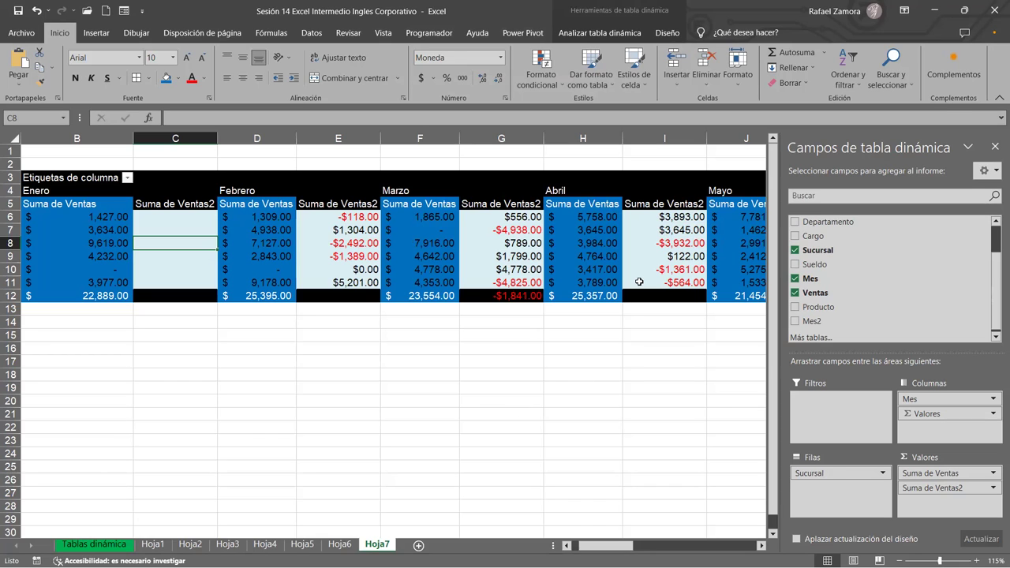
pyautogui.moveTo(639, 282)
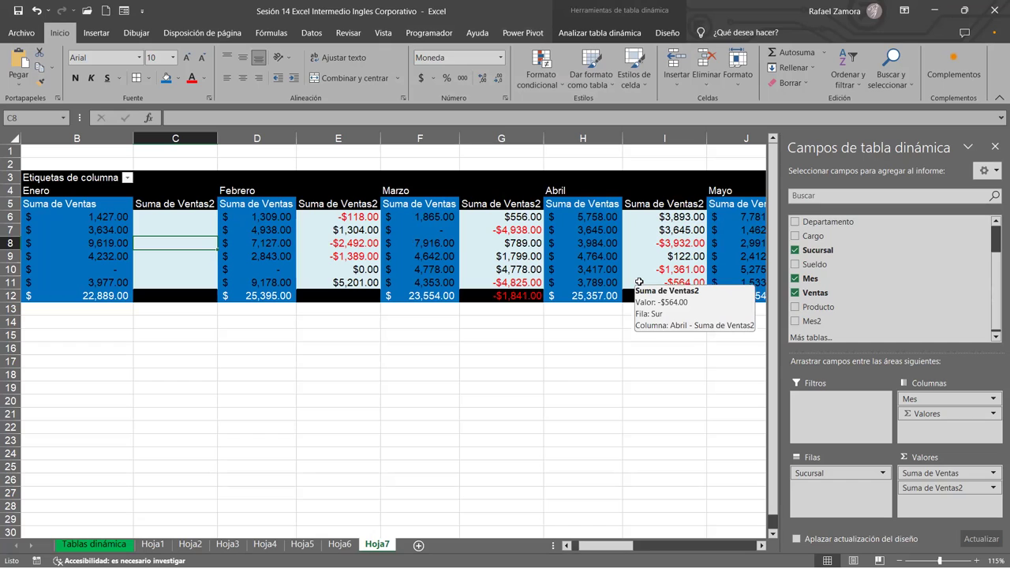